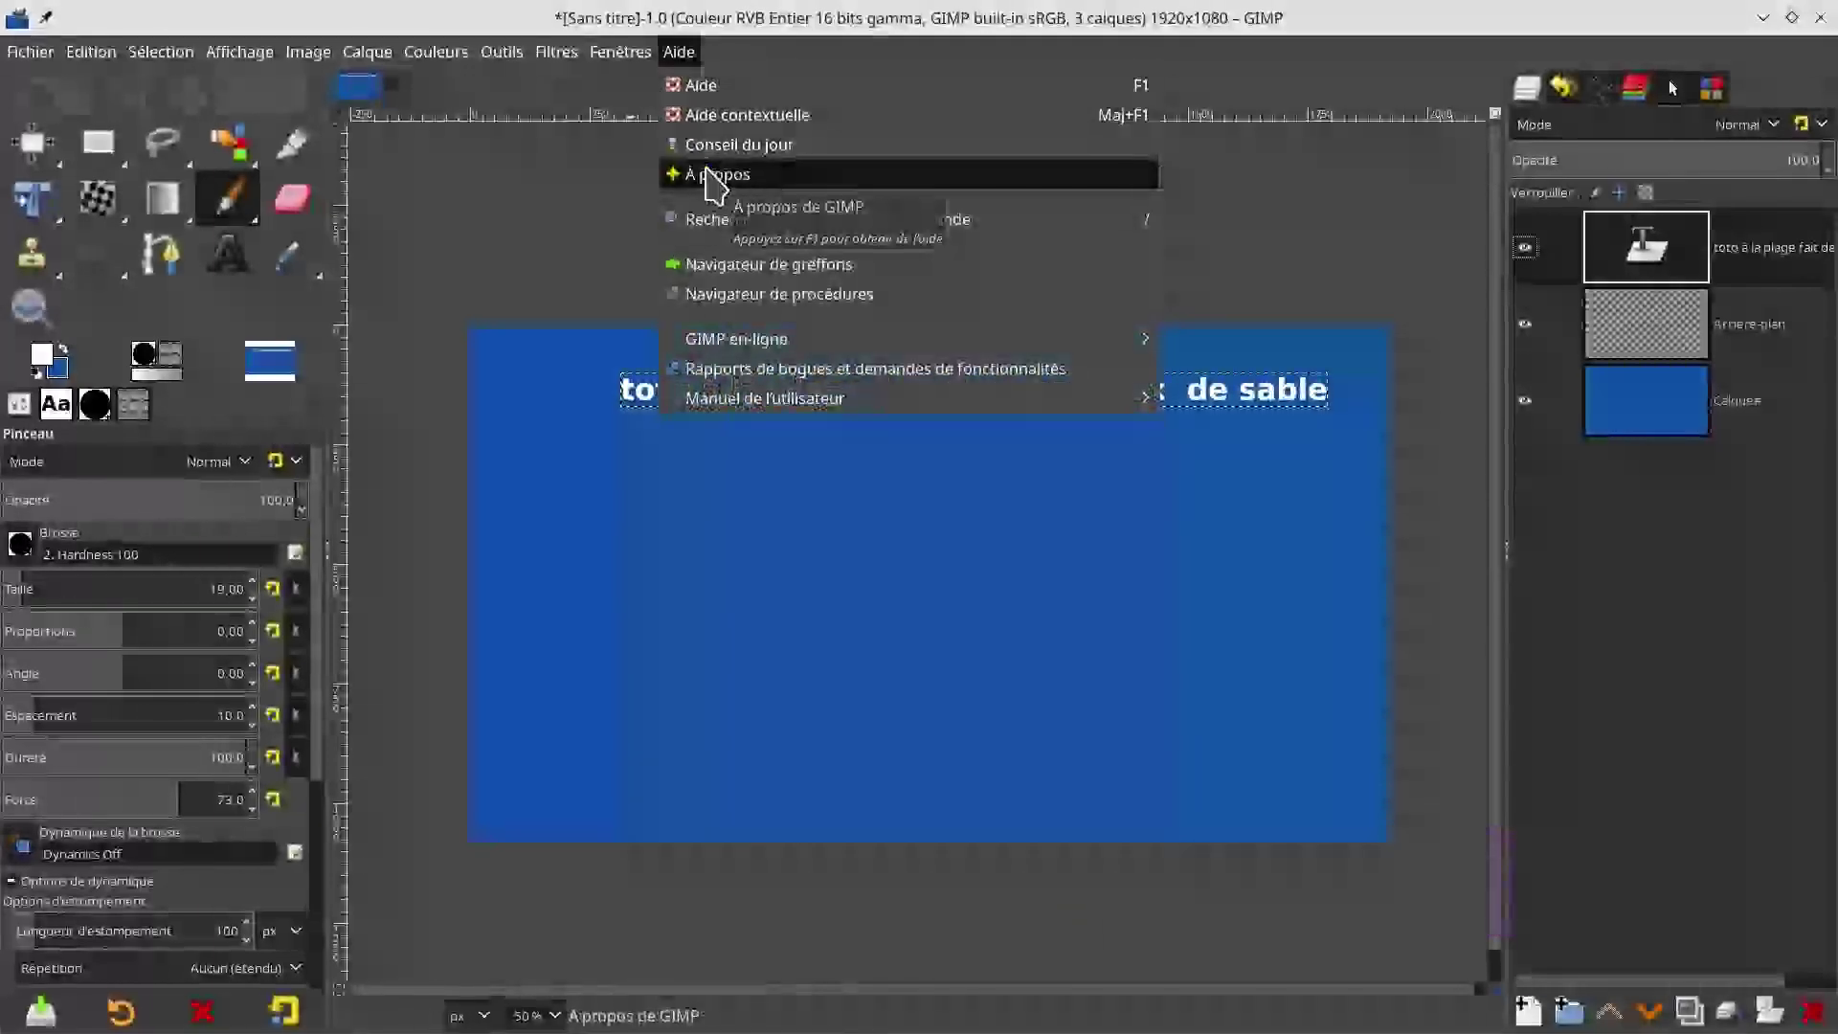
Step: Show the program's About information
click(713, 176)
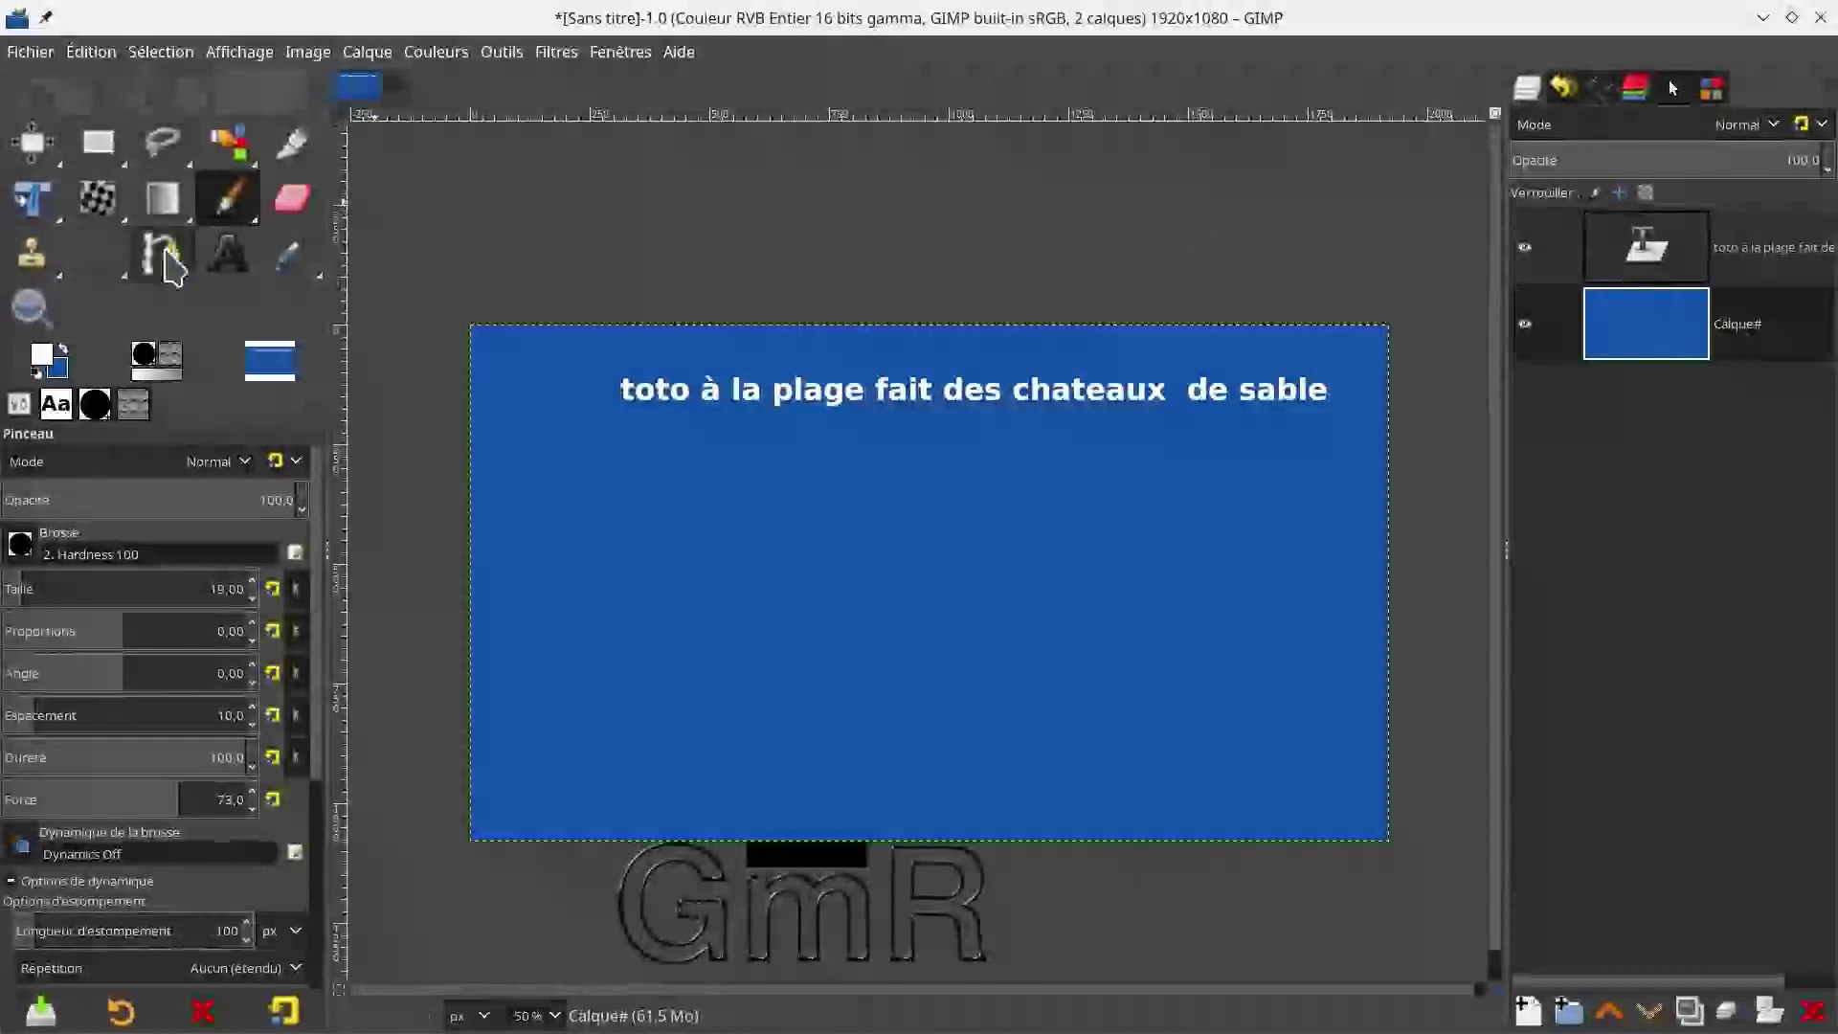
Step: Set the Move tool to move the active layer, undo the background's displacement, and shift the text layer slightly down and left
click(229, 268)
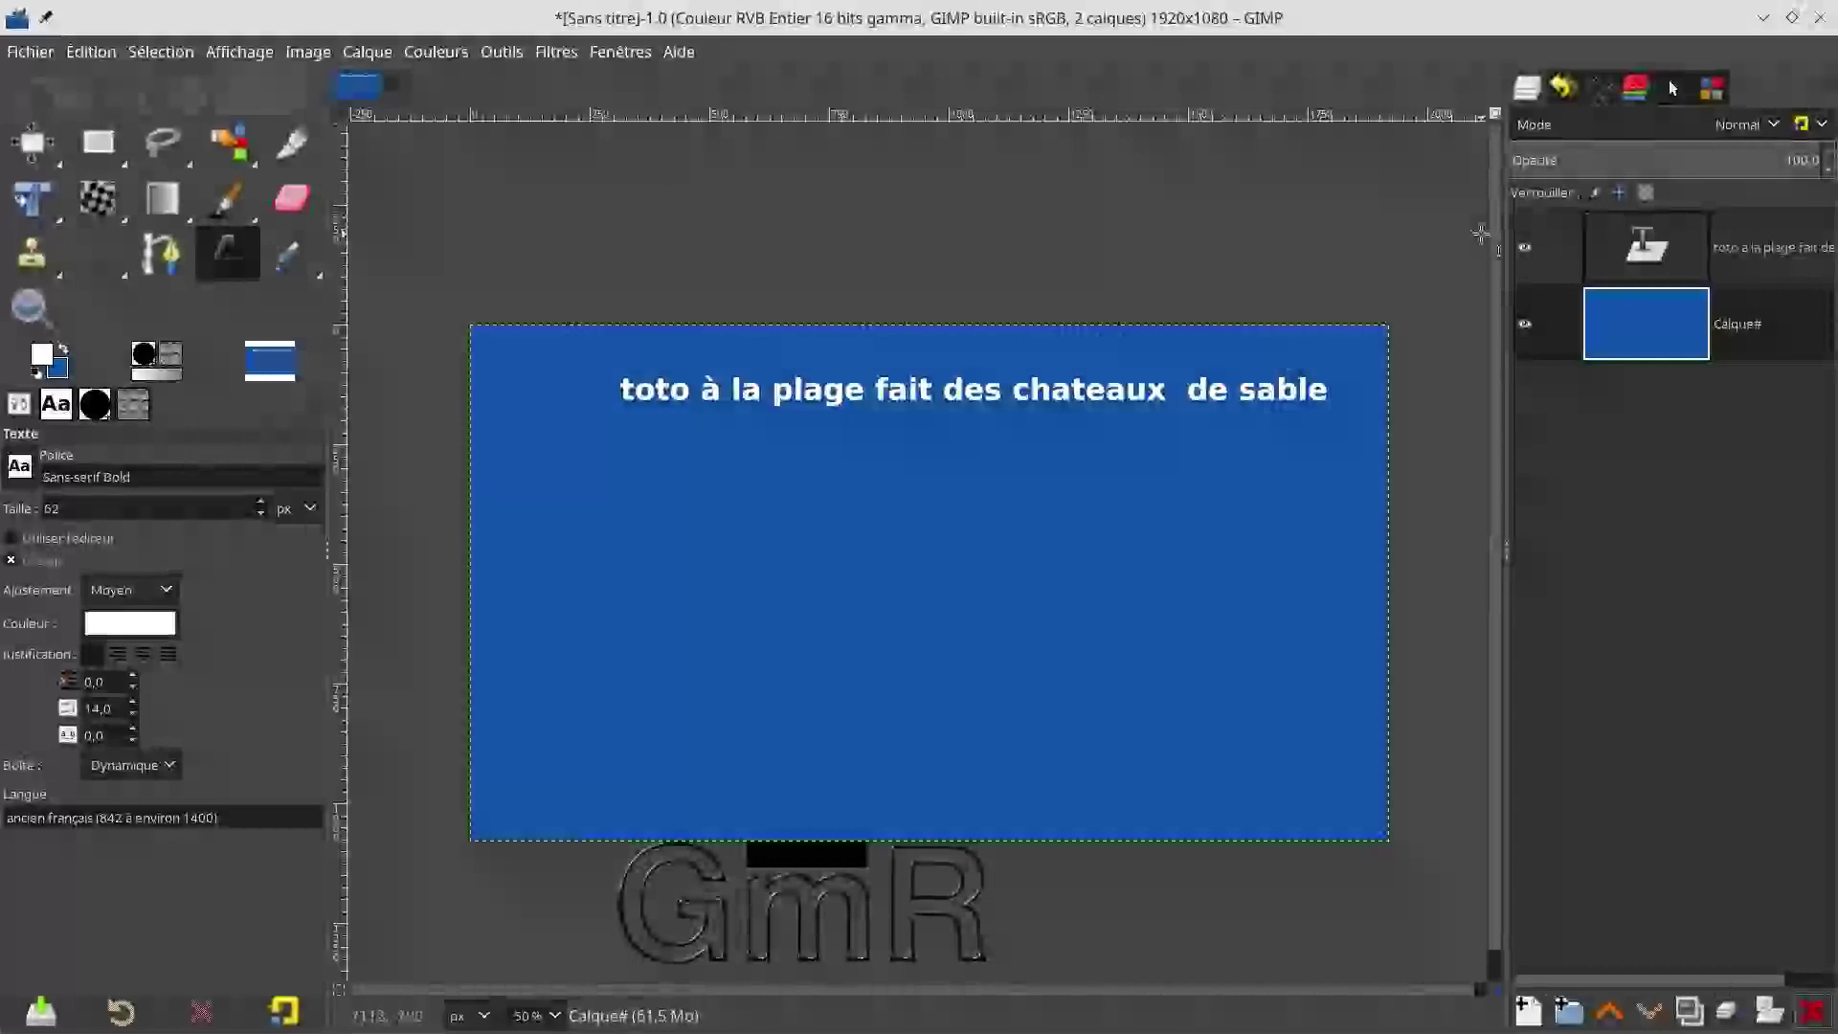
click(1640, 255)
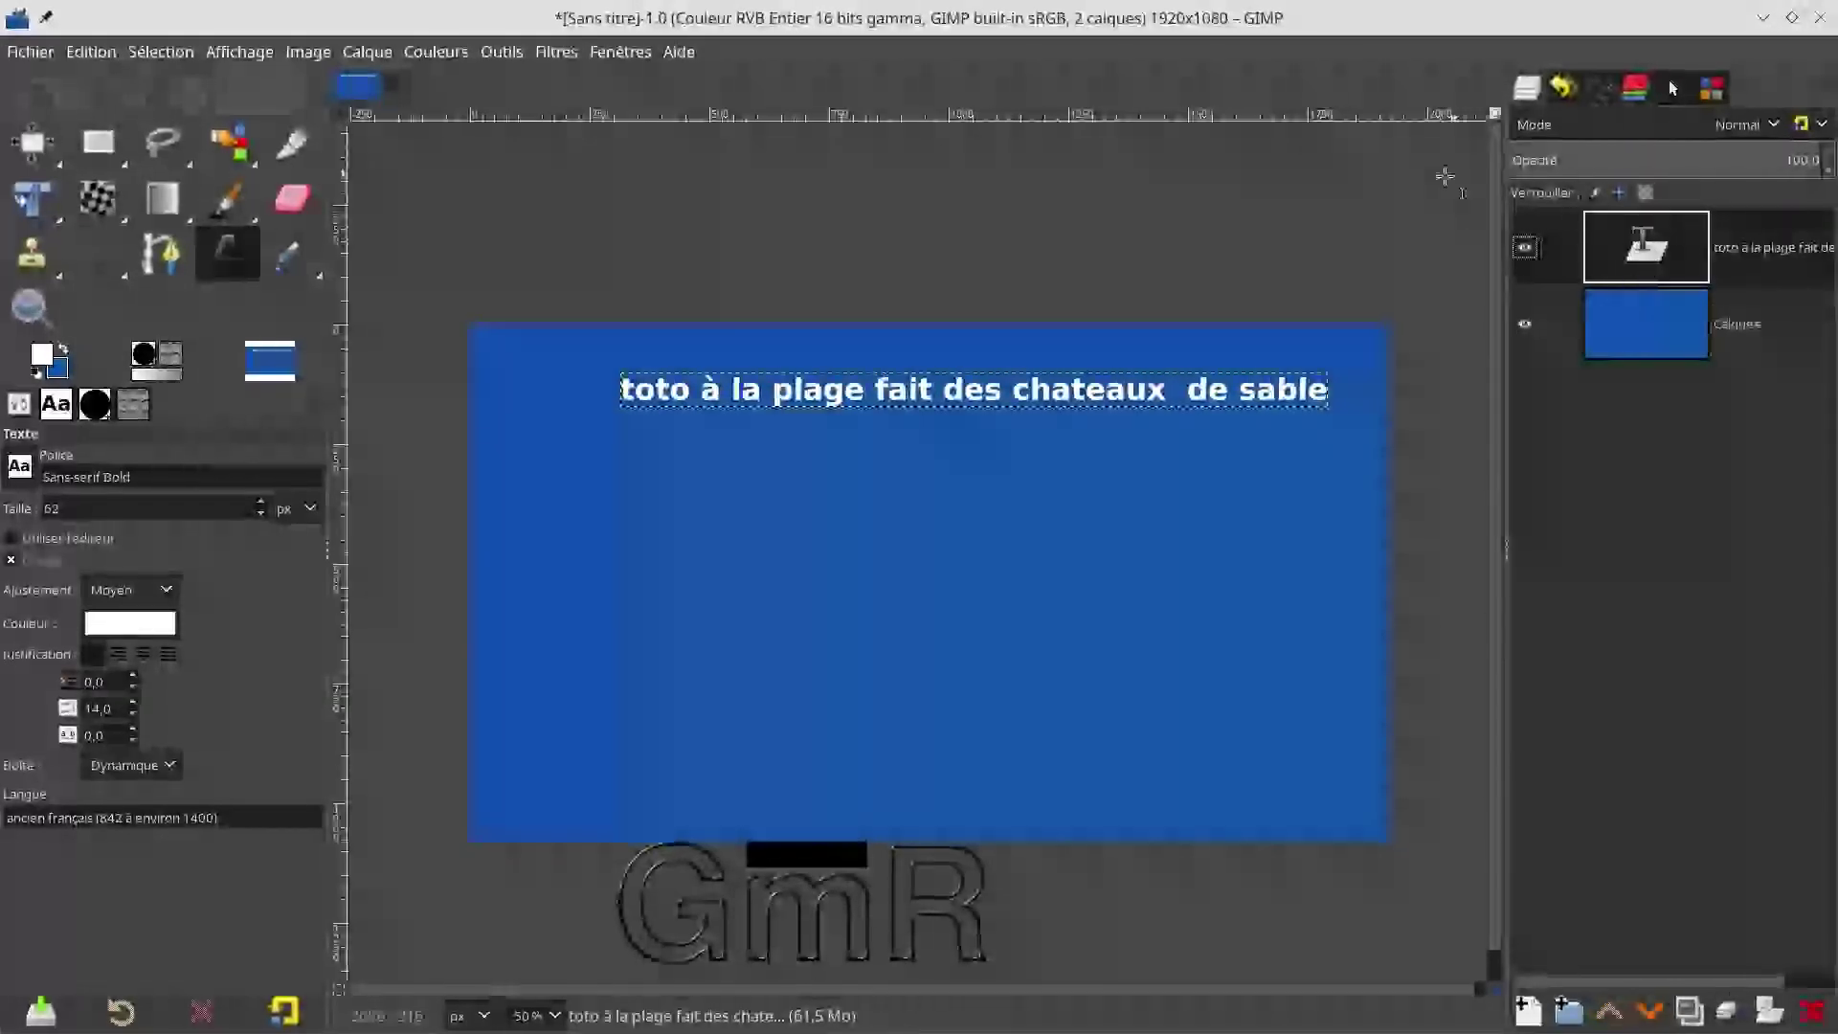
drag(32, 142, 90, 140)
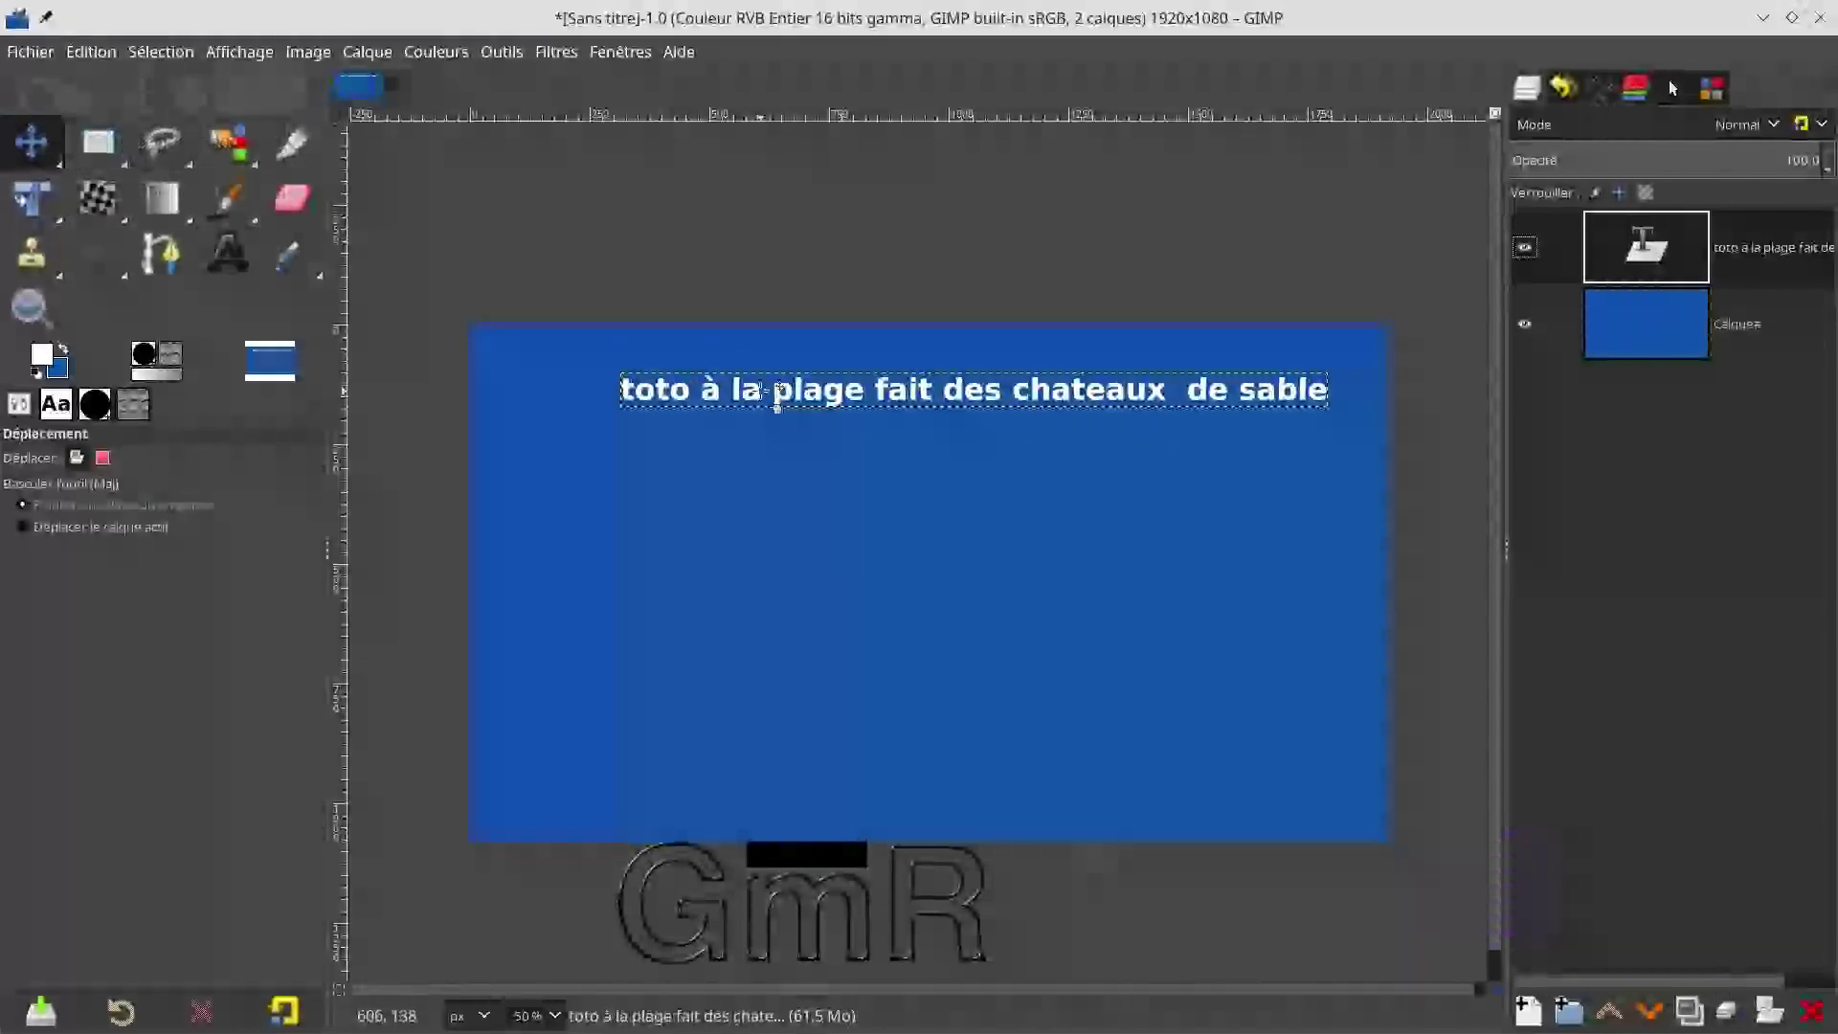
drag(812, 395, 869, 492)
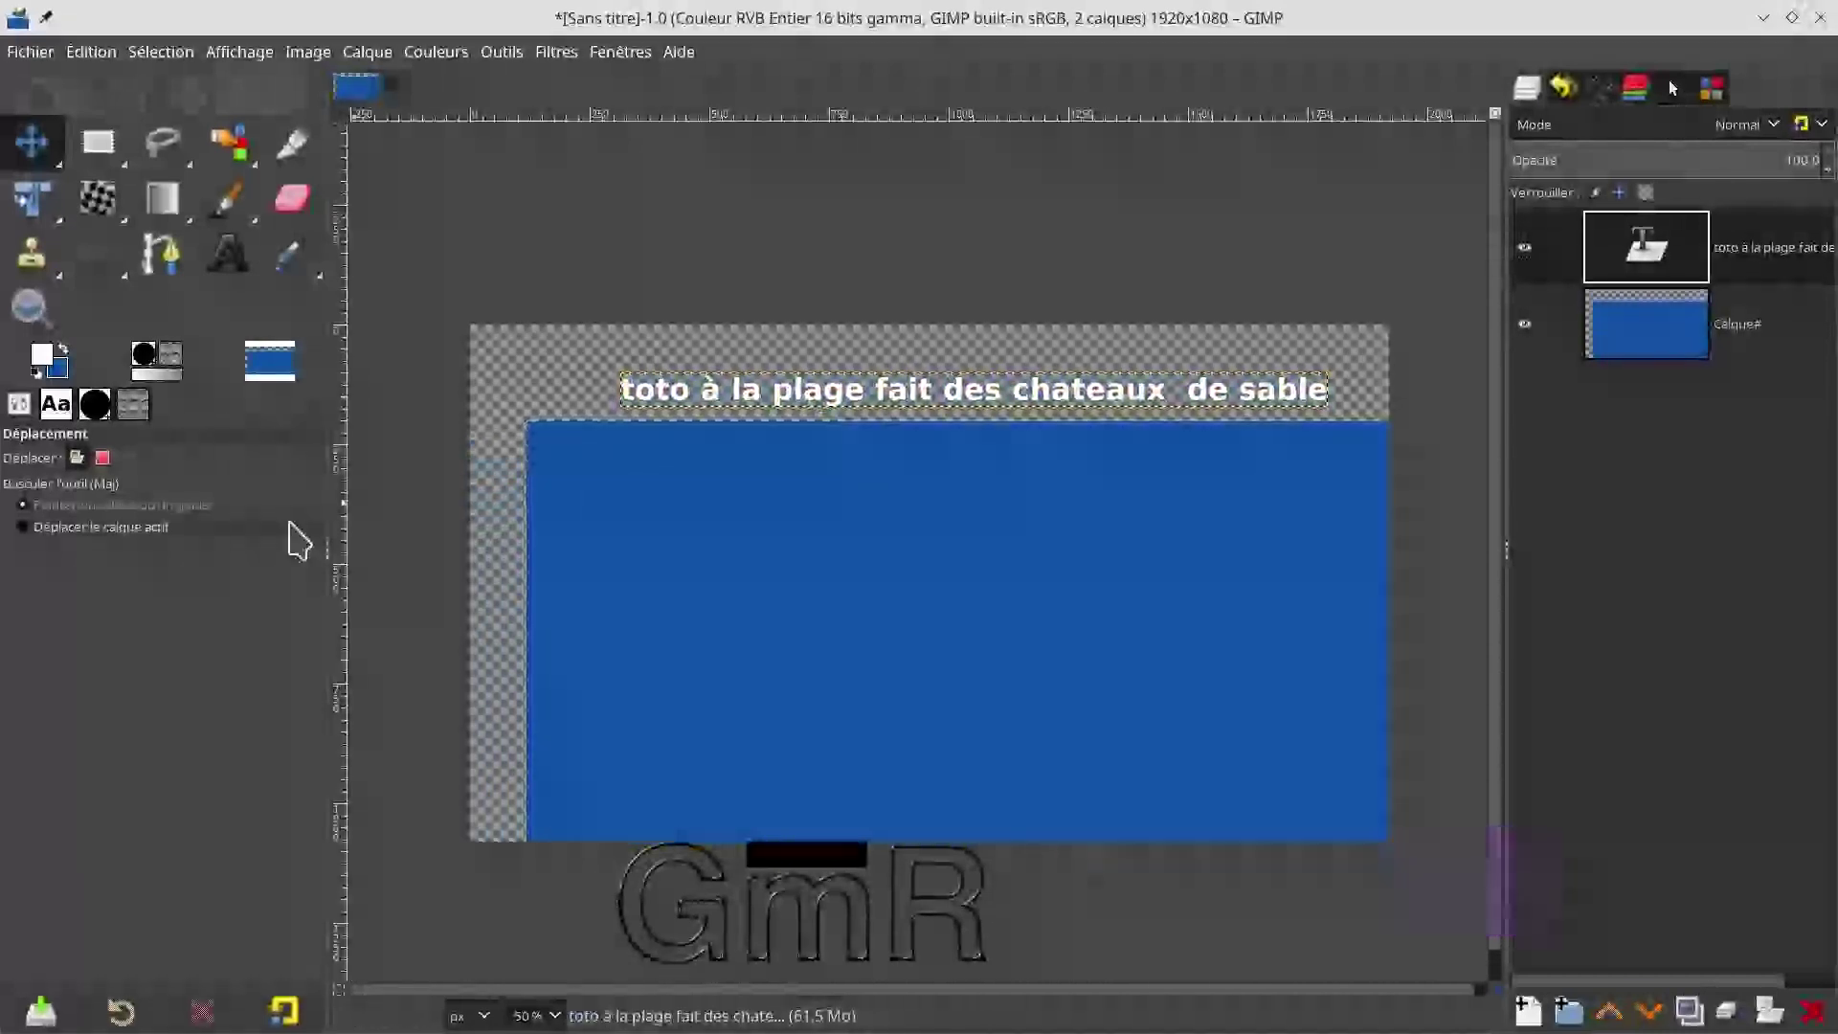
click(134, 528)
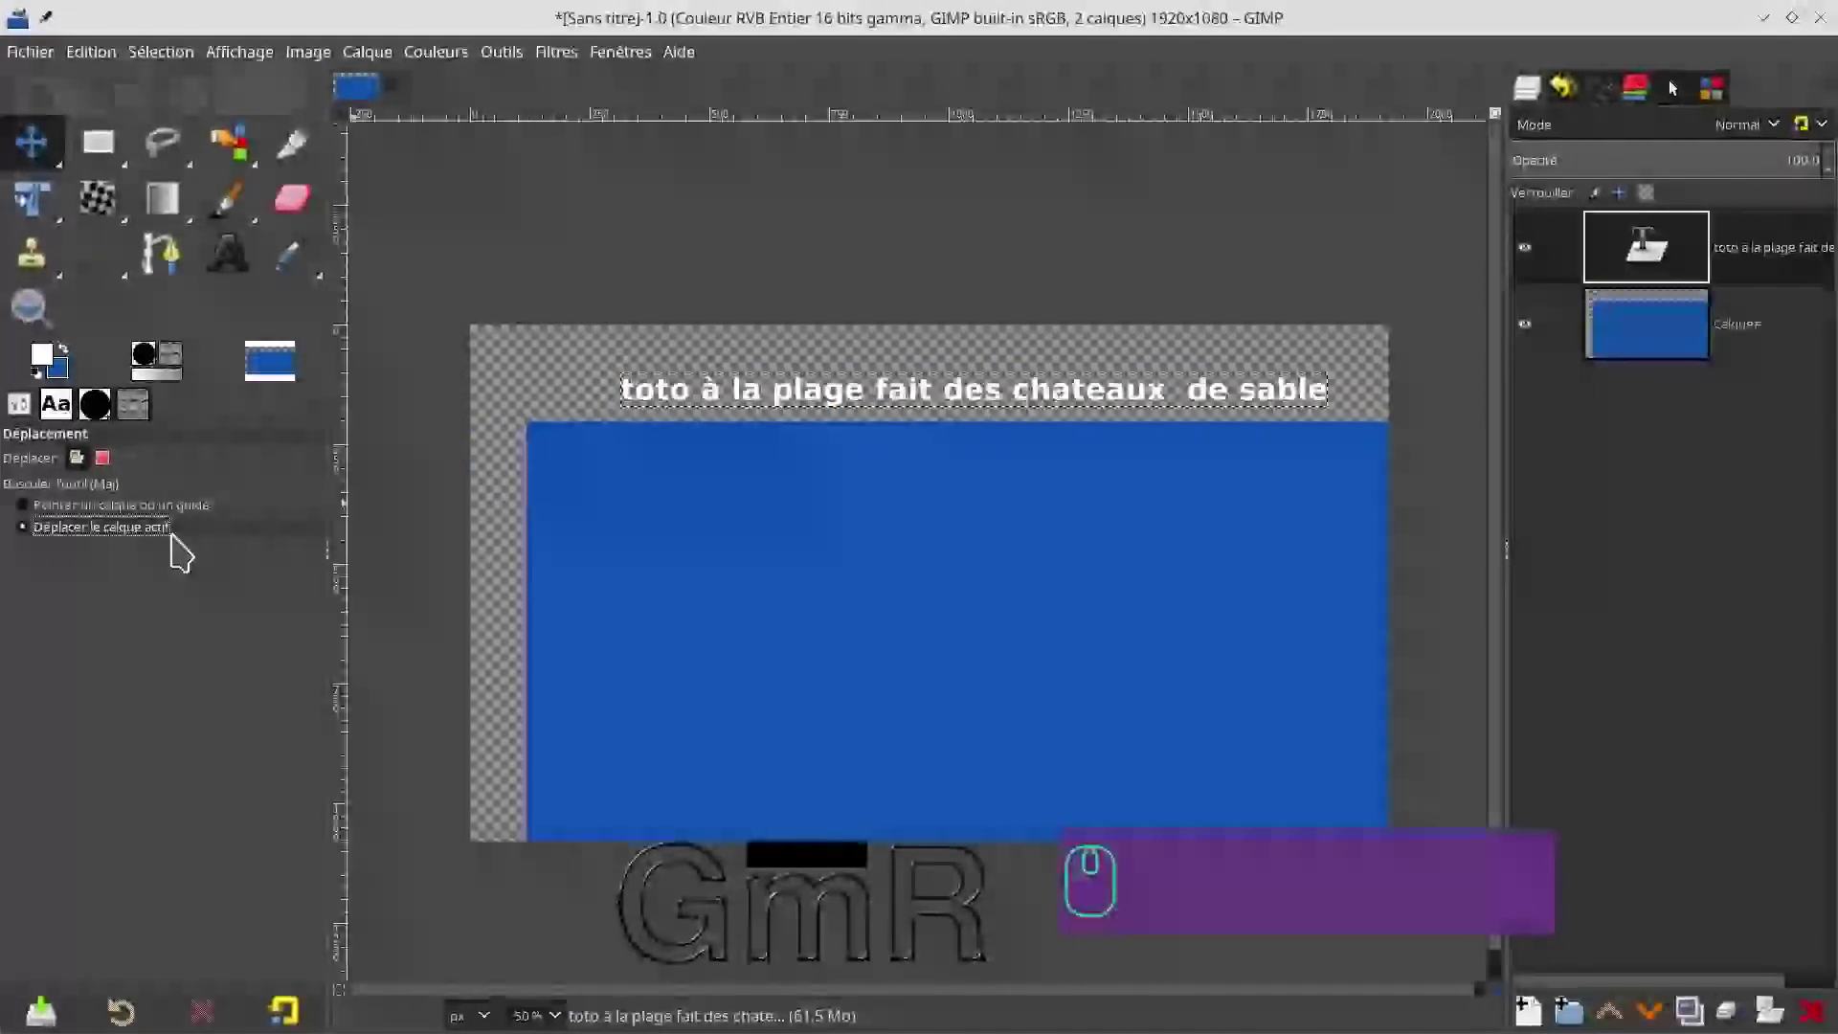
key(ctrl+z)
drag(1067, 411, 1012, 459)
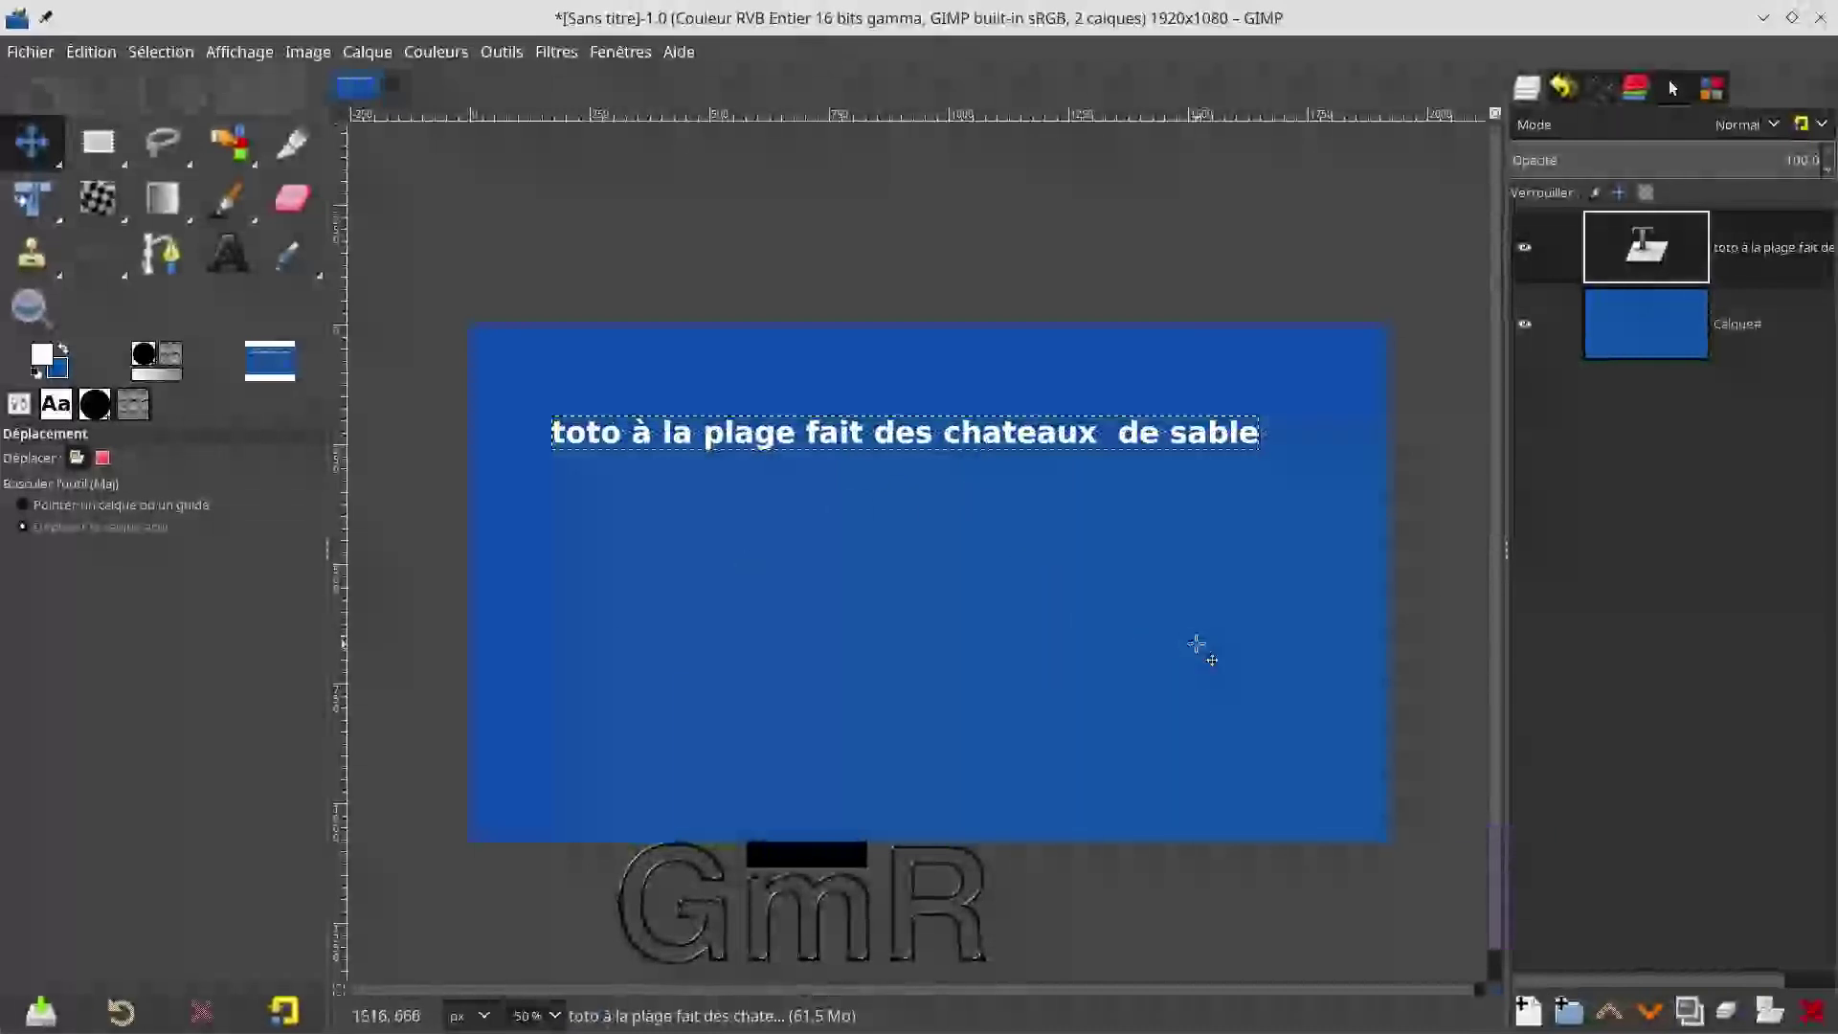
Step: Draw an open polygonal path with three nodes below the text, forming a wide inverted V
click(171, 256)
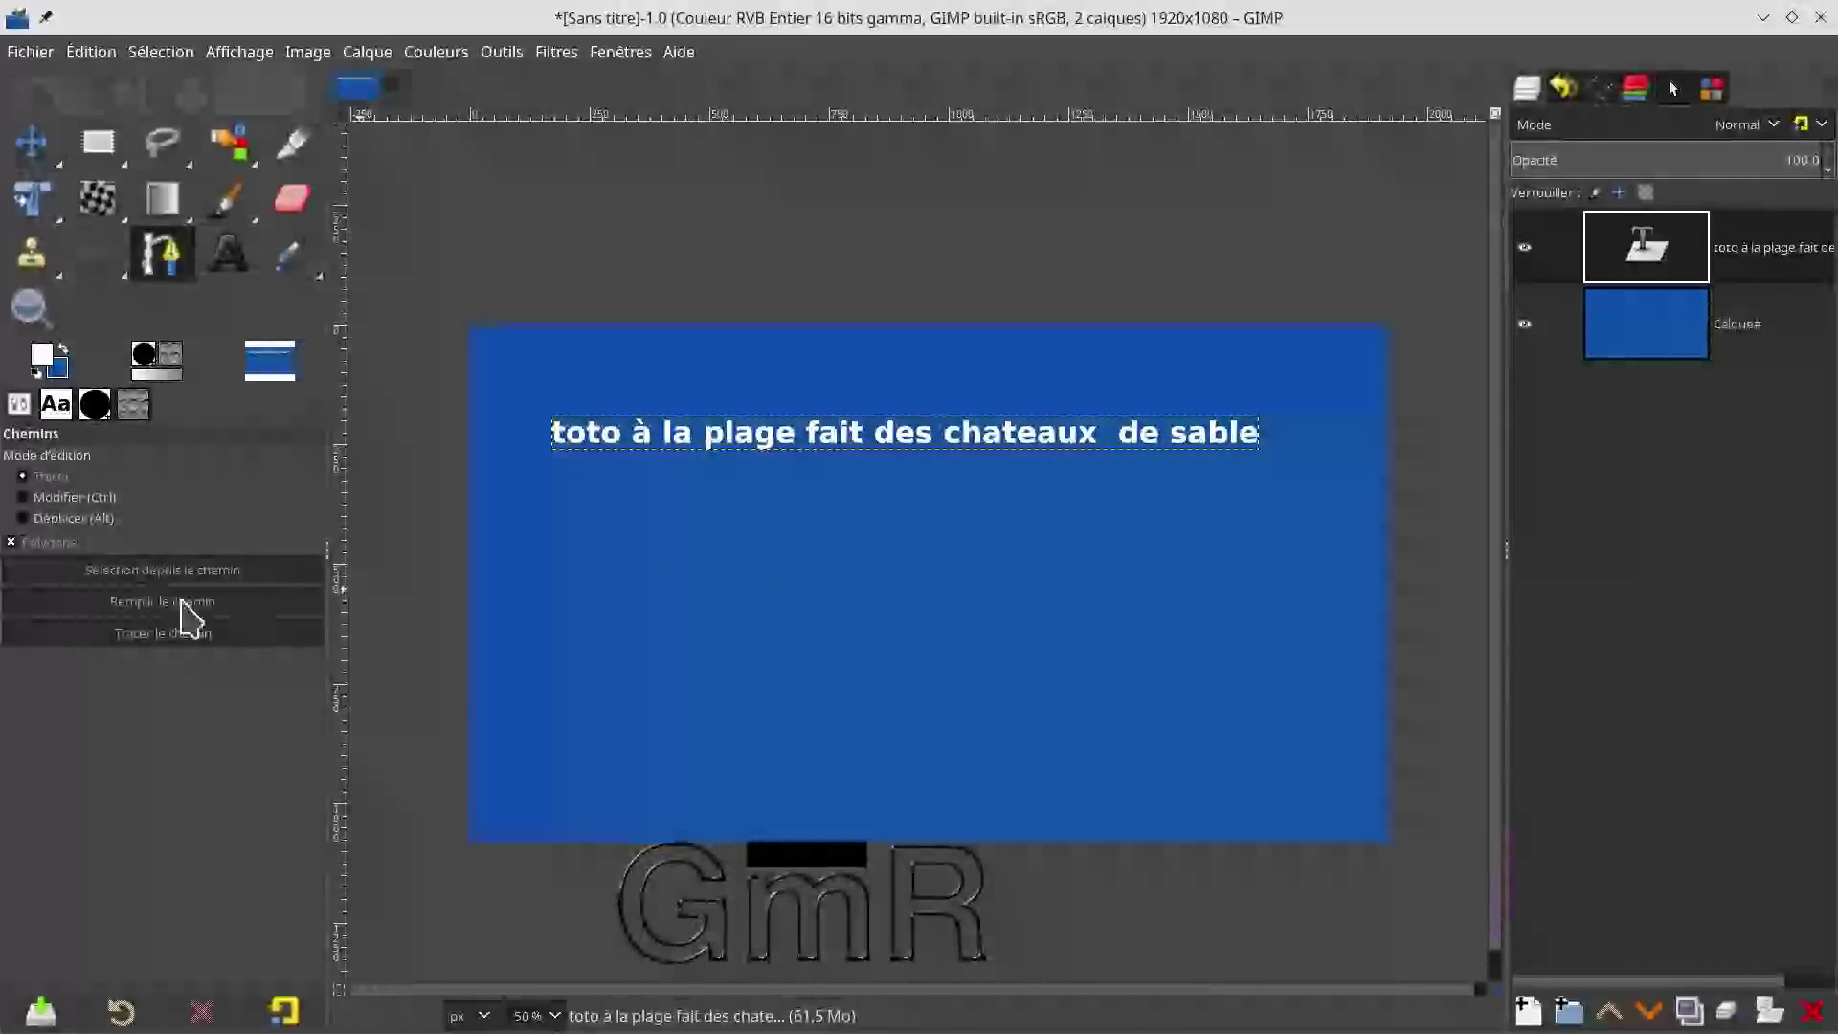
click(643, 742)
click(1169, 721)
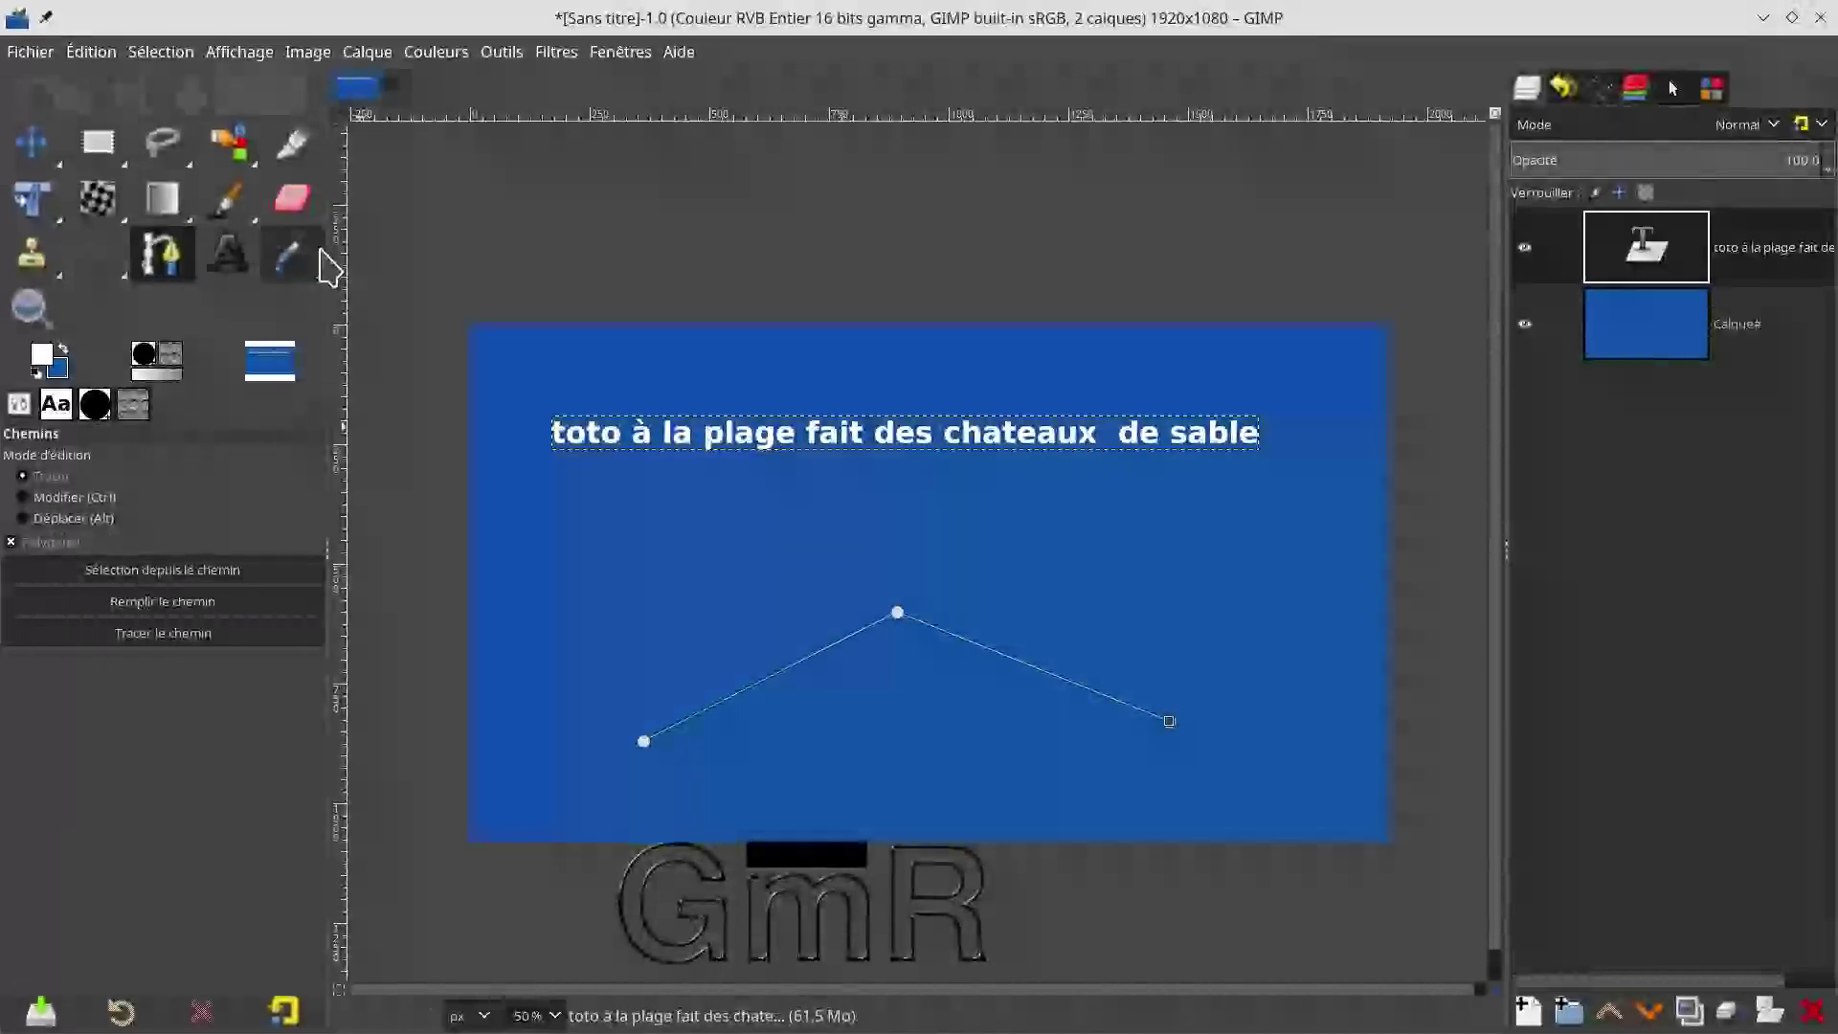
click(292, 198)
Step: Draw a second, S-shaped path with curved segments below the text, with the Polygonal option turned off
click(159, 252)
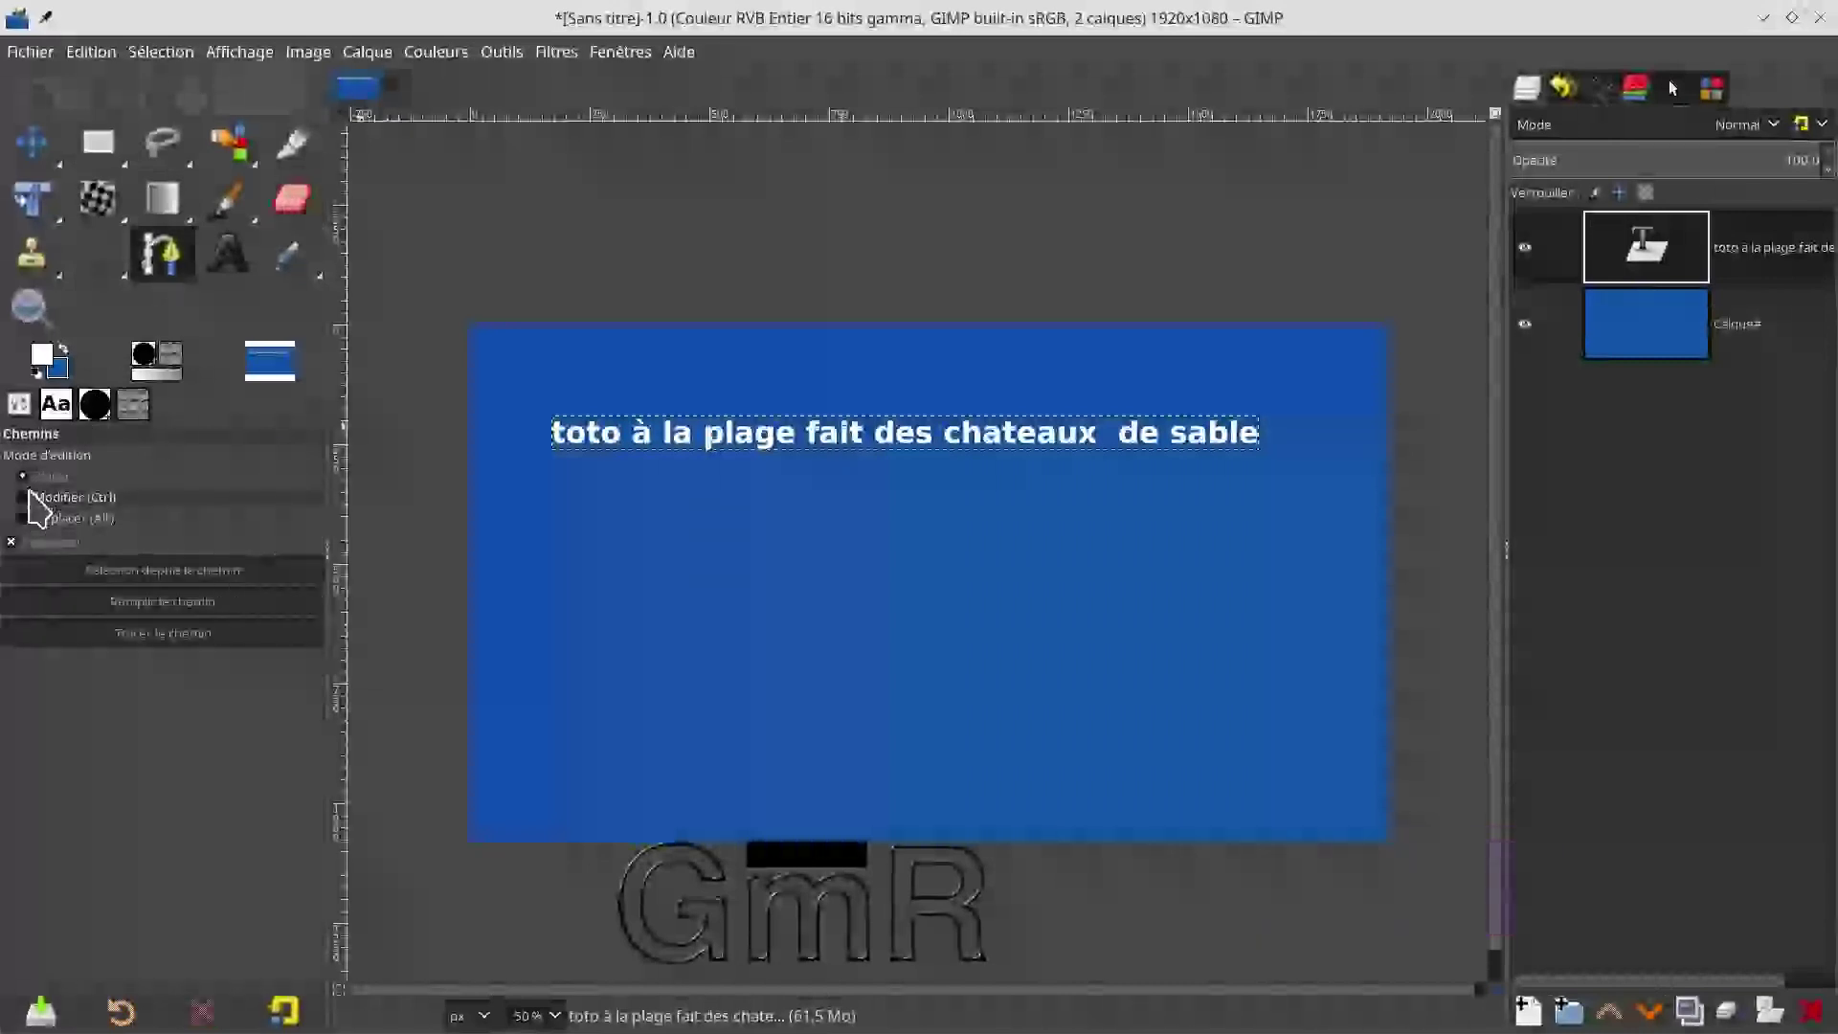
click(12, 542)
click(593, 629)
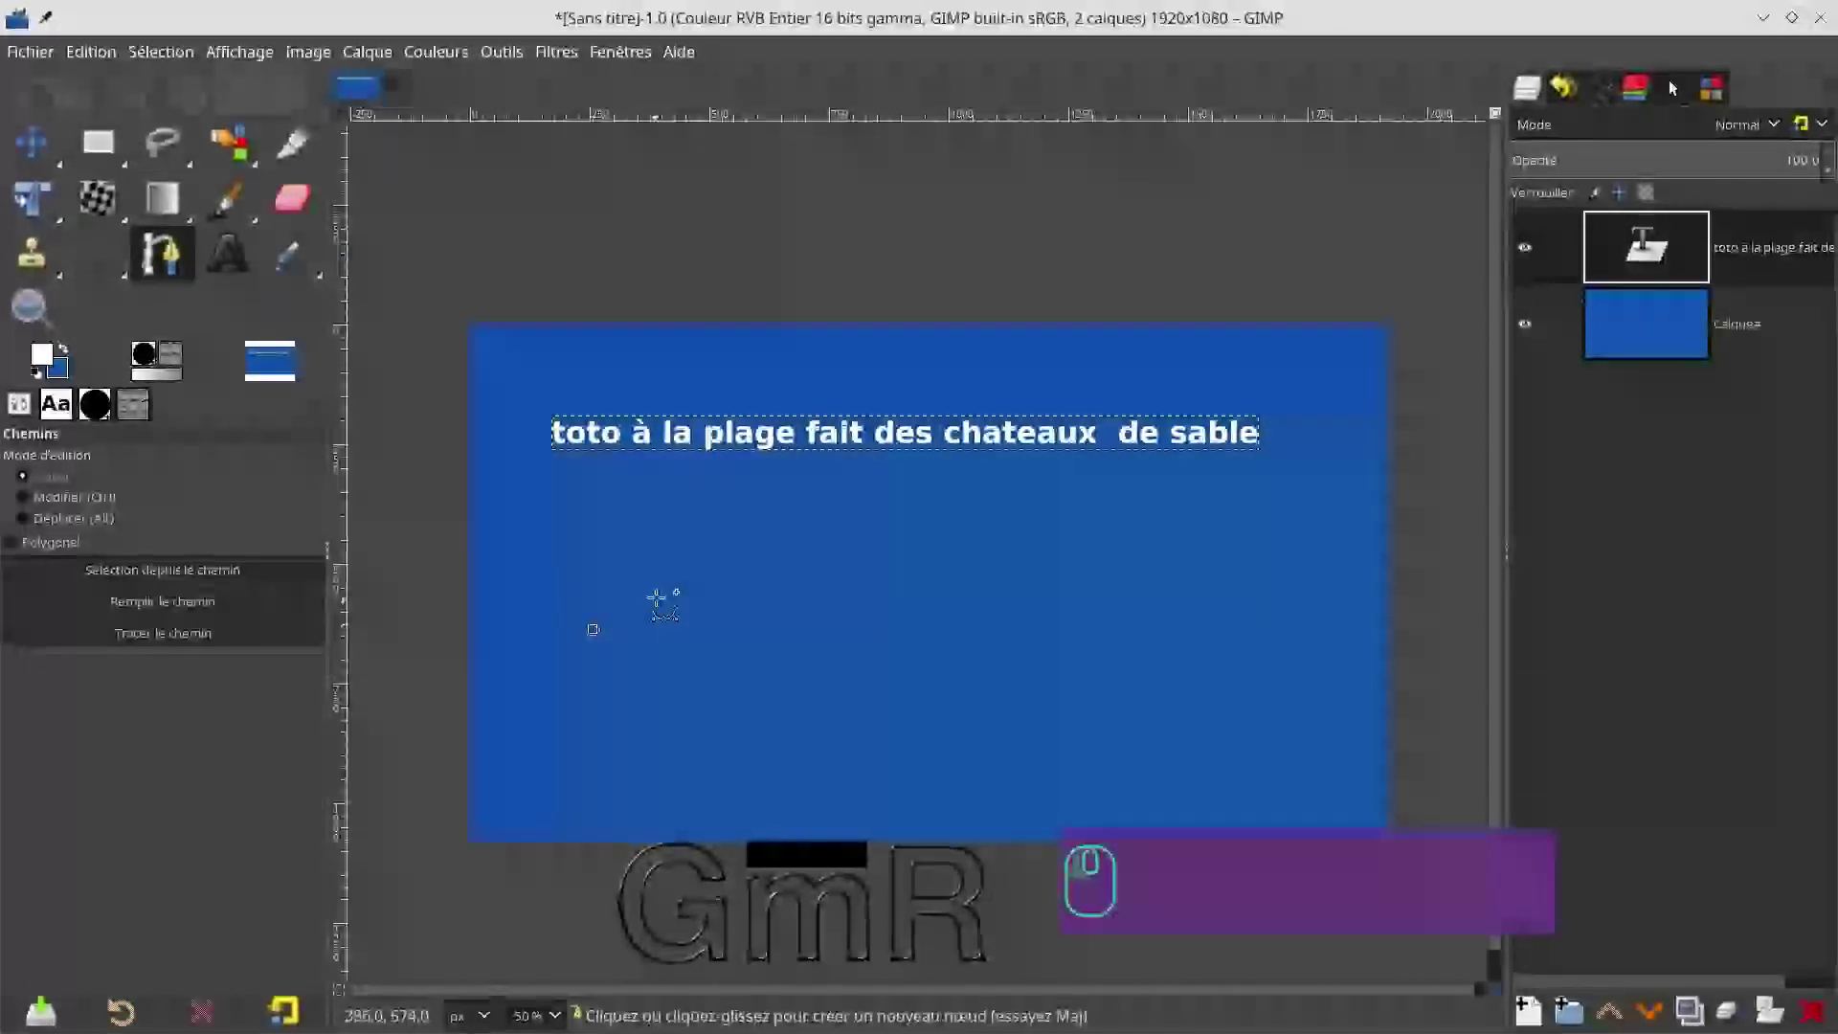
drag(747, 561, 1097, 682)
drag(1126, 593, 1133, 586)
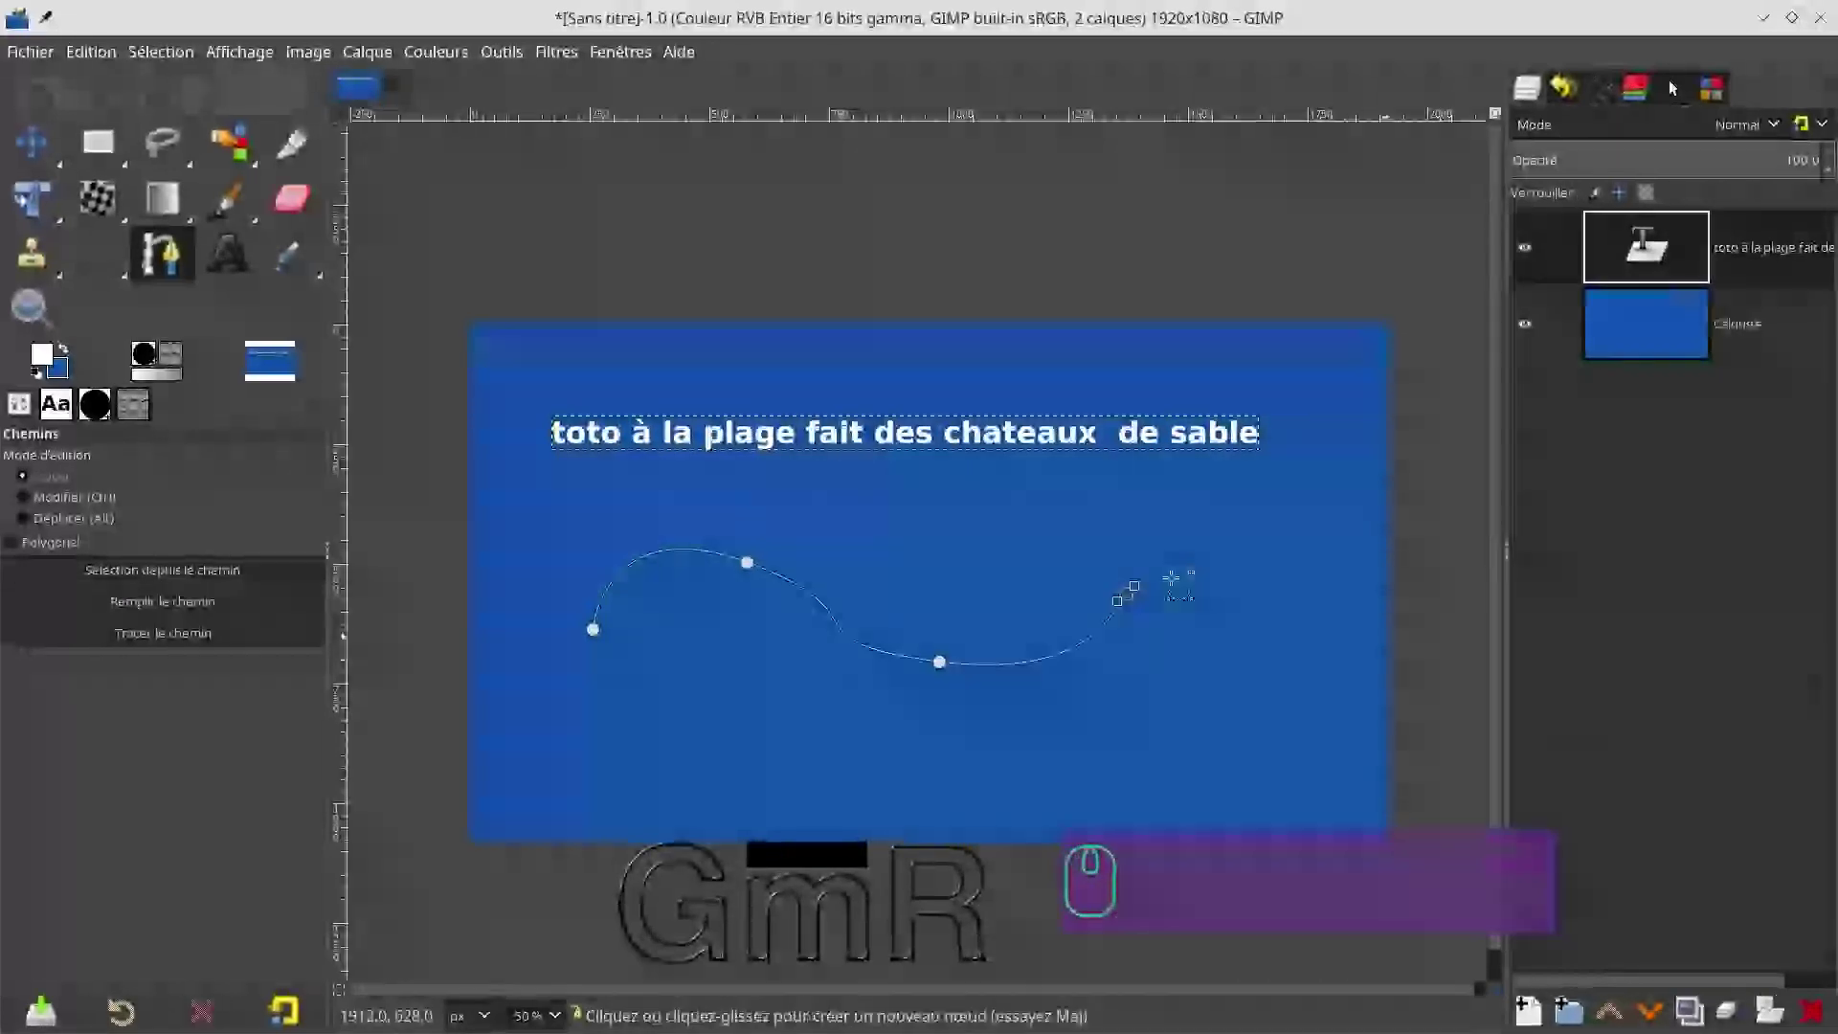
click(230, 201)
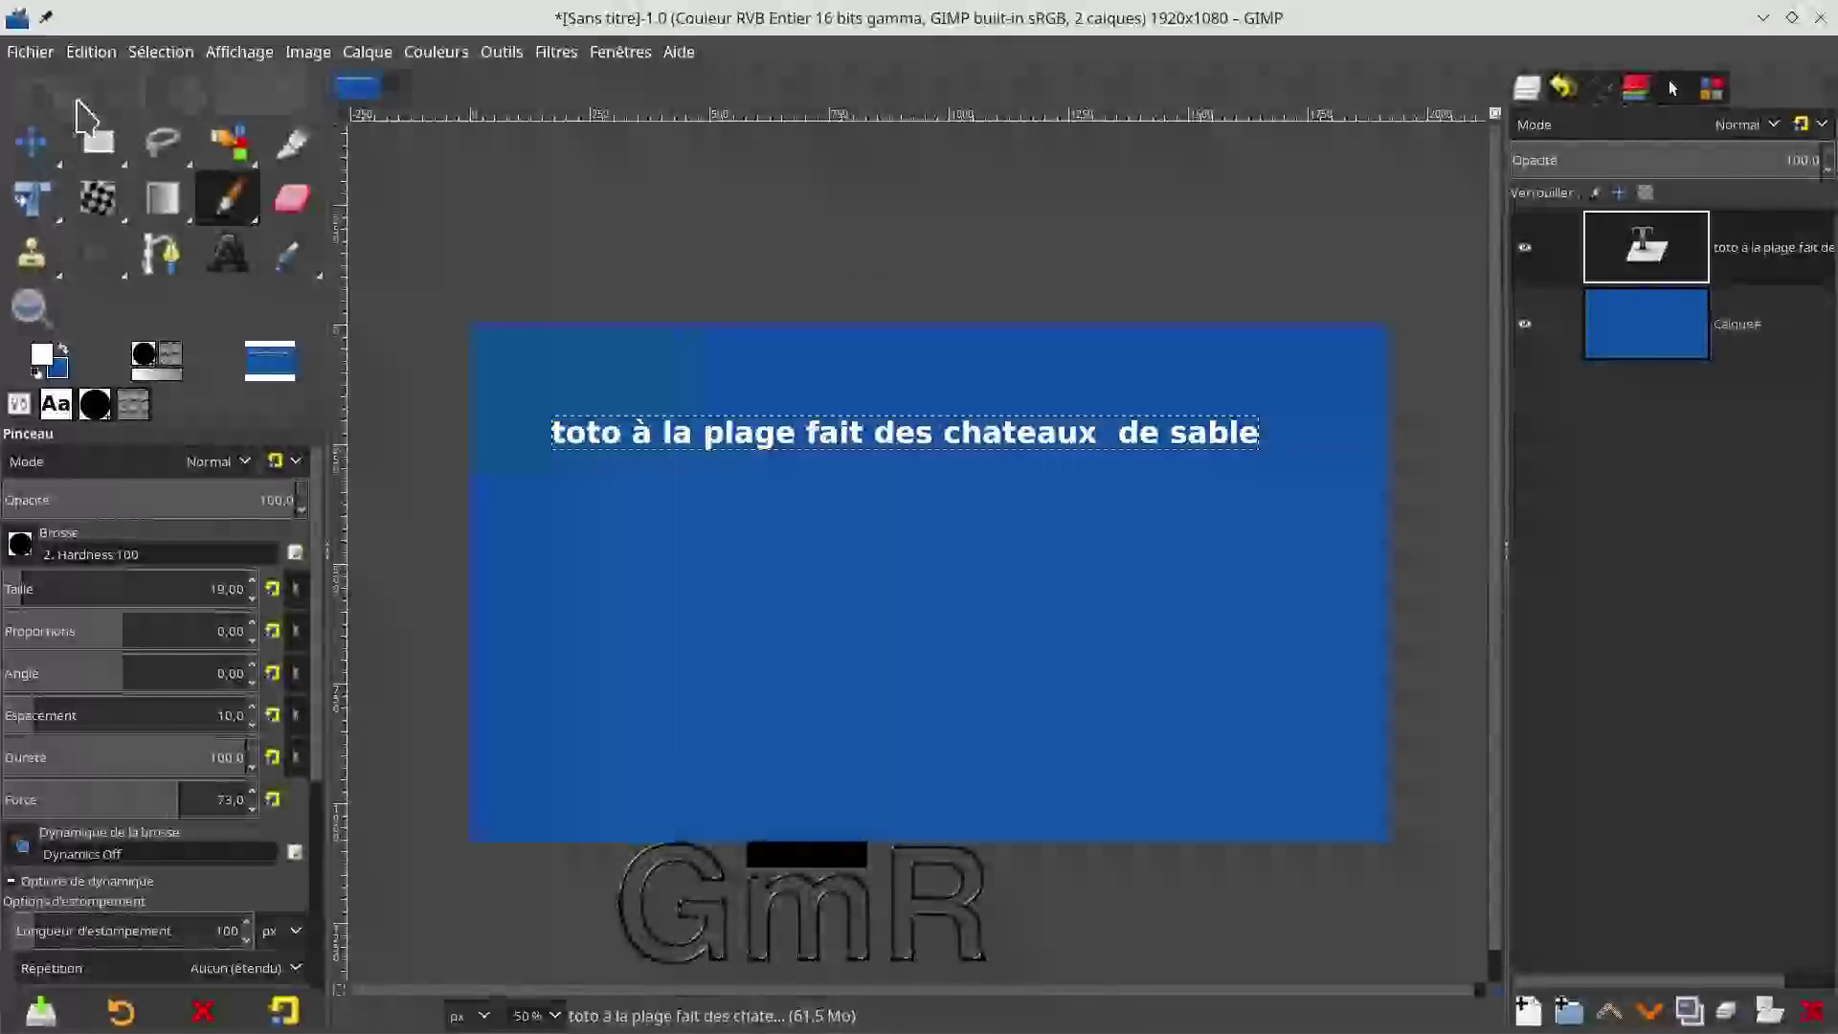
Step: Draw an elliptical selection of about 672 × 560 px below the text
drag(107, 147, 186, 213)
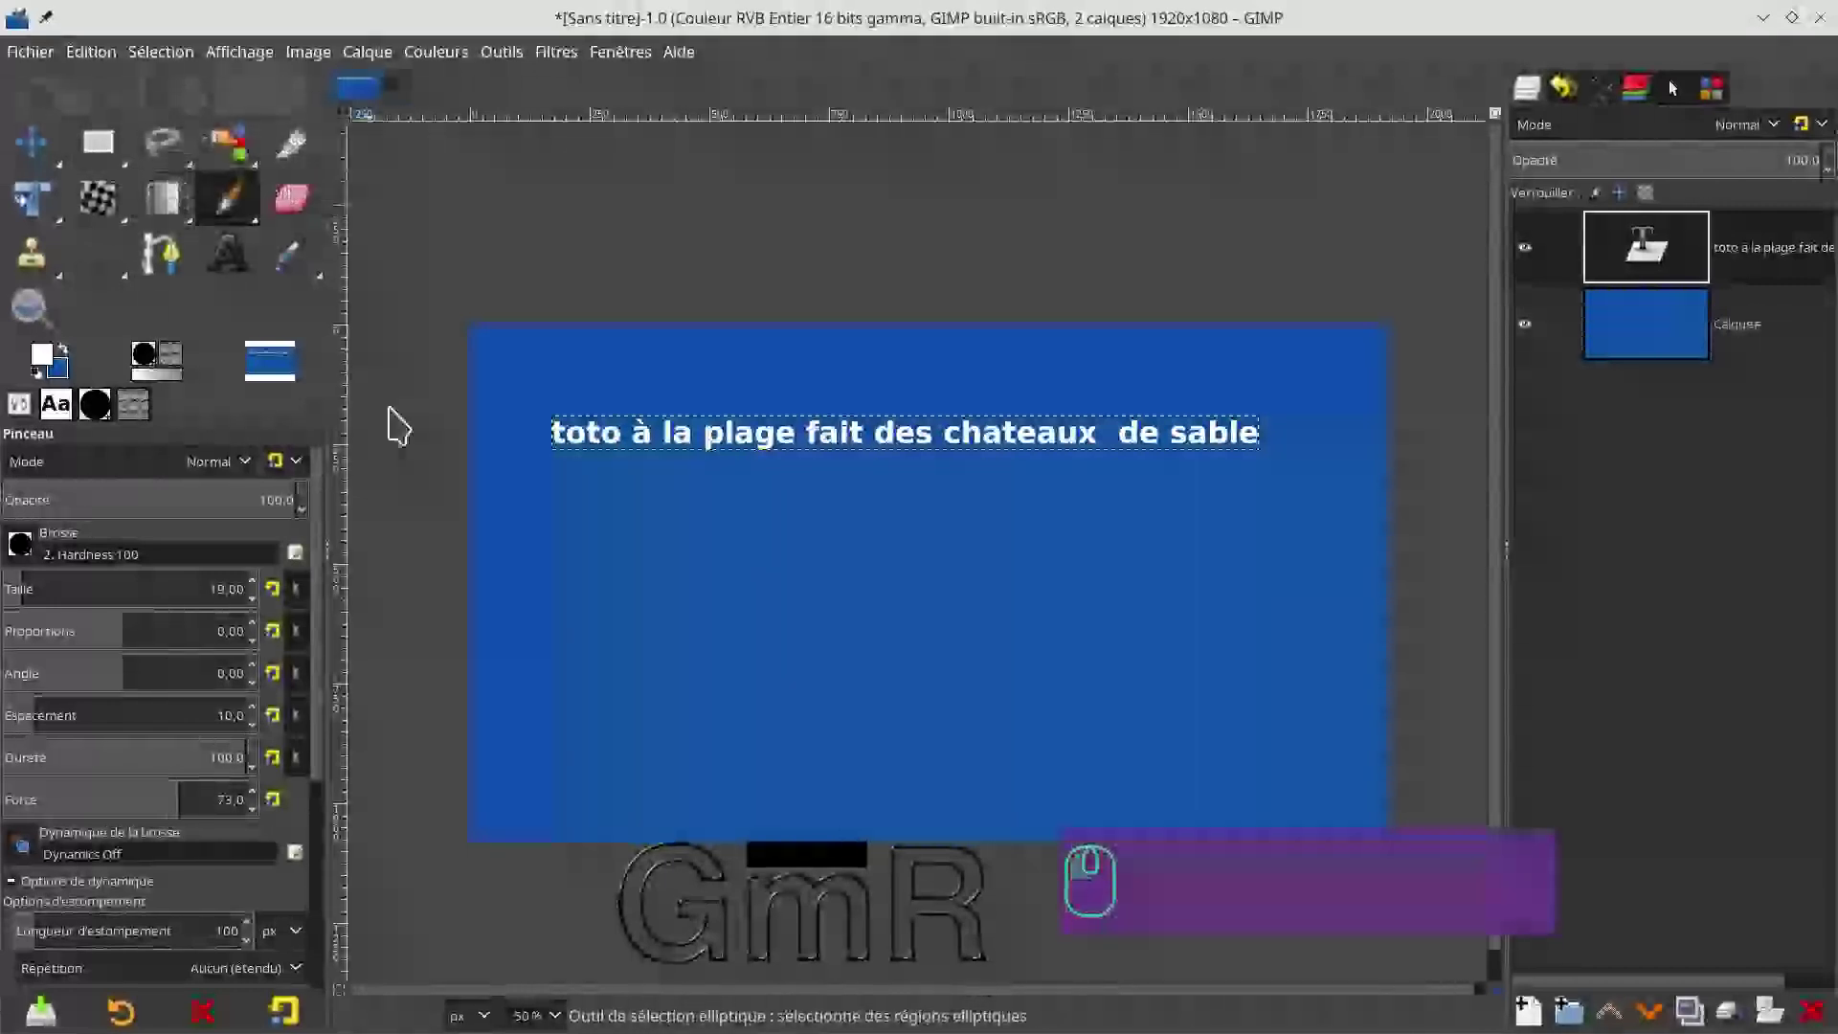
drag(793, 538, 948, 673)
drag(792, 521, 897, 632)
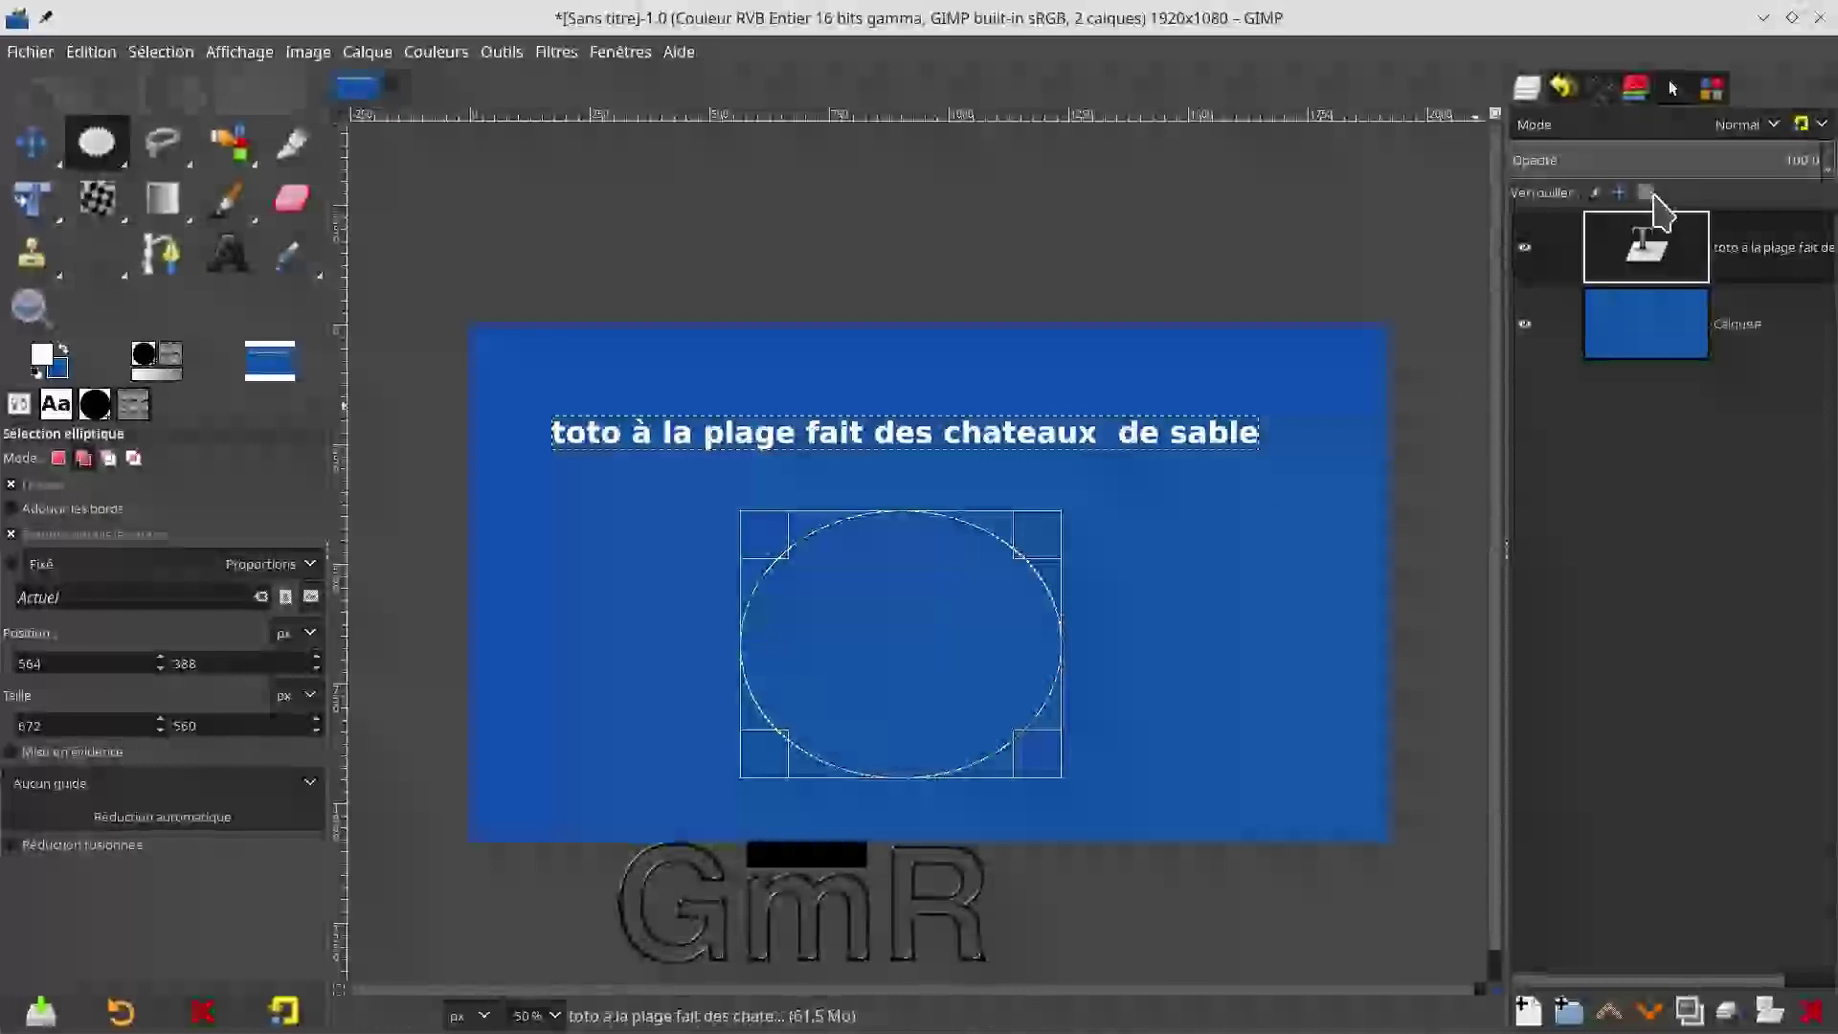
Step: Convert the elliptical selection to a path and clear the selection
click(1601, 88)
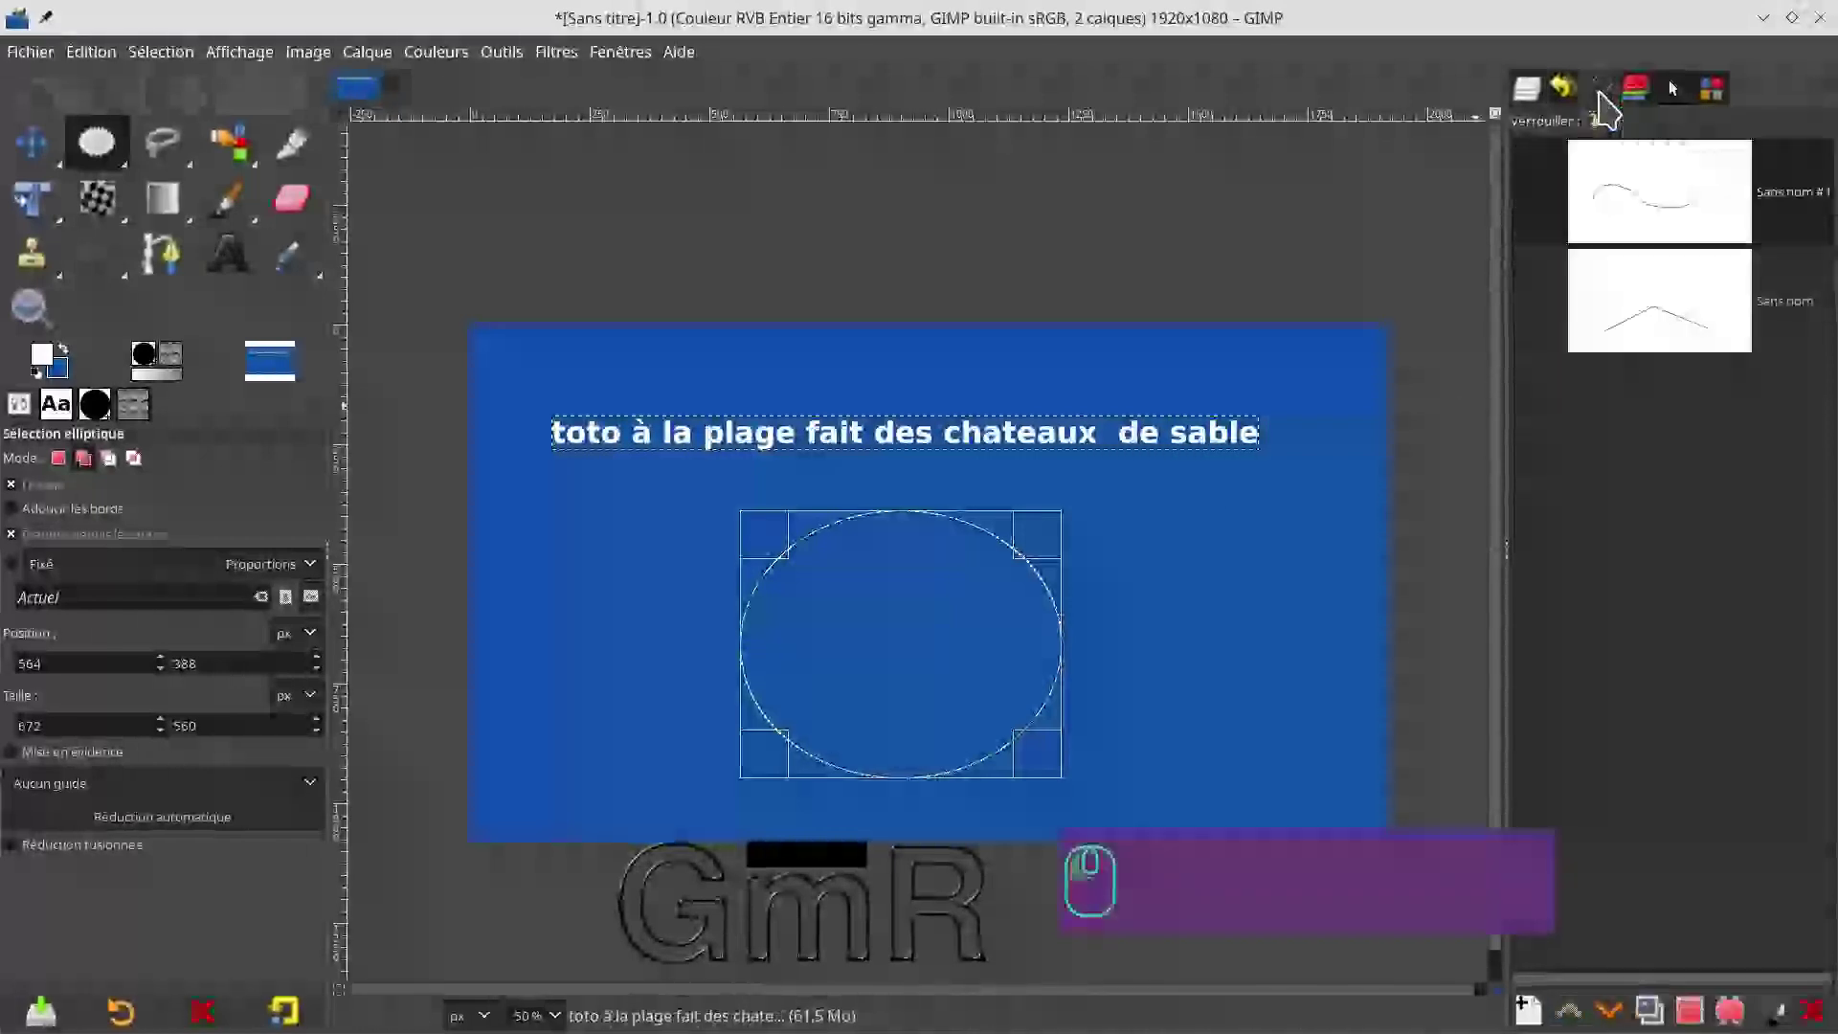
click(1729, 1015)
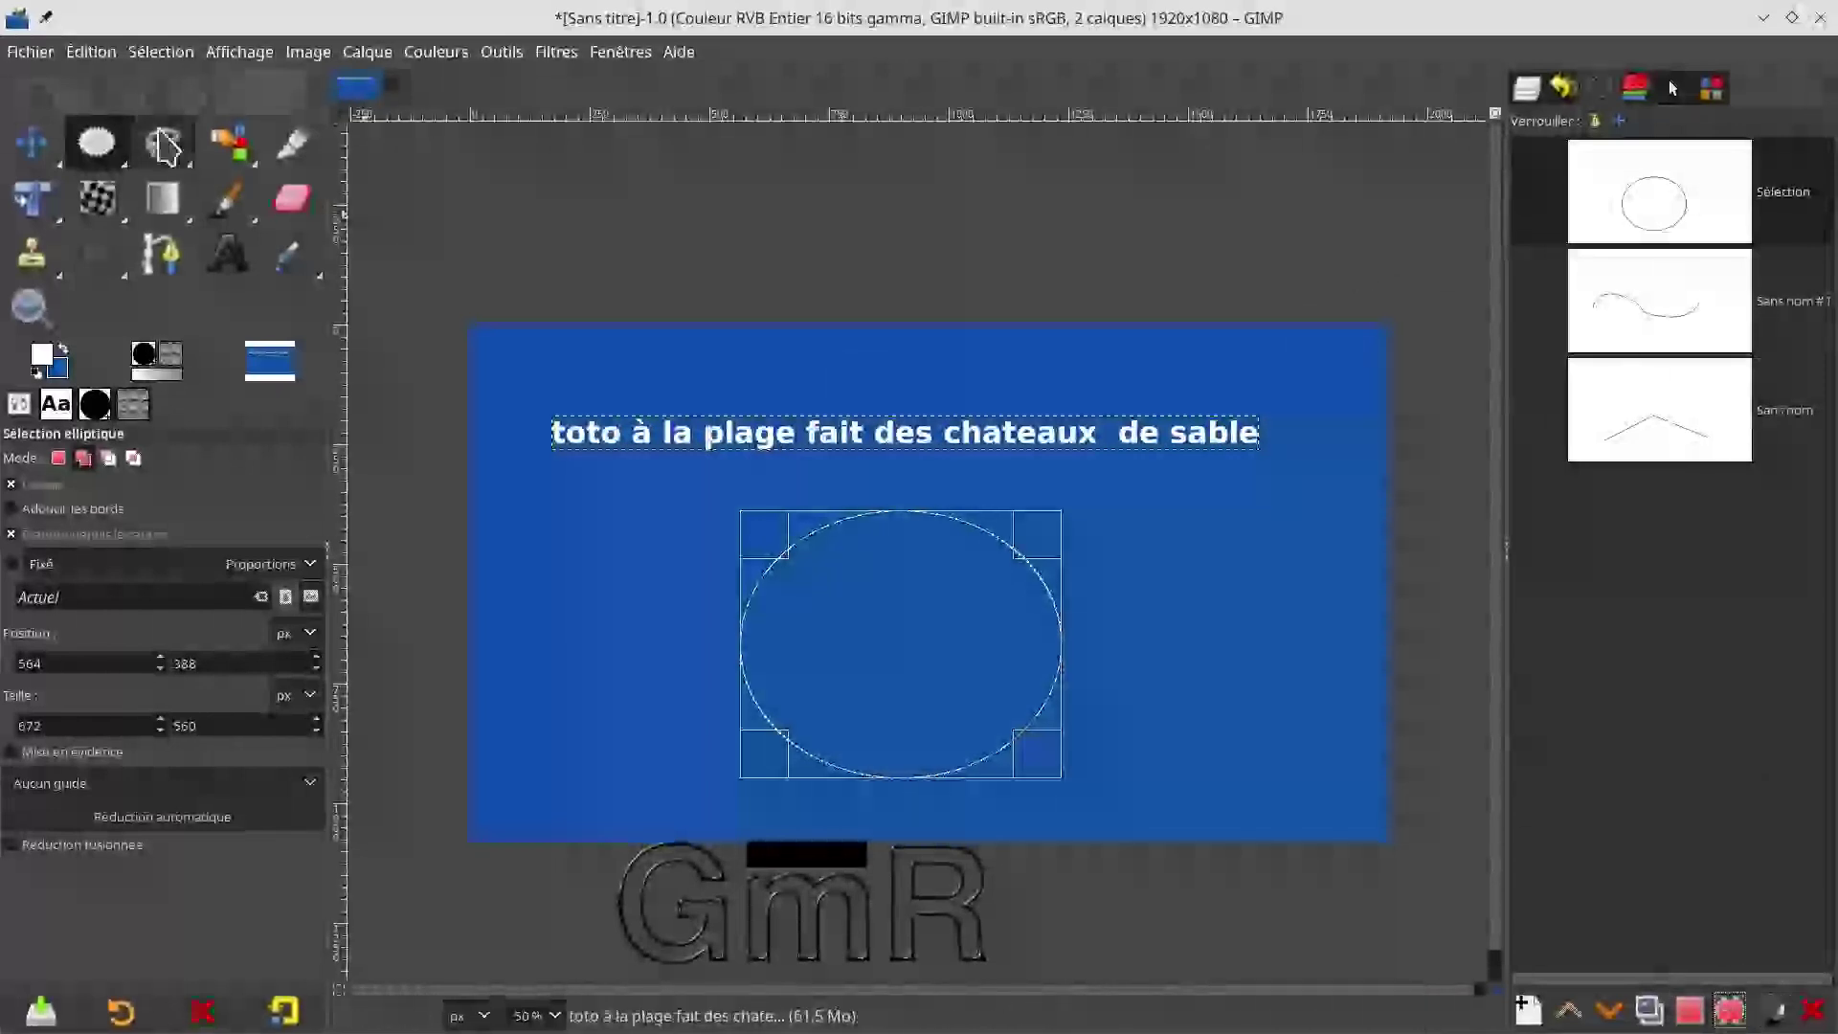
click(175, 53)
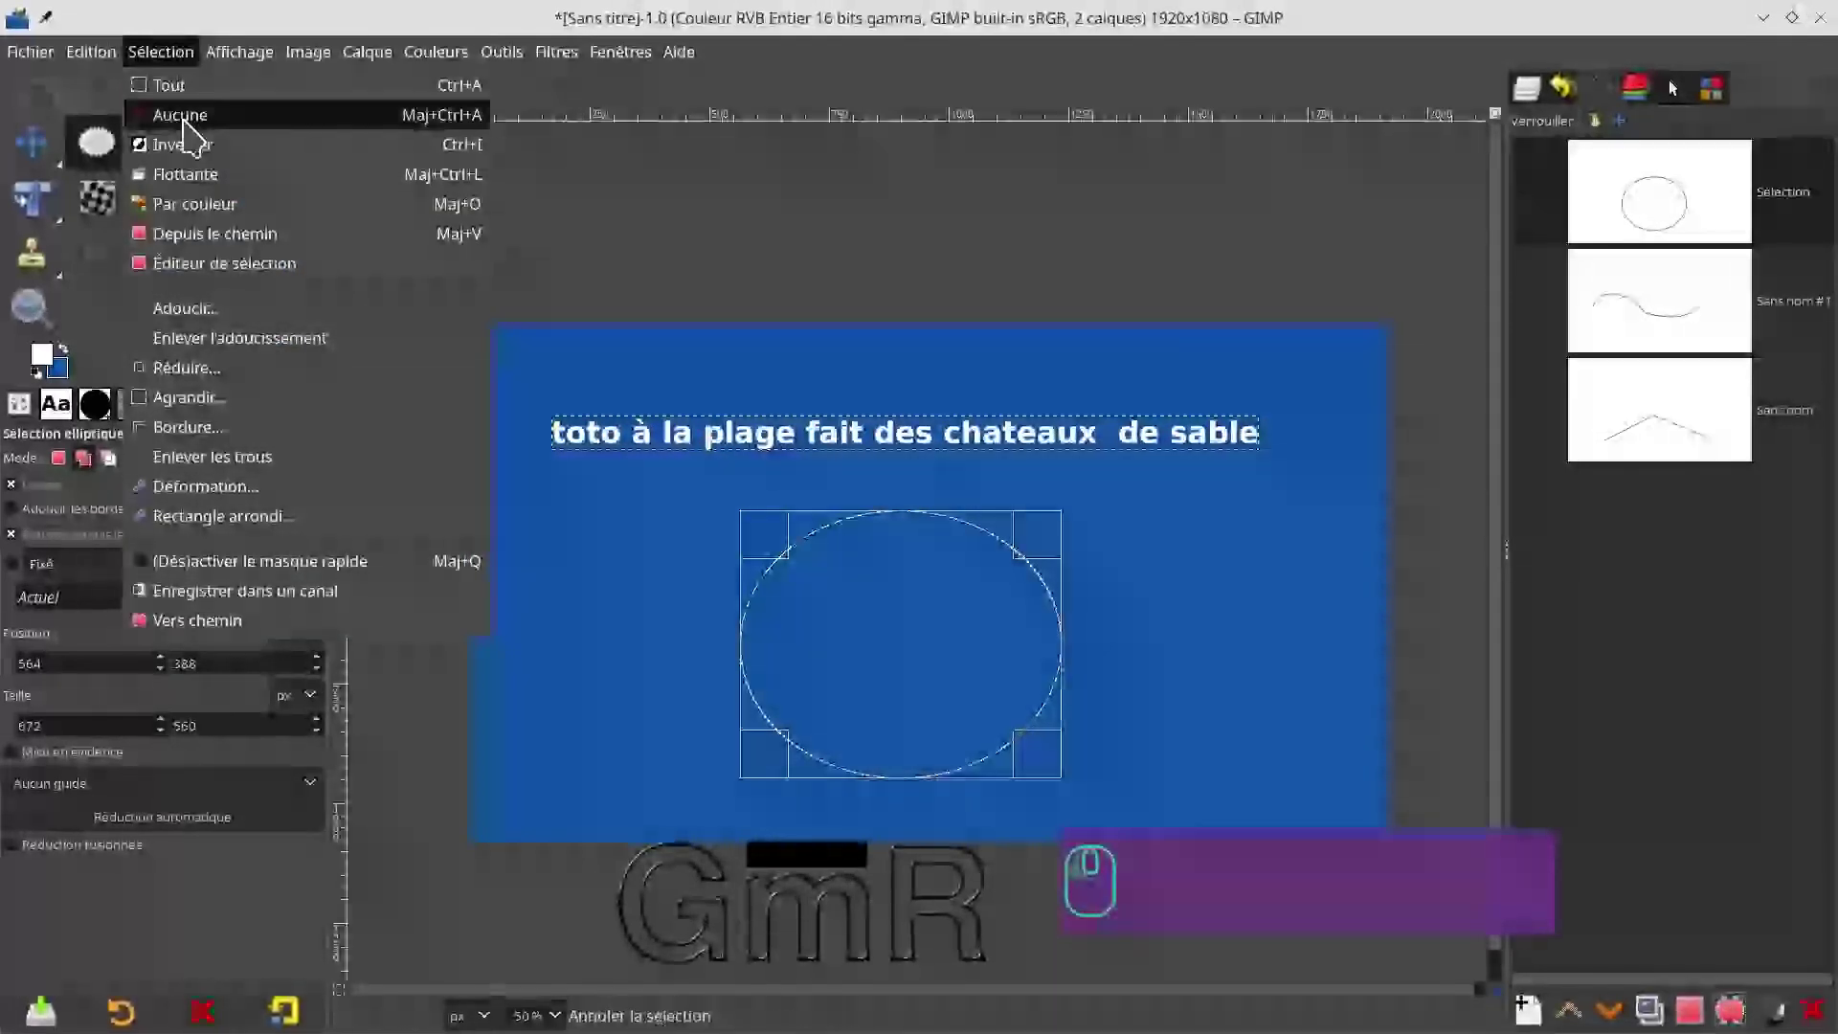
click(182, 117)
Step: Show and hide the ellipse and wave paths in turn, then leave only the inverted V path visible
click(1524, 194)
click(1523, 193)
click(1524, 308)
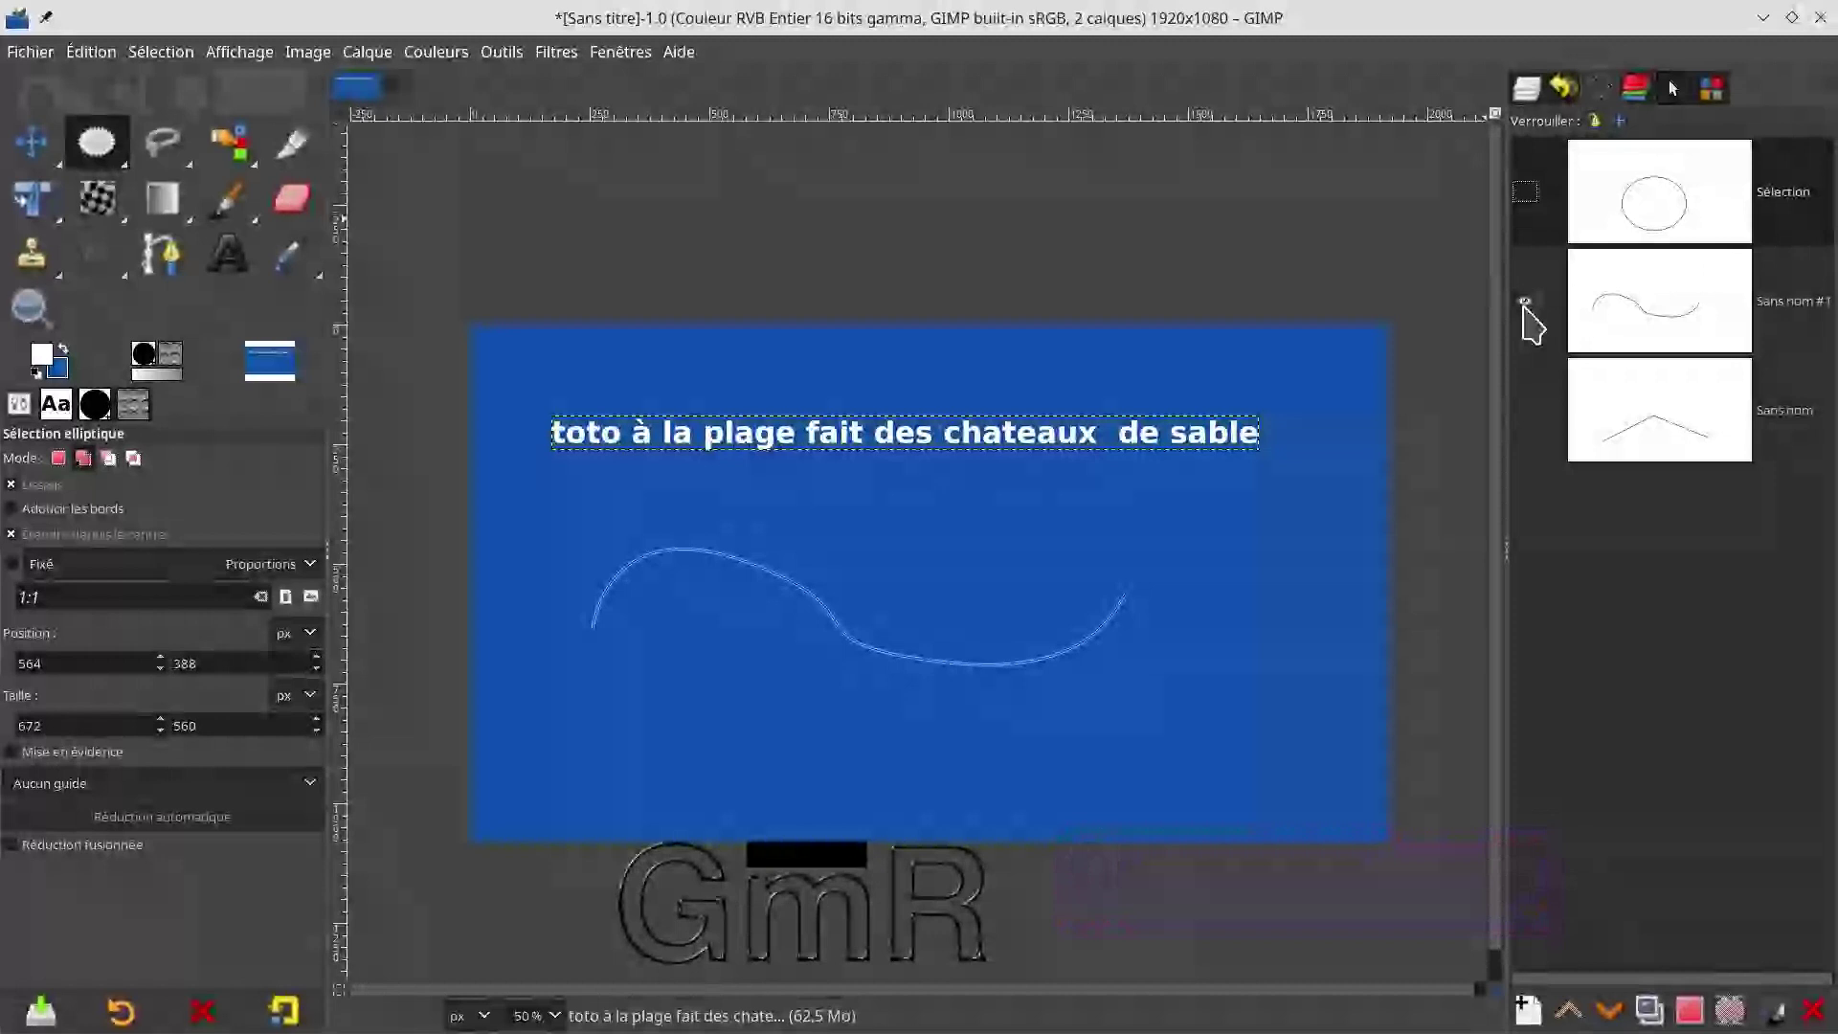
click(1525, 309)
click(1525, 418)
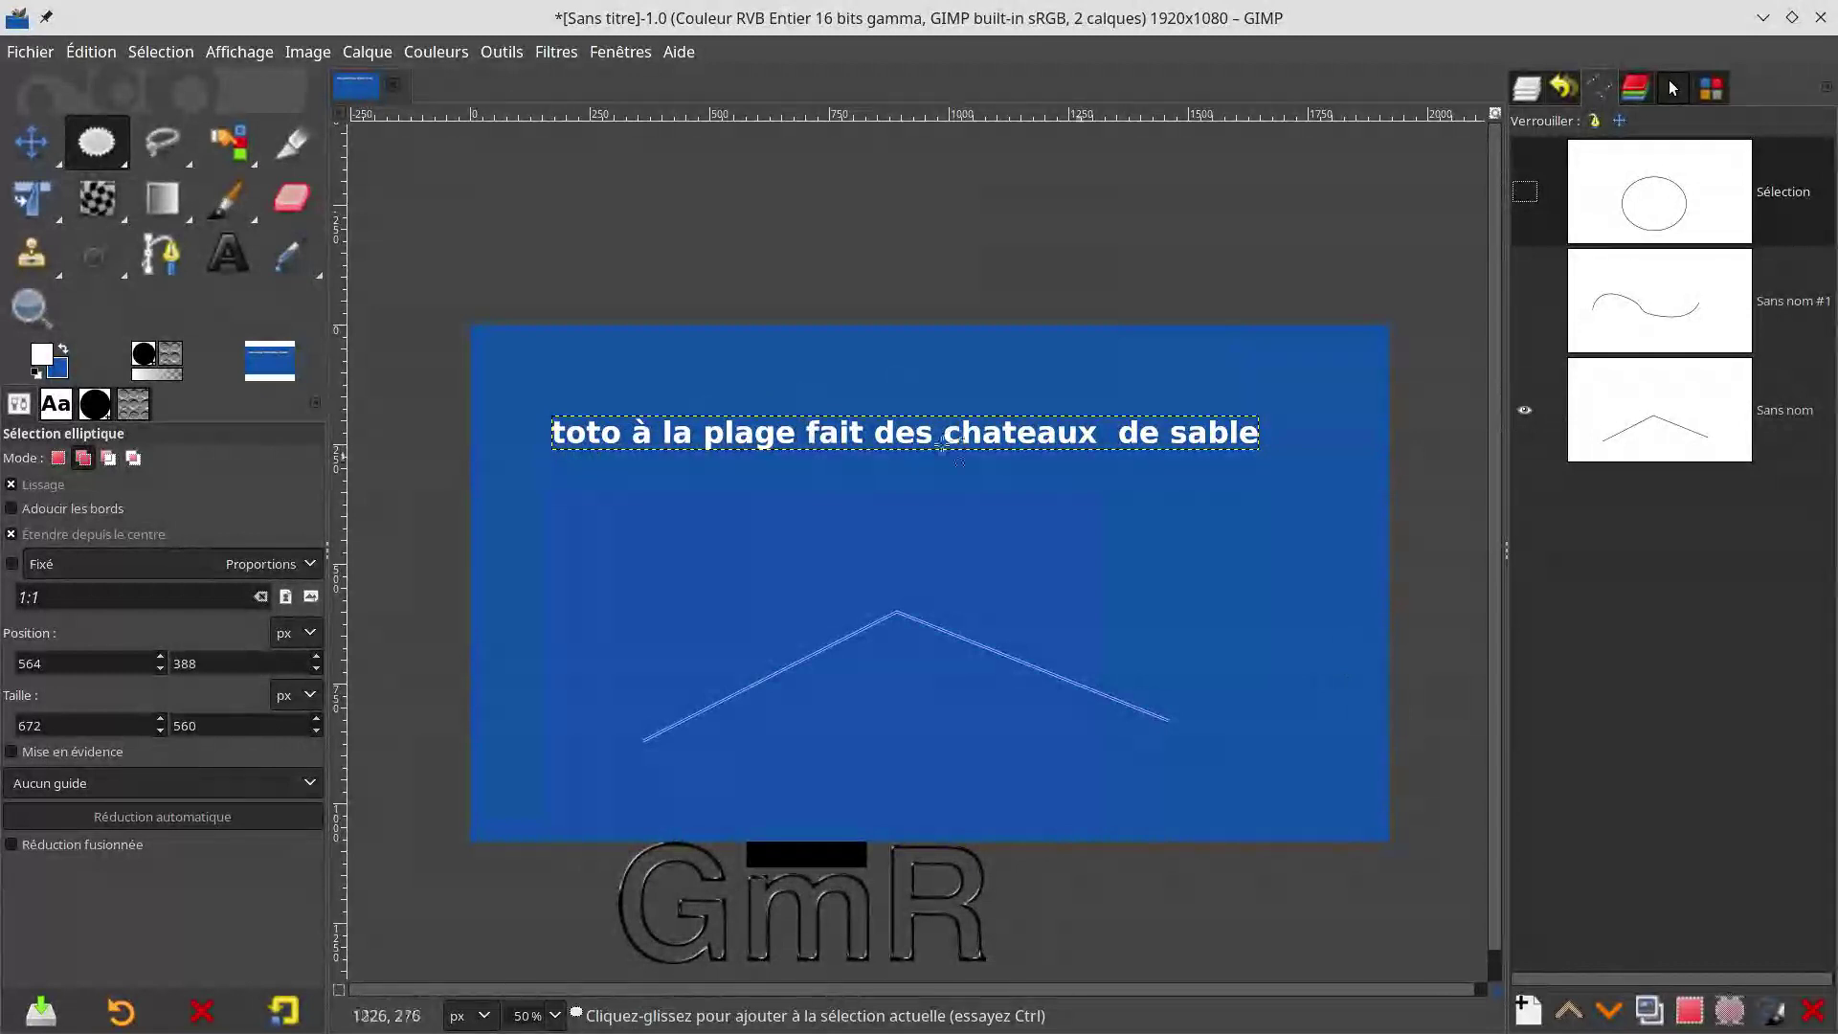
Step: Compare the layer commands offered for the blue background layer with those offered for the text layer
click(1528, 89)
click(1631, 320)
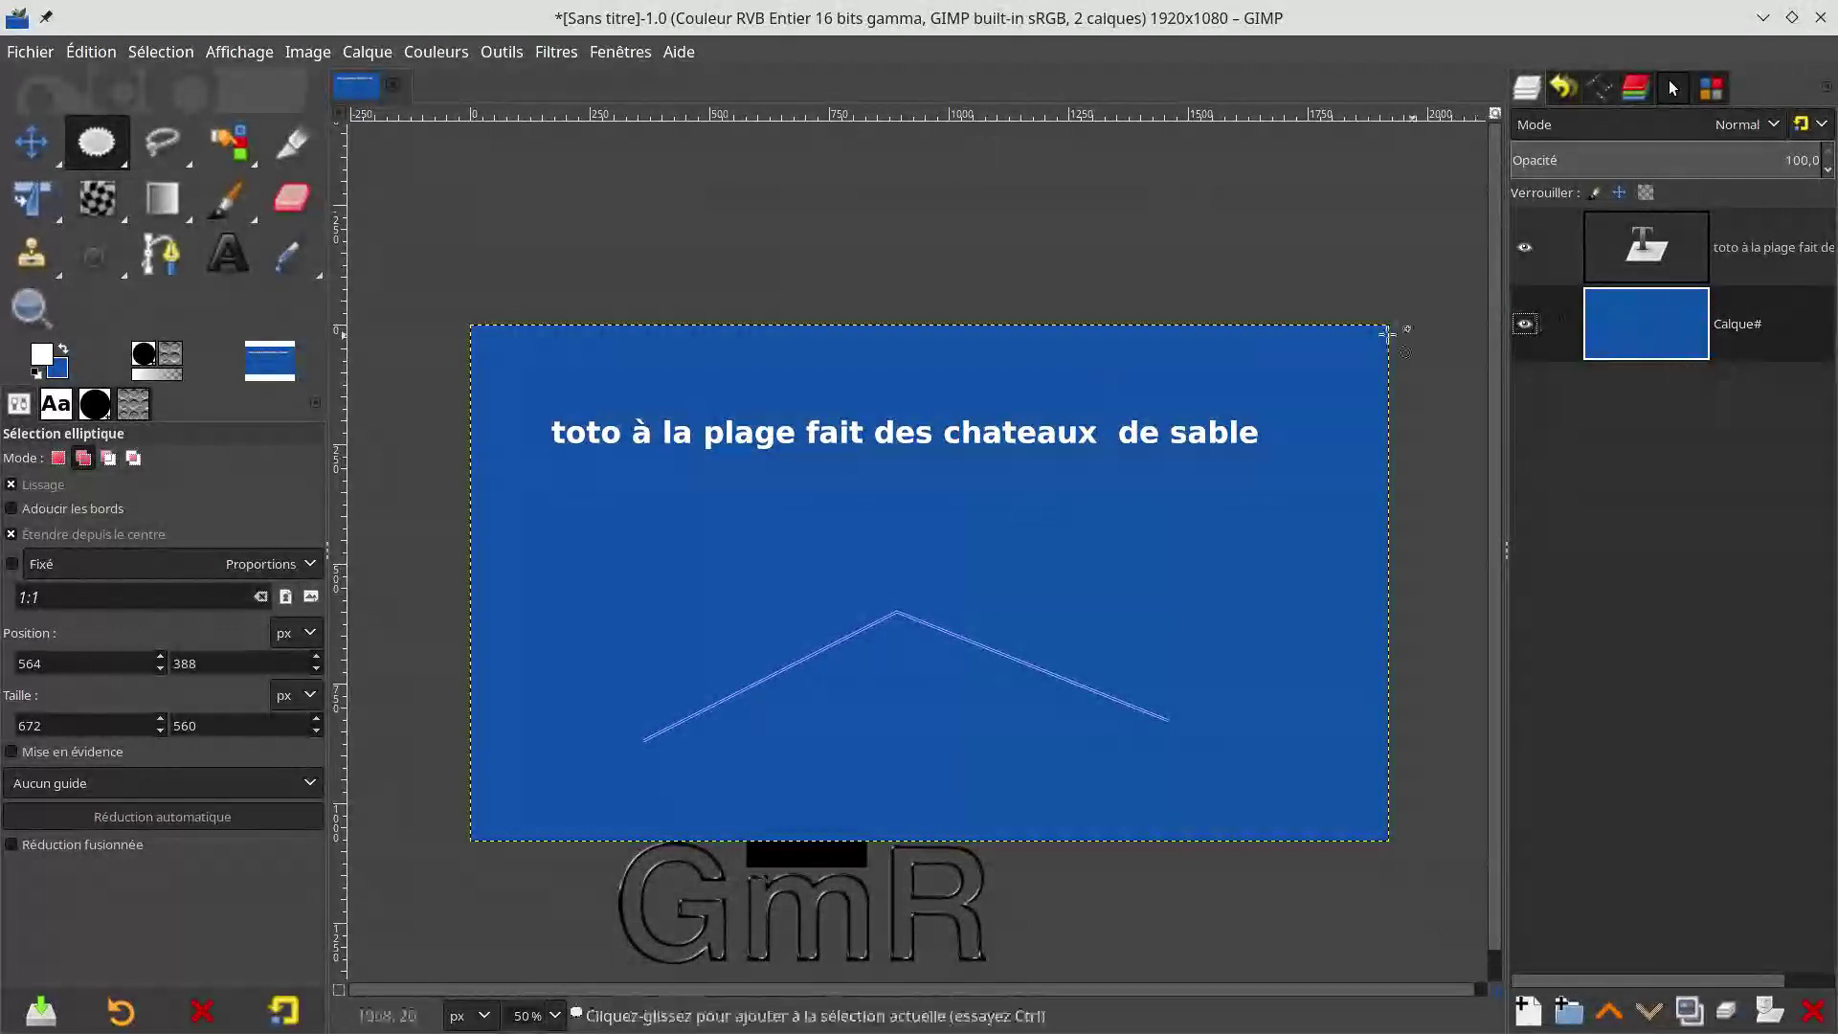
click(378, 52)
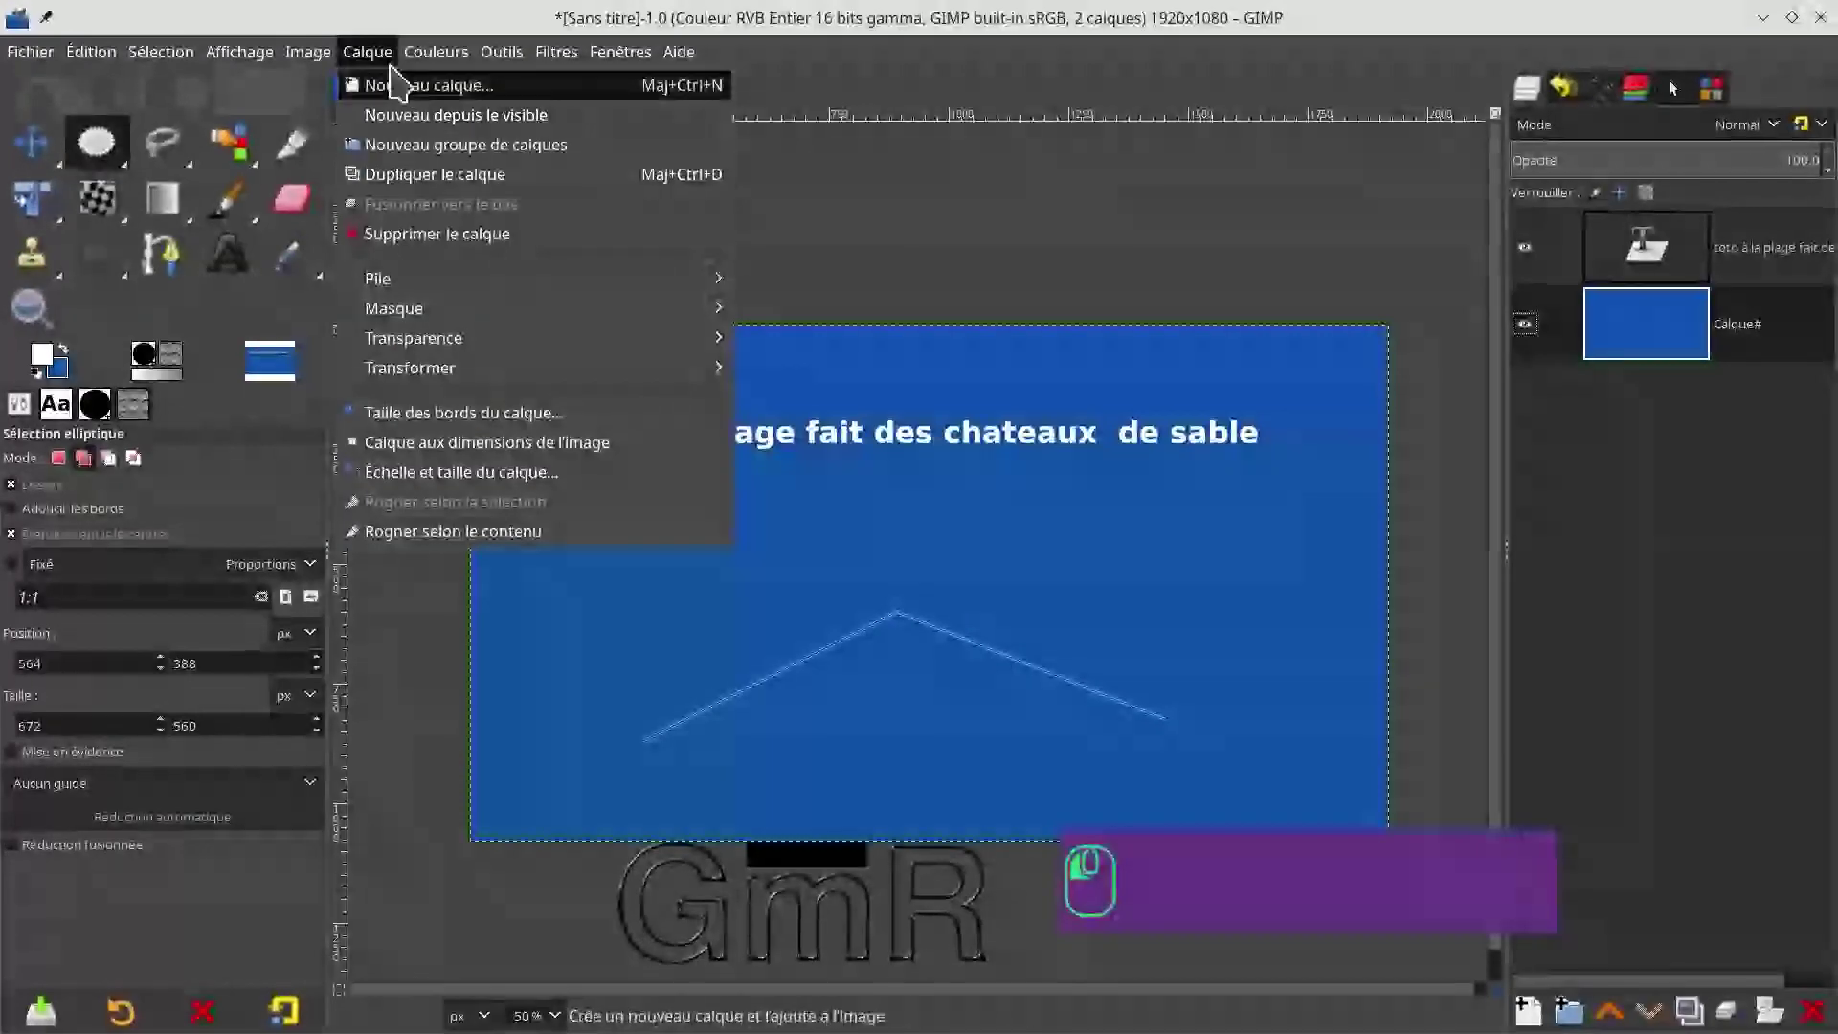
click(1266, 160)
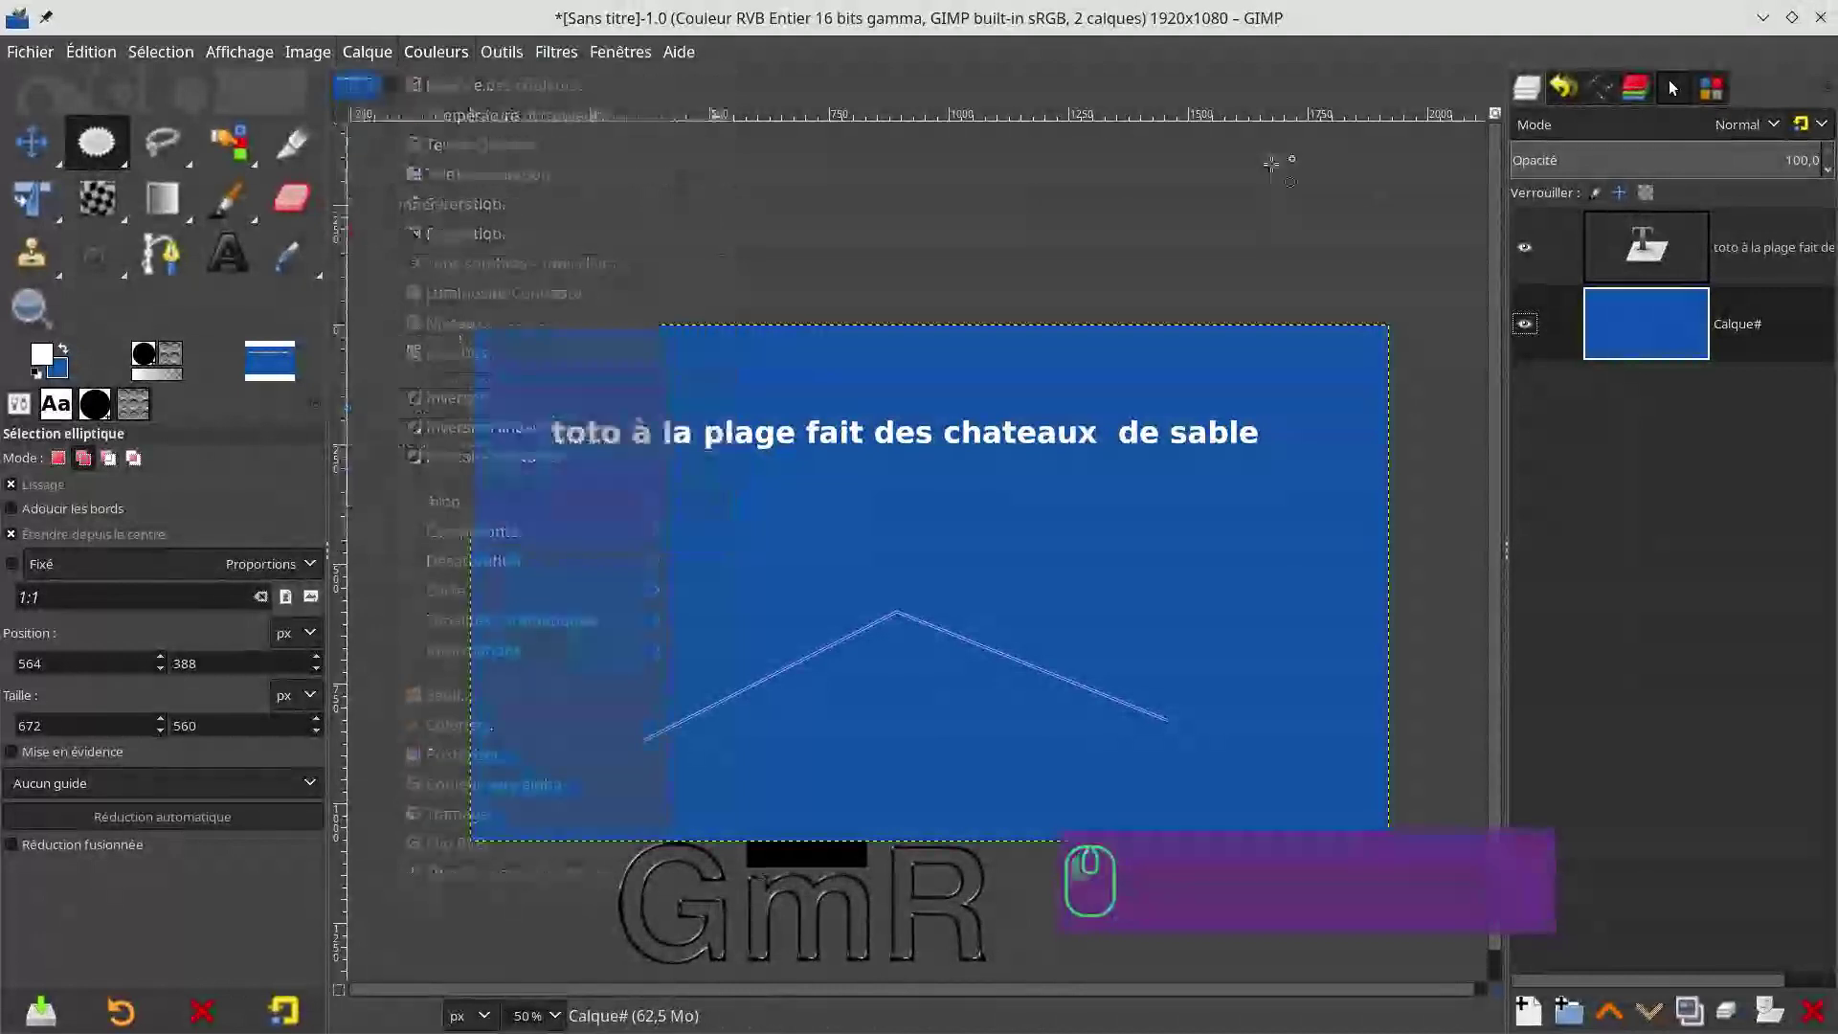
click(1645, 251)
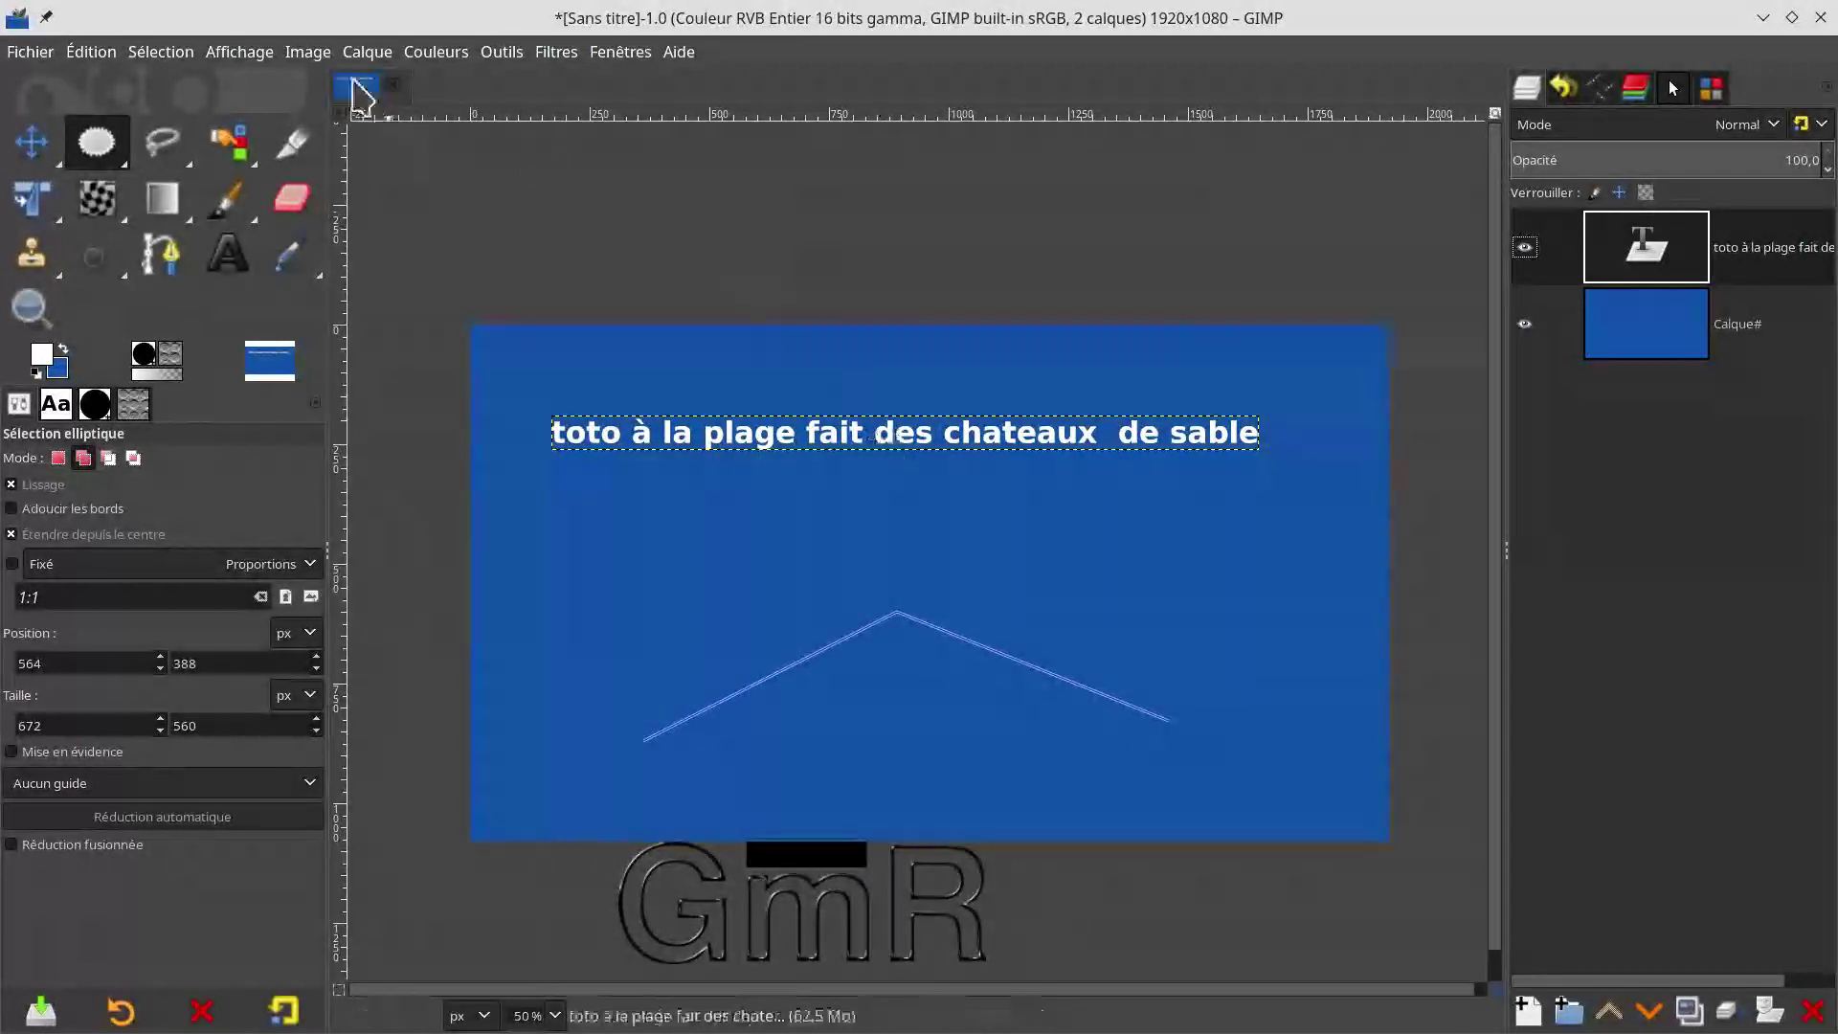
click(368, 52)
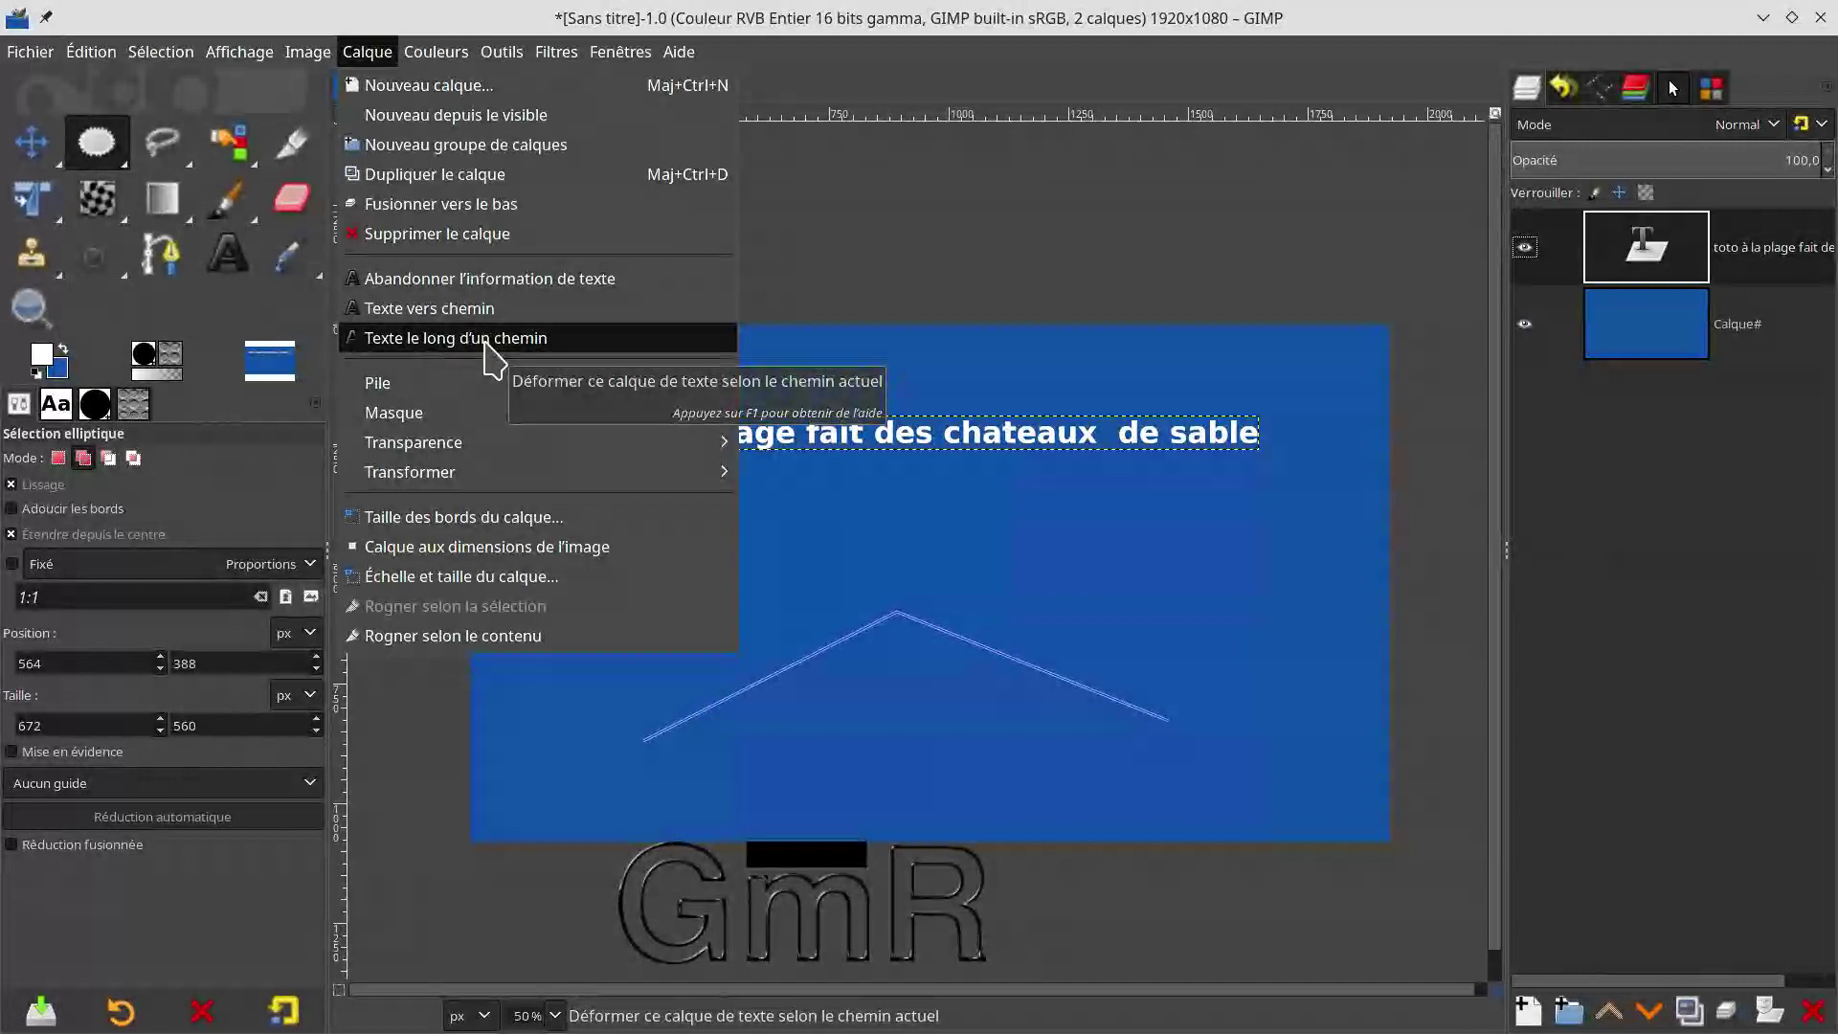
click(871, 283)
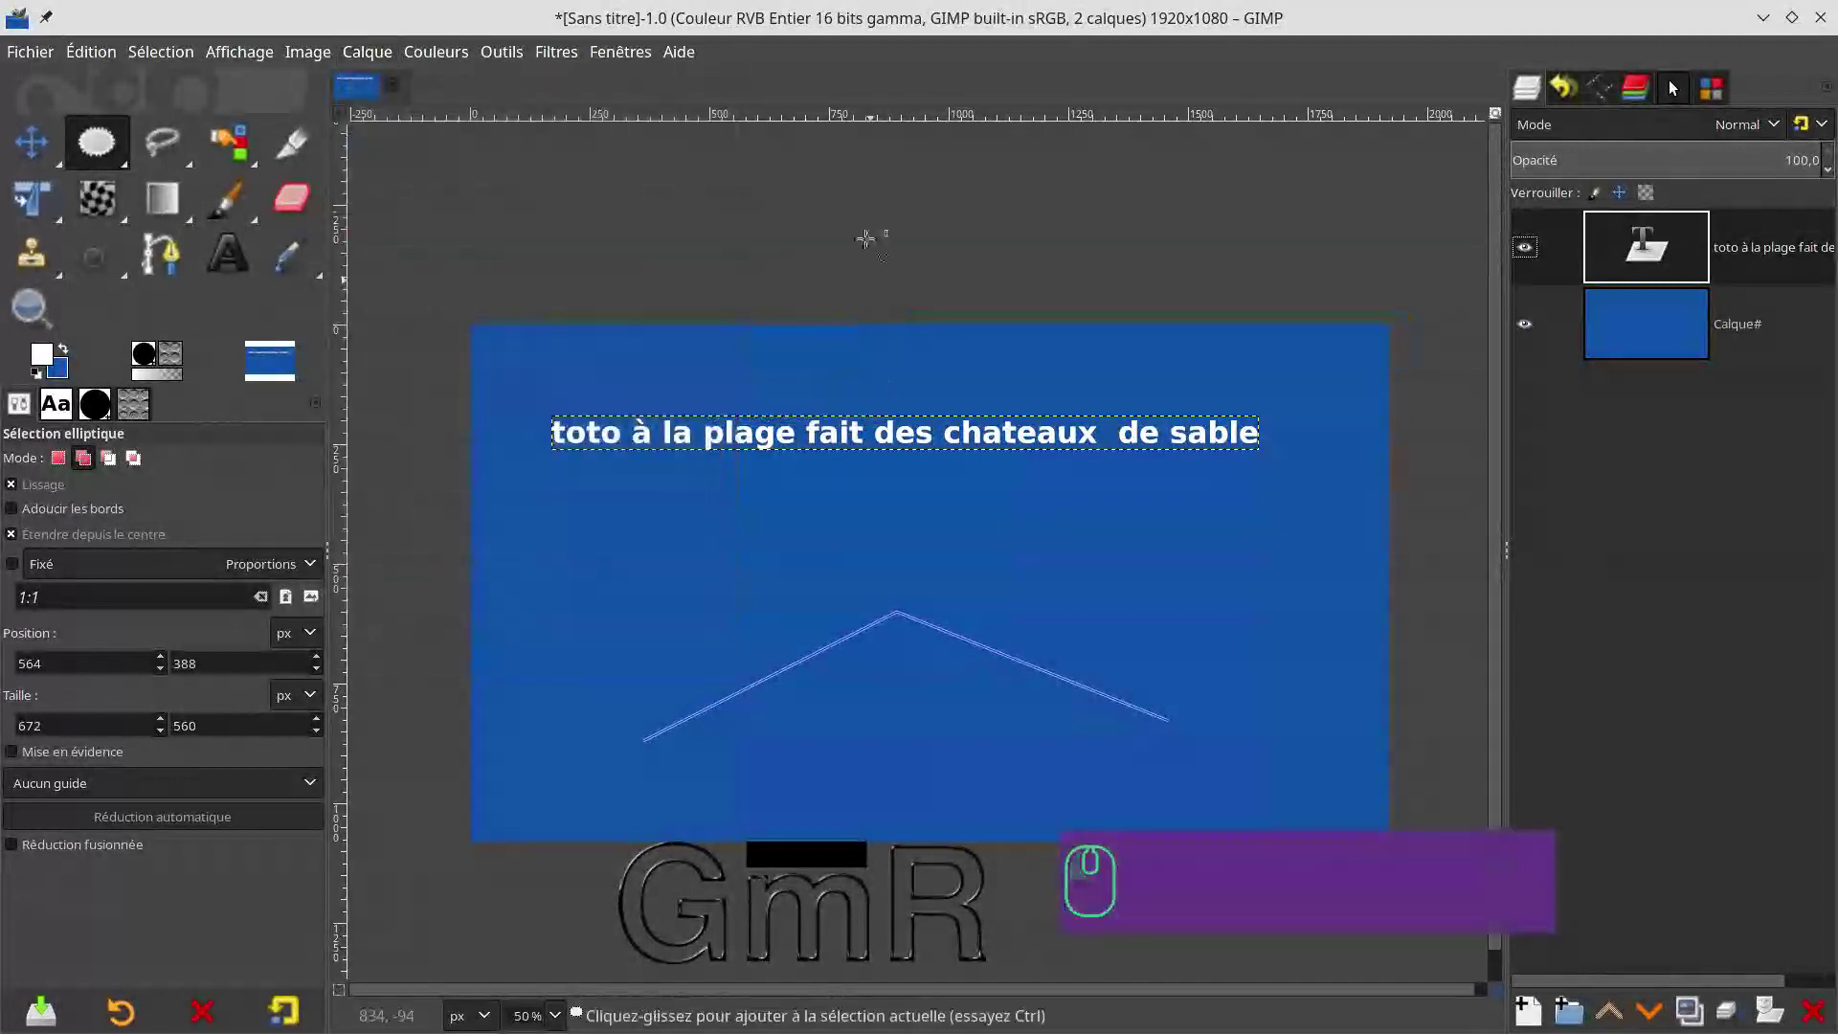
Step: Apply Texte le long d'un chemin to the text layer using the inverted V path
click(1642, 254)
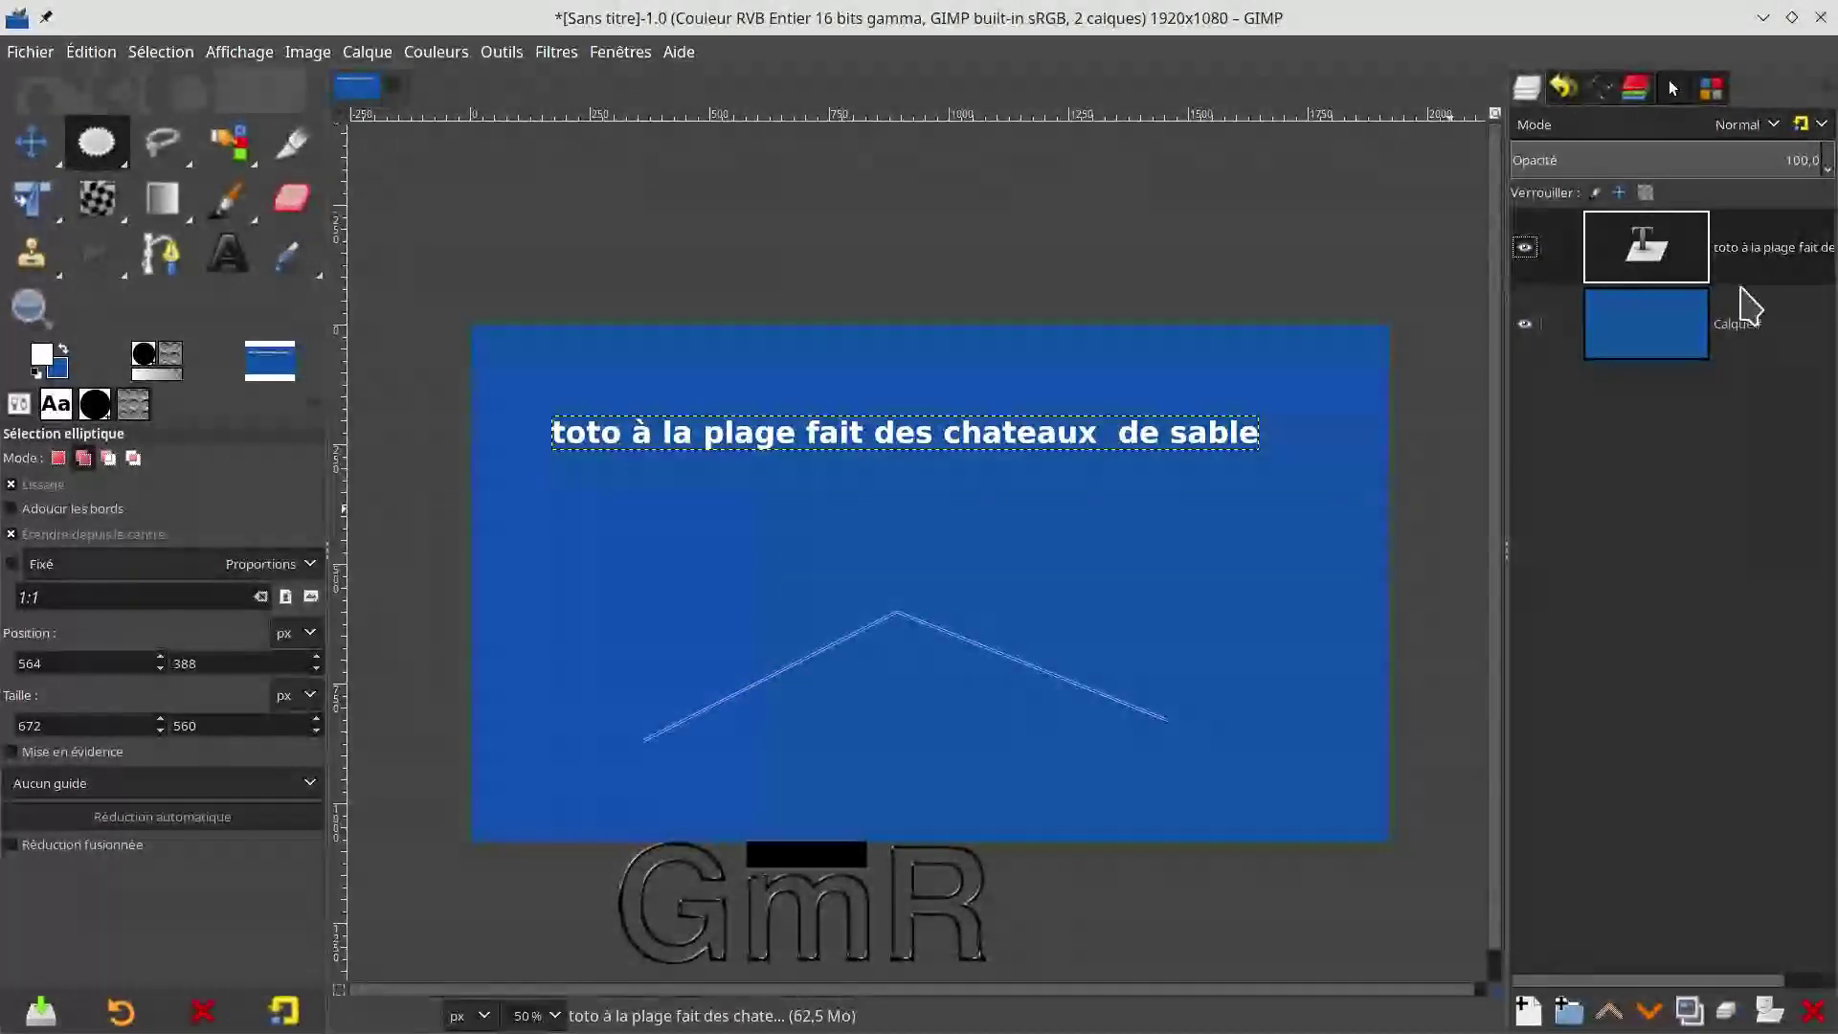
click(1599, 91)
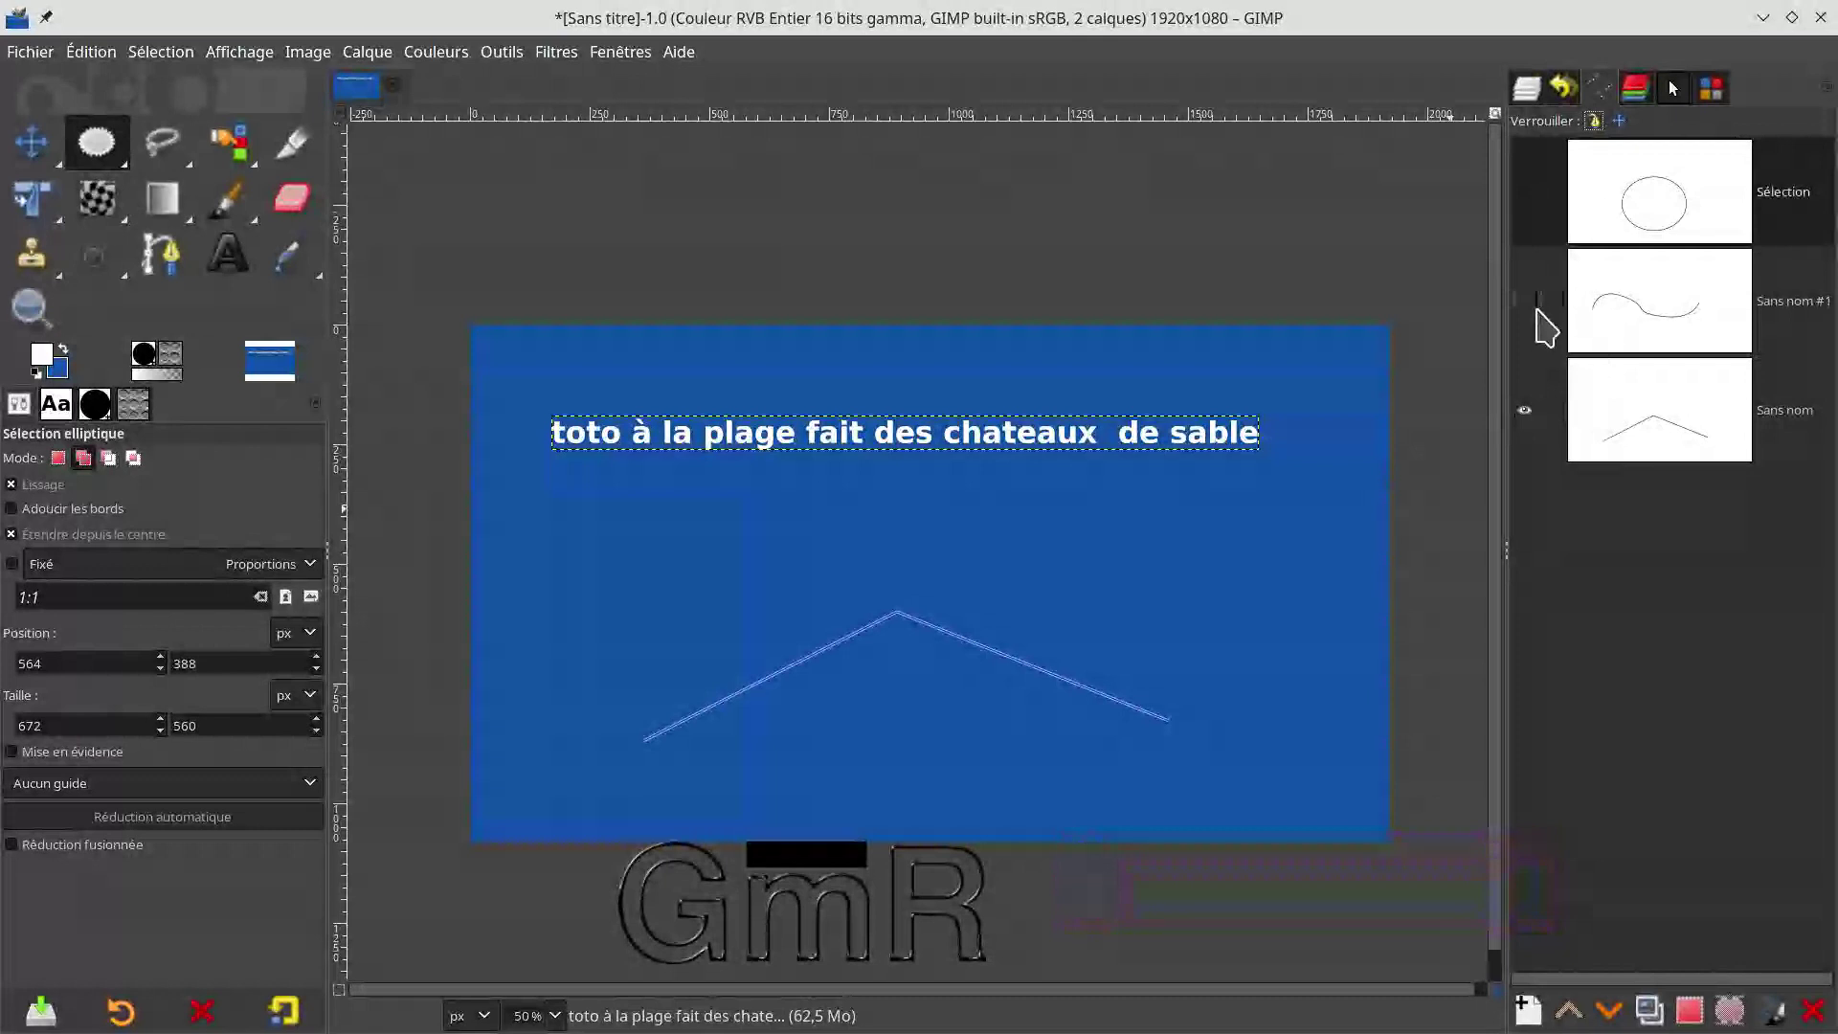
click(1616, 445)
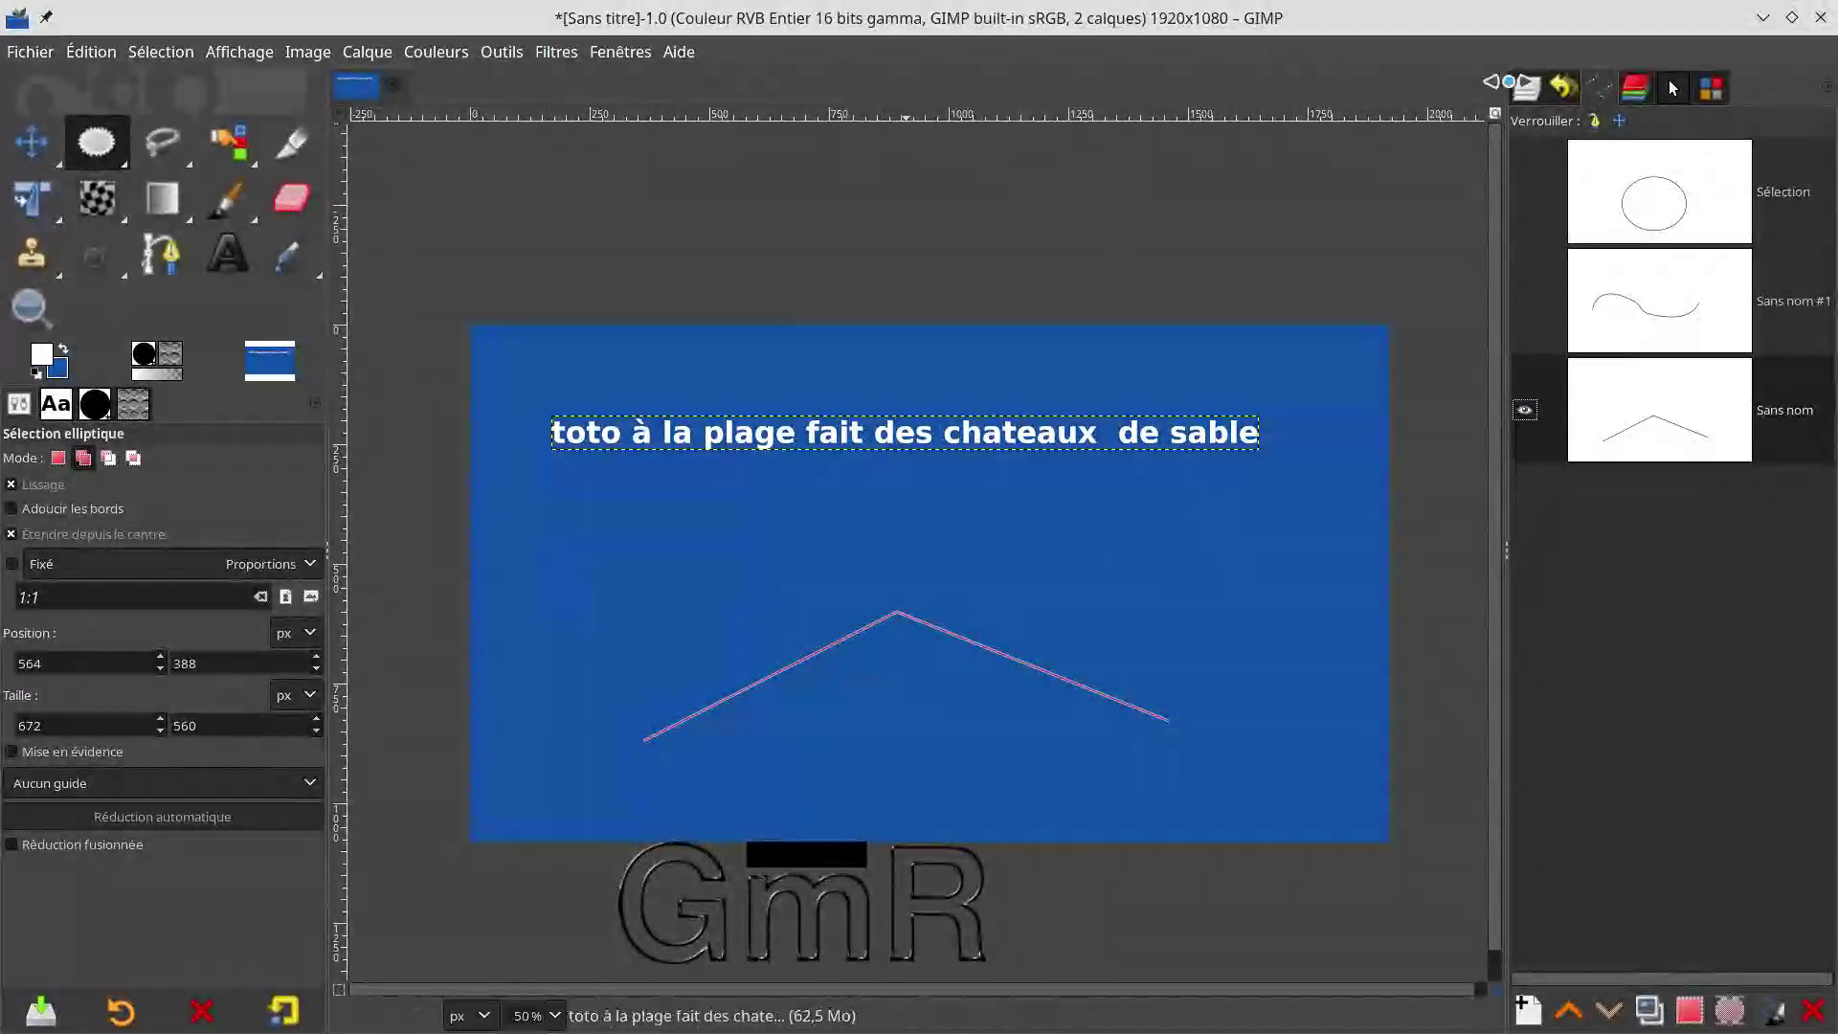
click(368, 54)
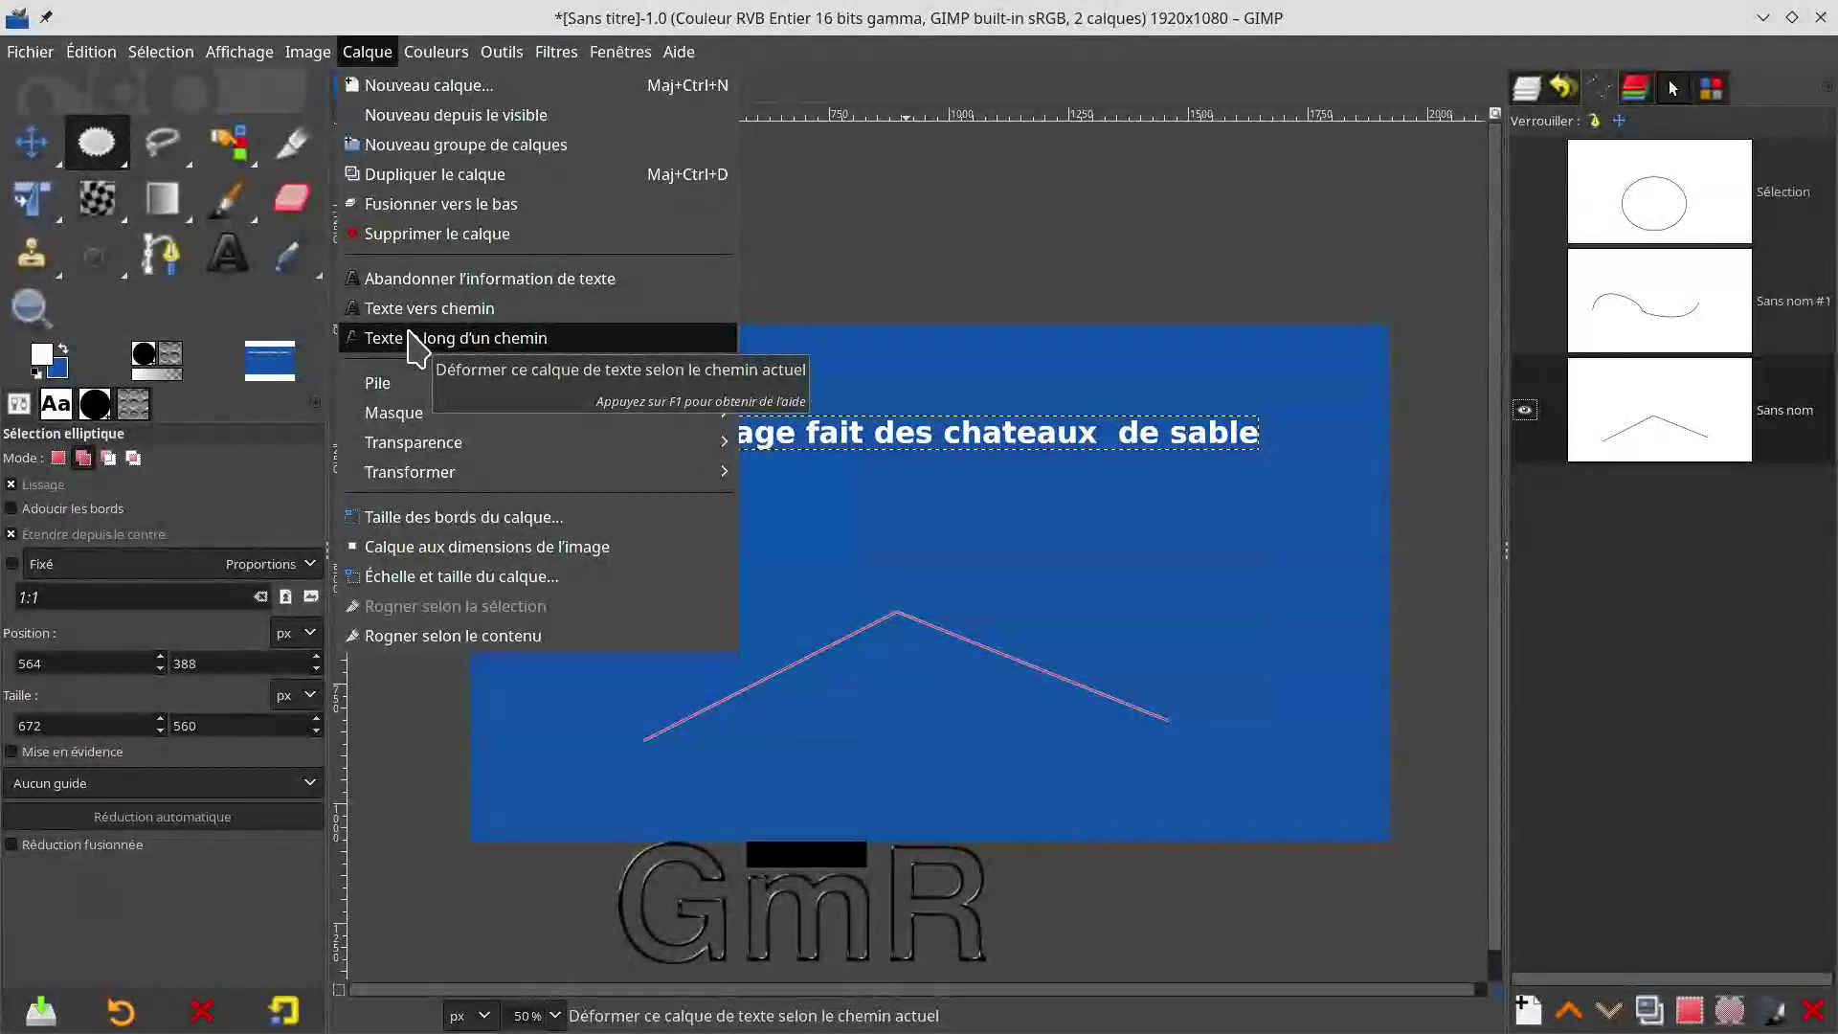
click(409, 337)
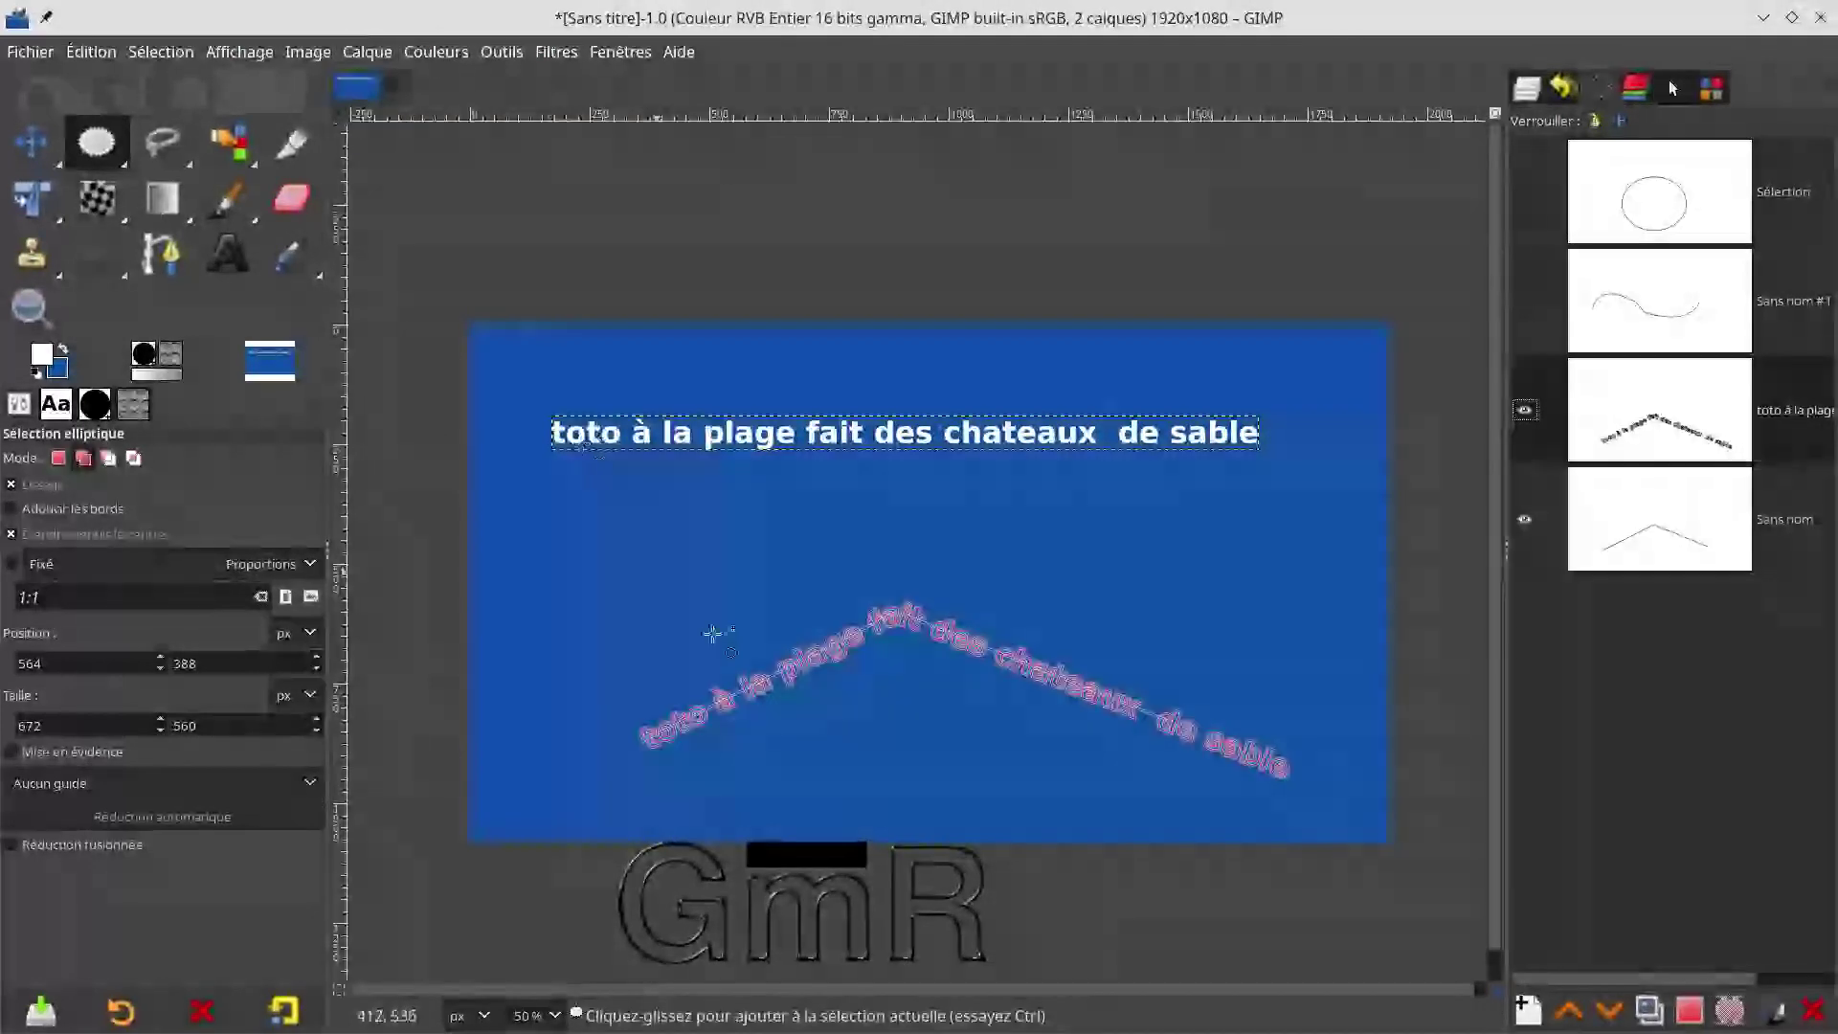
Step: Inspect the text outlines along the inverted V up close and duplicate that text path
scroll(809, 636, up, 2)
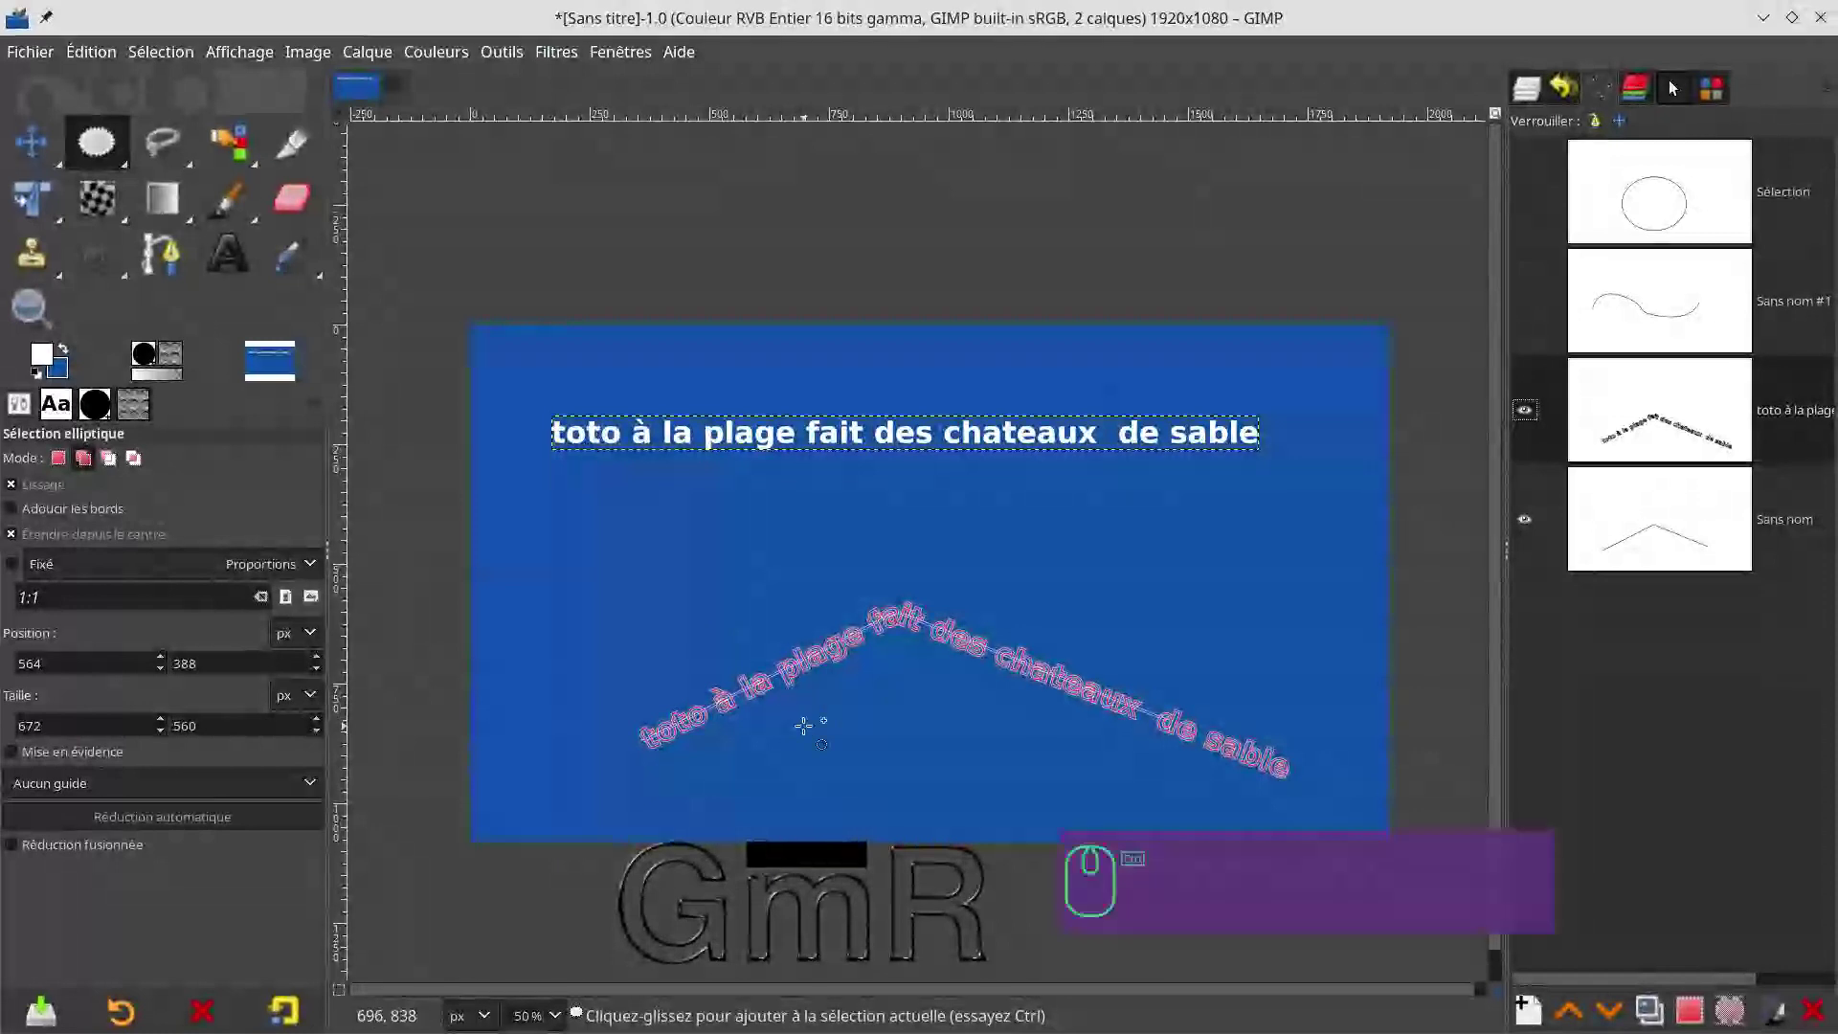
scroll(795, 636, up, 2)
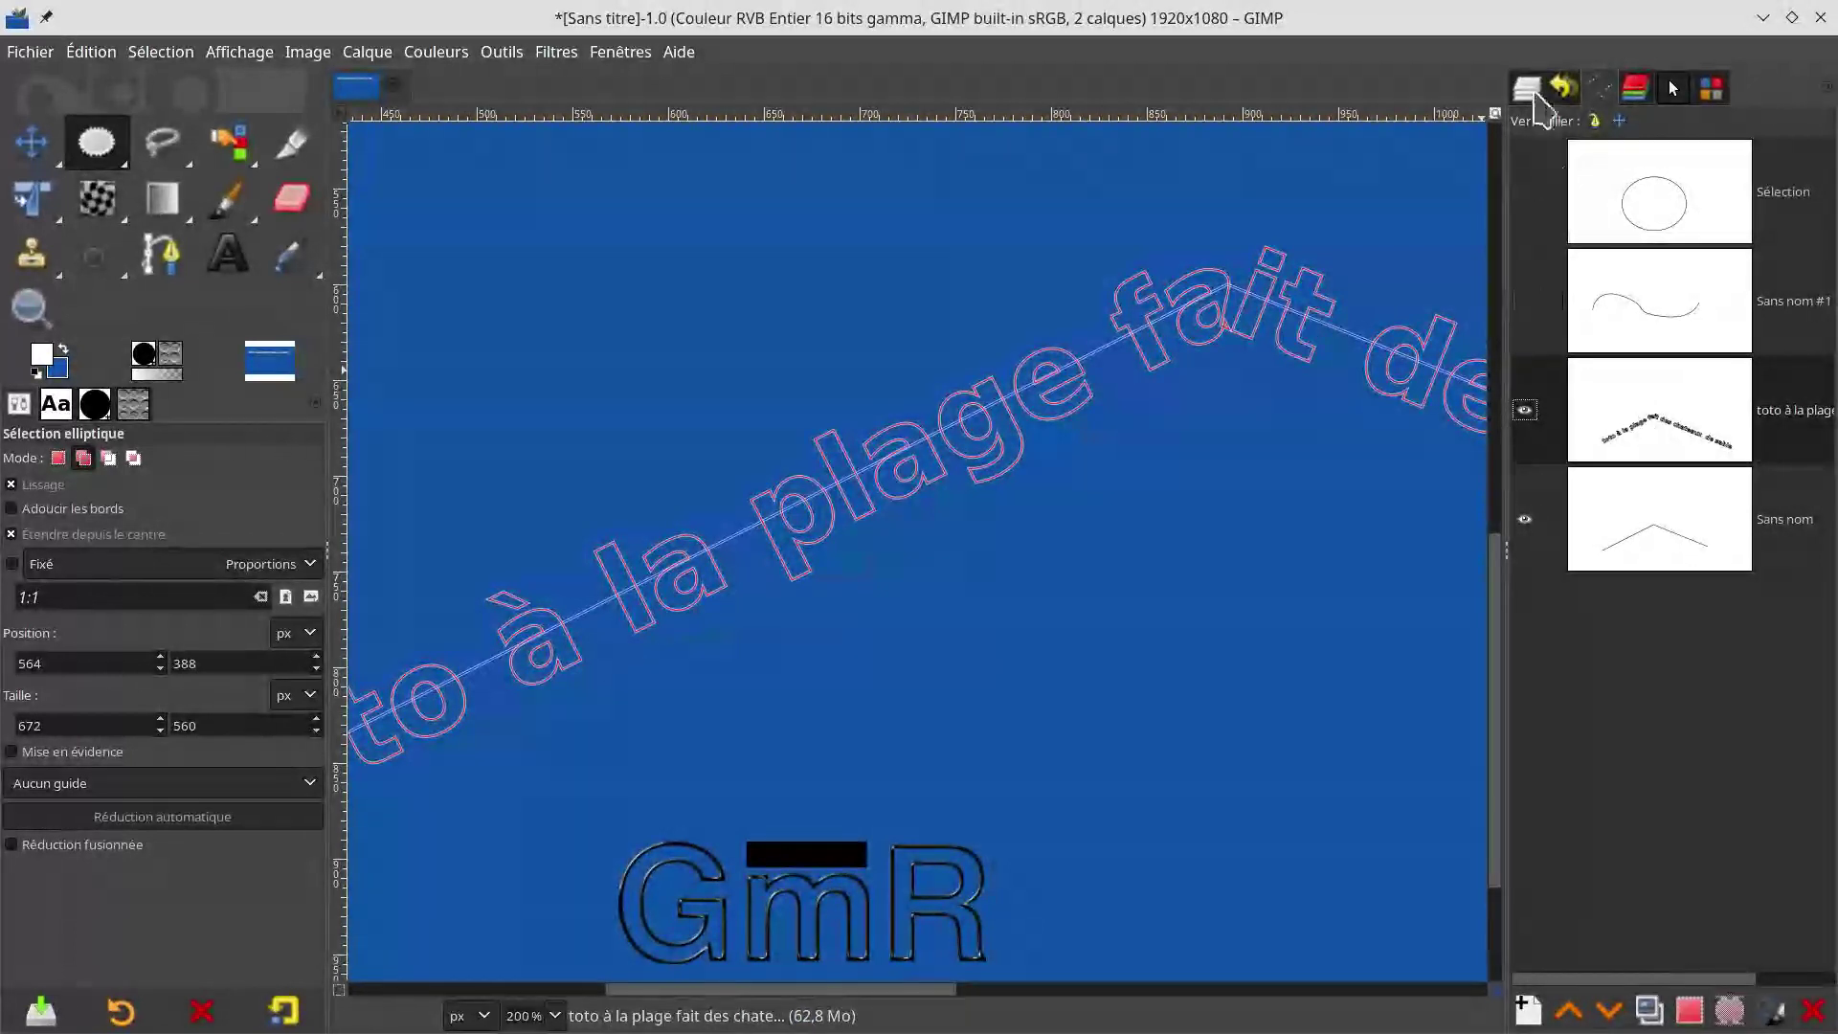
scroll(1280, 432, down, 1)
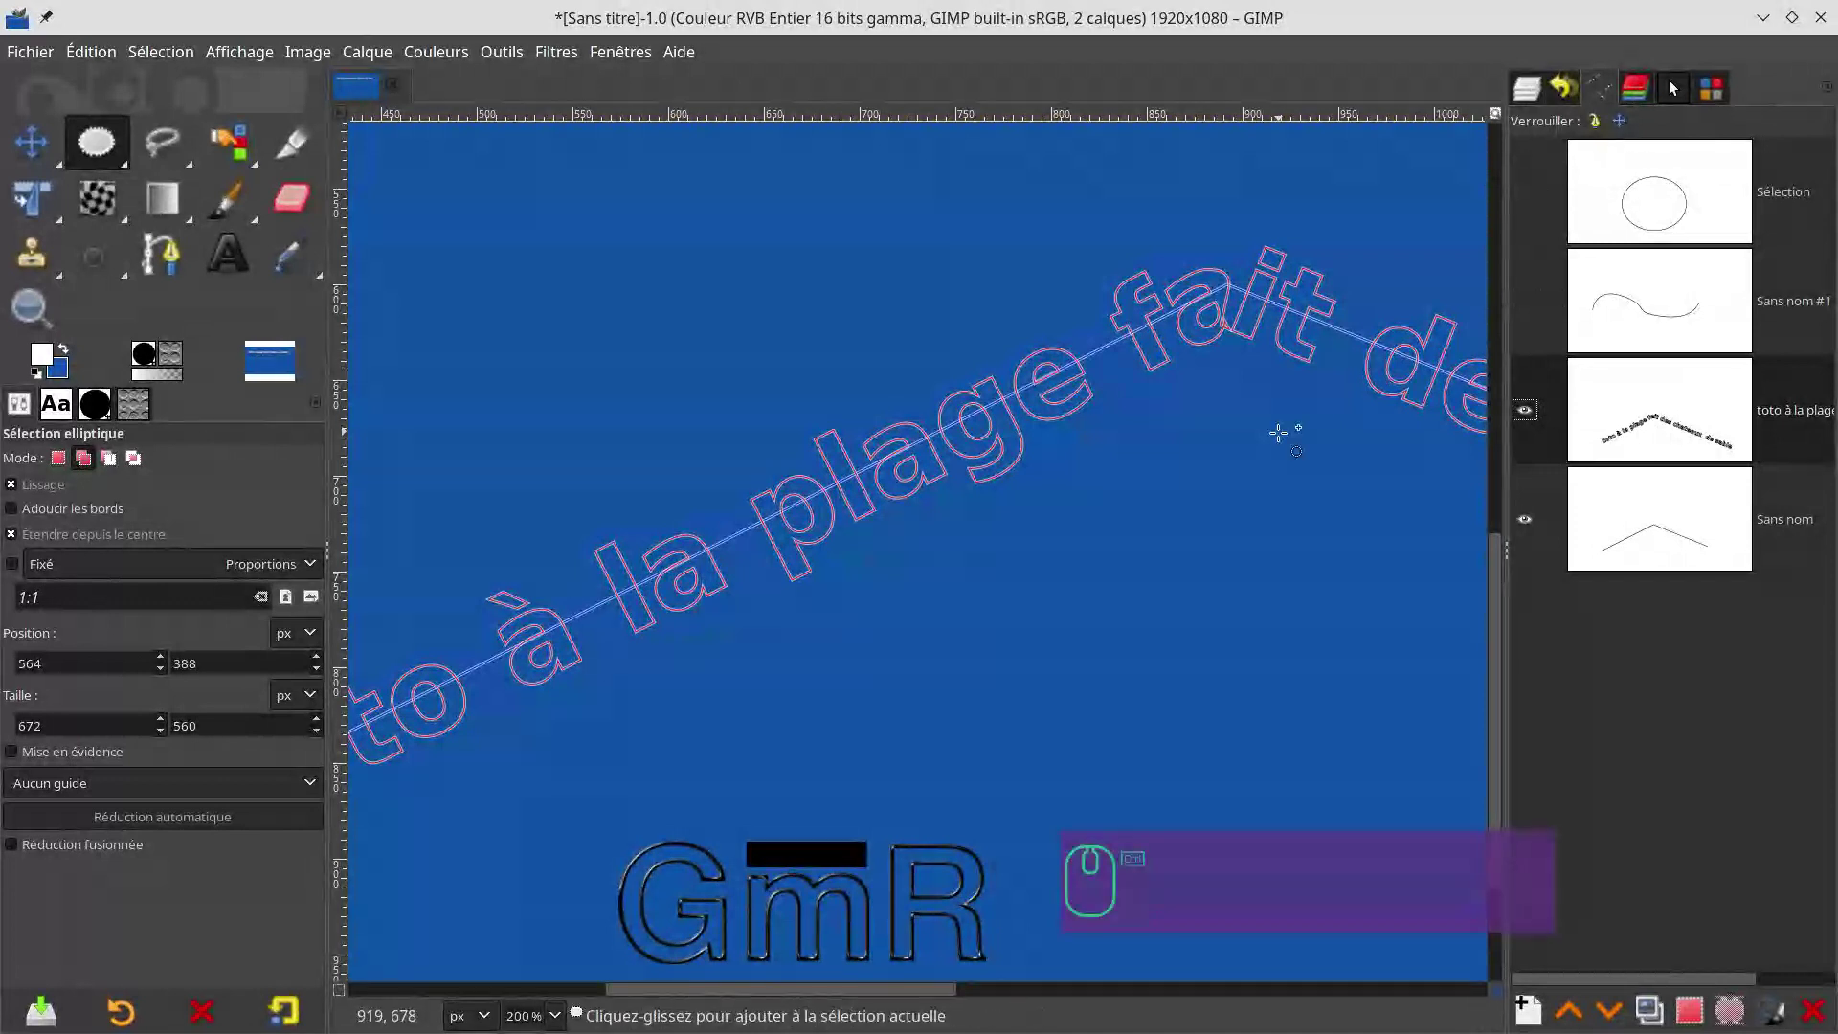
scroll(1280, 432, down, 2)
drag(1630, 432, 1426, 426)
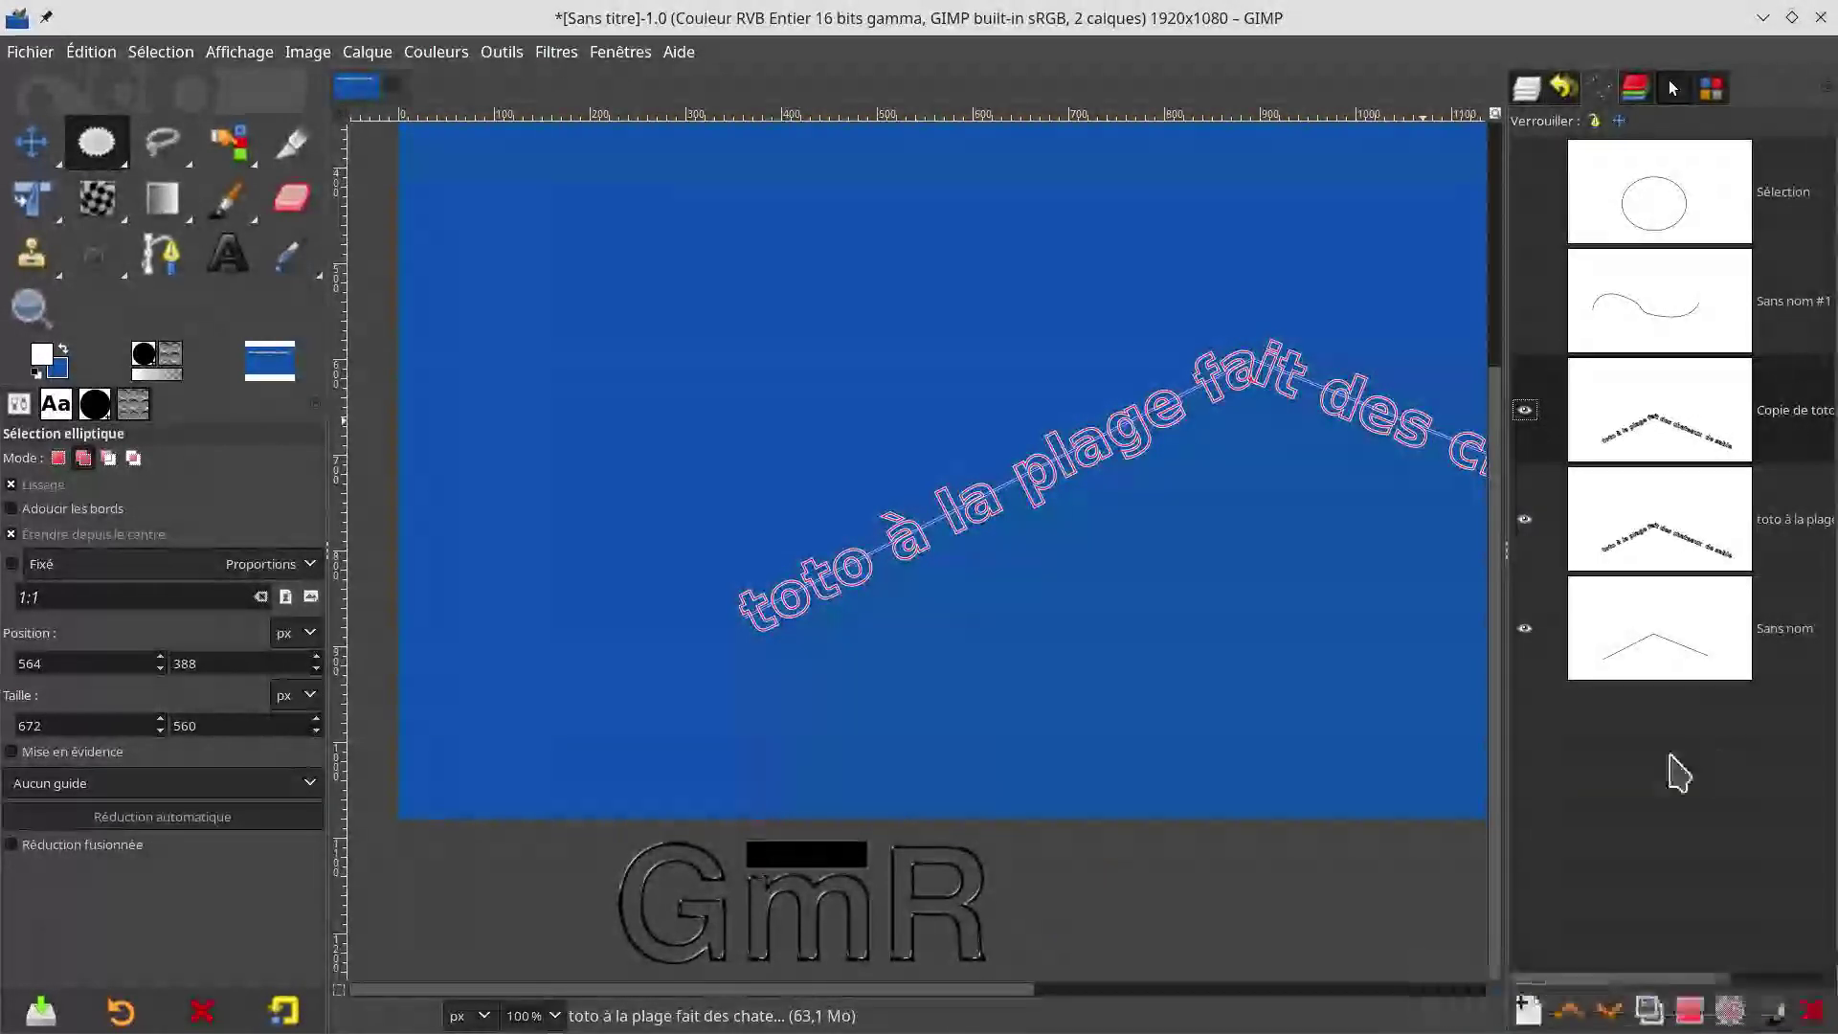
Step: Convert the duplicated text path to a selection and try to fill it with the foreground colour
click(1690, 1020)
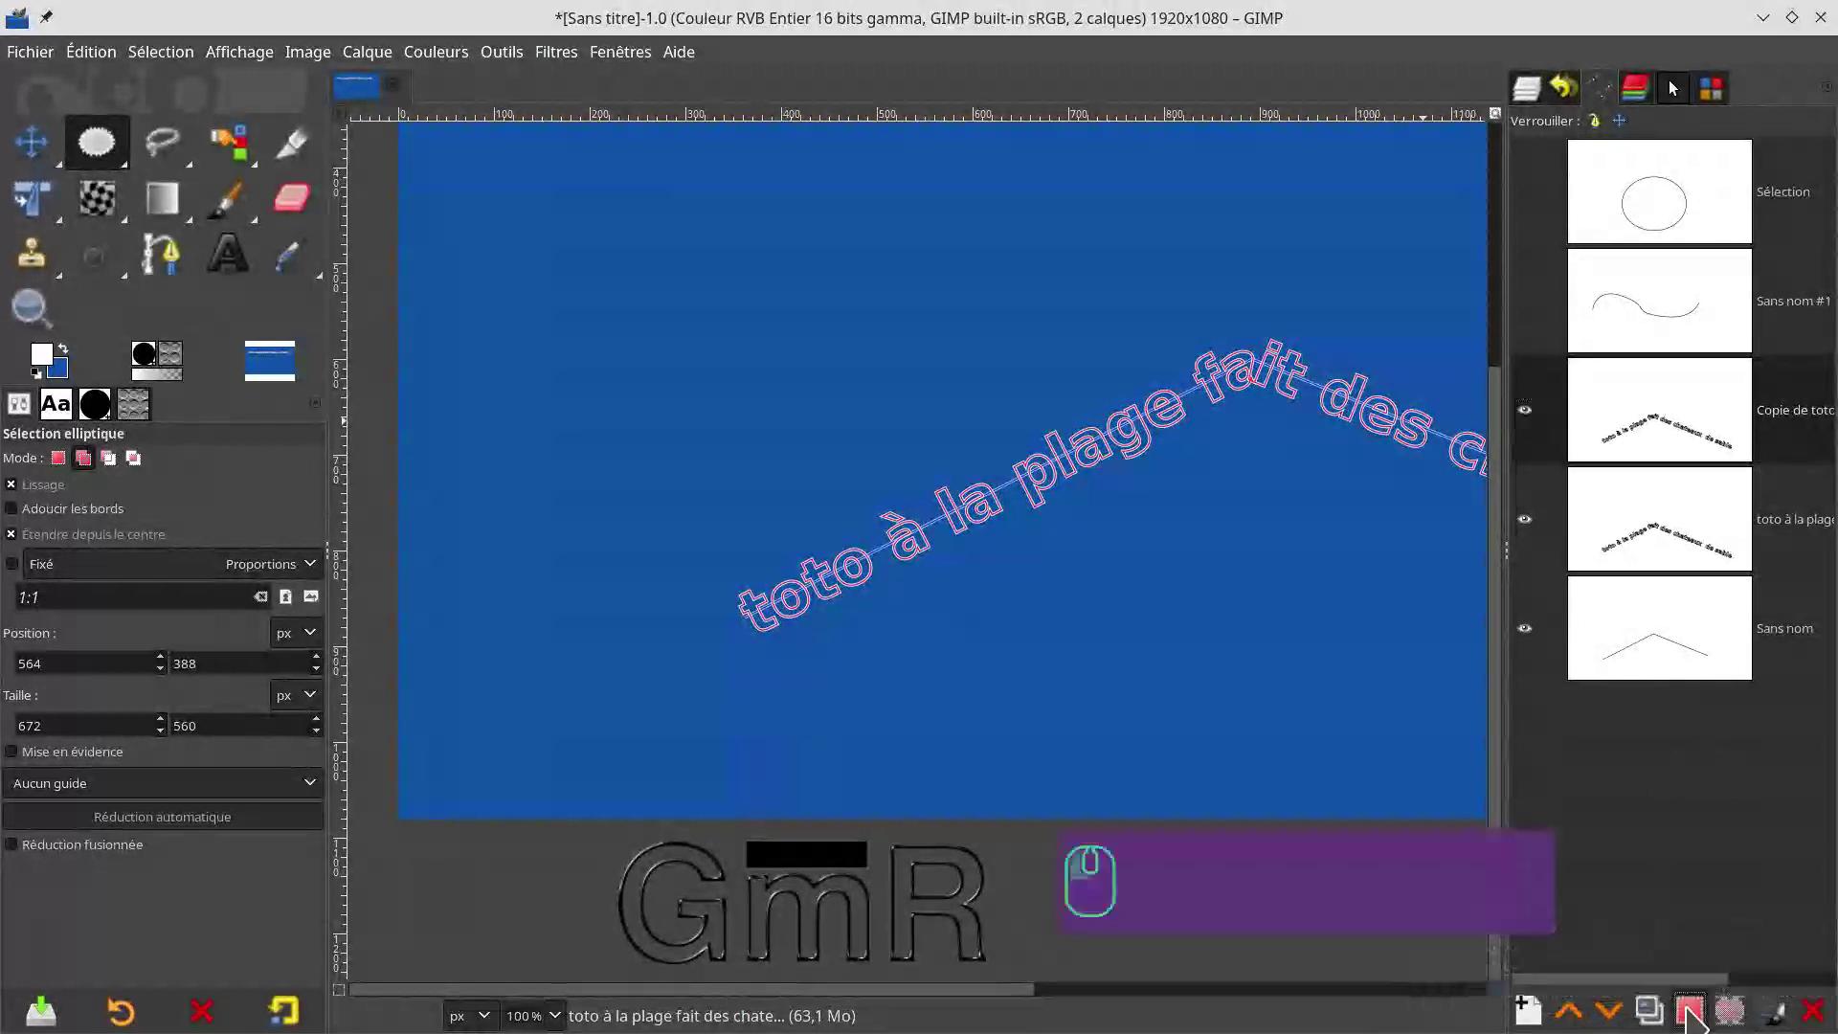
click(1526, 411)
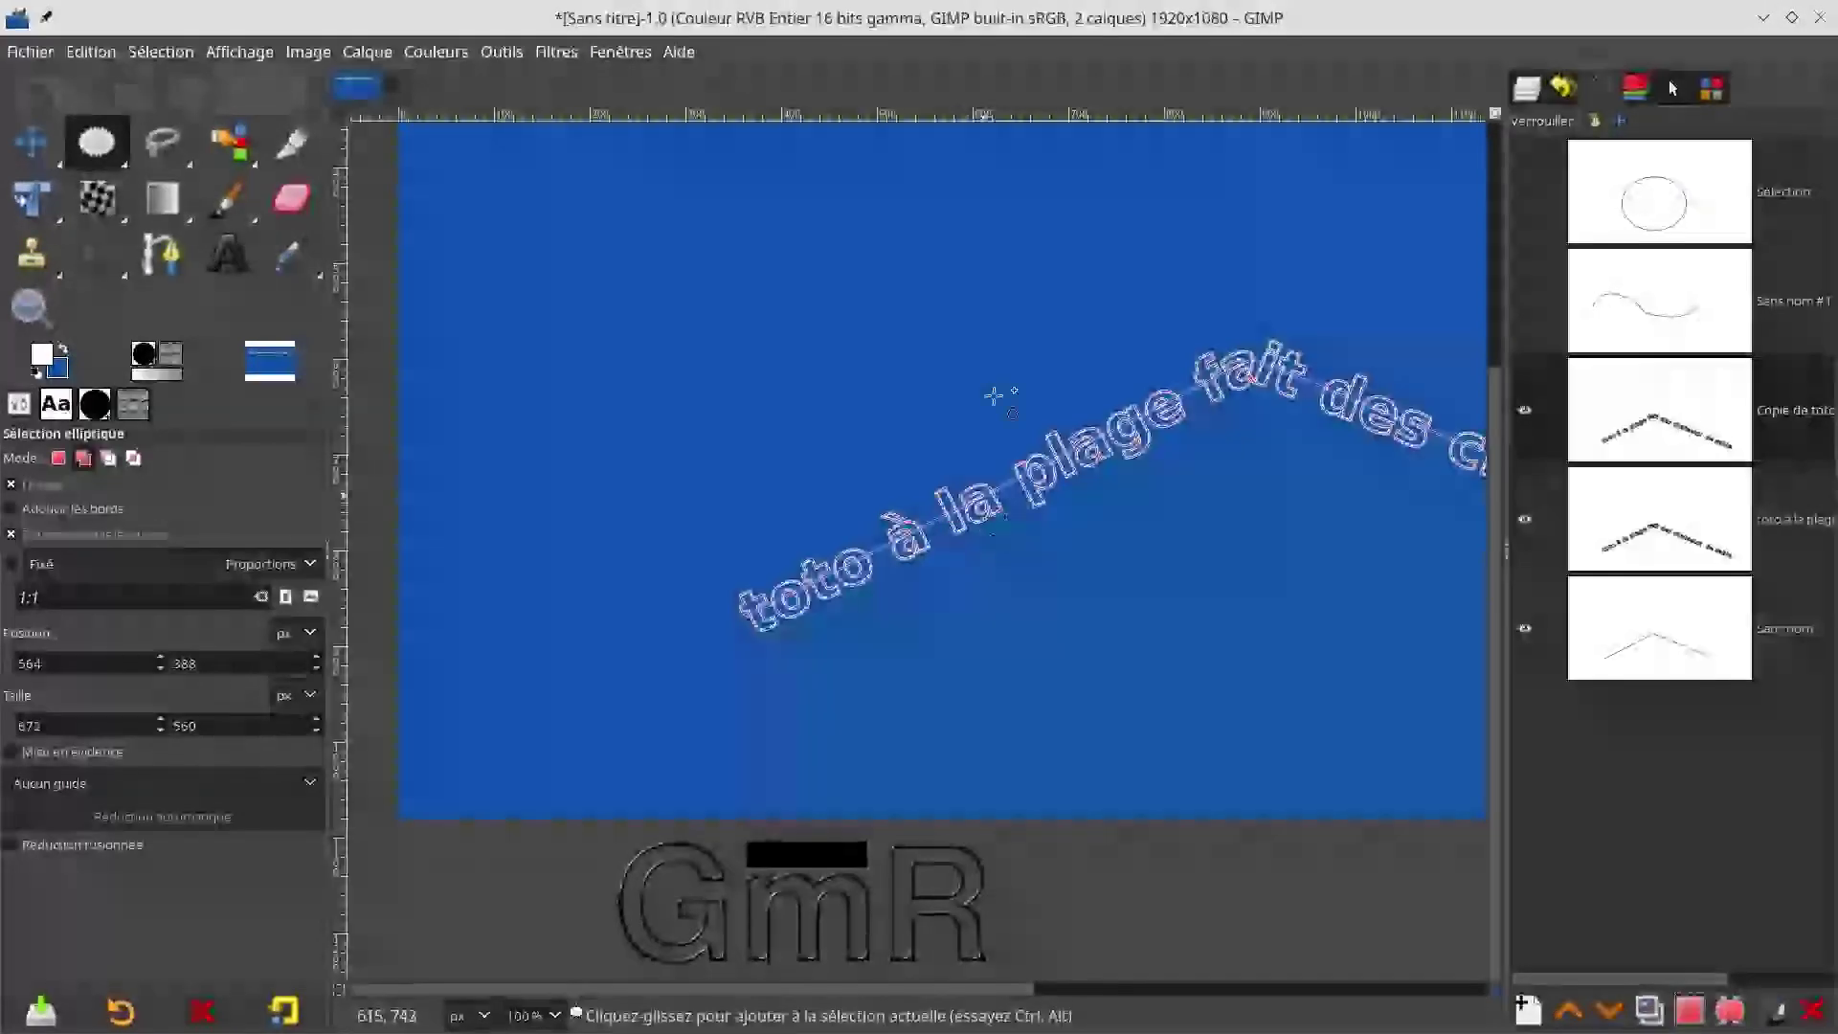
click(1085, 455)
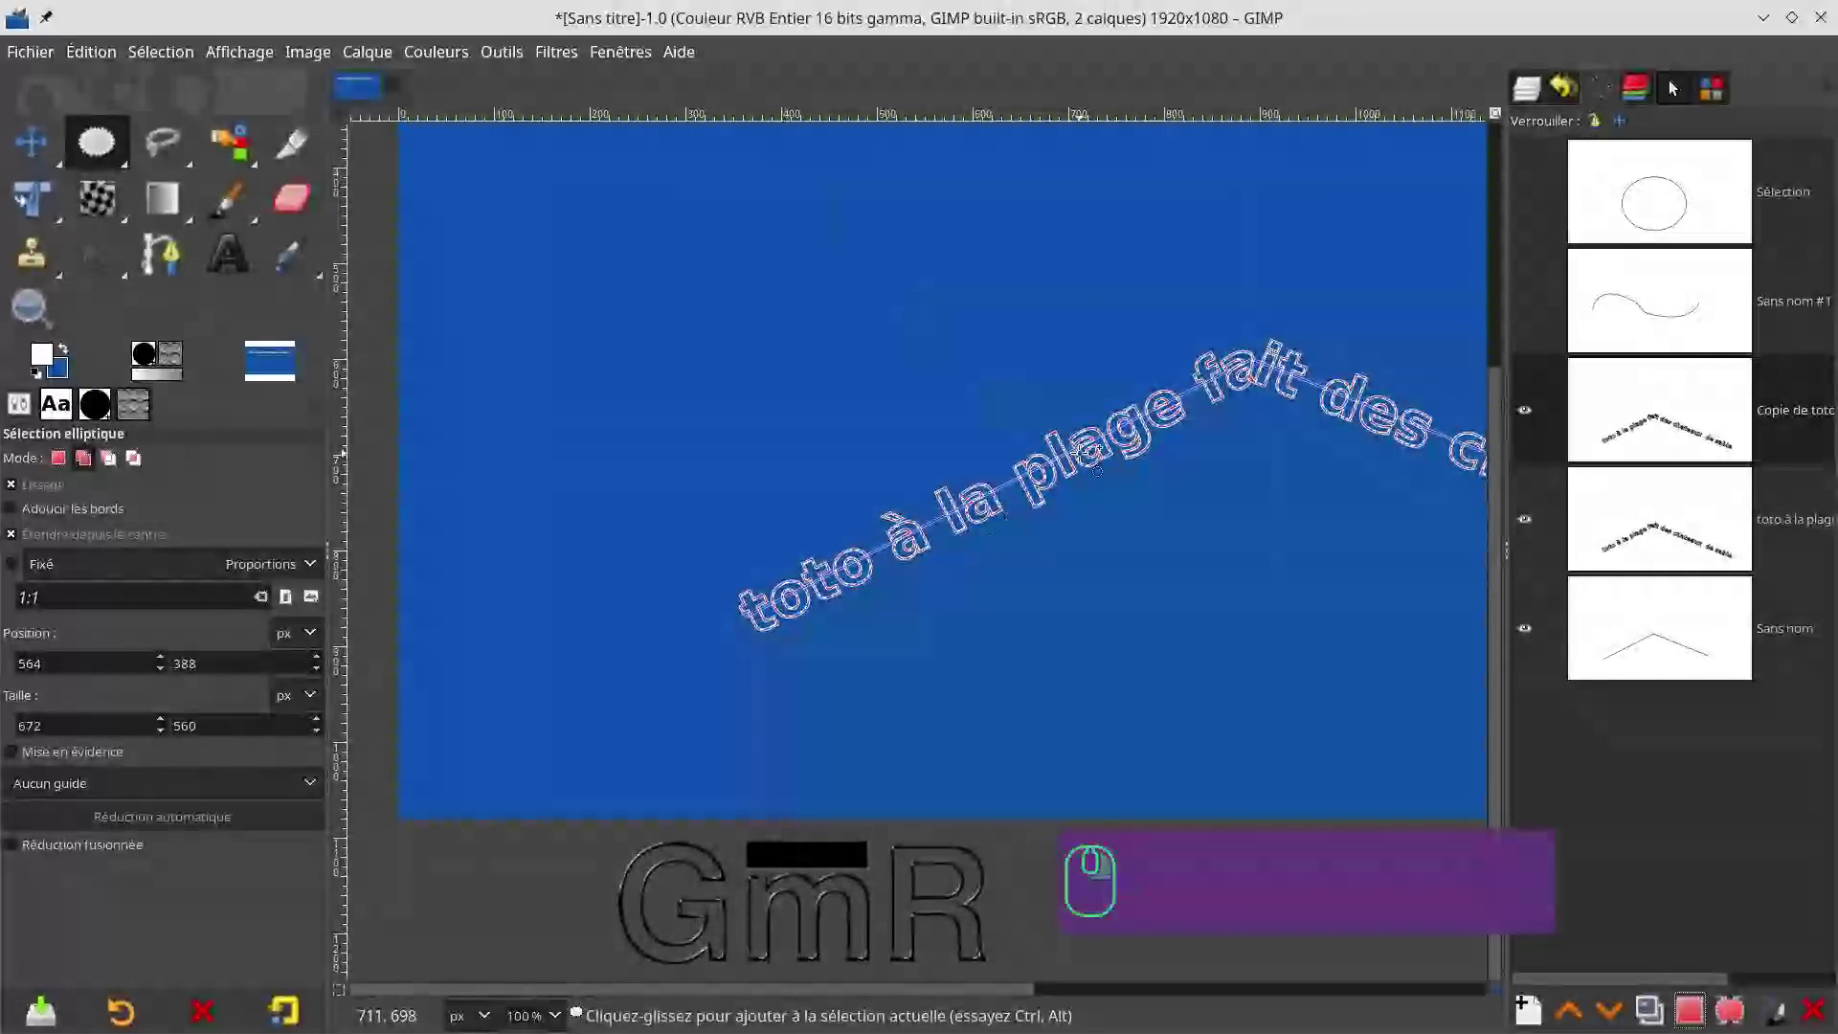
right_click(1085, 456)
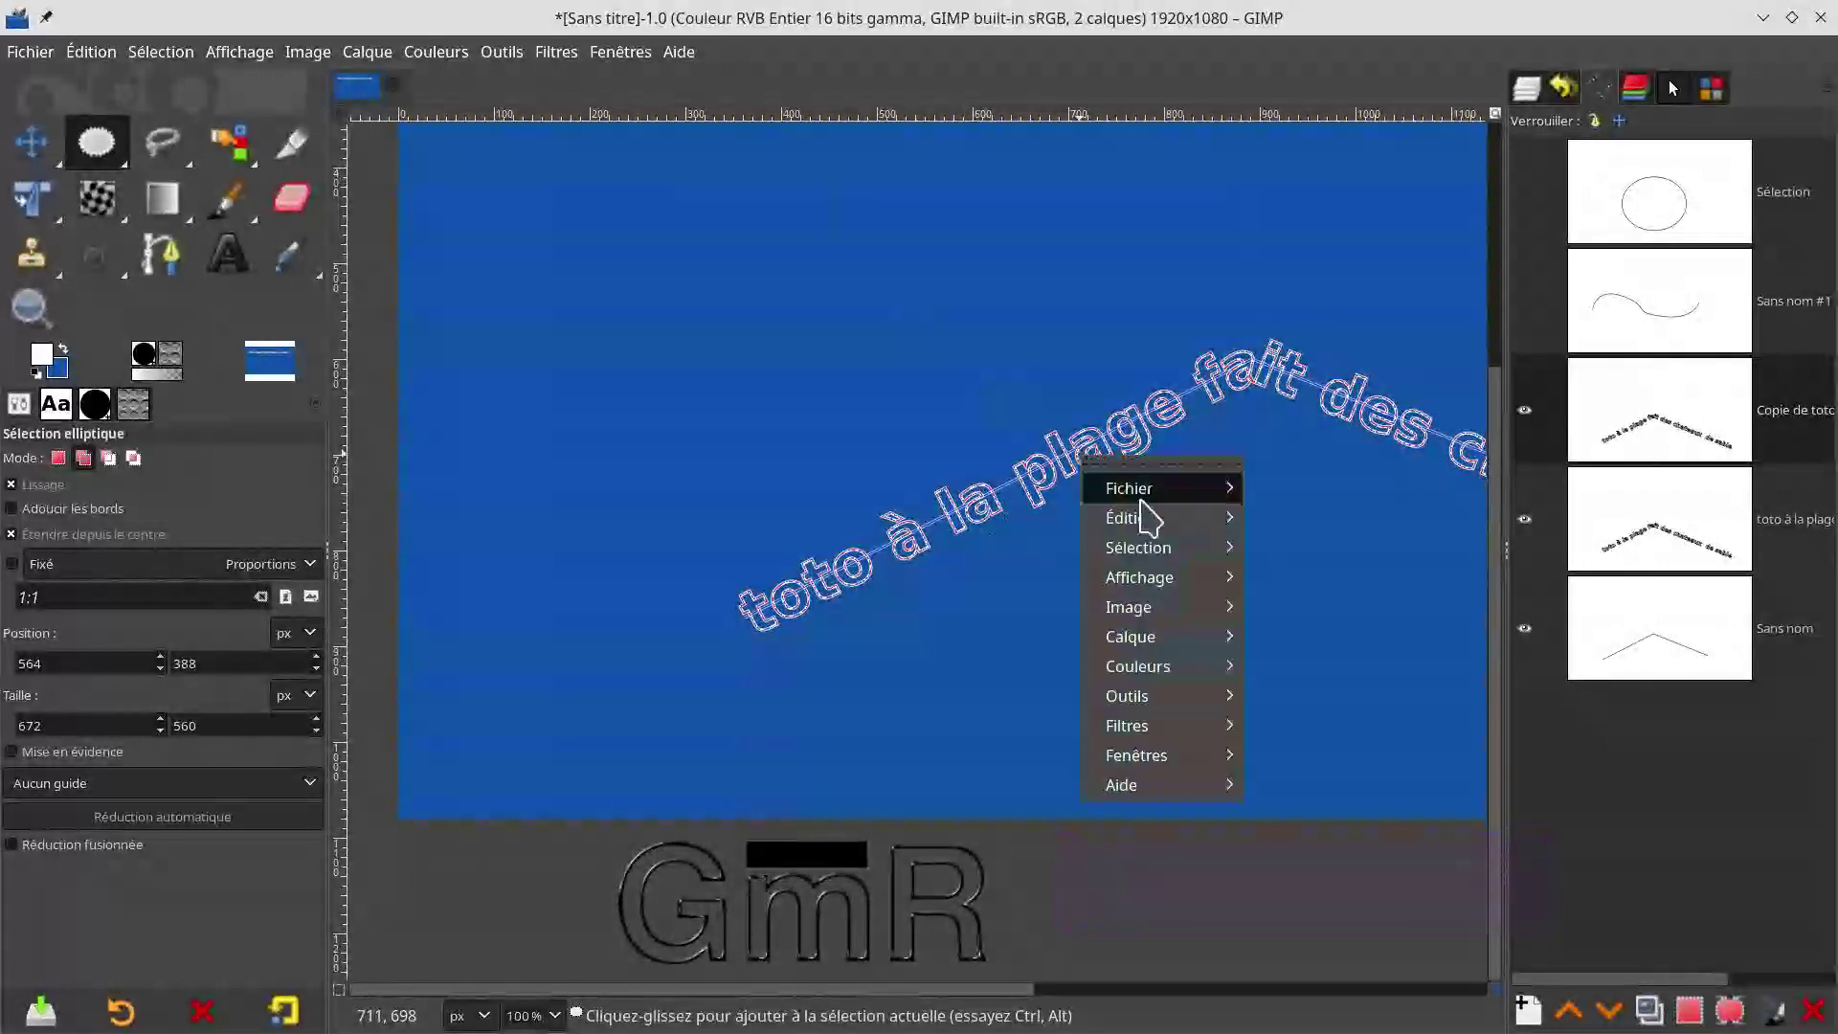
mouse_move(1149, 522)
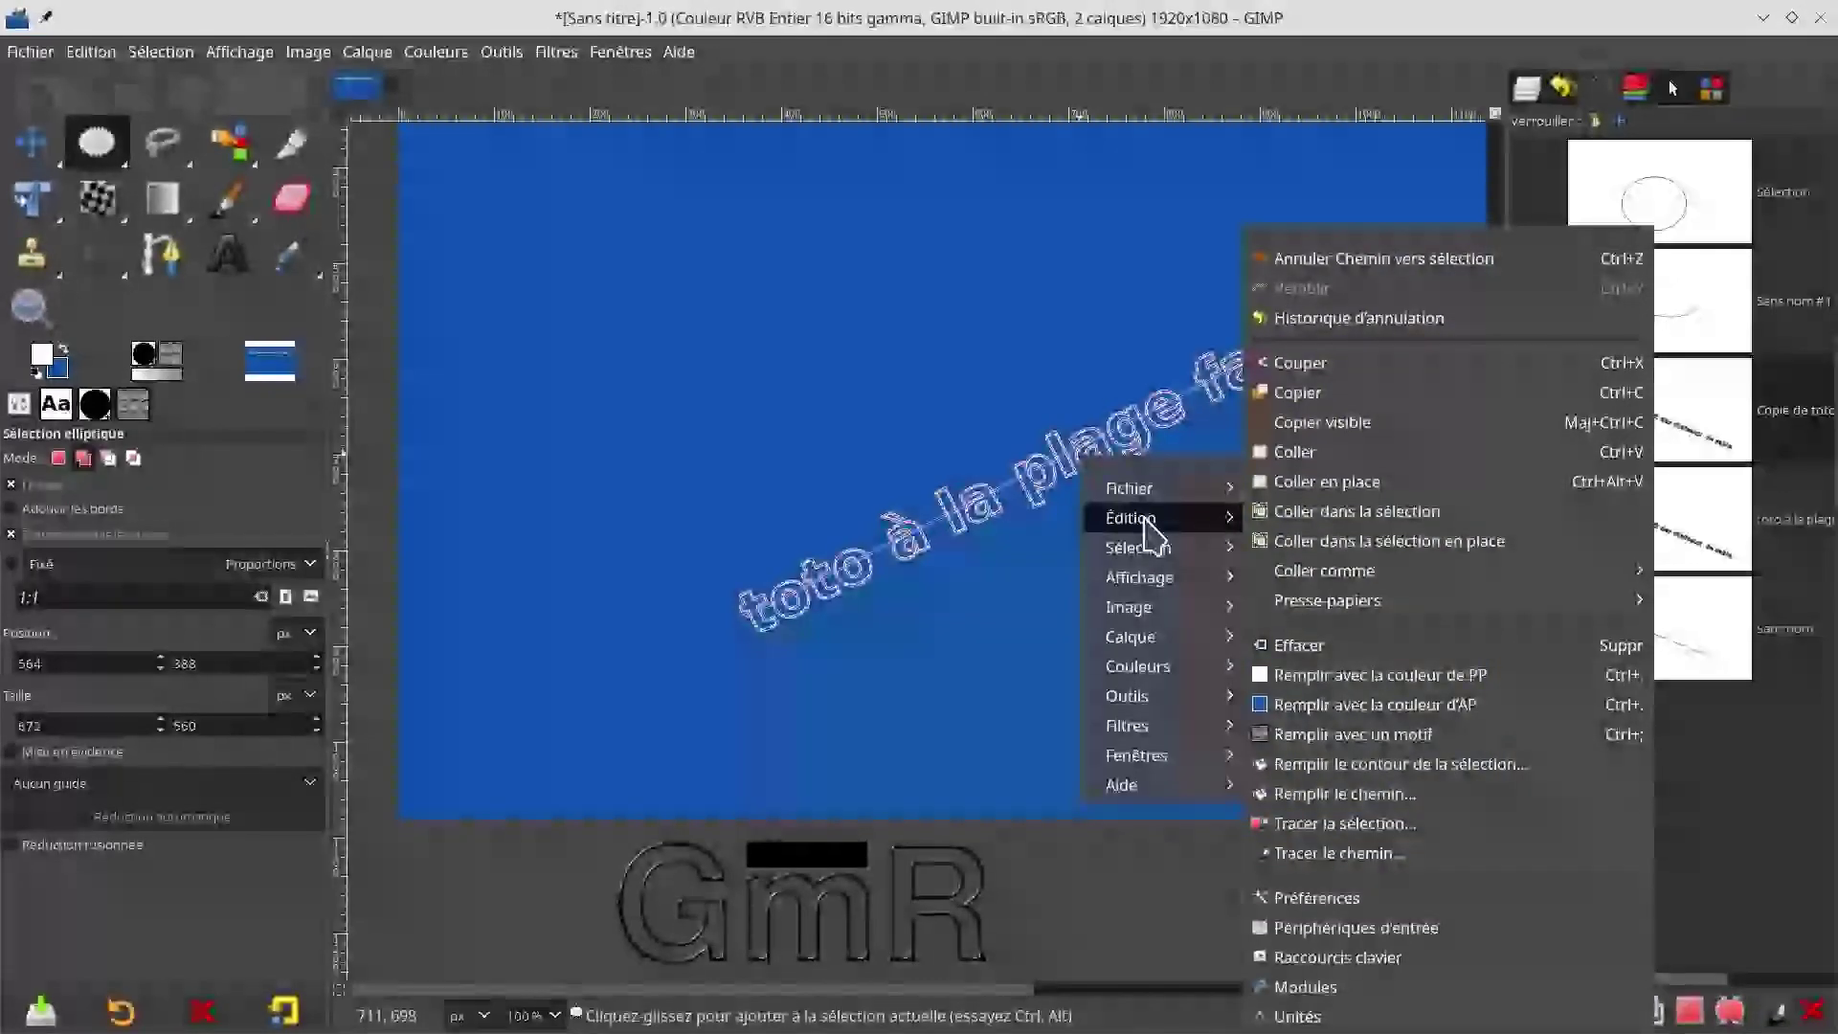
click(1319, 685)
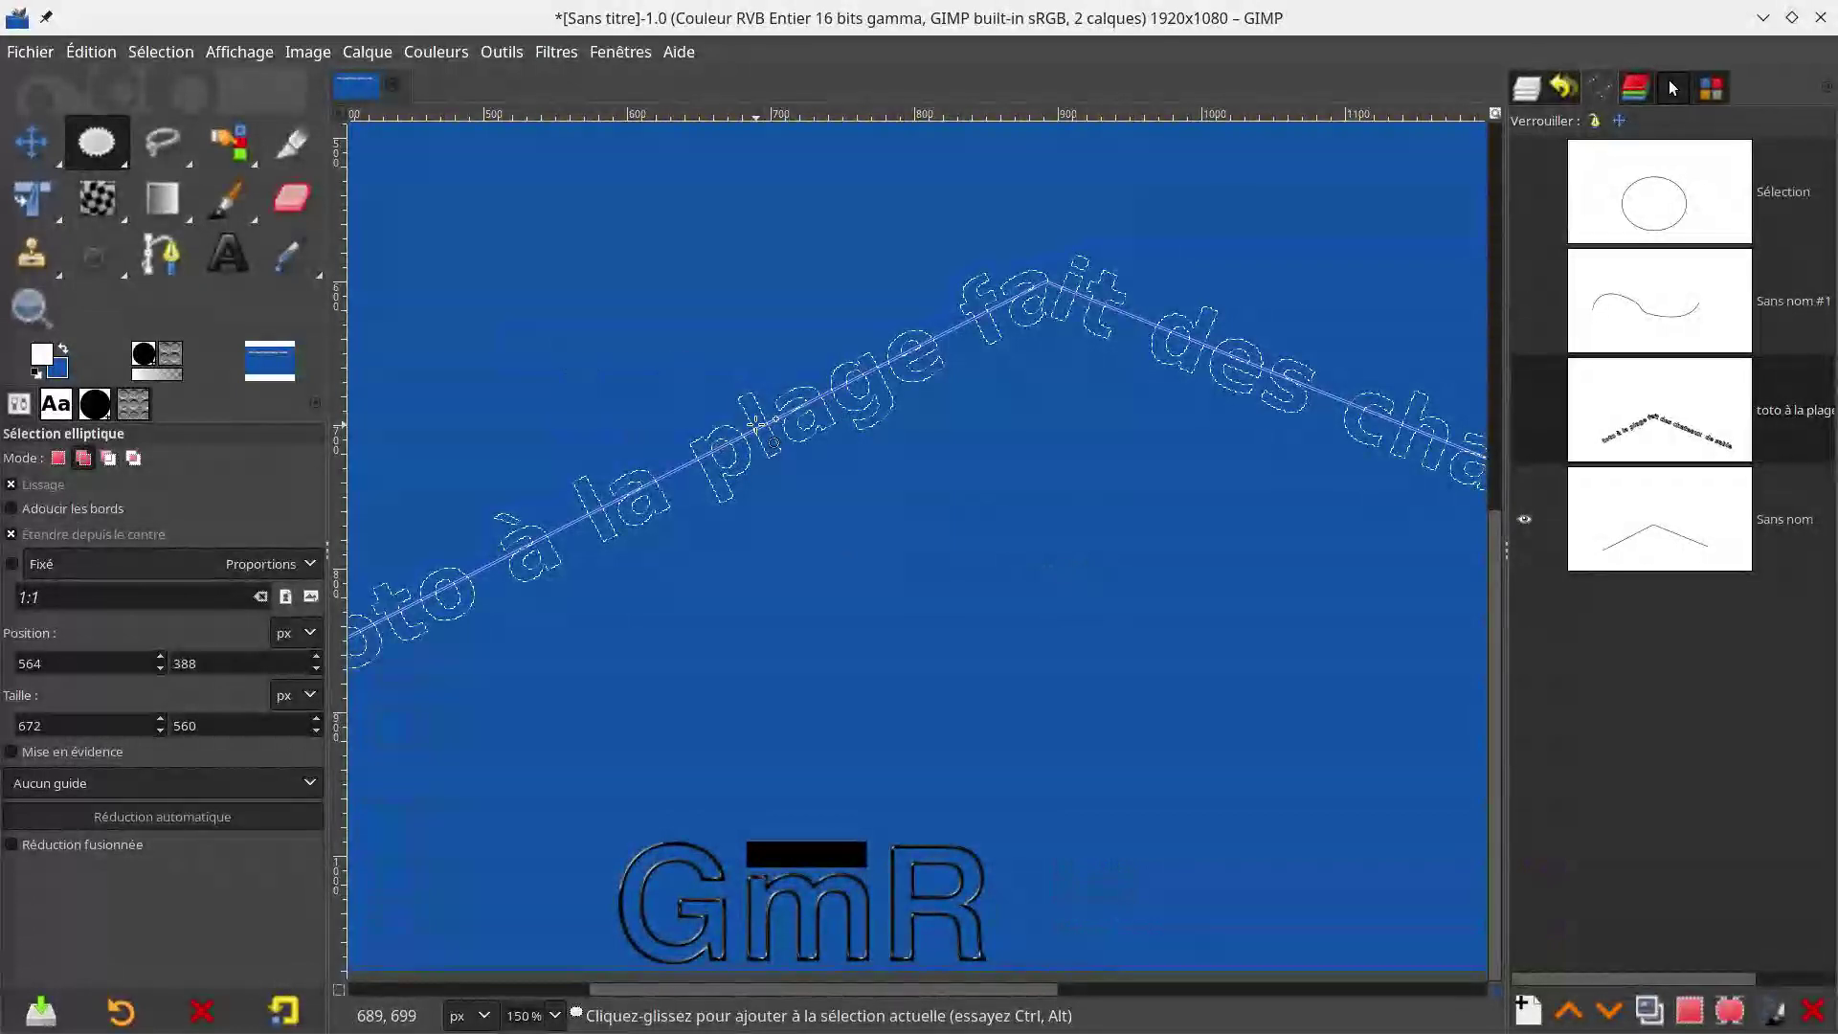
Step: Hide the inverted V path and bring up the layer stack with the whole image in view
click(1525, 521)
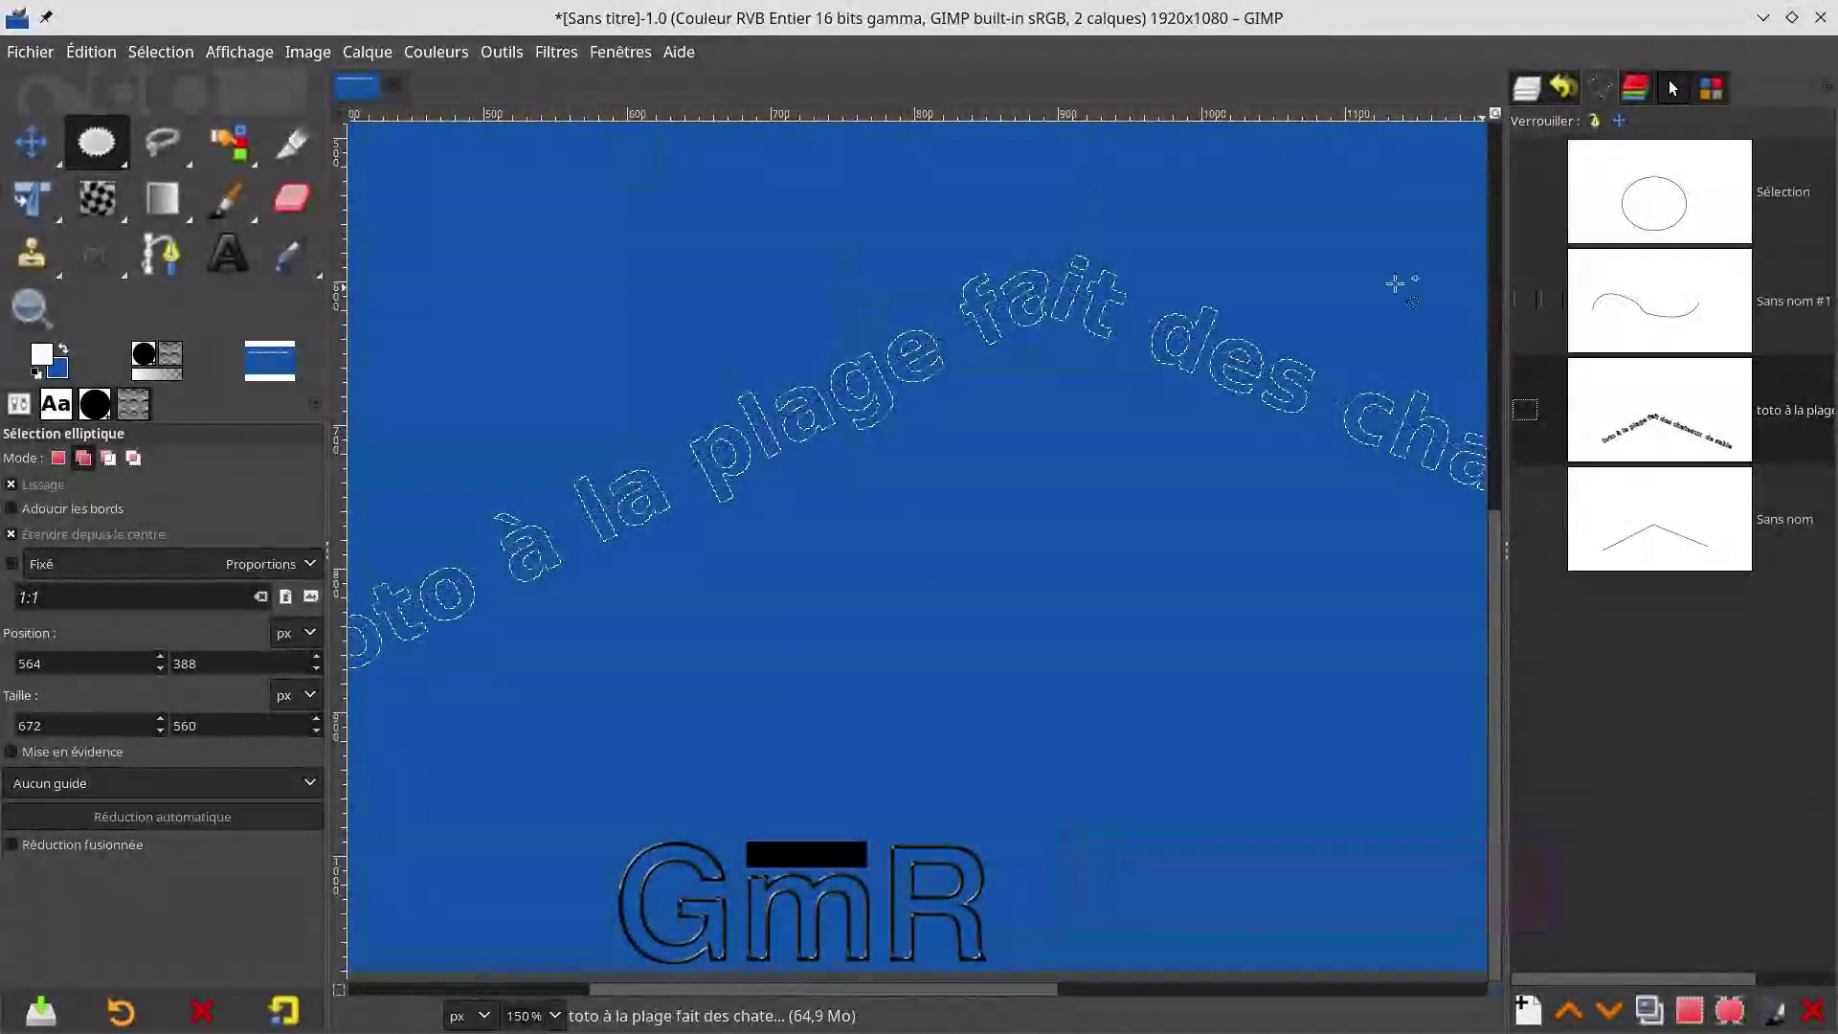
click(1531, 90)
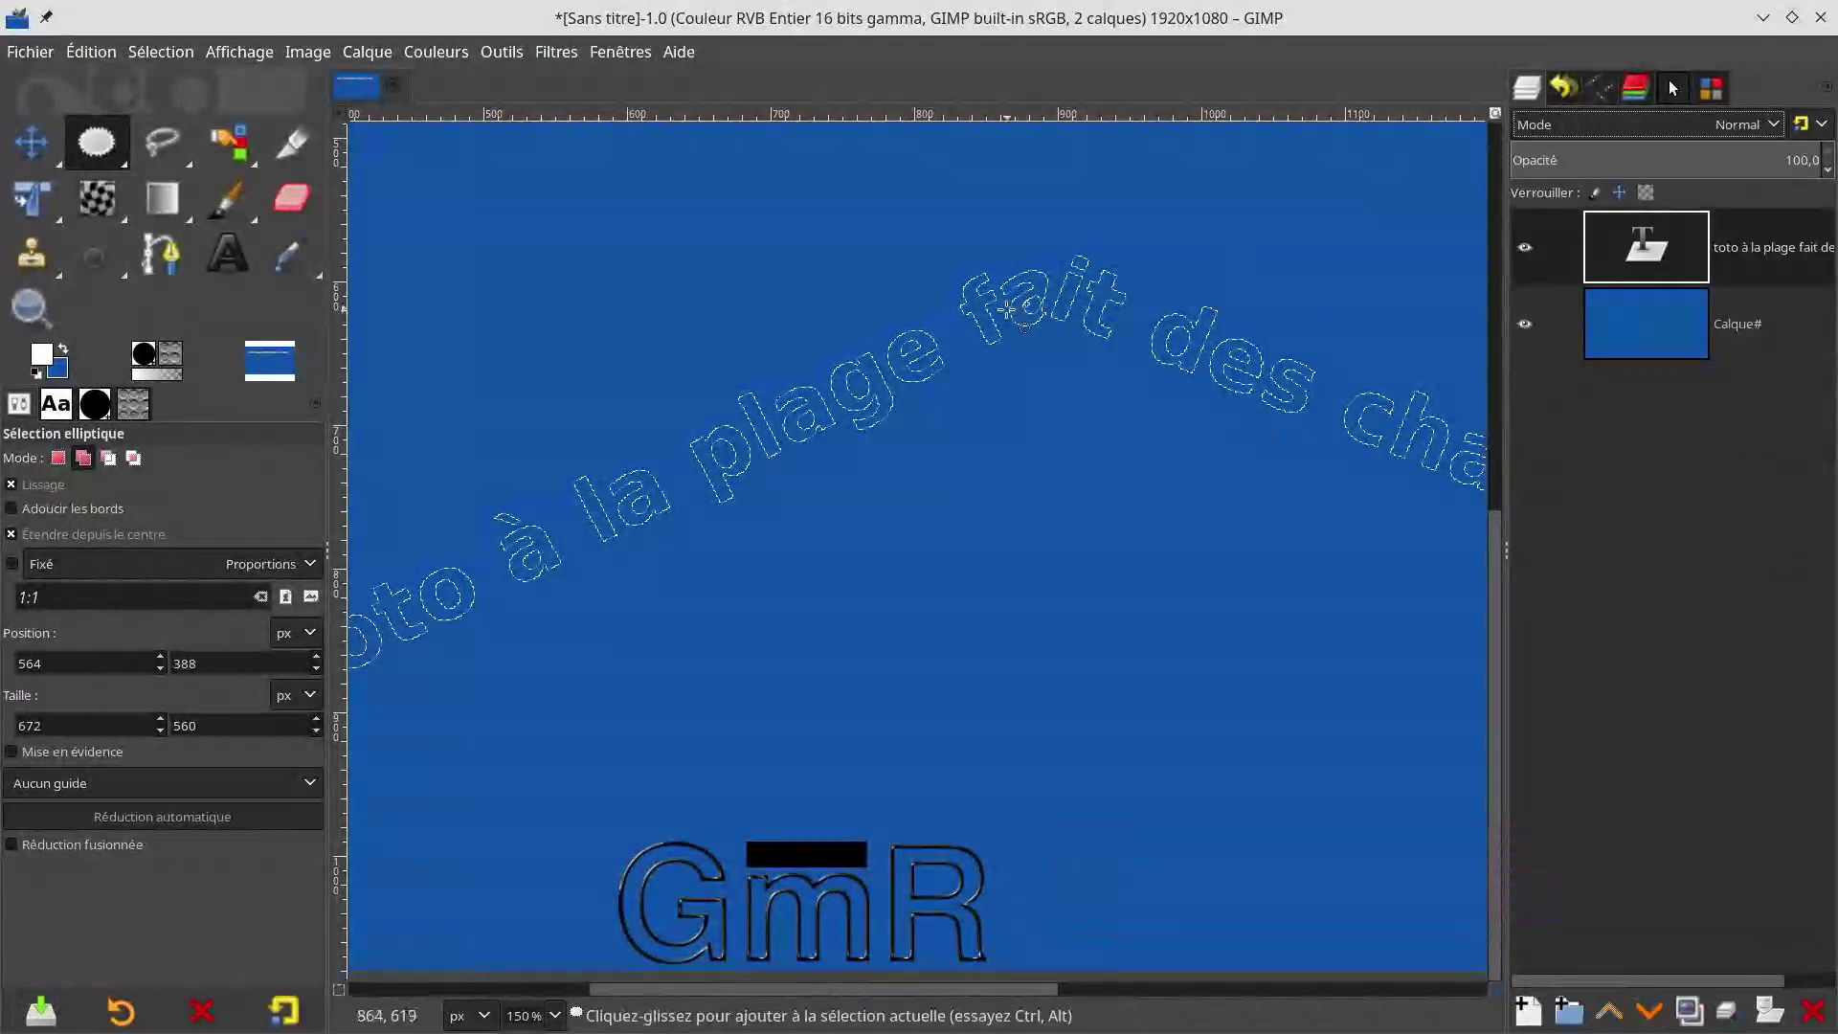
click(1072, 341)
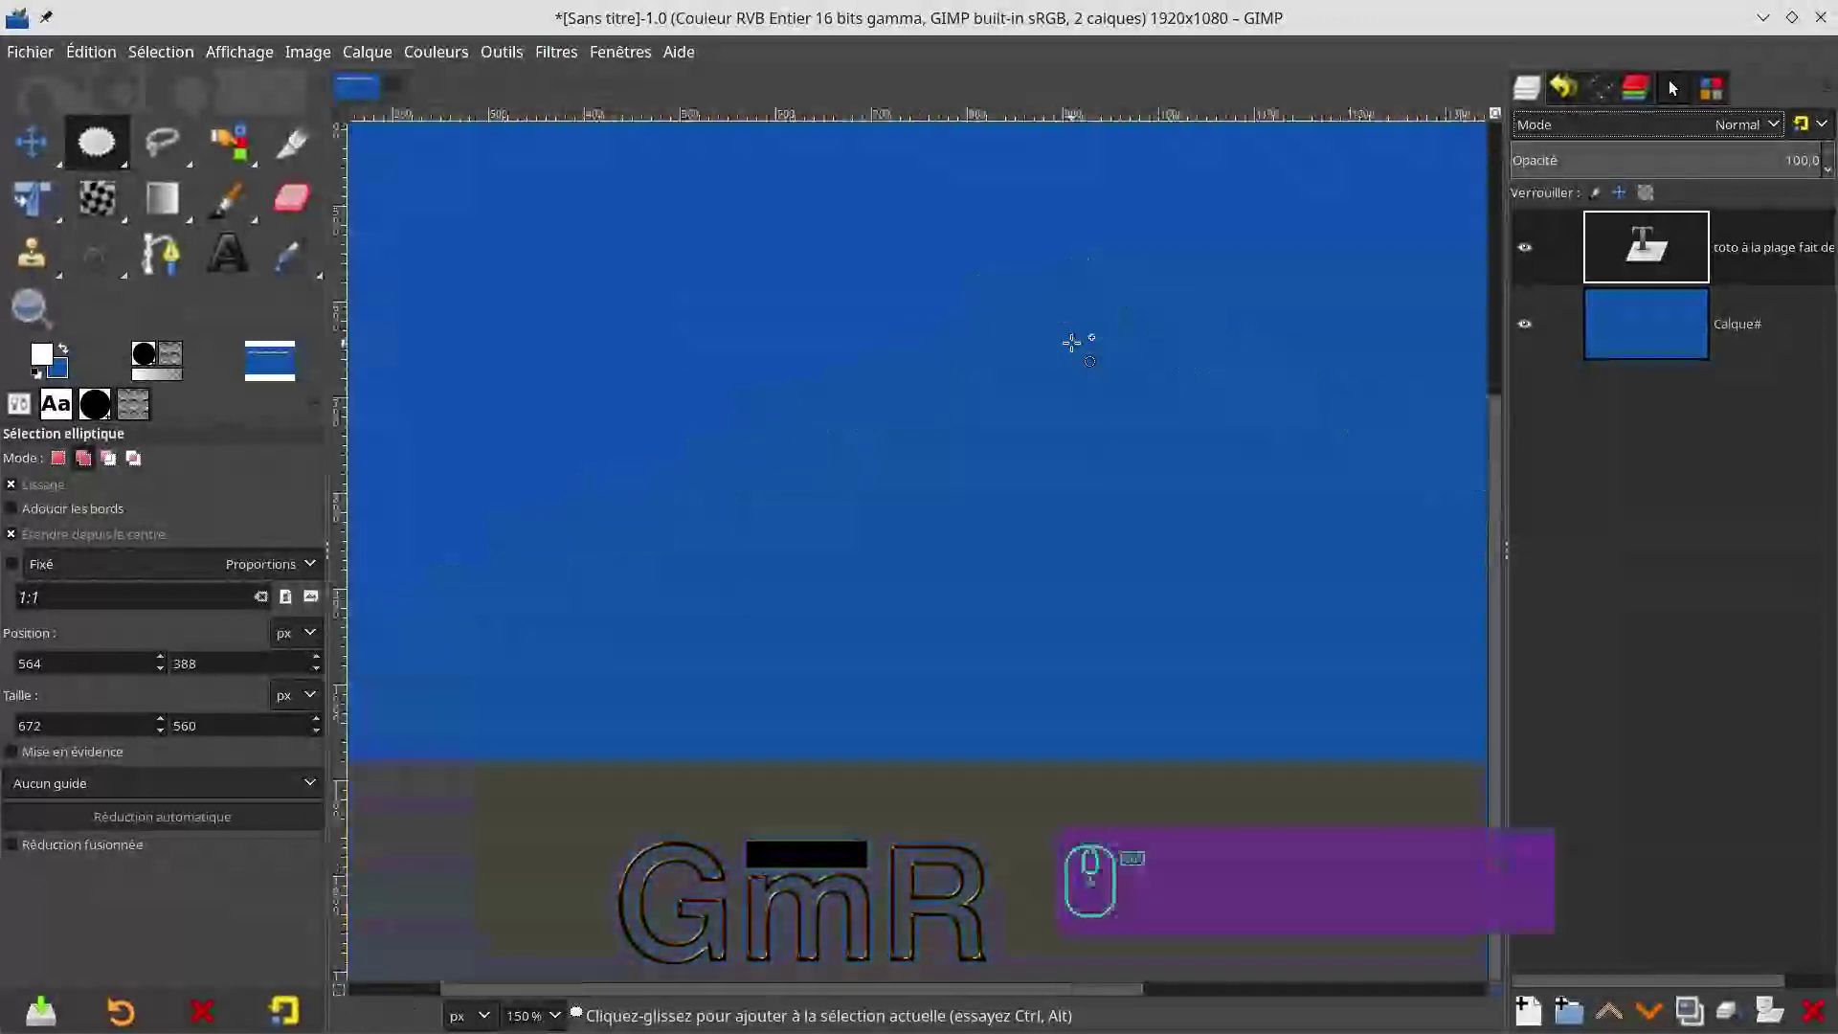
scroll(1071, 342, down, 3)
drag(1134, 312, 919, 399)
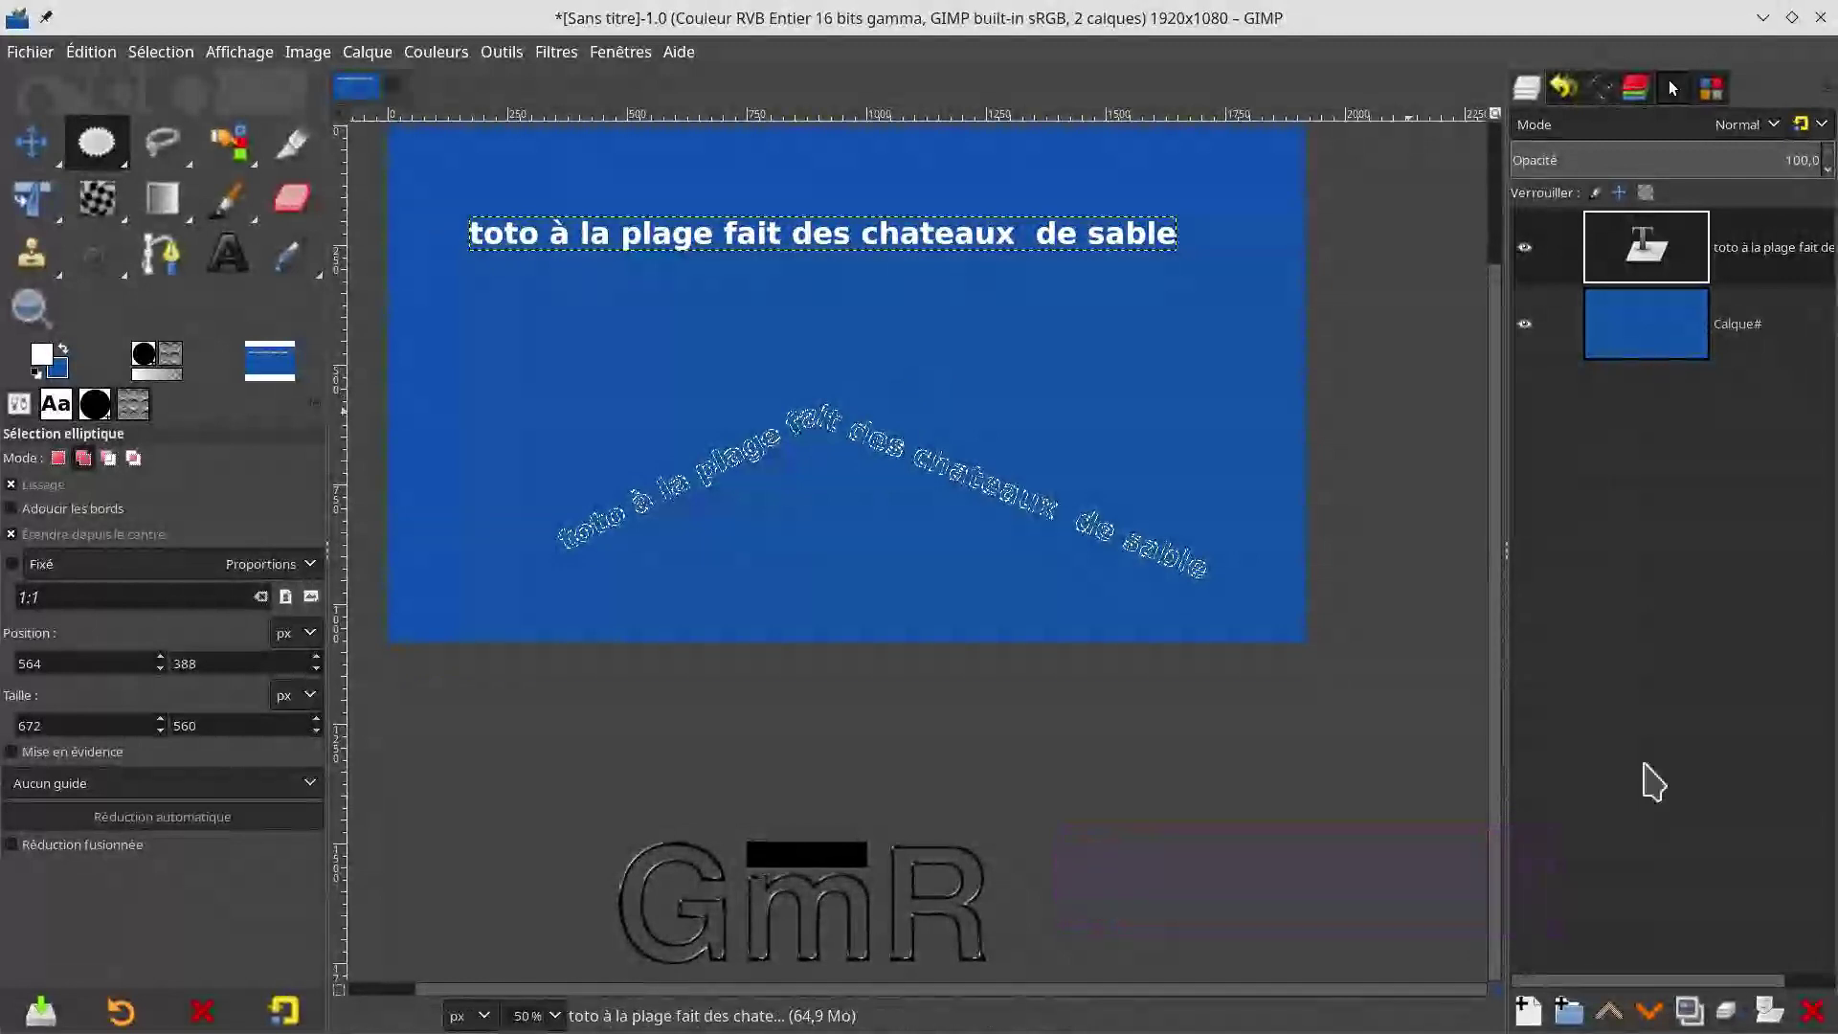
Step: Add a new 1920 x 1080 px layer filled with Transparence above the text layer
click(1530, 1013)
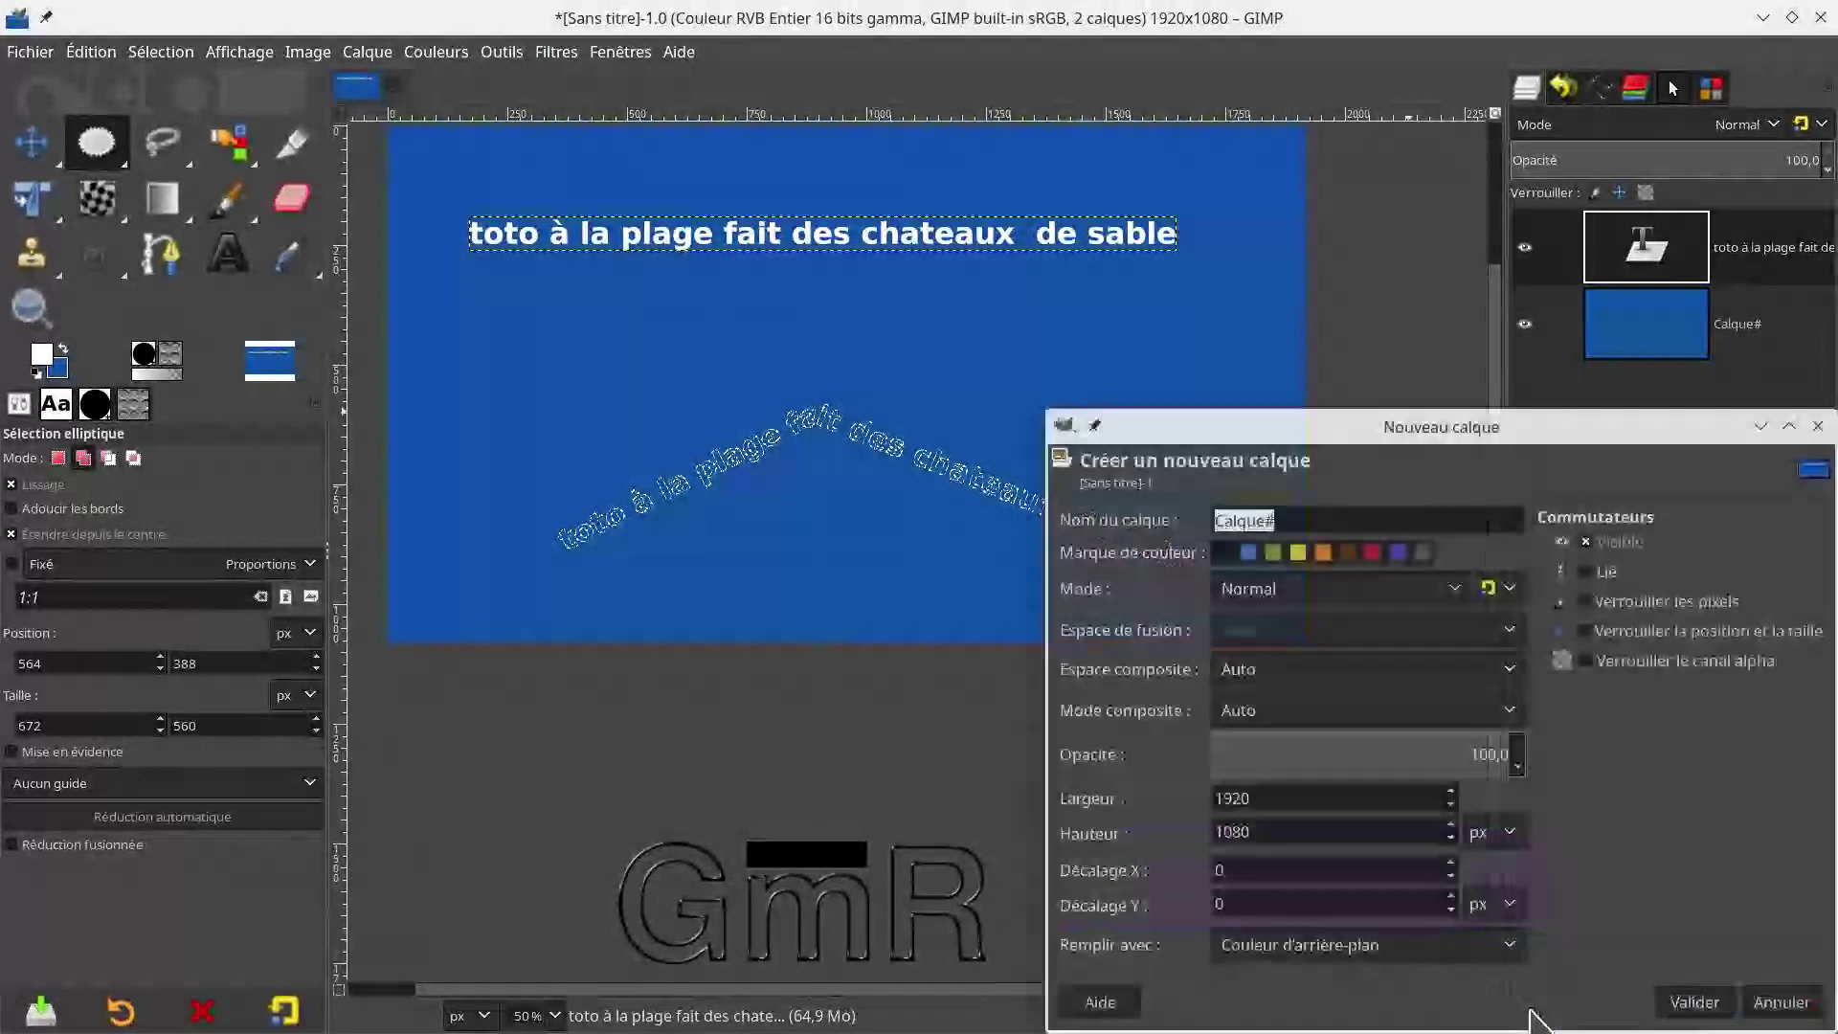
click(1376, 948)
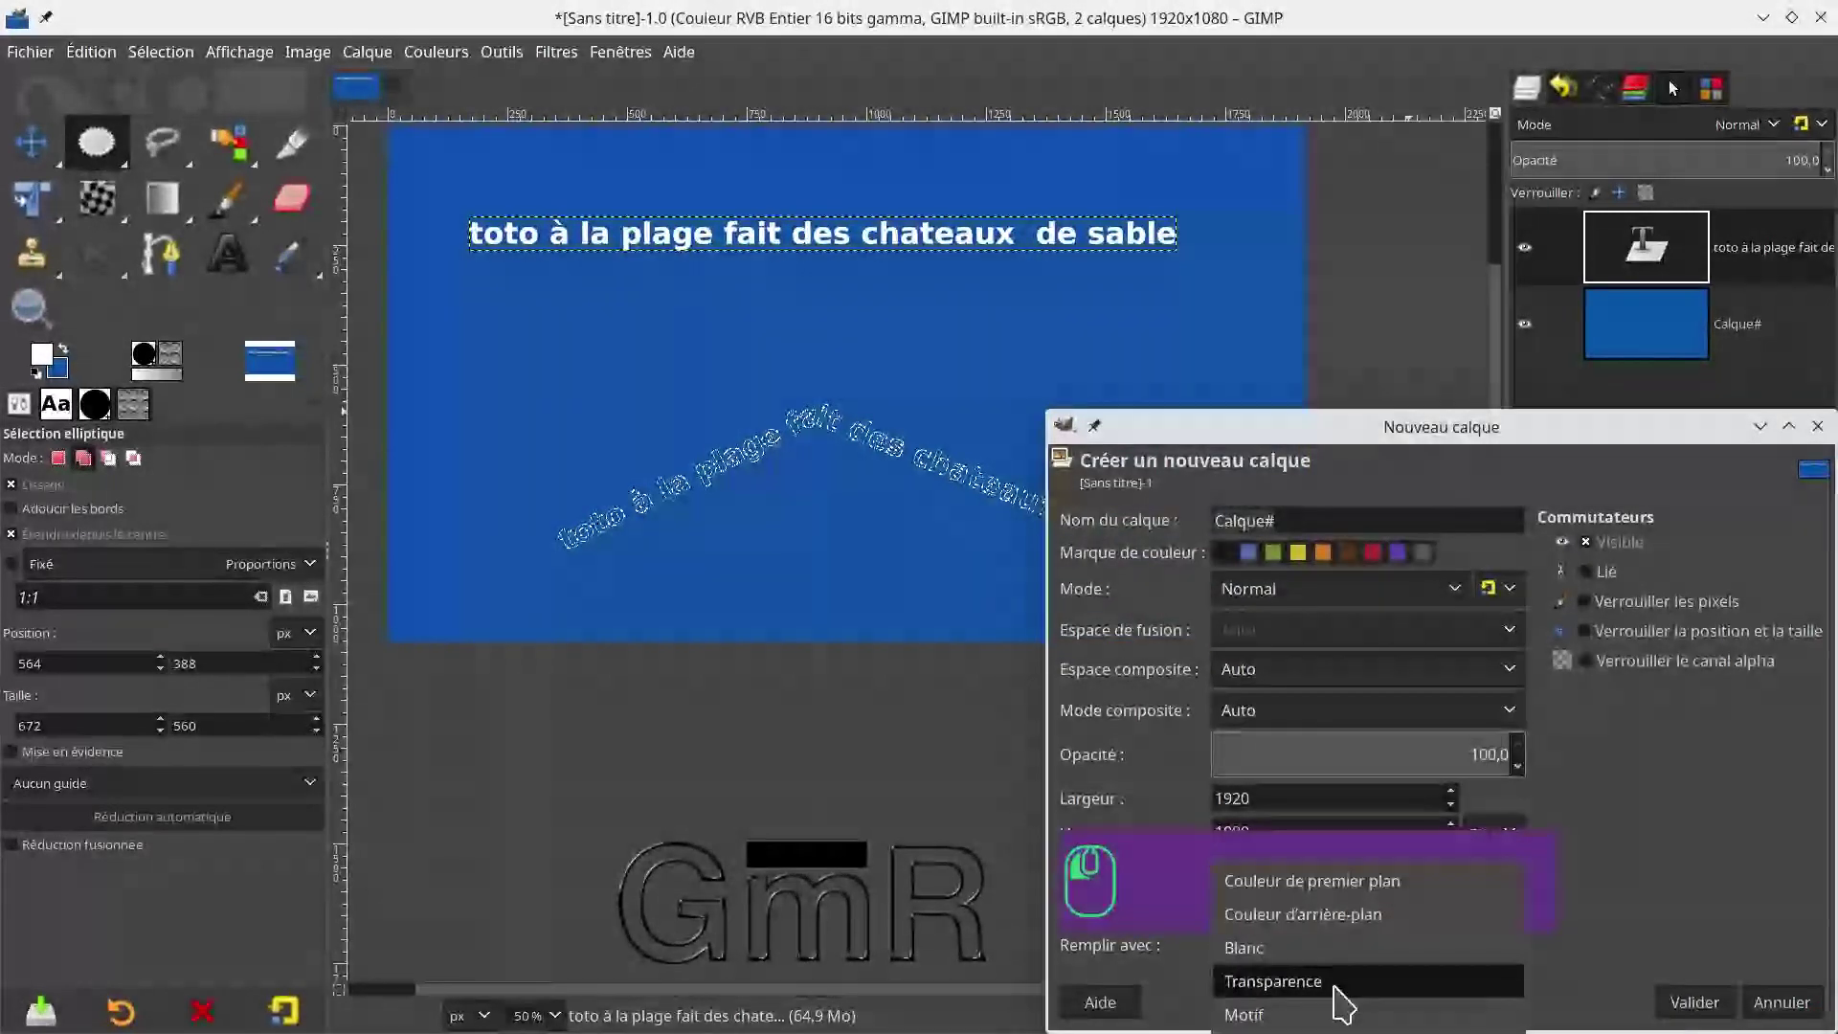
click(1337, 986)
click(1695, 1002)
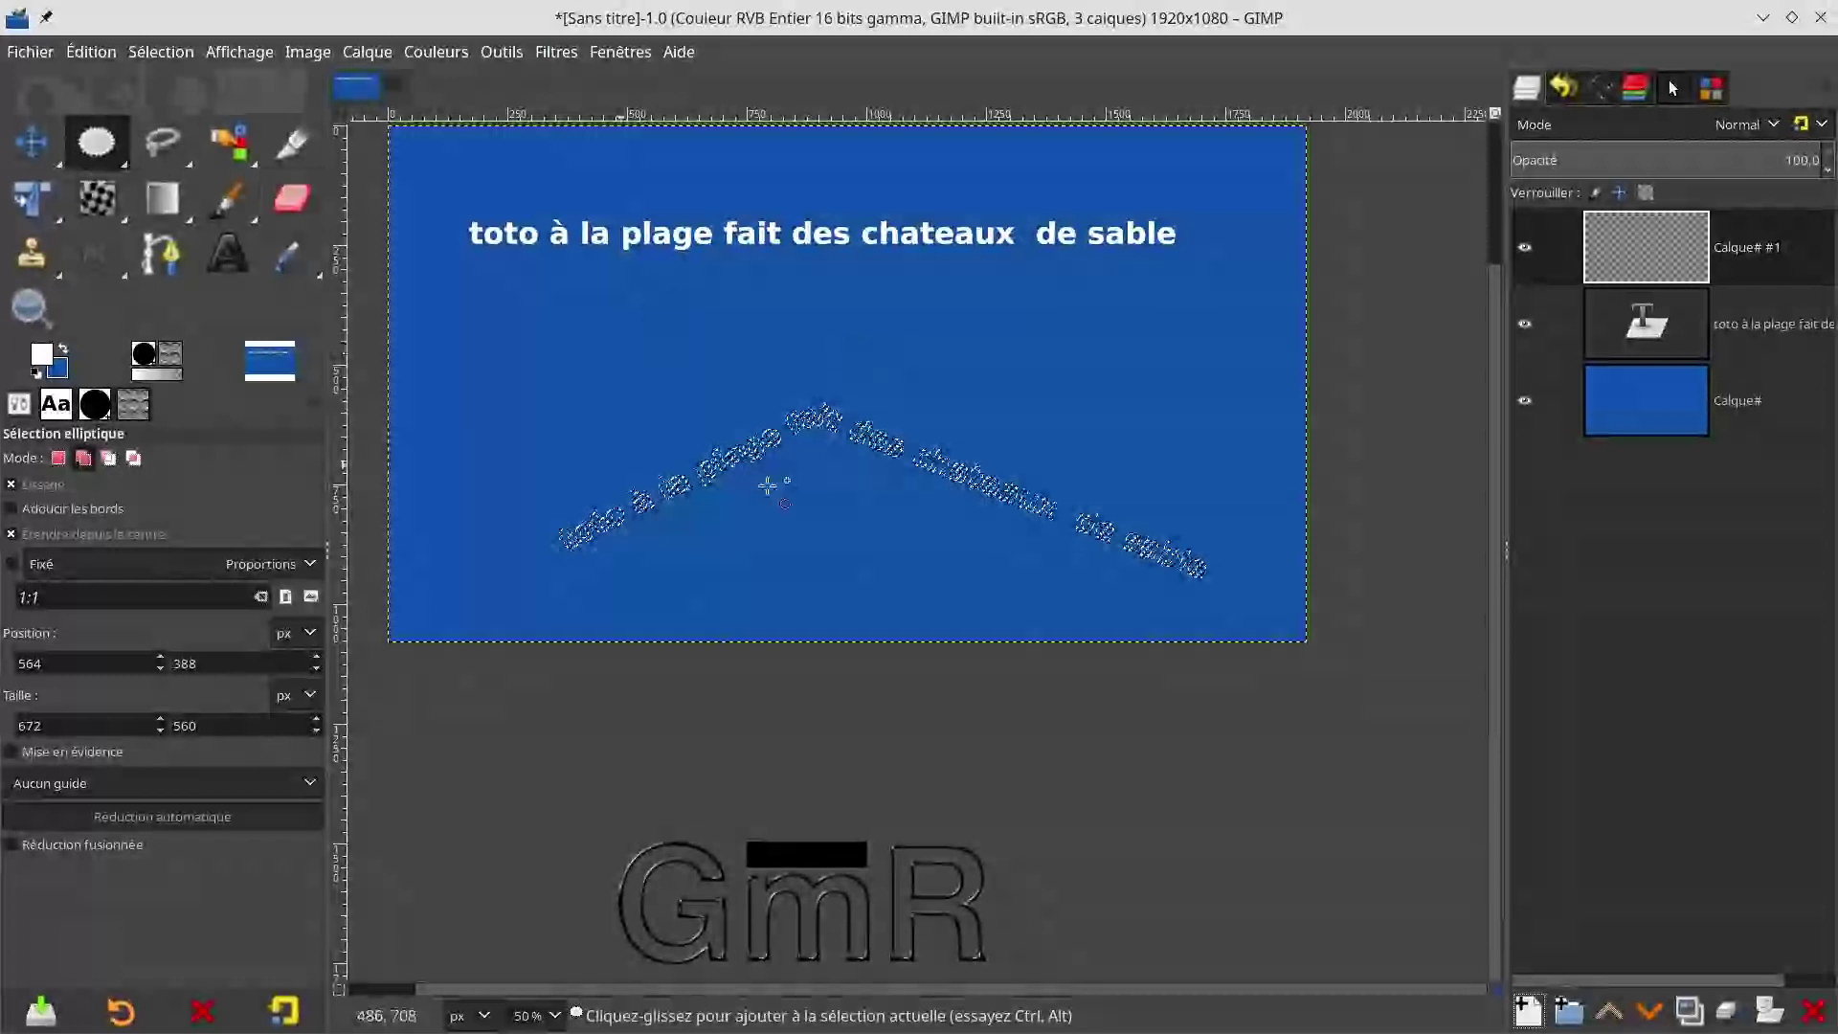
Step: Fill the text-shaped selection with the foreground colour on the new layer and clear the selection
right_click(772, 438)
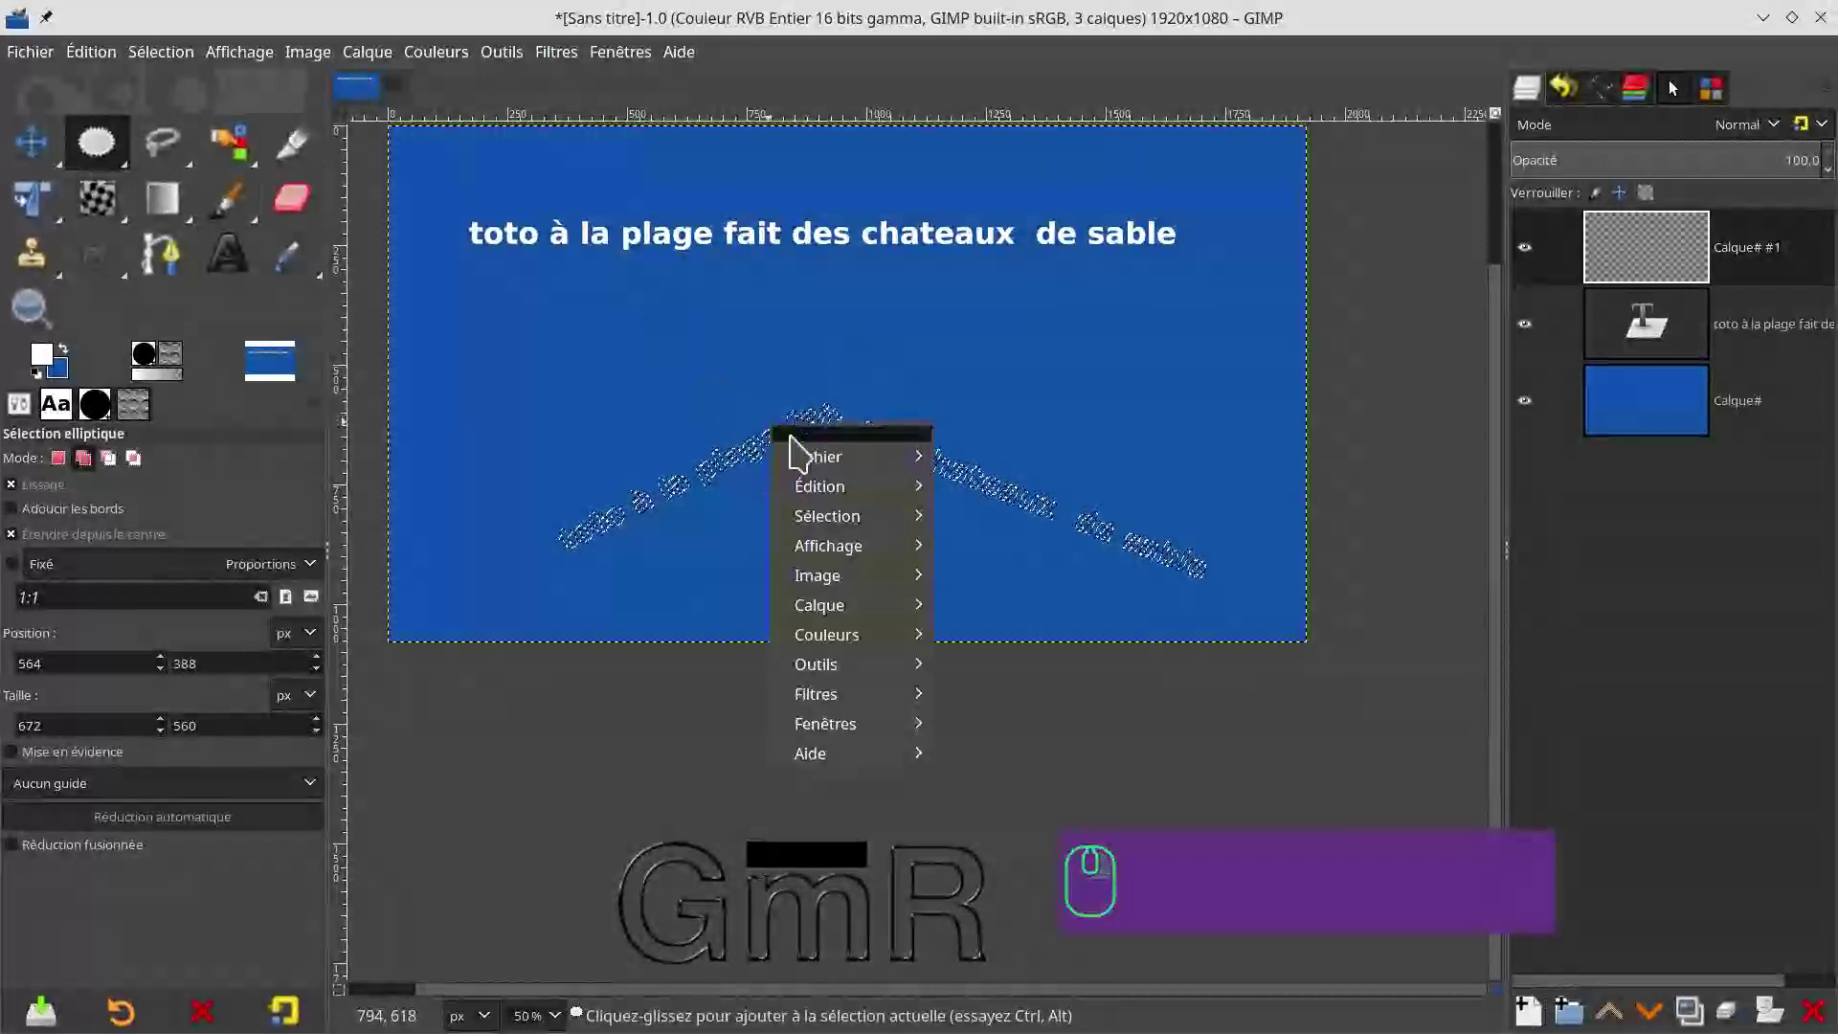
mouse_move(820, 486)
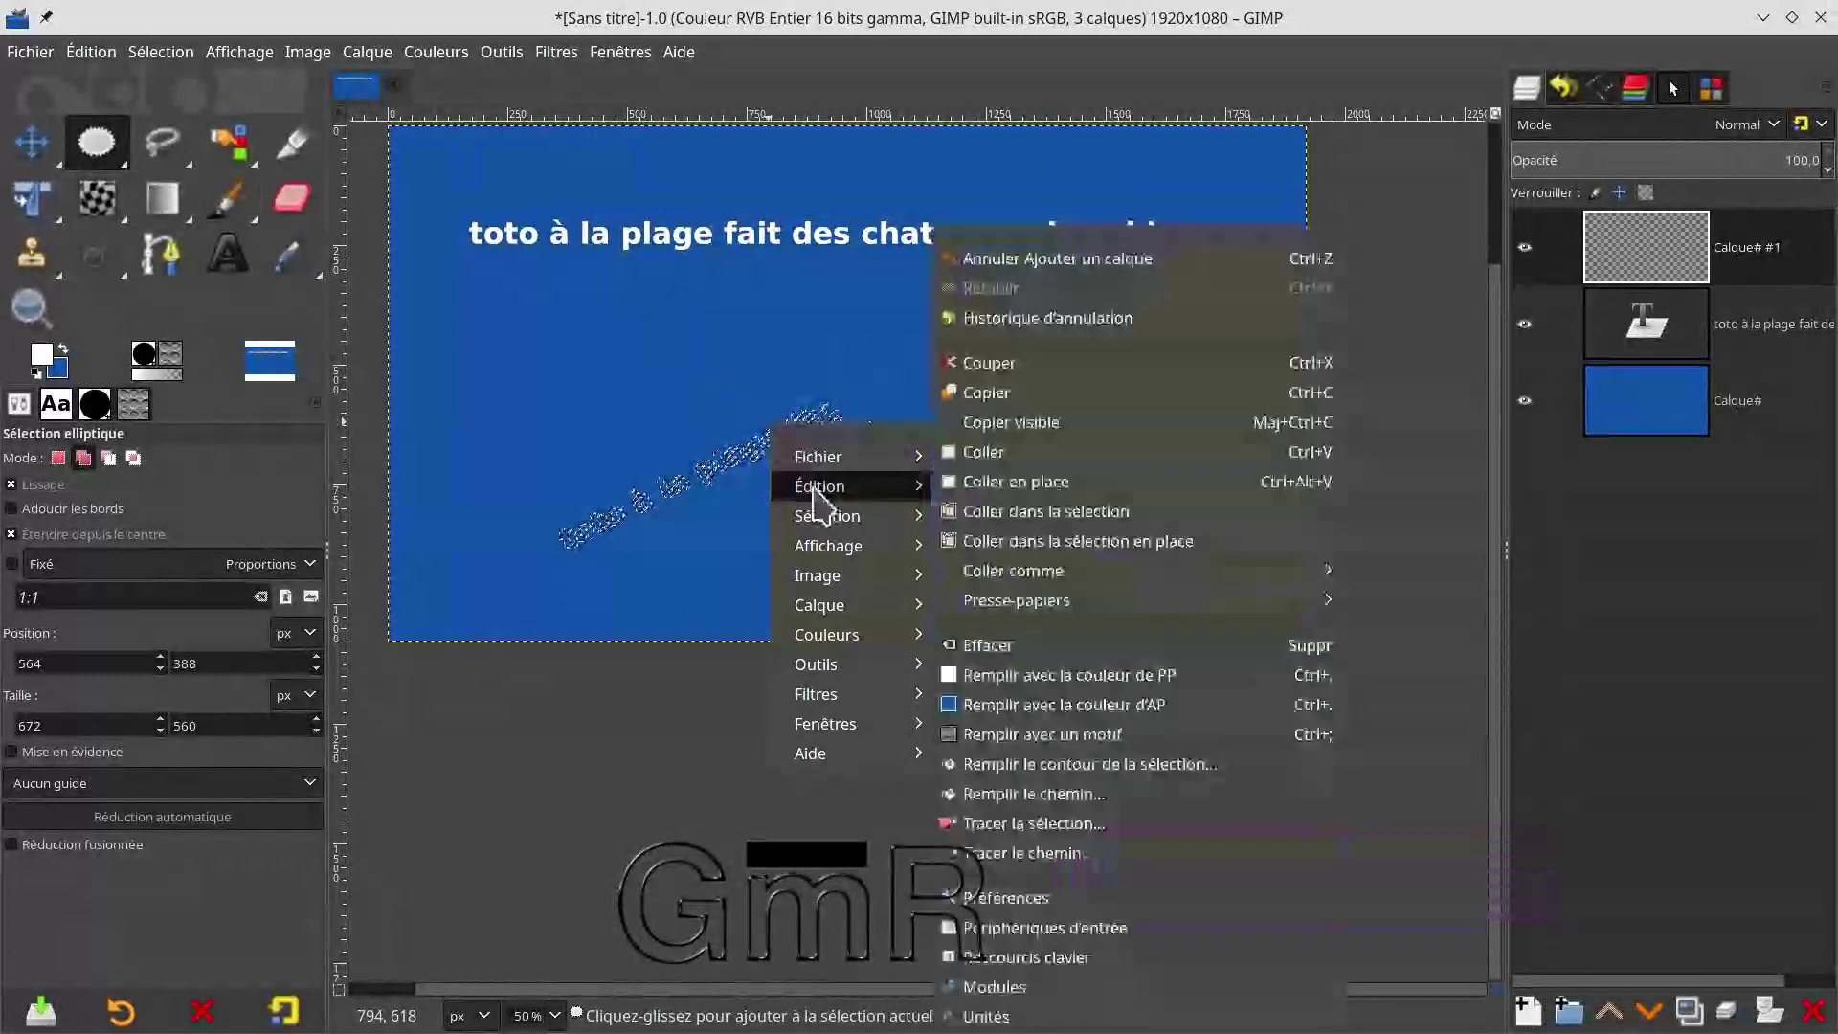
click(1074, 675)
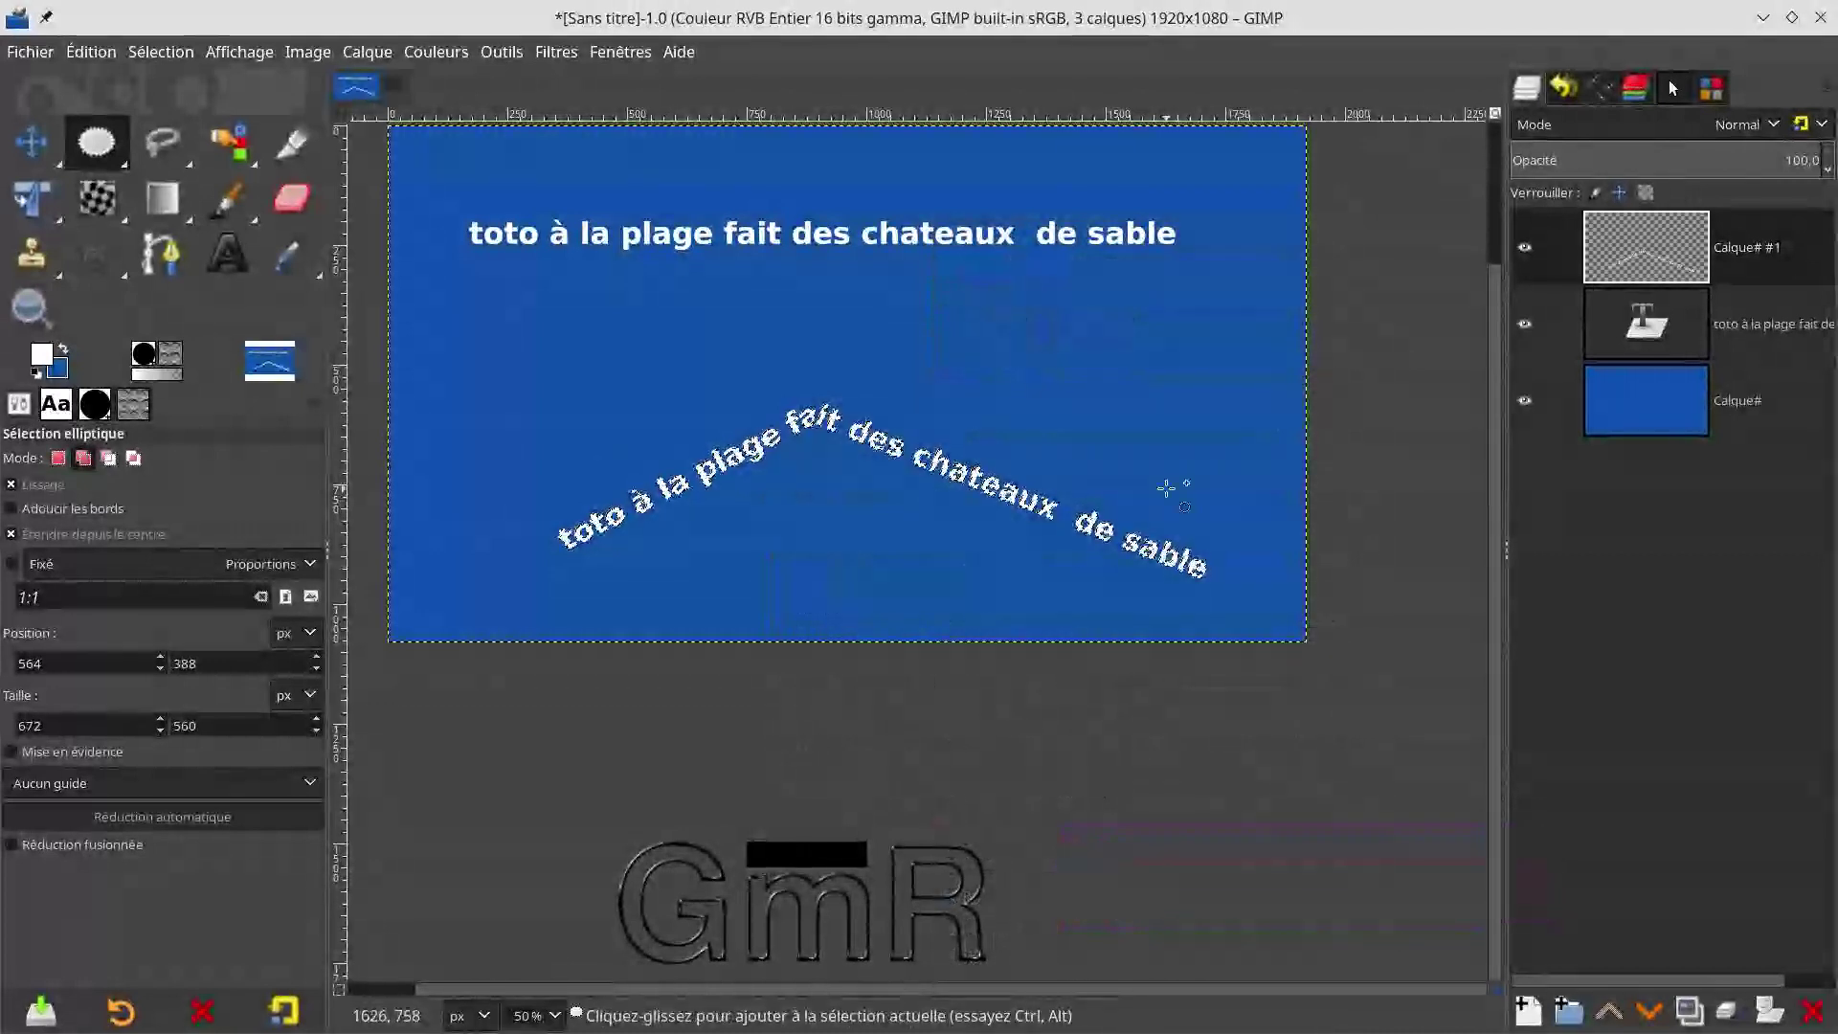
click(160, 53)
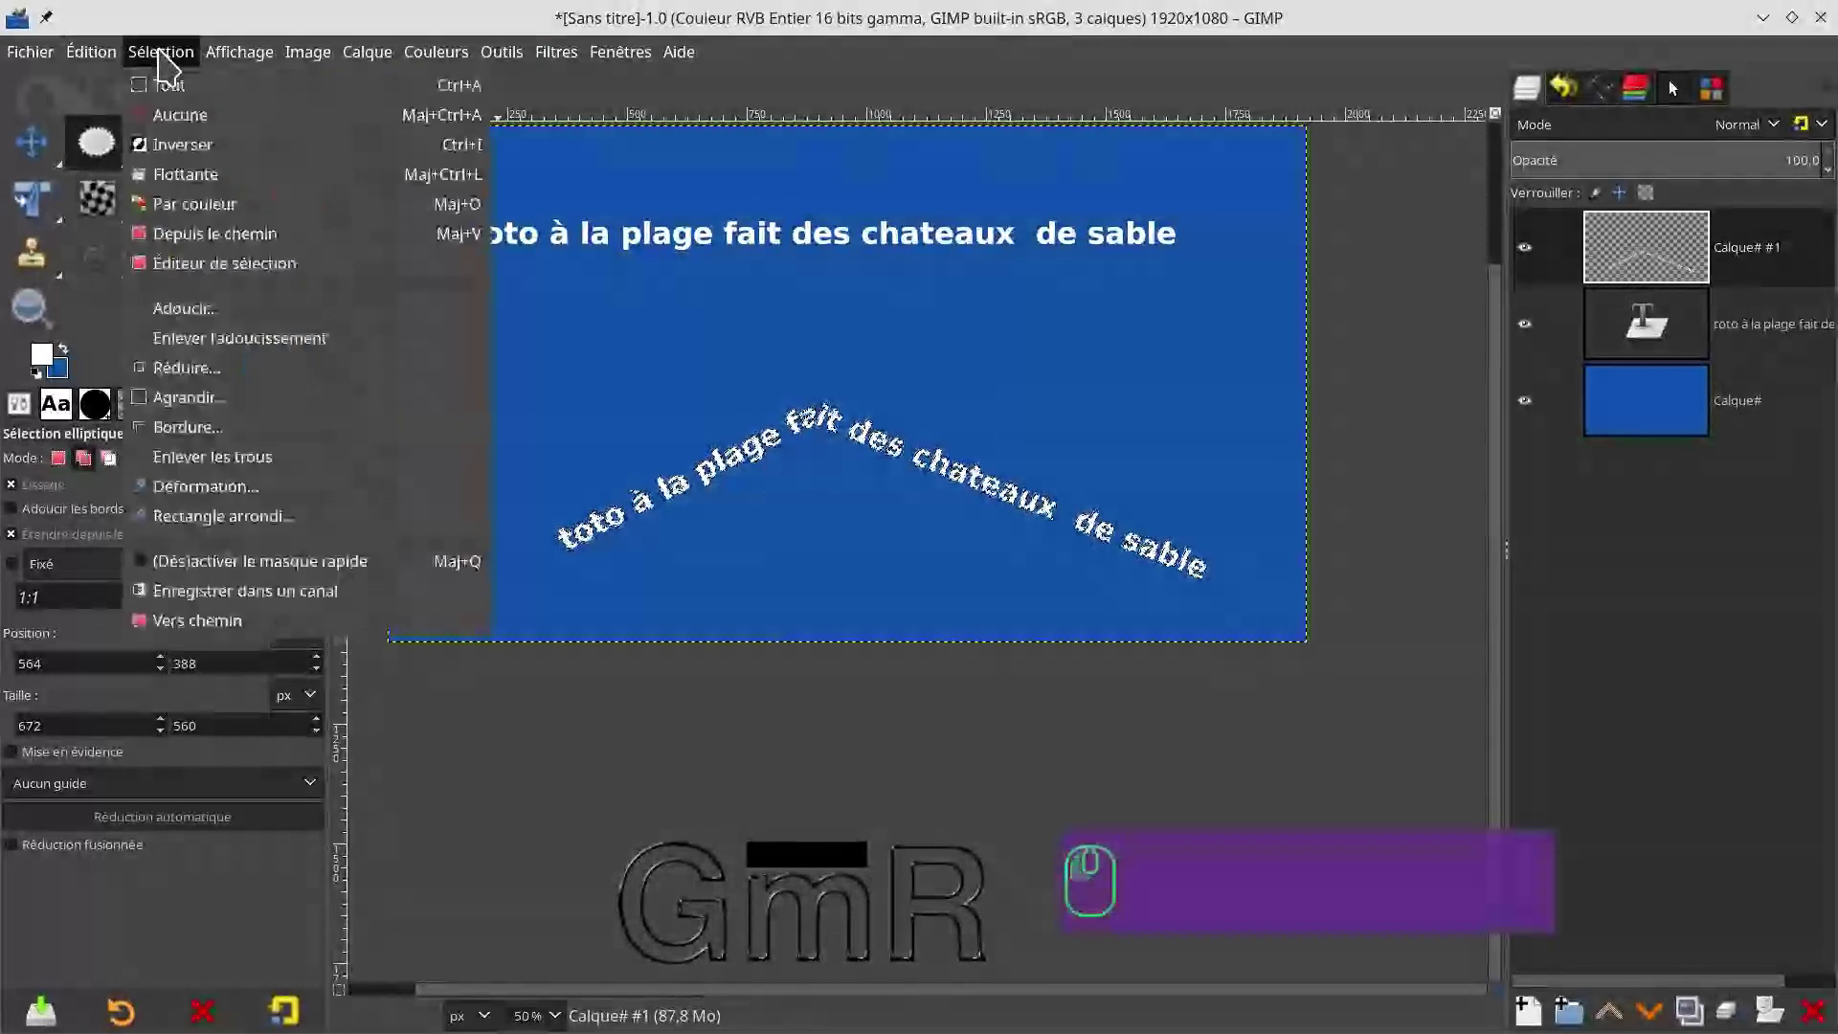
click(177, 115)
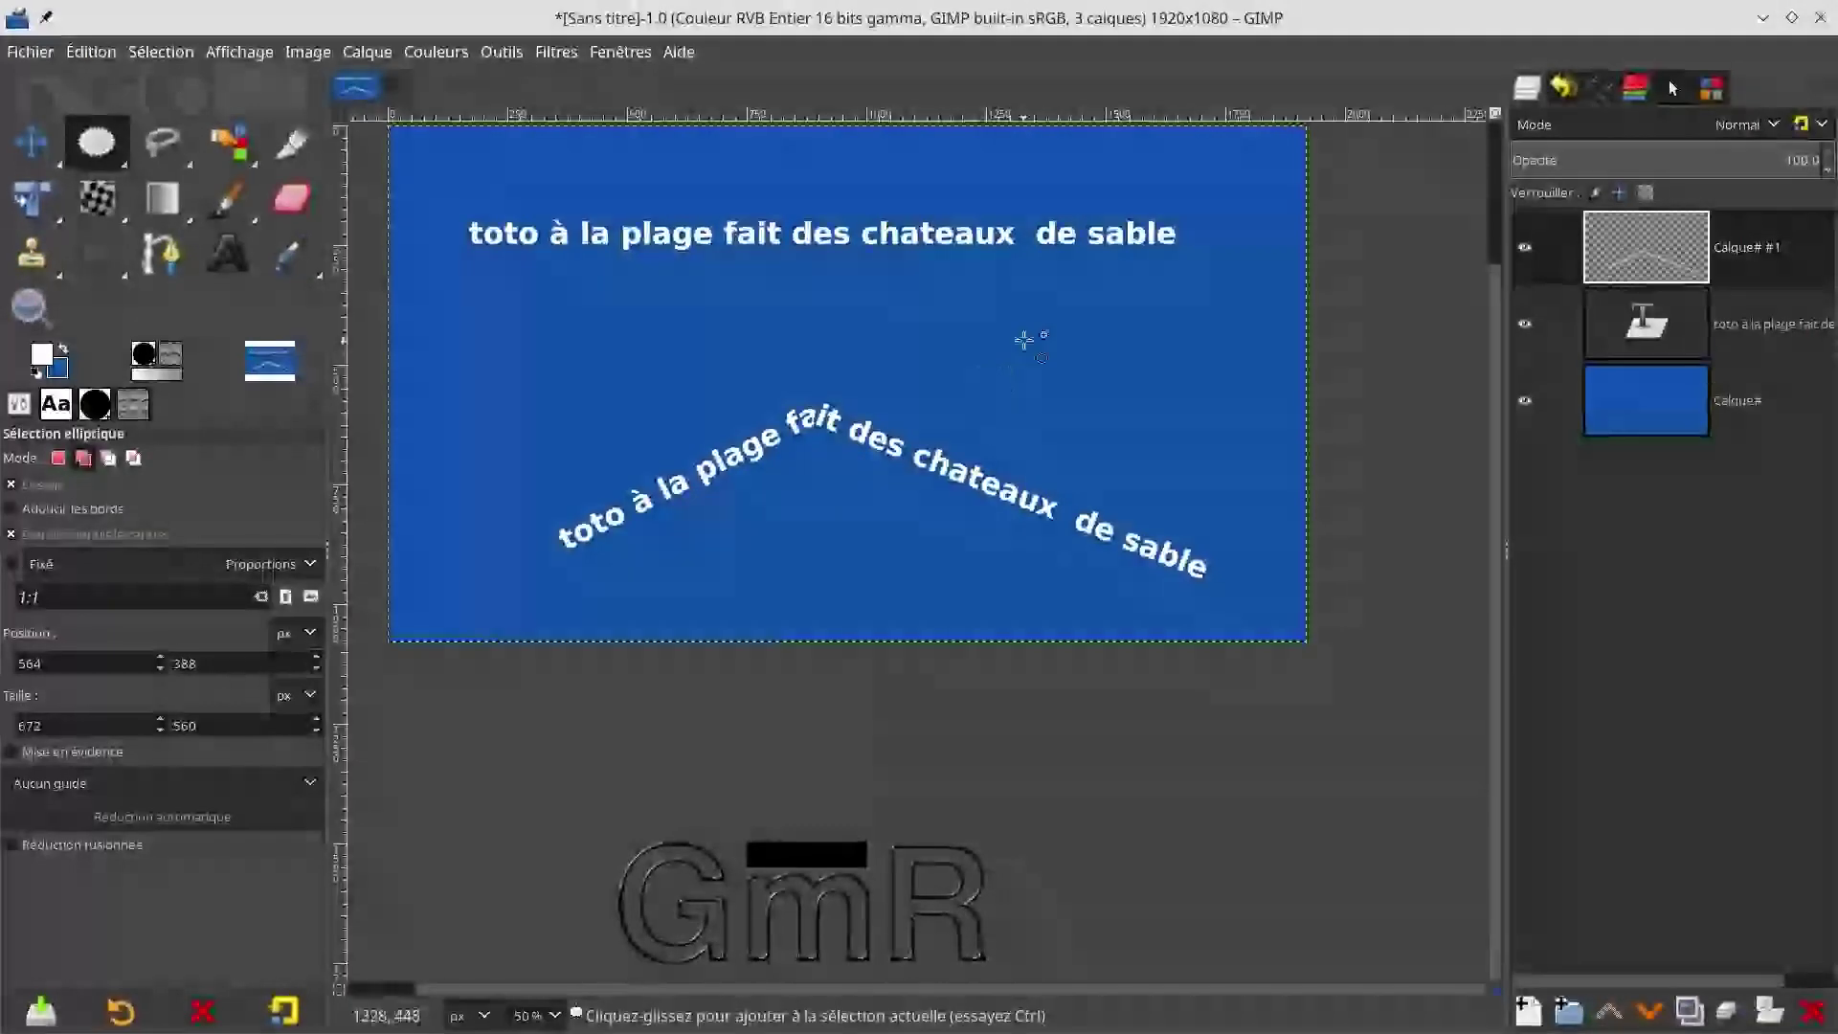
Step: Make the text layer active and show both the text outline path and the inverted V path
click(1648, 320)
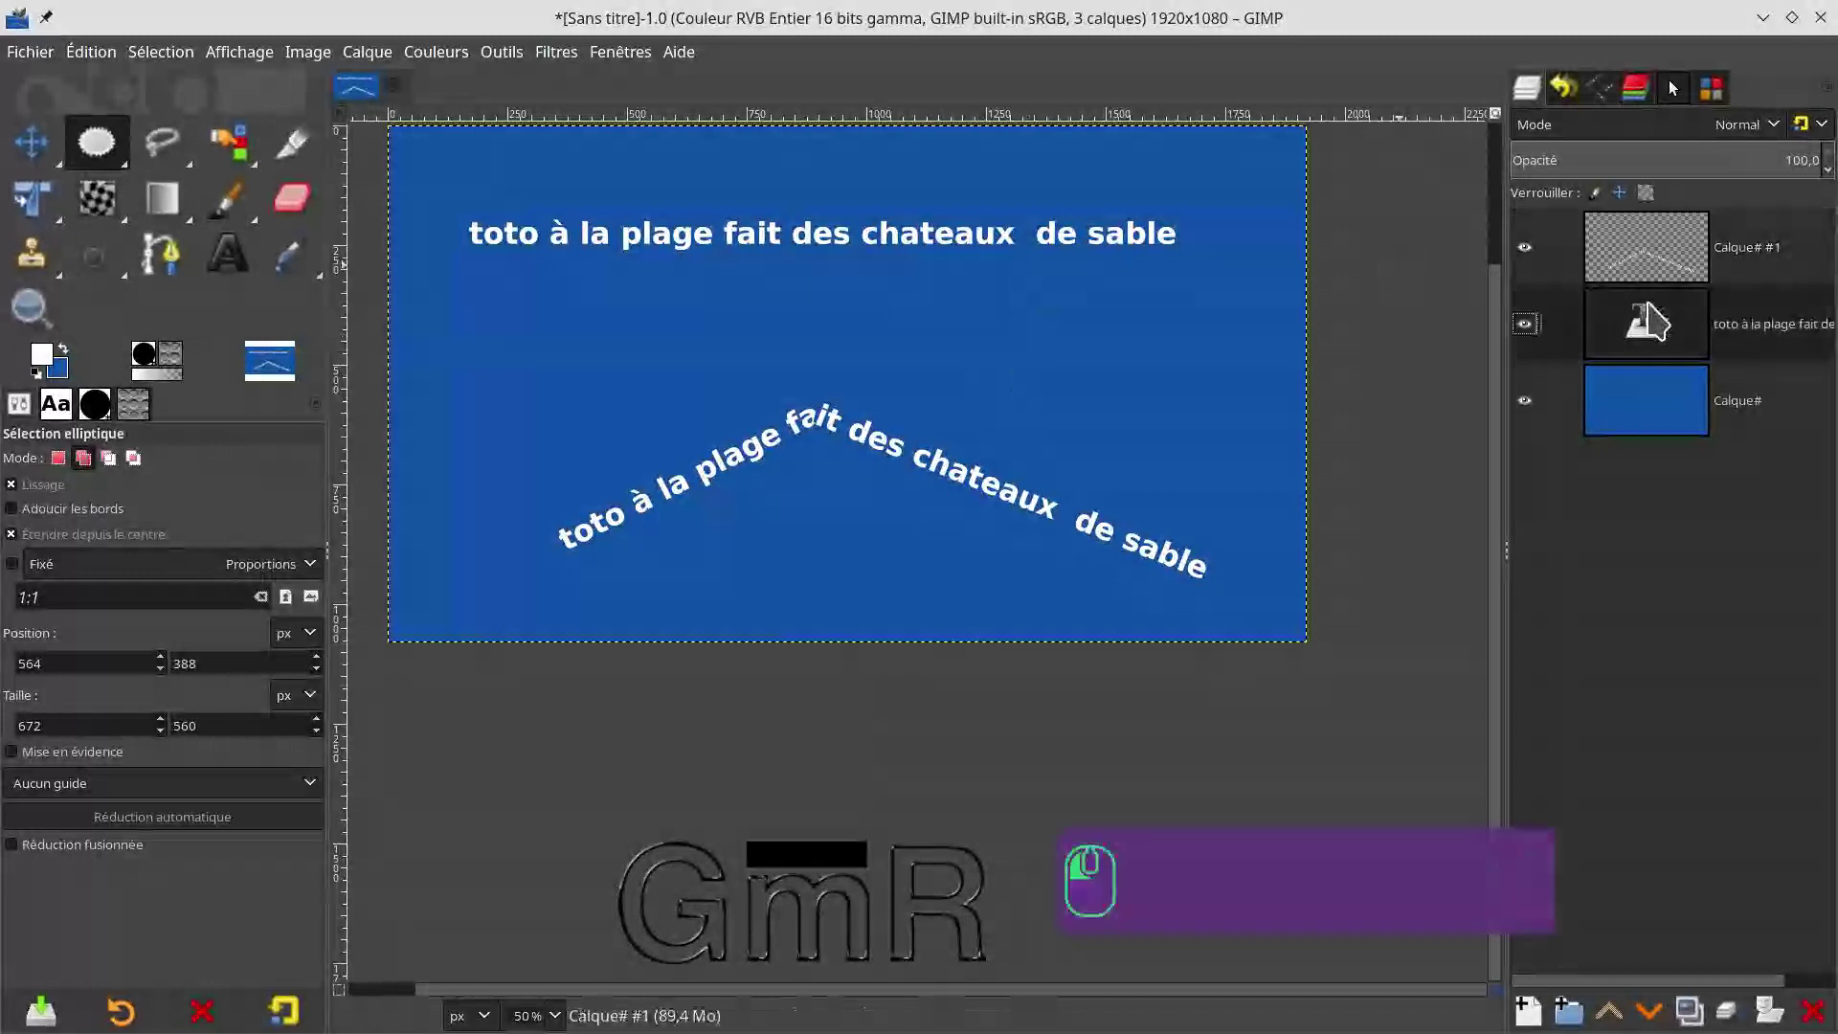
click(1609, 88)
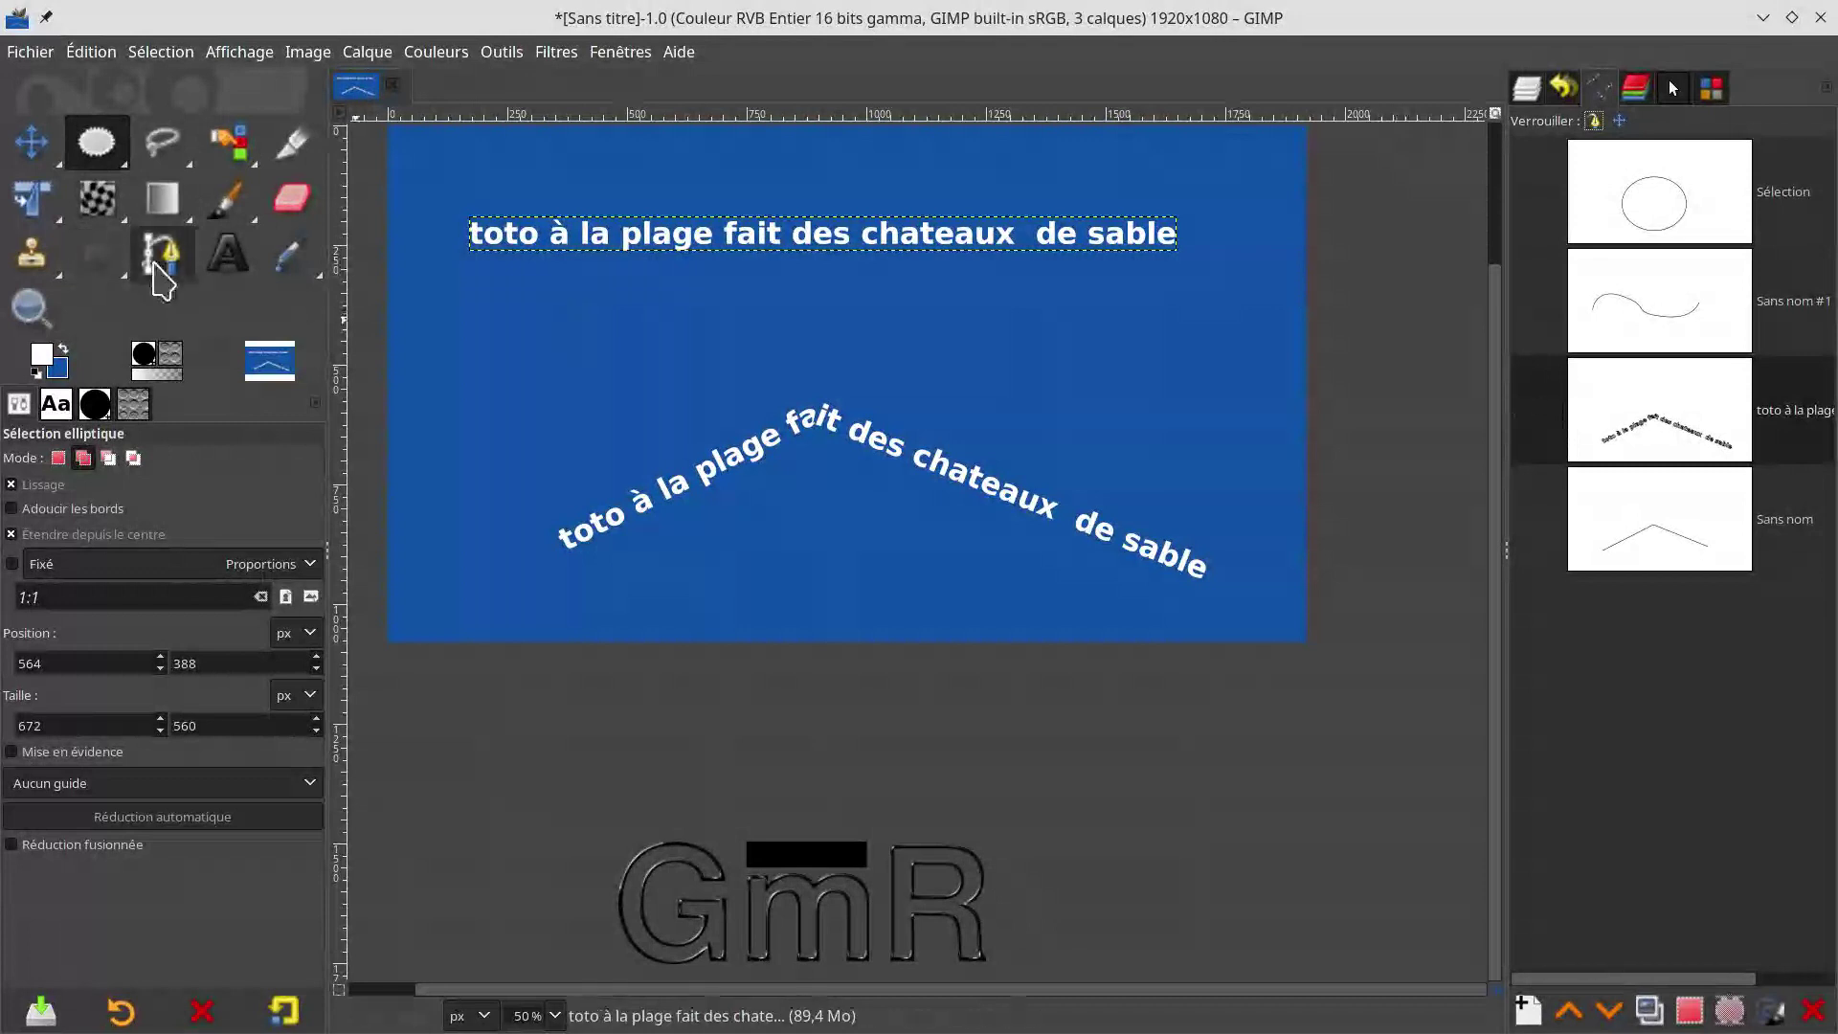
click(1532, 424)
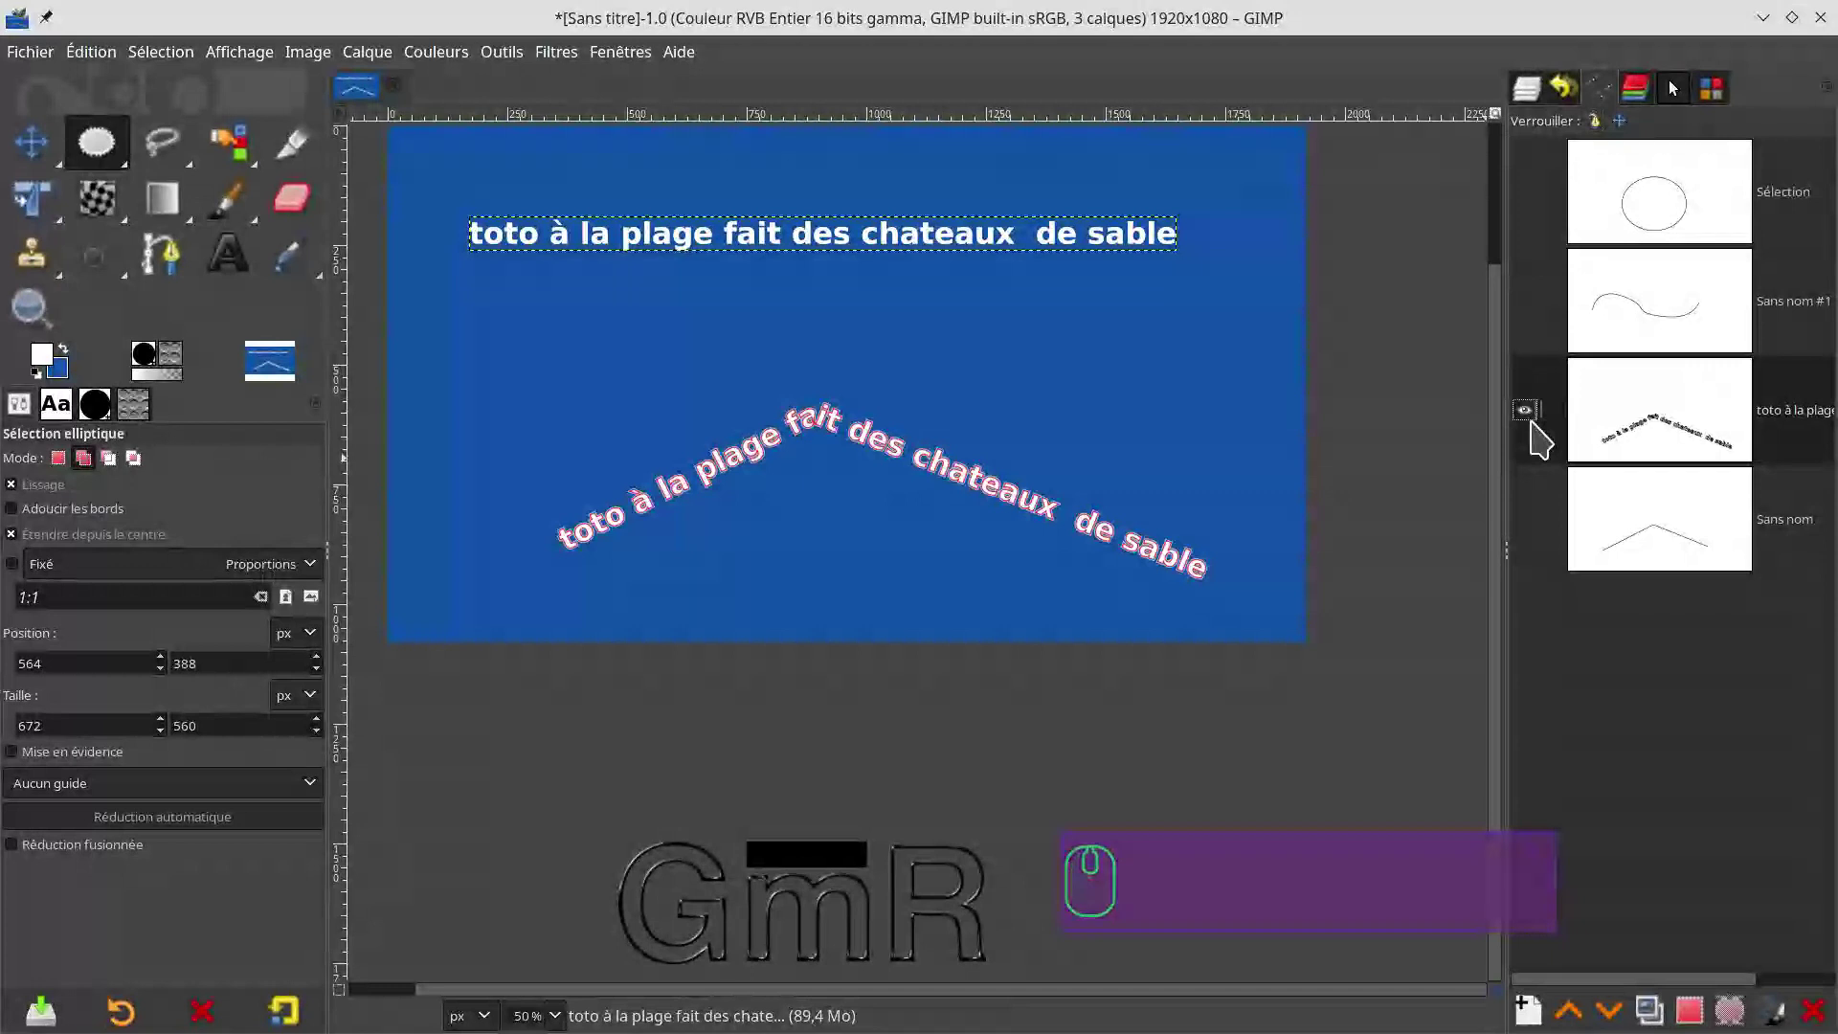
click(1526, 536)
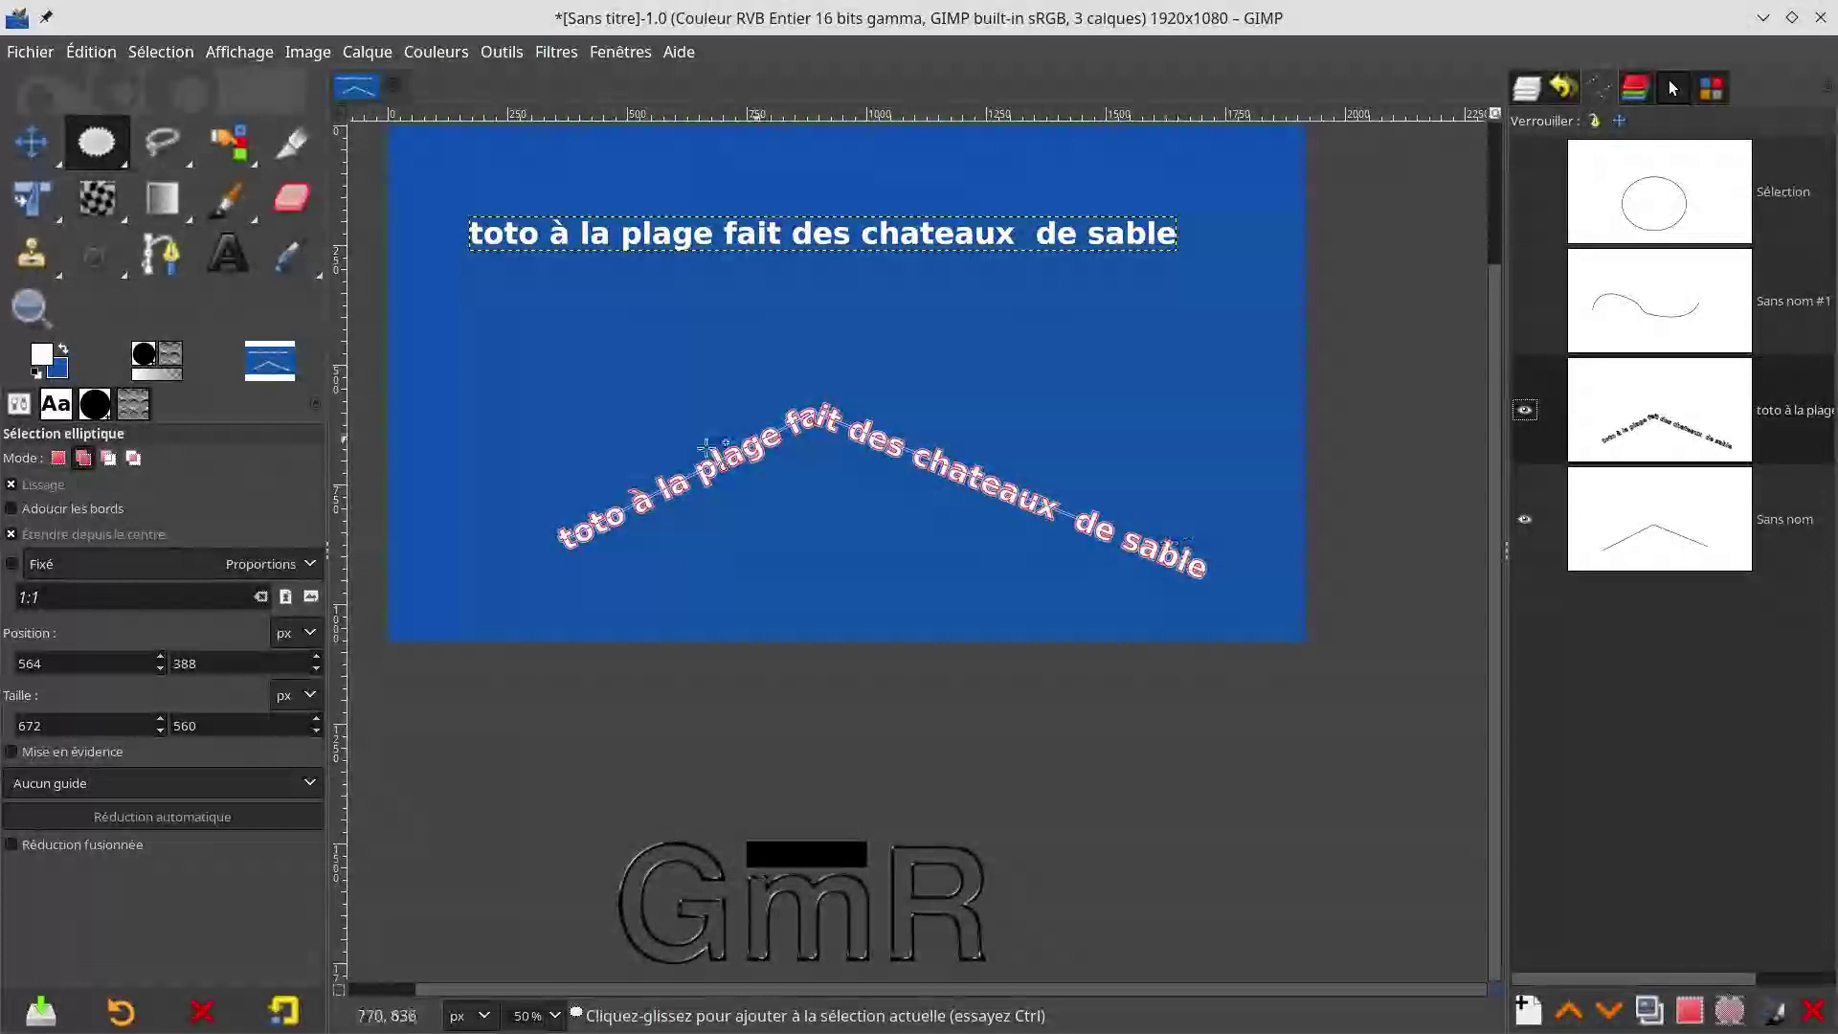
Step: Try to edit the filled inverted V text on the Calque# #1 layer with the Text tool, entering rffffffff
click(1526, 89)
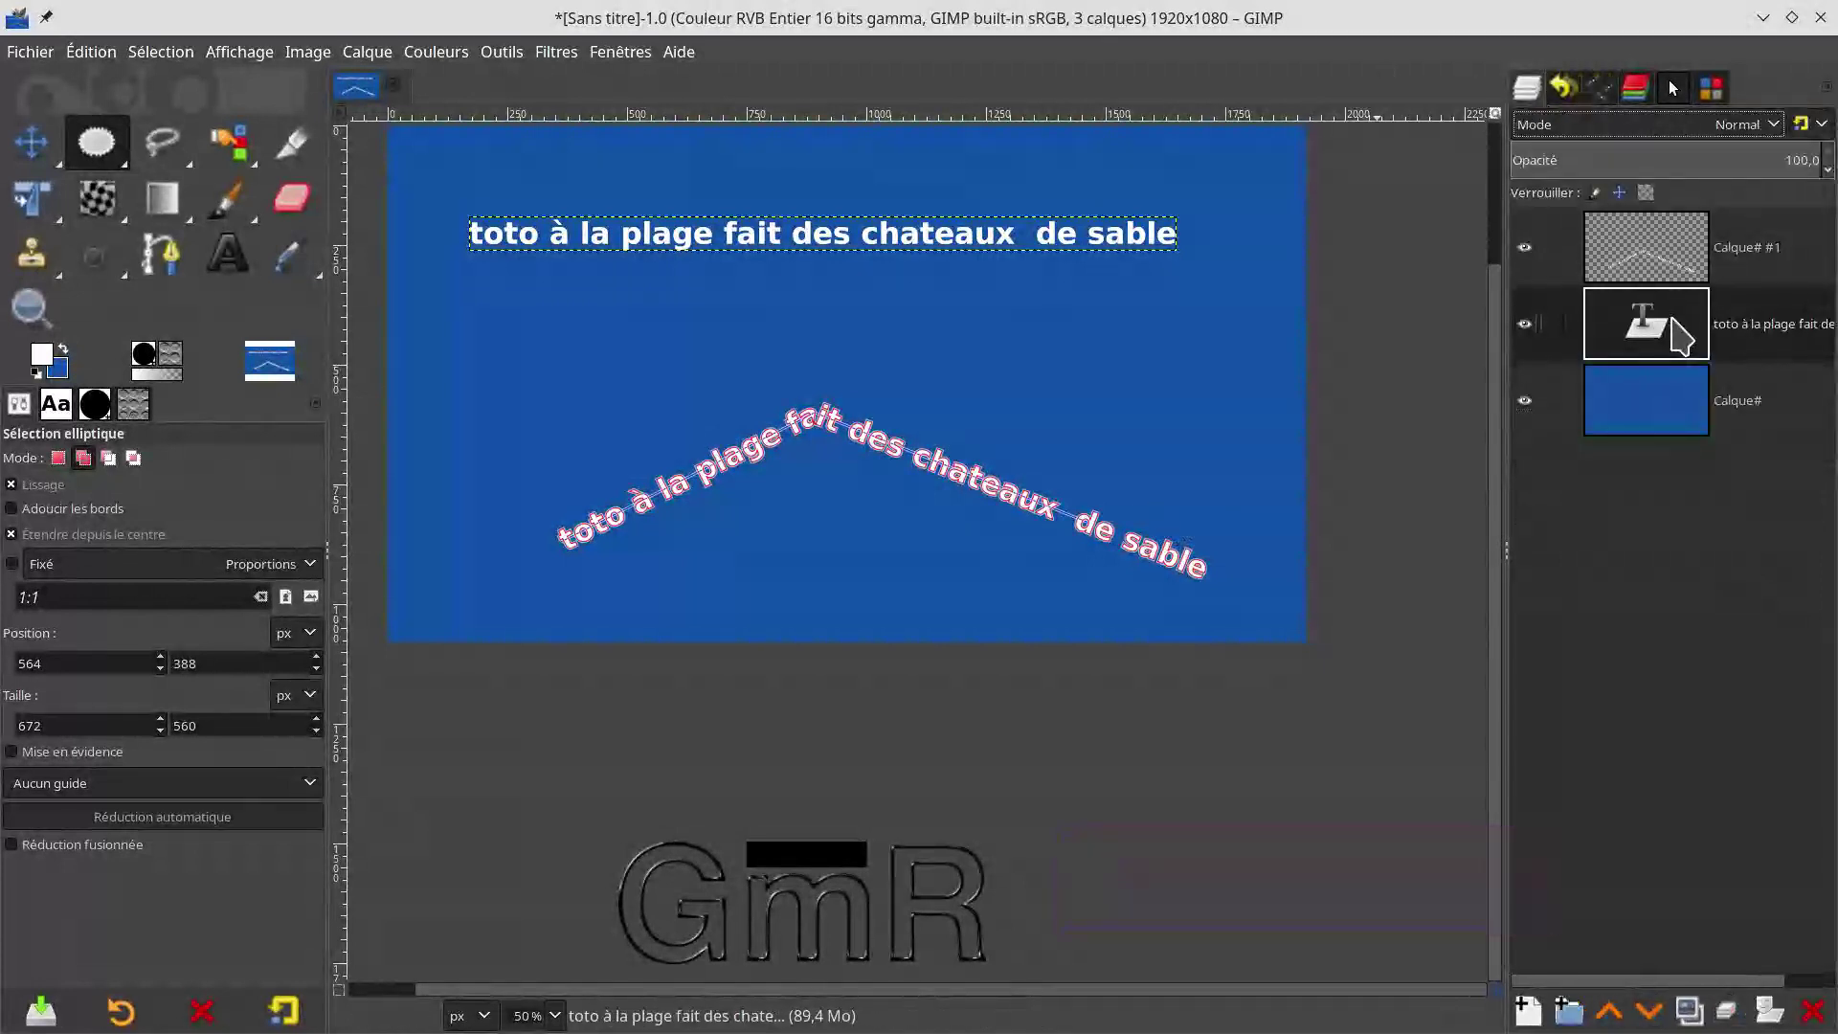
click(1671, 256)
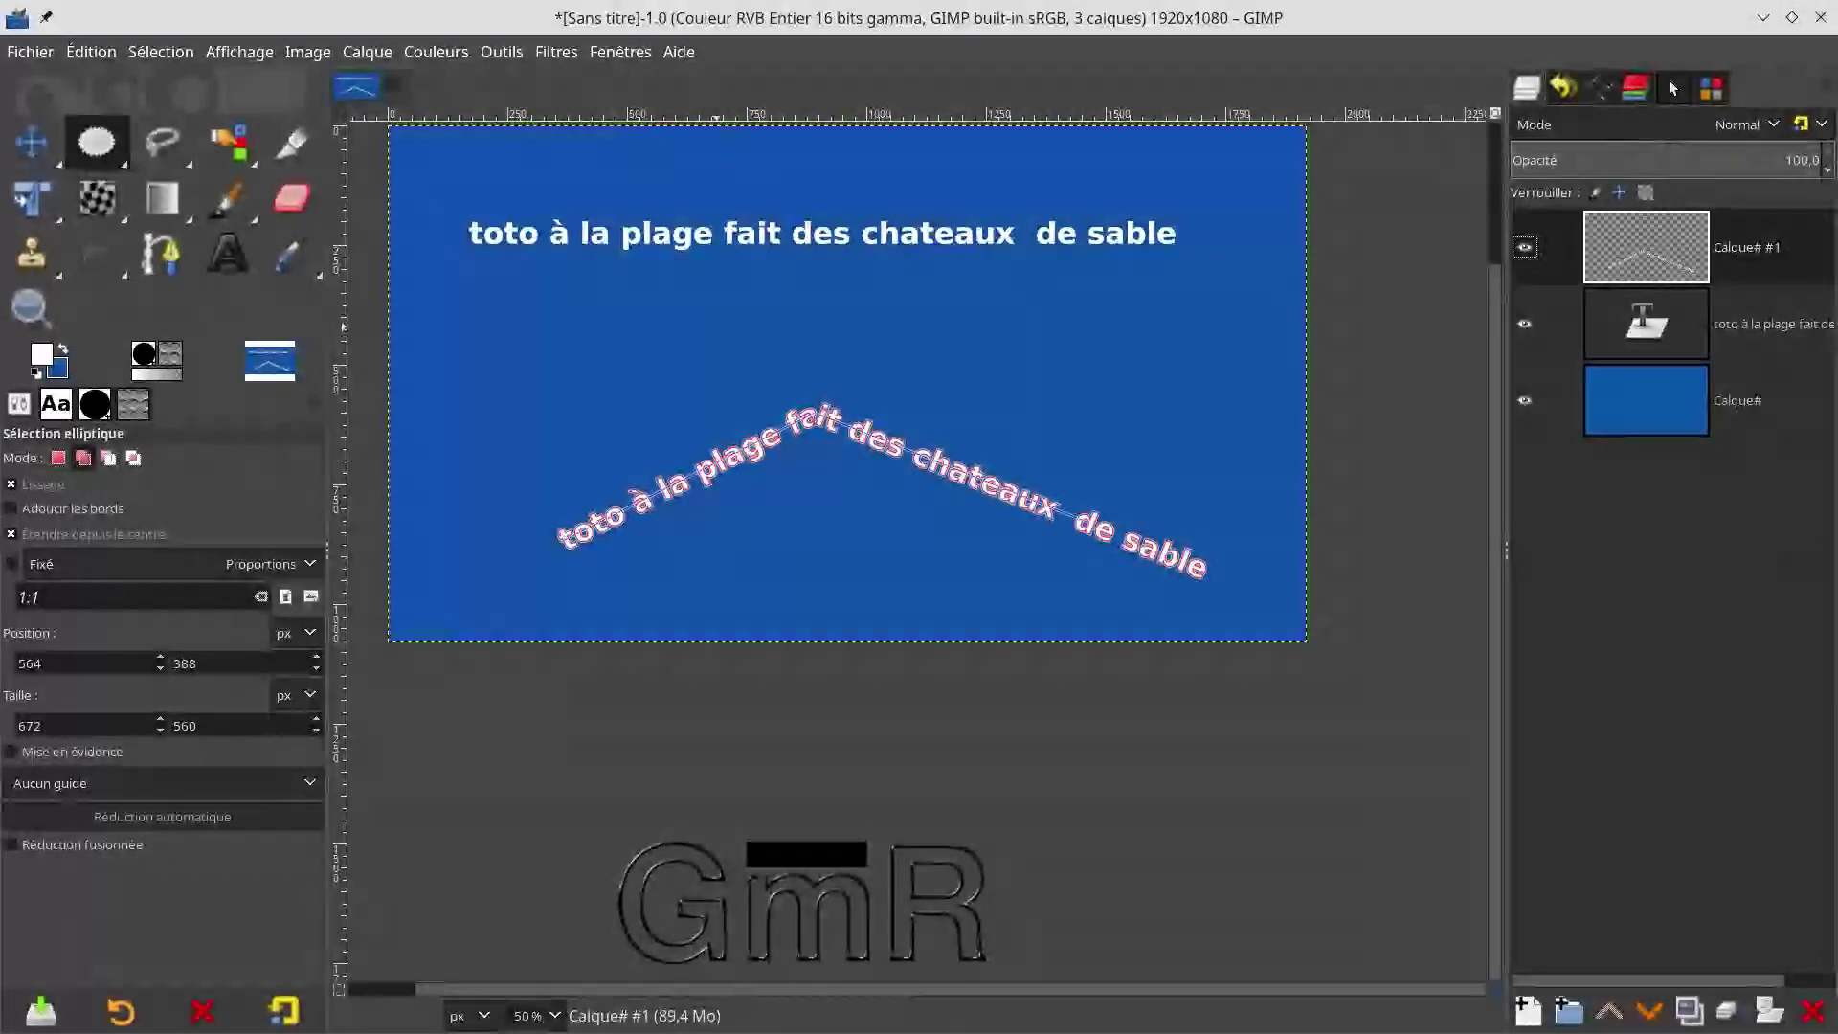
click(227, 253)
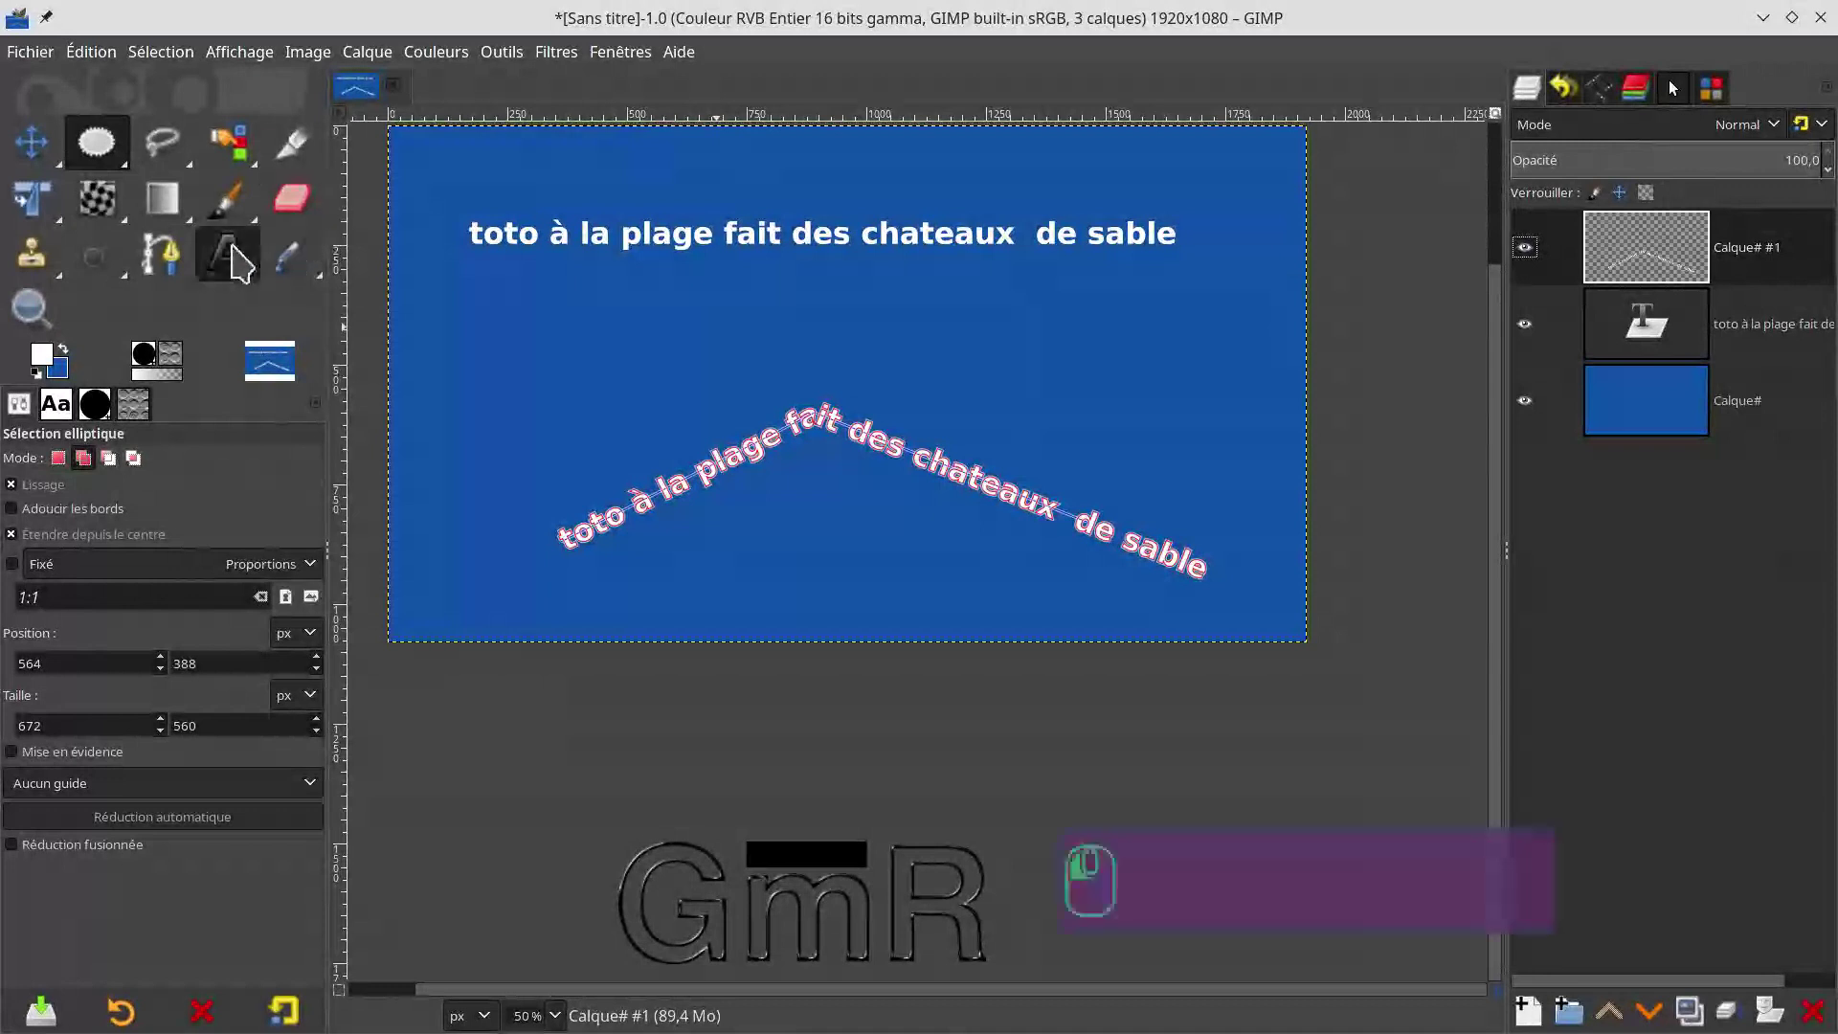
click(857, 433)
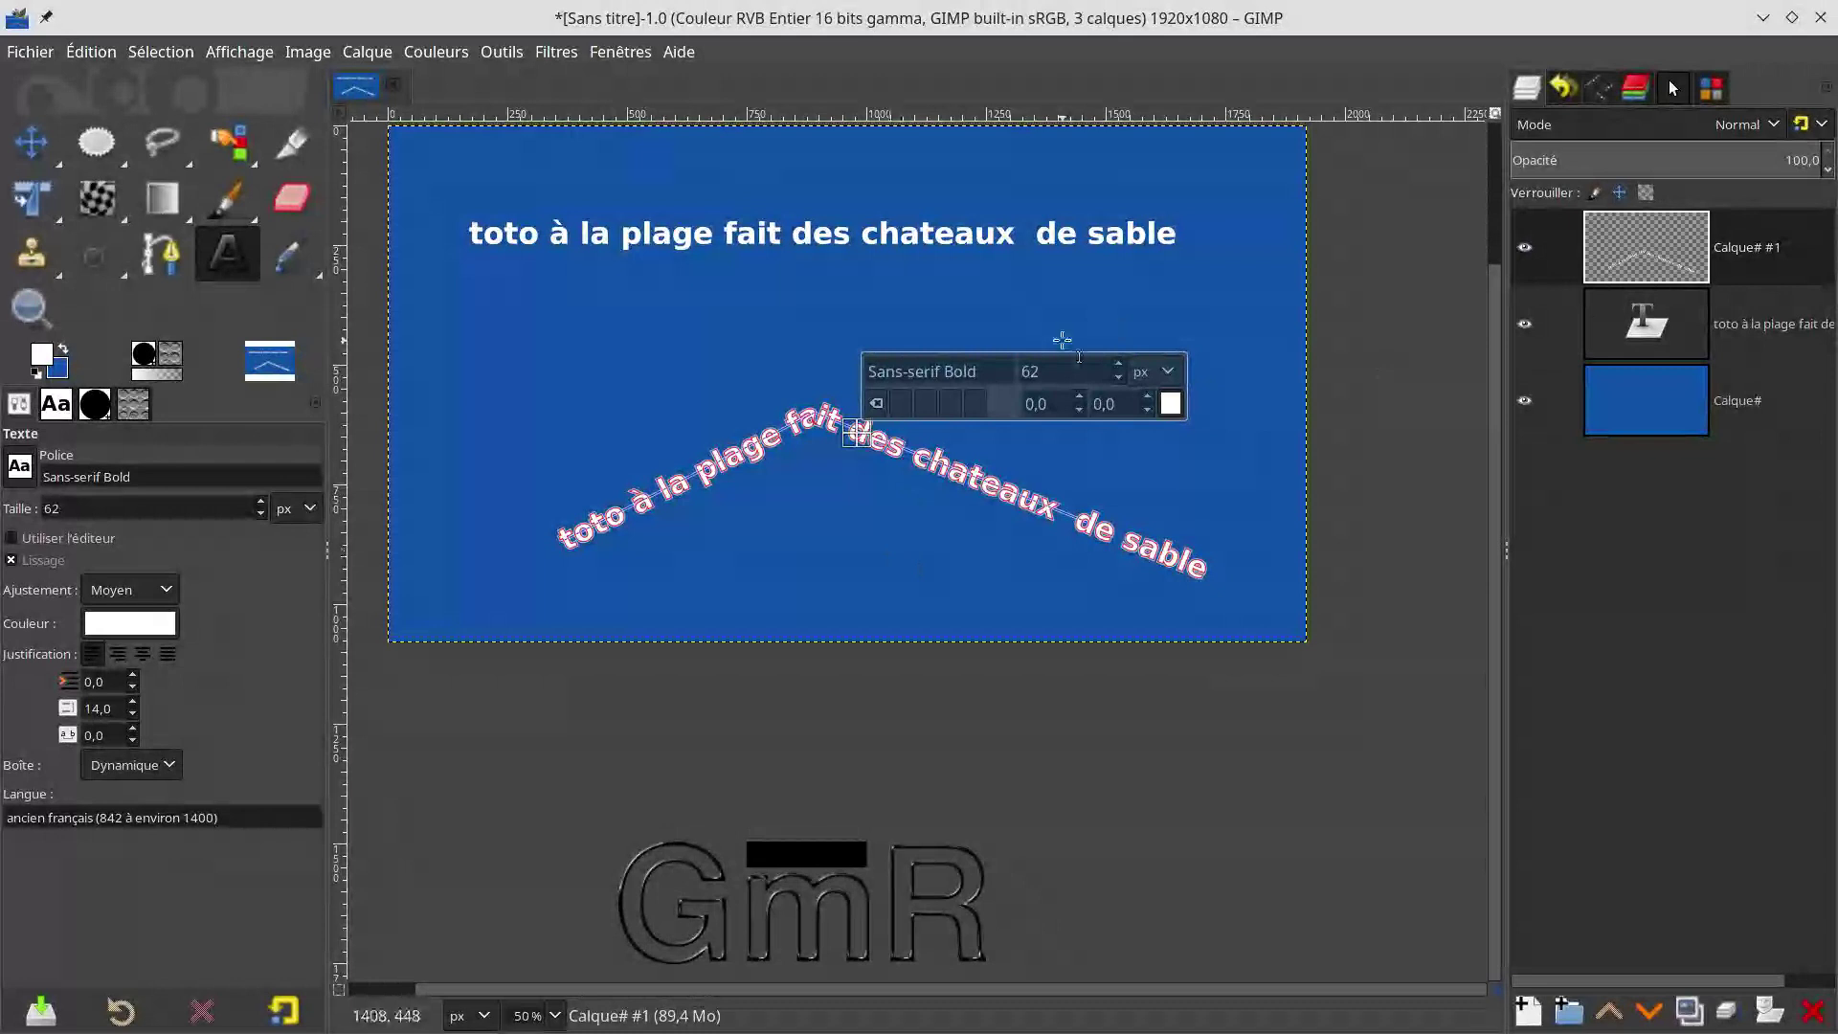
text(rffffffff)
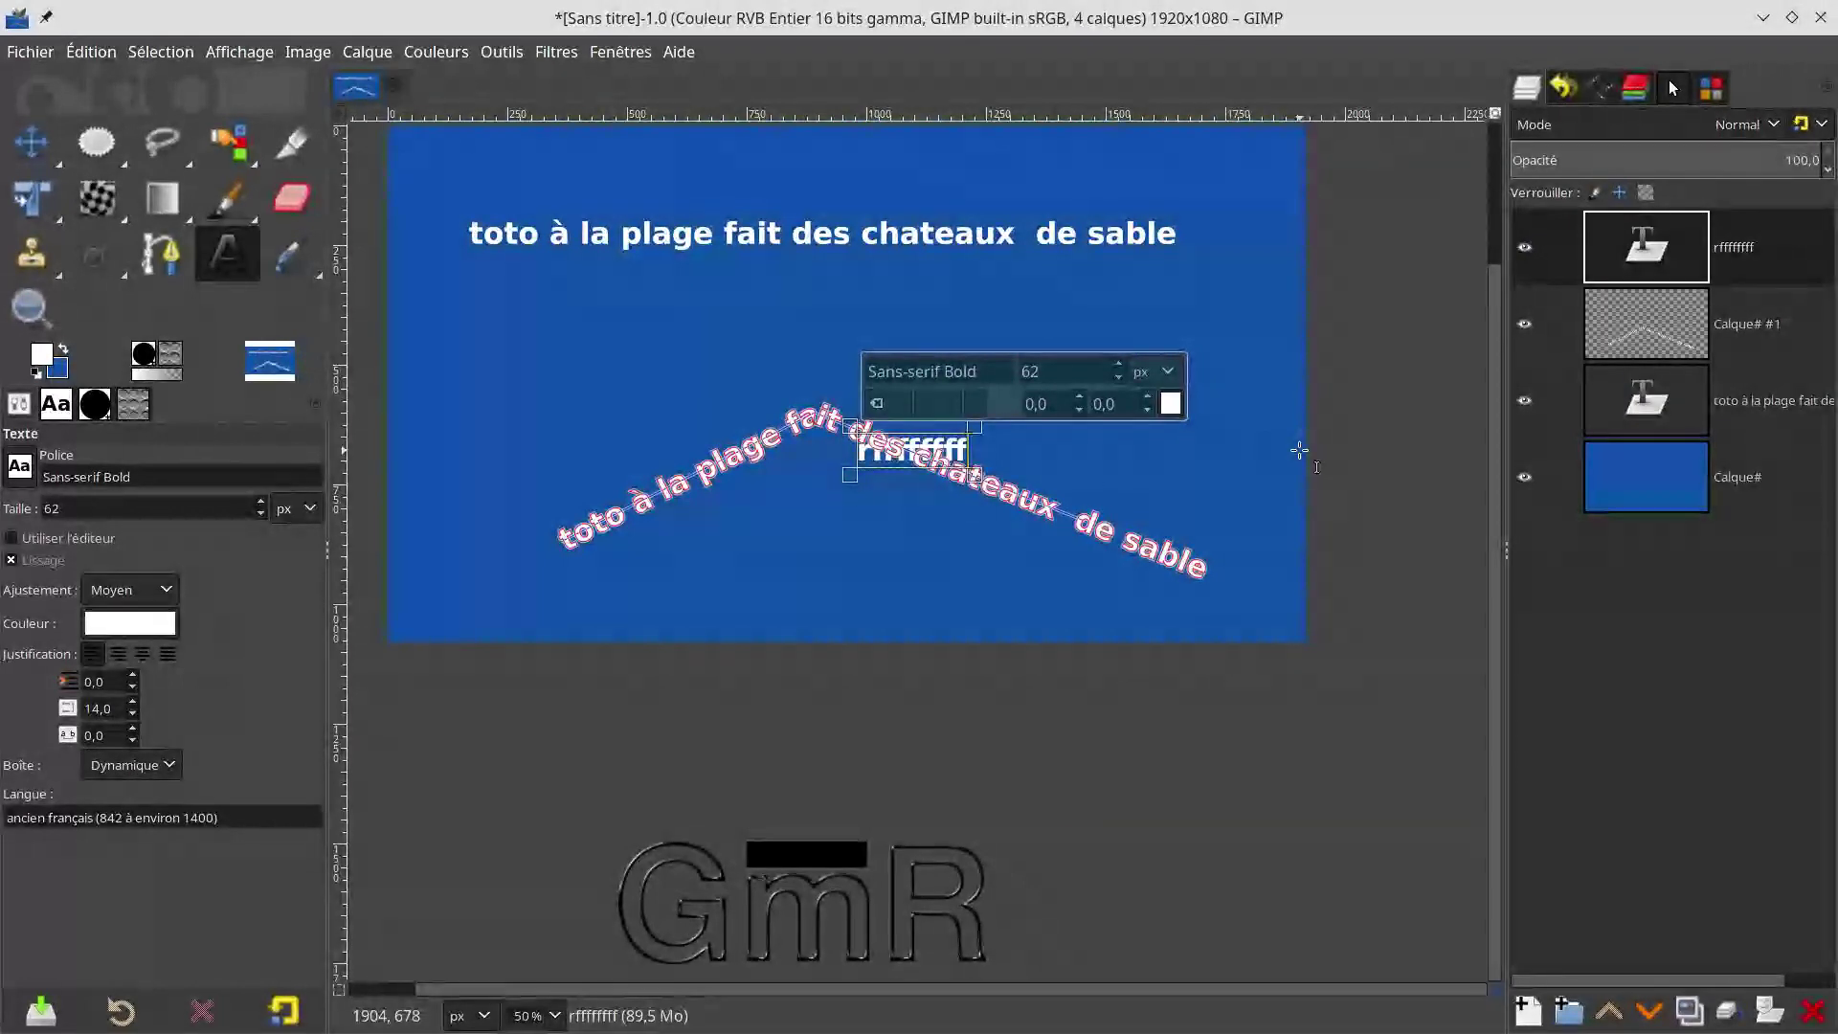
Step: Move the rffffffff text above the inverted V text and delete its layer
click(32, 148)
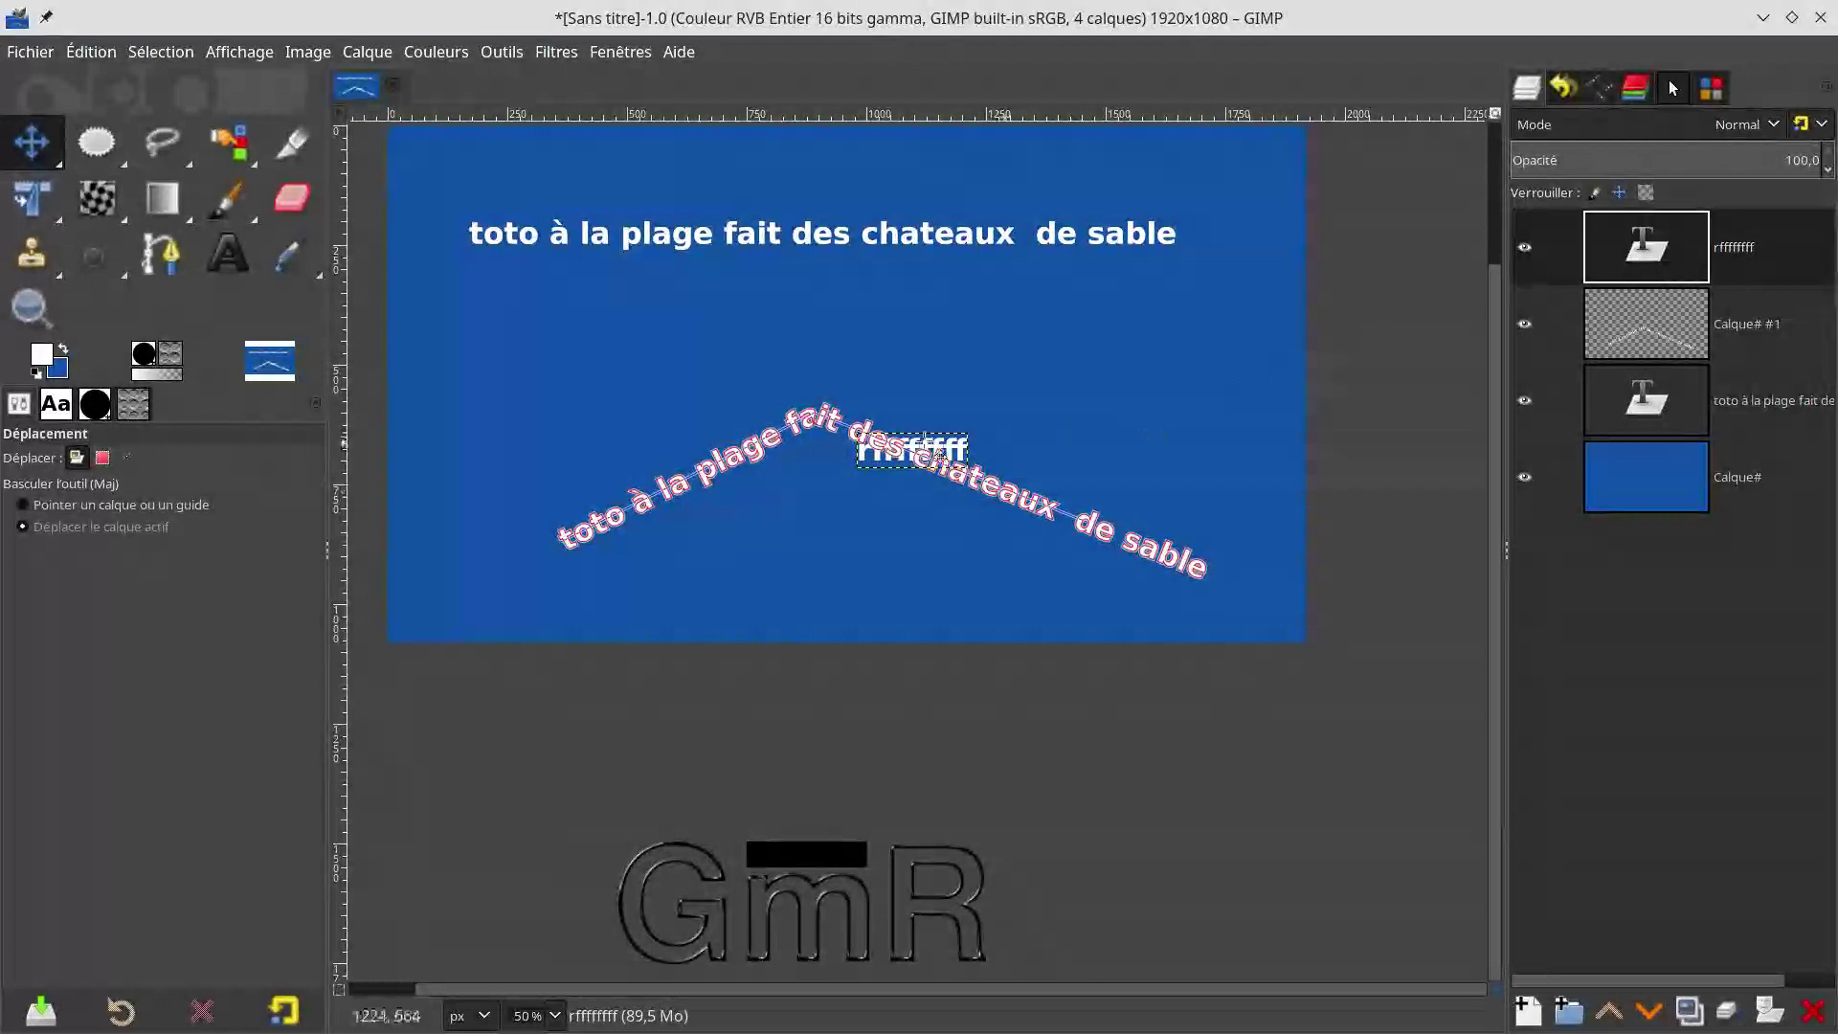
drag(946, 464, 1016, 372)
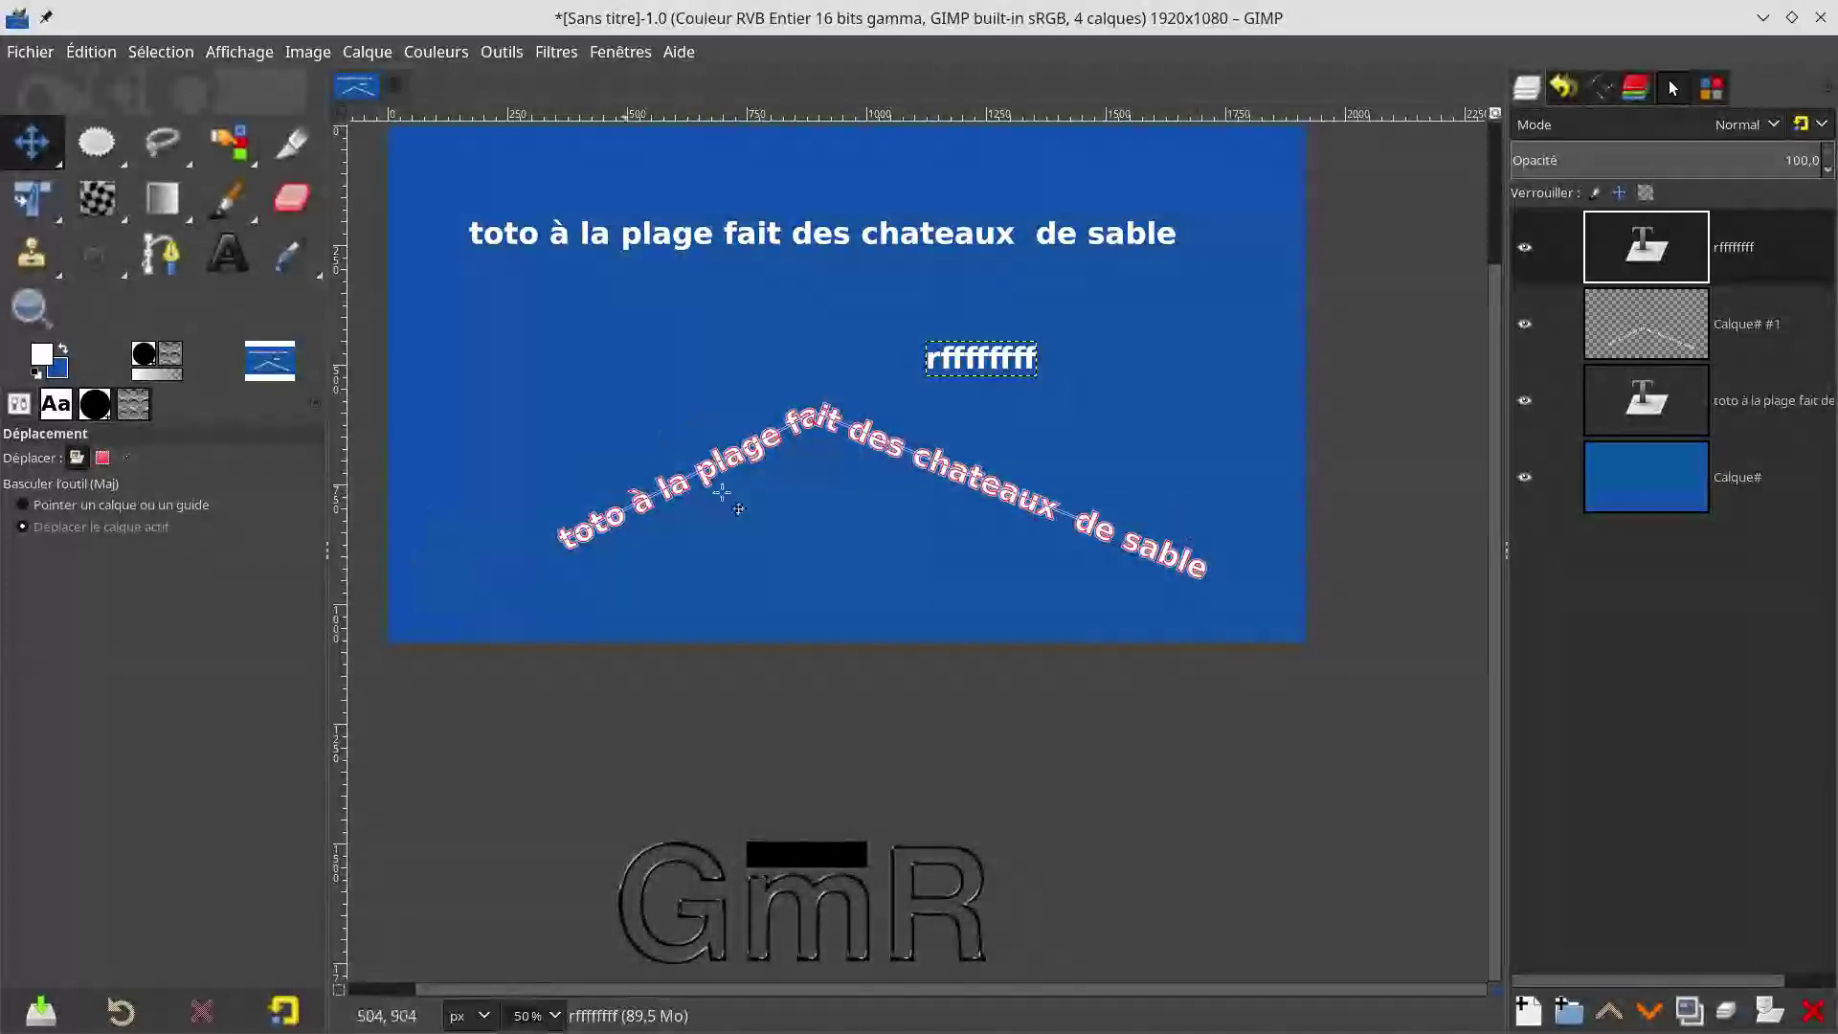
click(1649, 268)
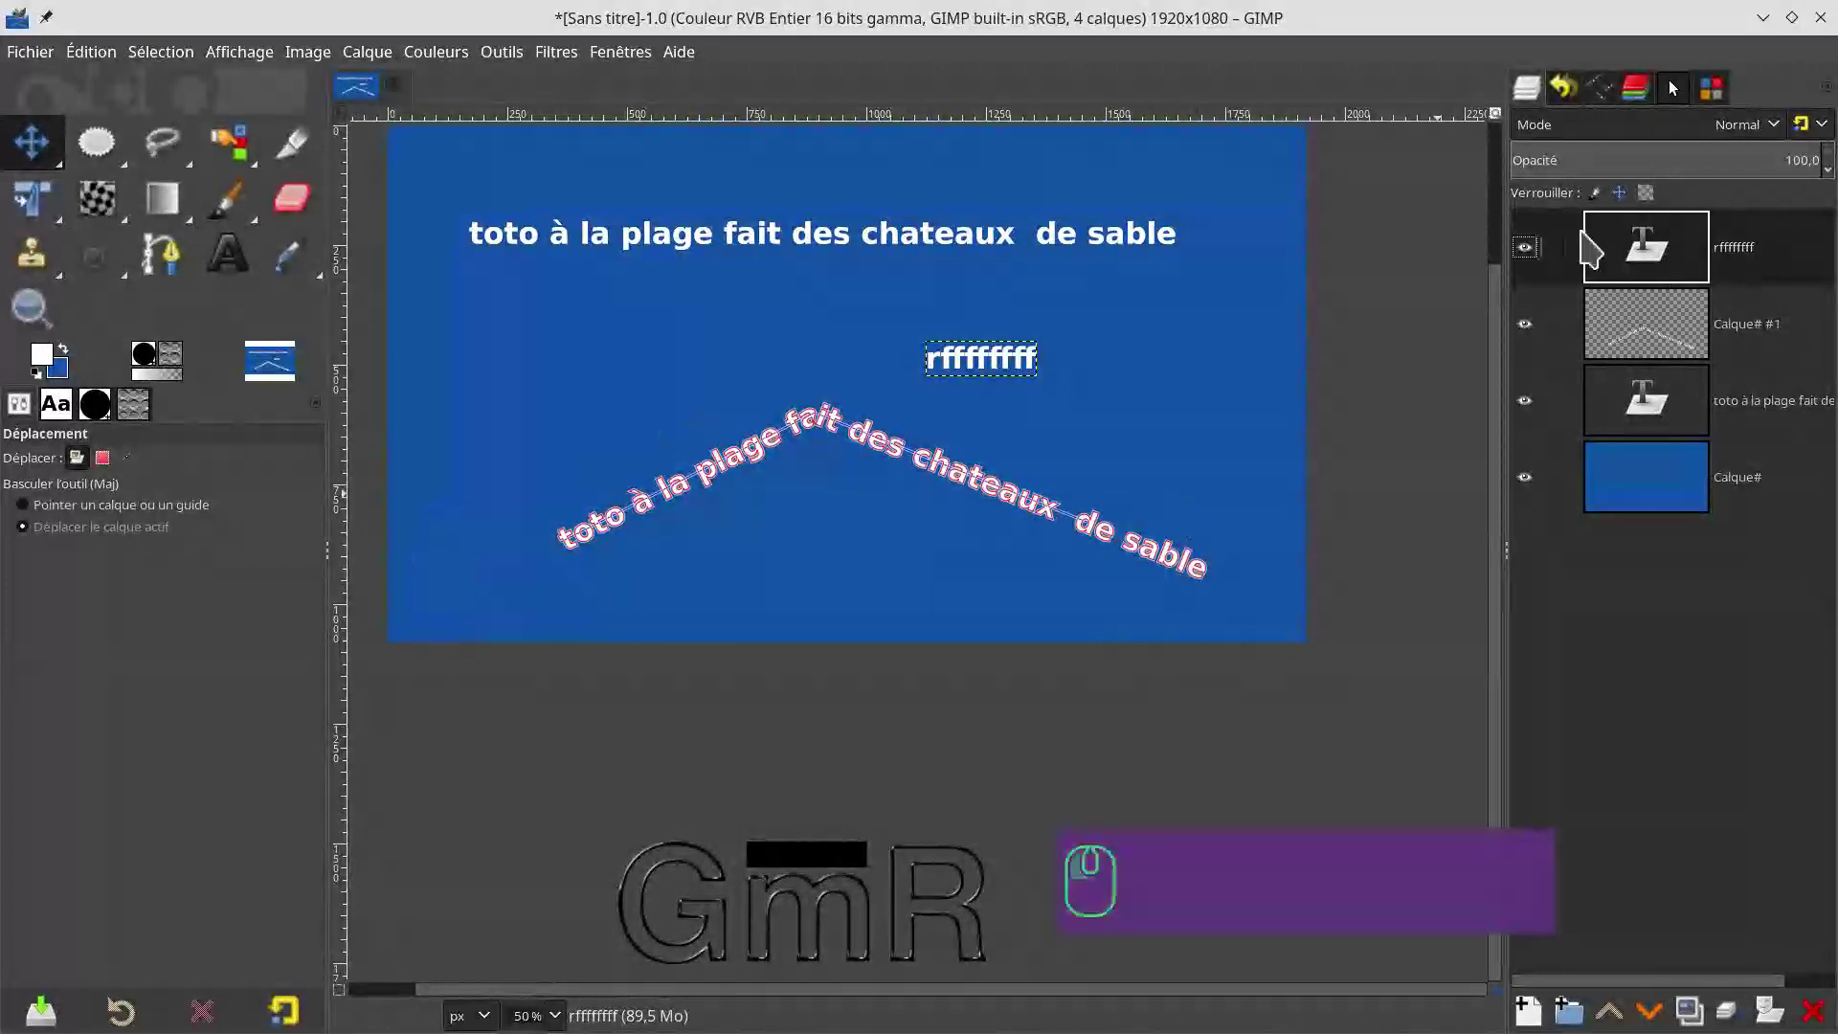
click(1814, 1012)
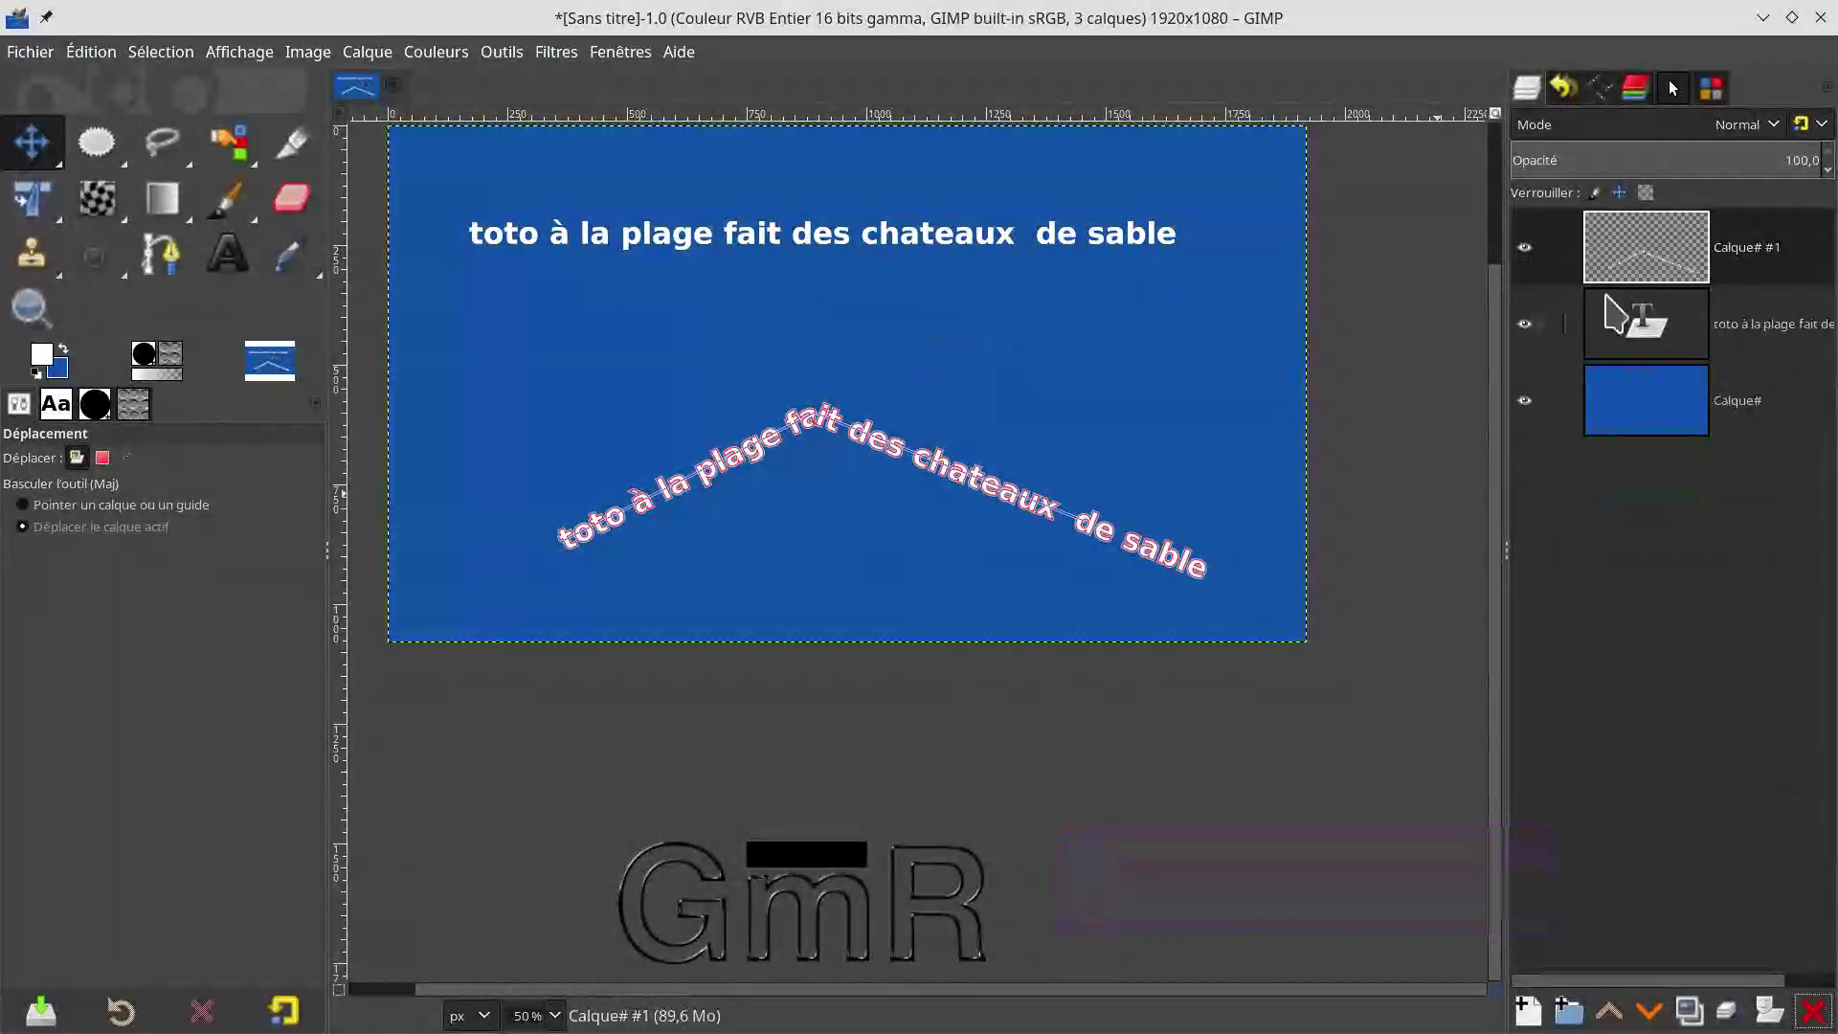
Step: Toggle the visibility of the original horizontal text layer, leaving it shown, and make that layer active
click(1532, 326)
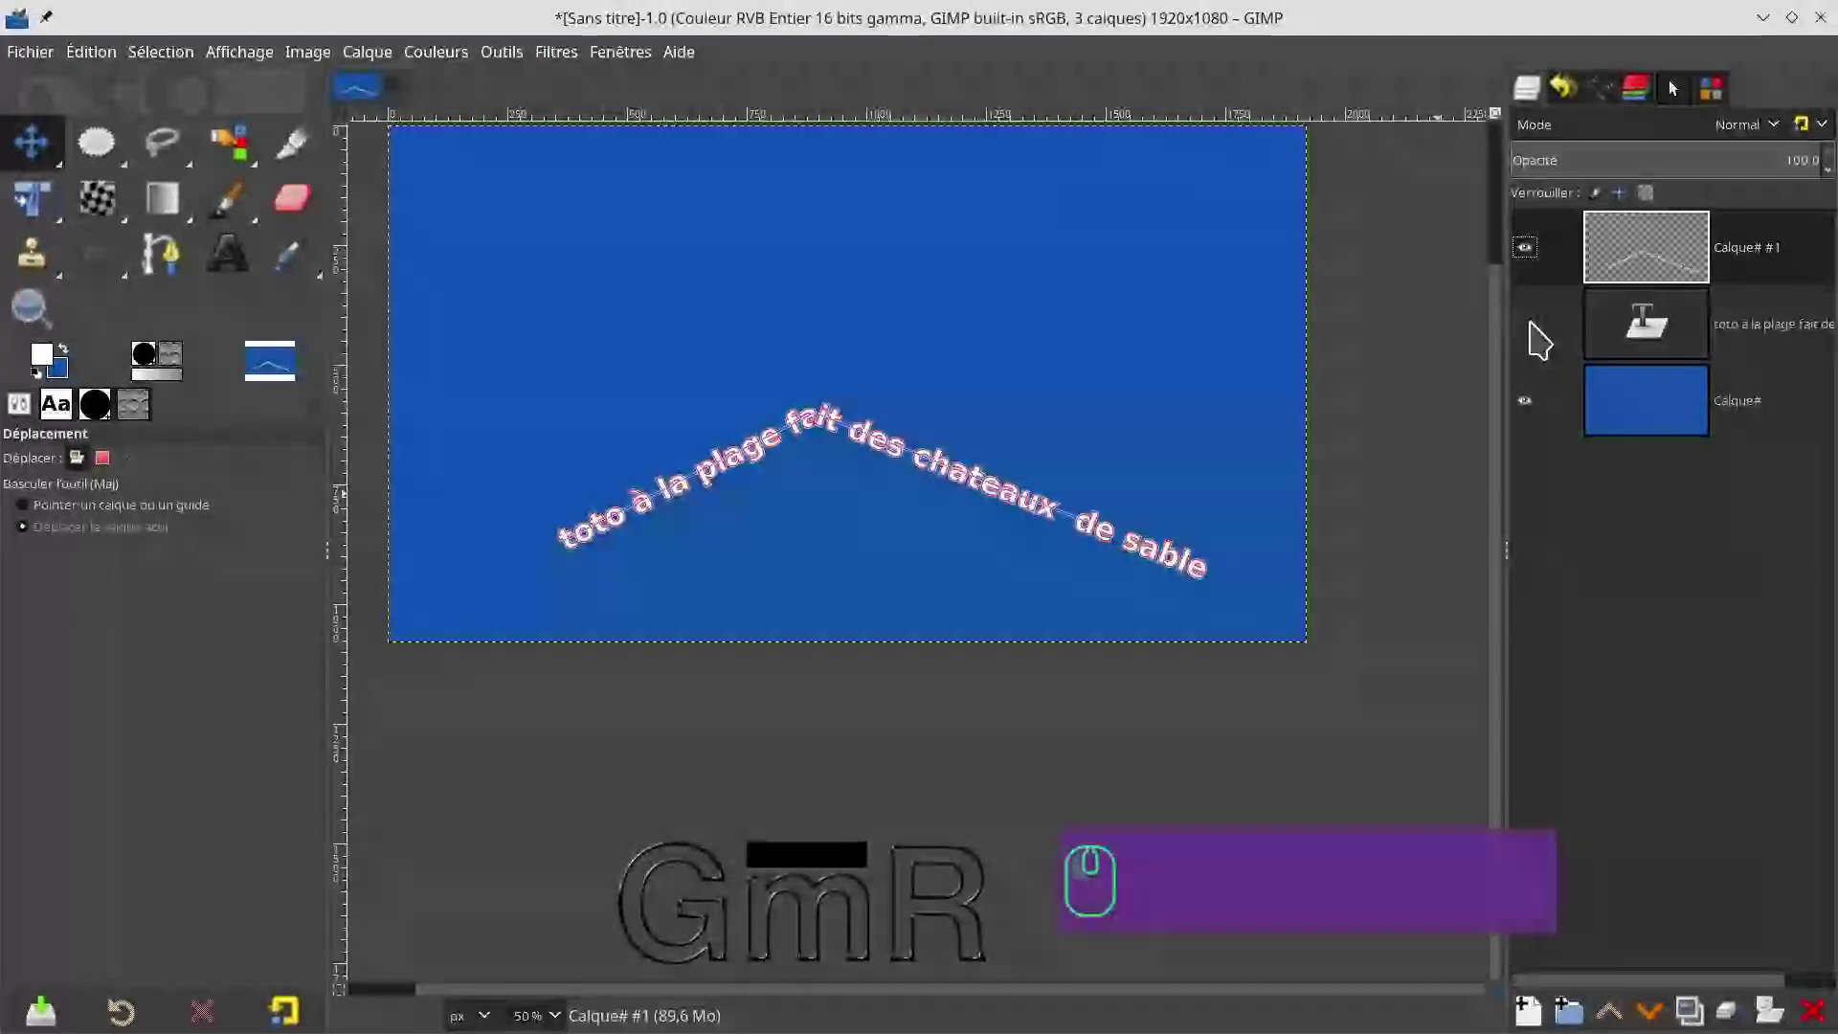
click(1530, 324)
click(1529, 324)
click(1529, 325)
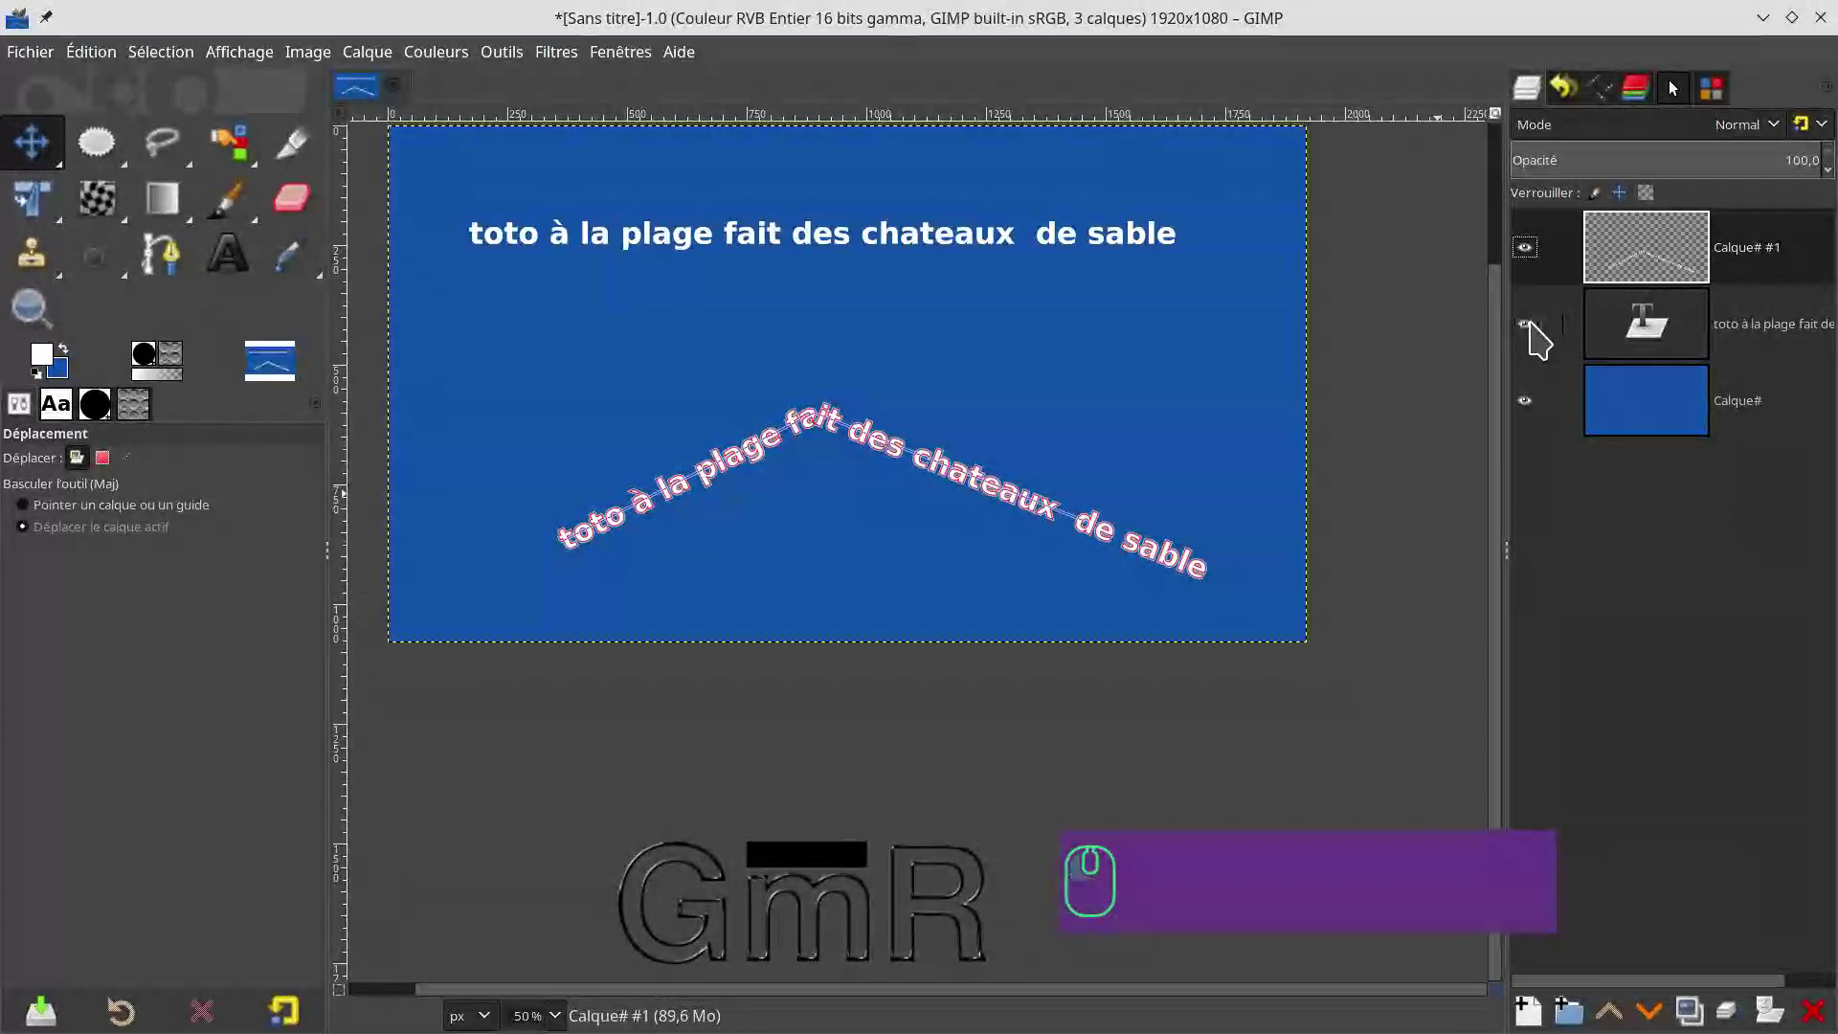
click(1703, 329)
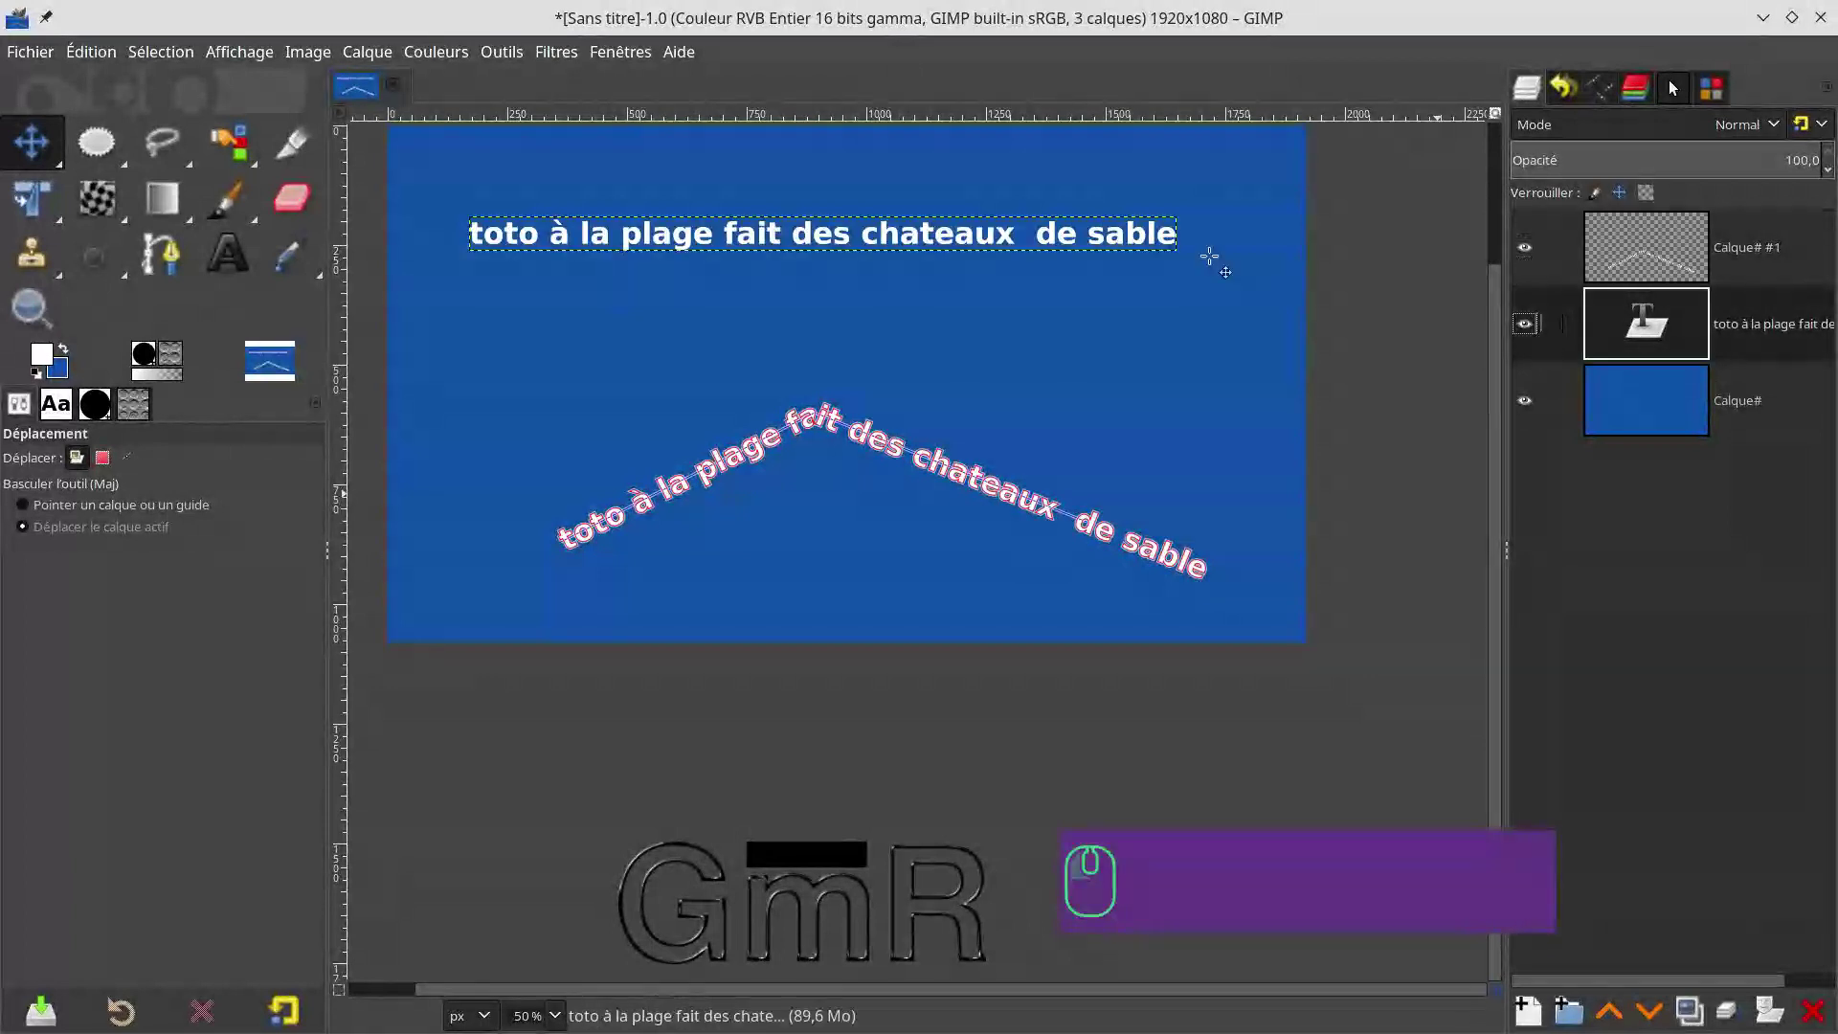
click(1040, 246)
click(1041, 237)
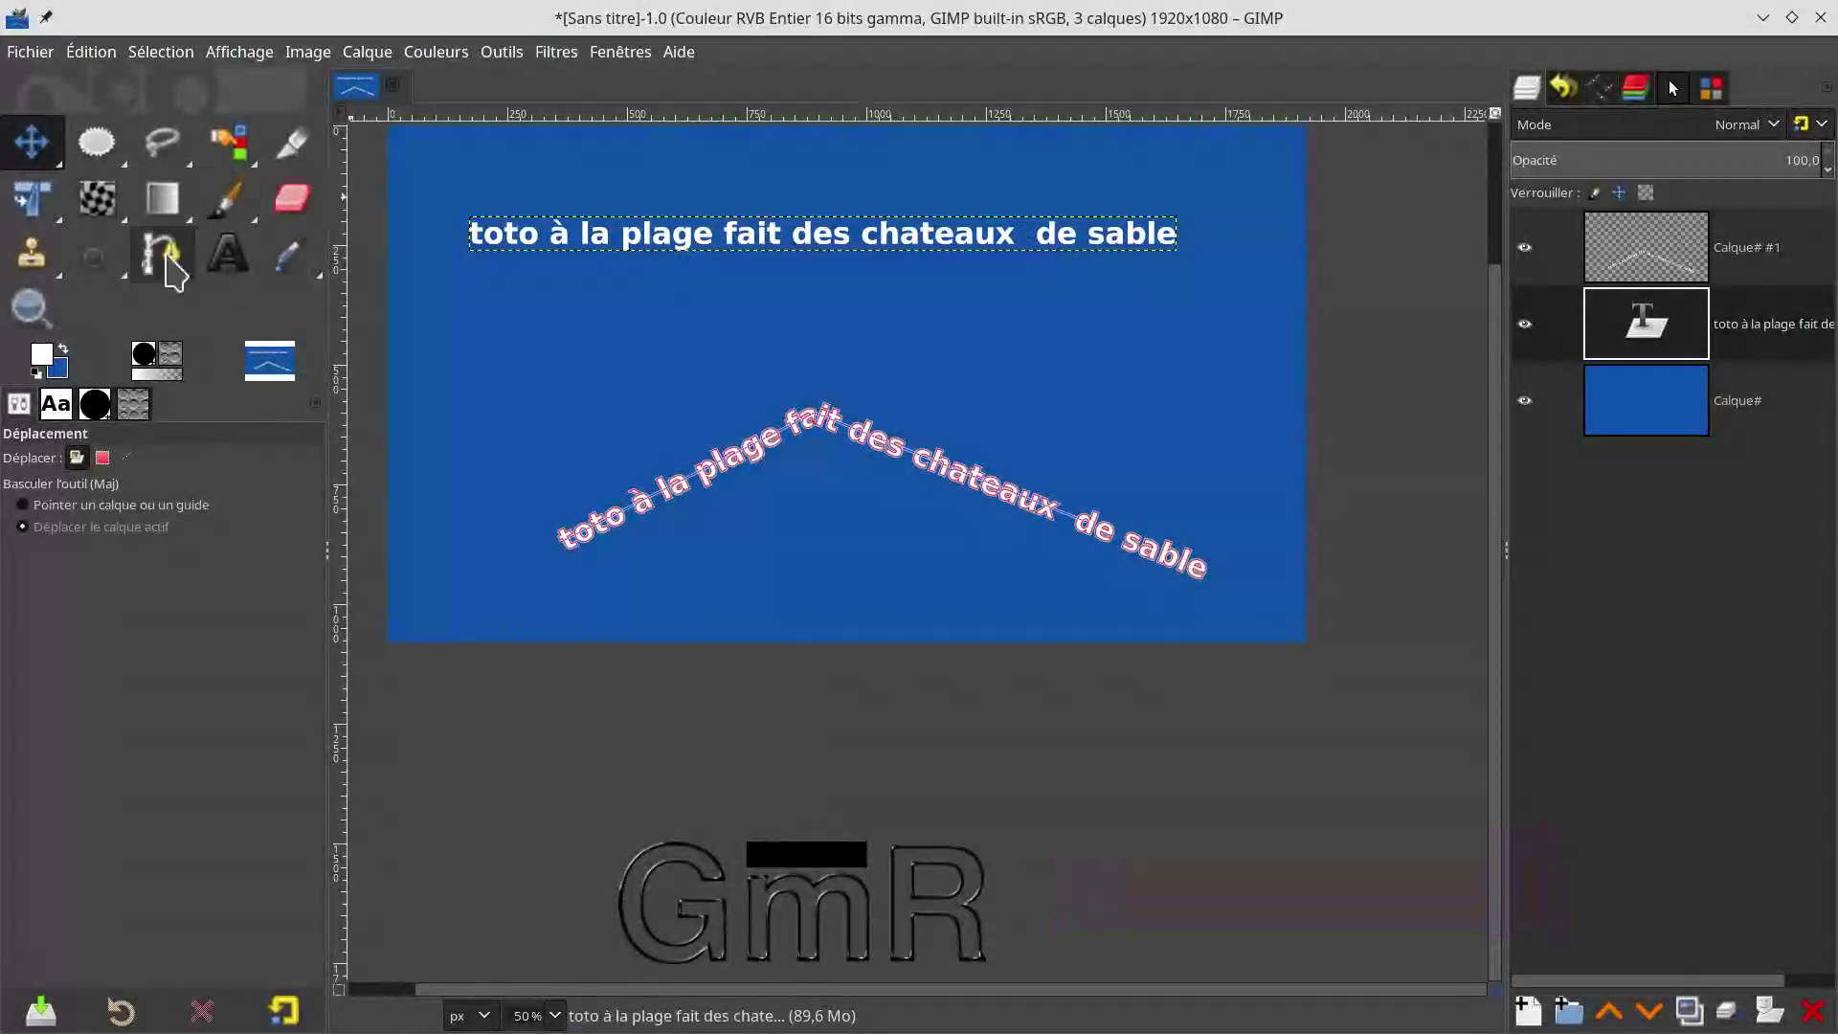
Step: Remove the extra space between "chateaux" and "de" in the horizontal text with the Text tool
click(223, 255)
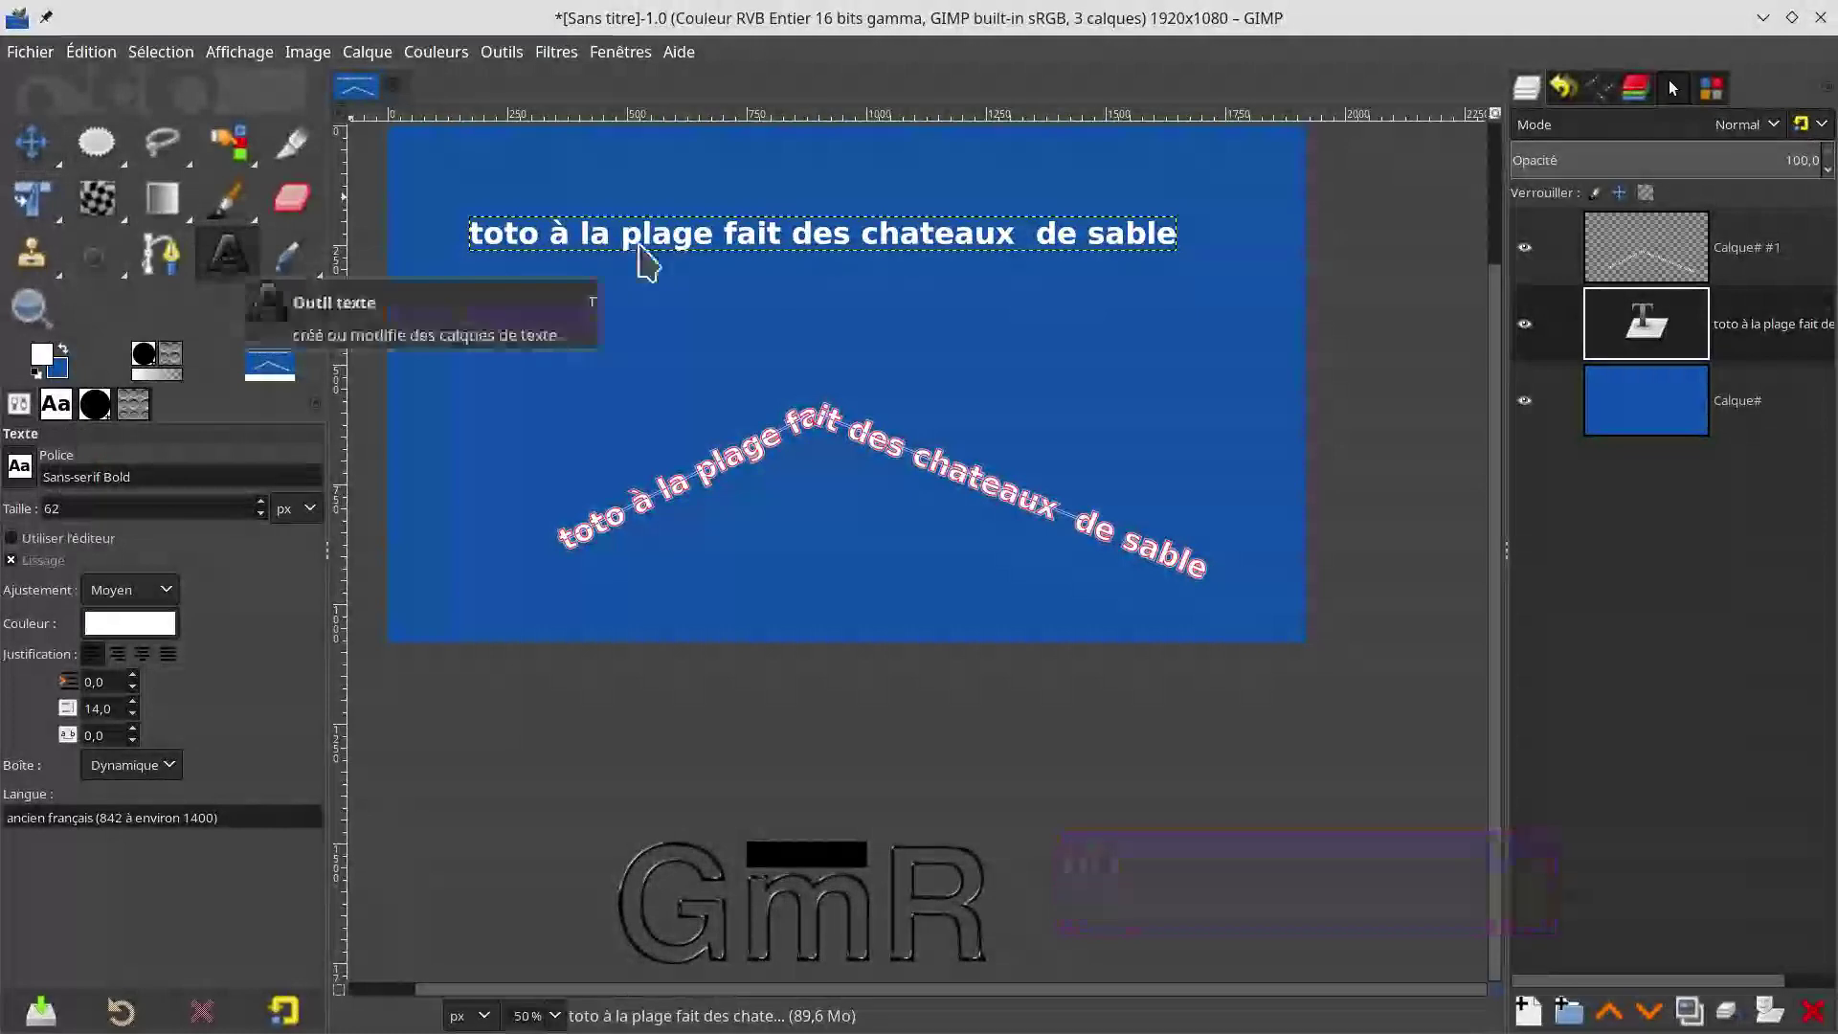
click(1049, 255)
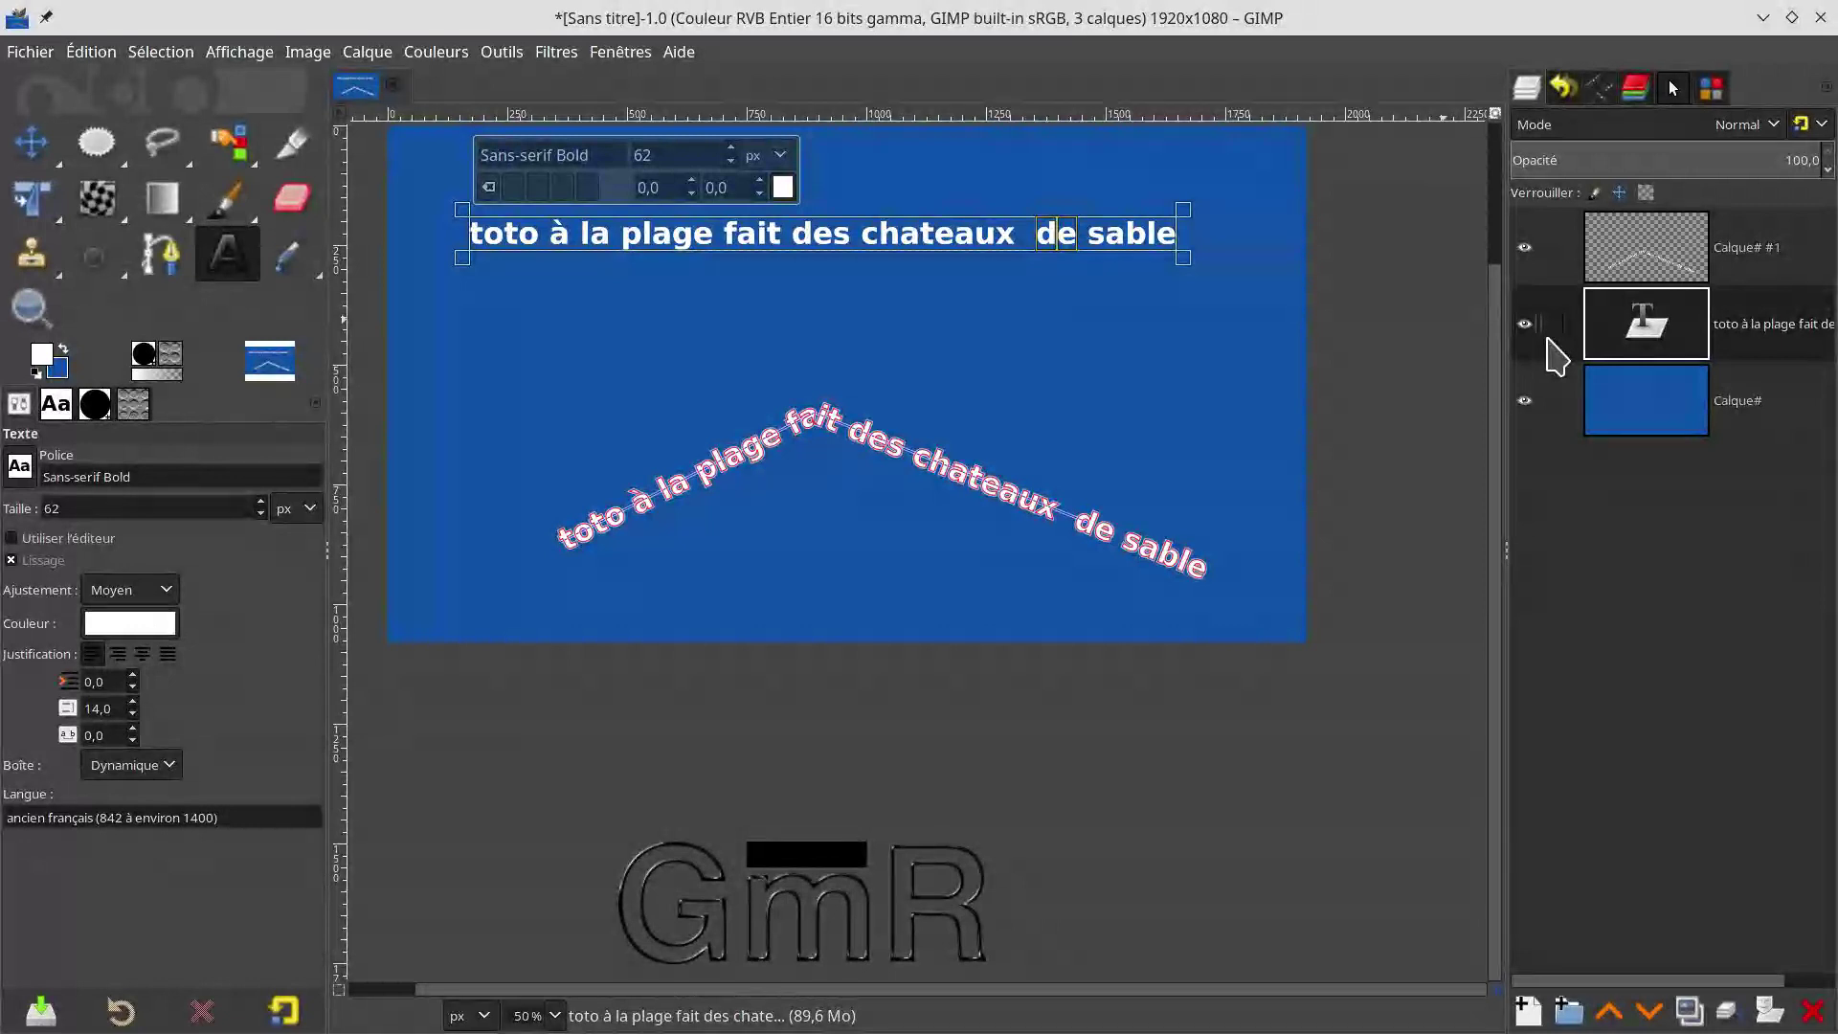
key(BackSpace)
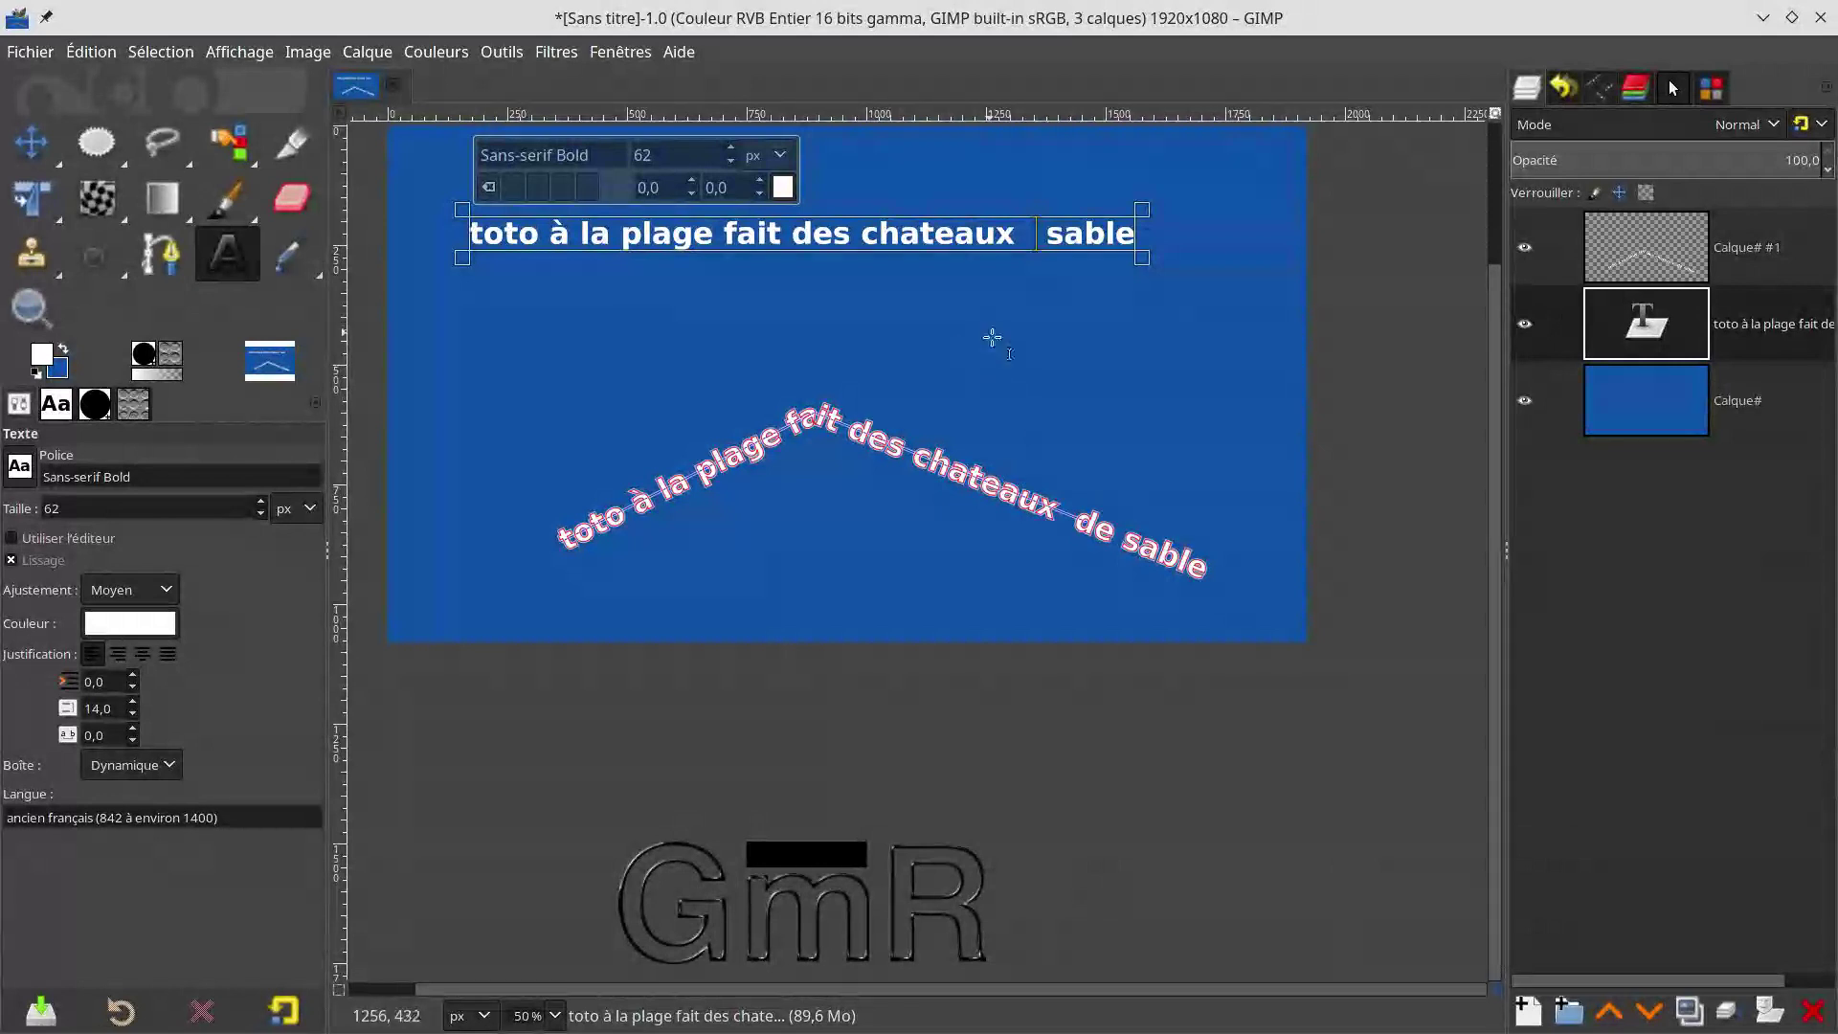
text(de)
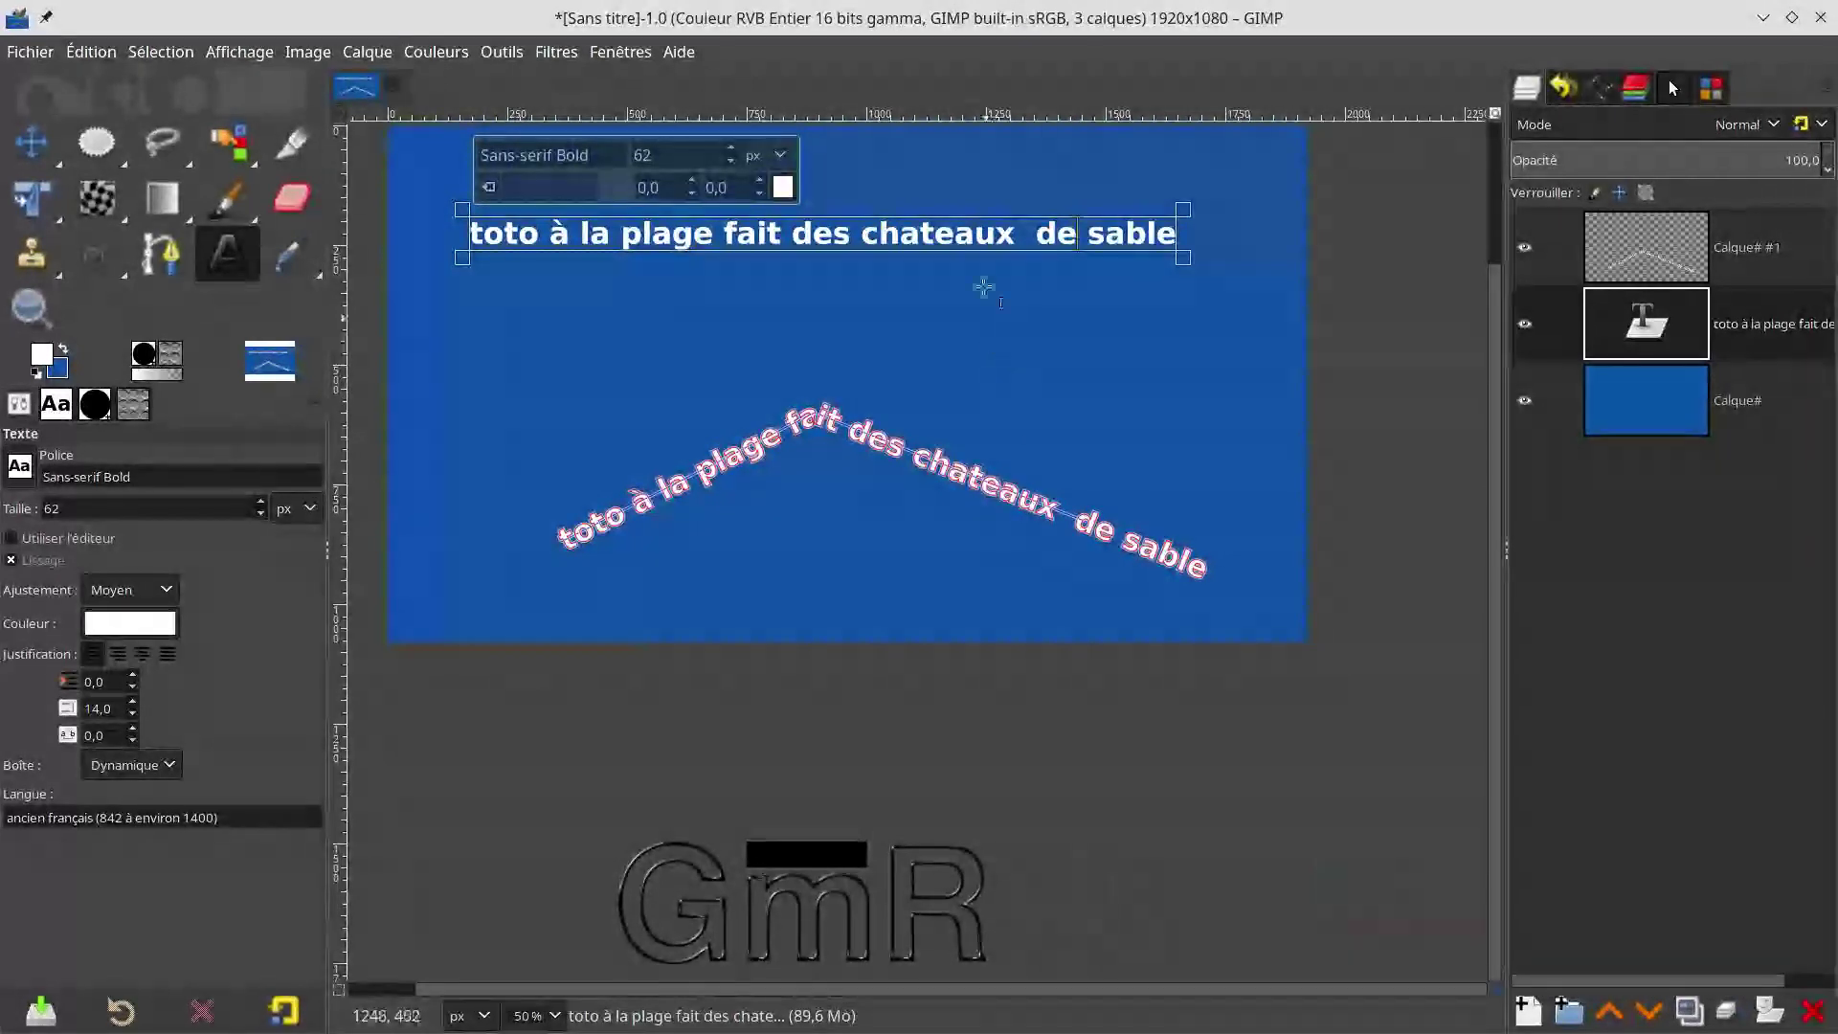
key(Left)
key(Left)
key(Left)
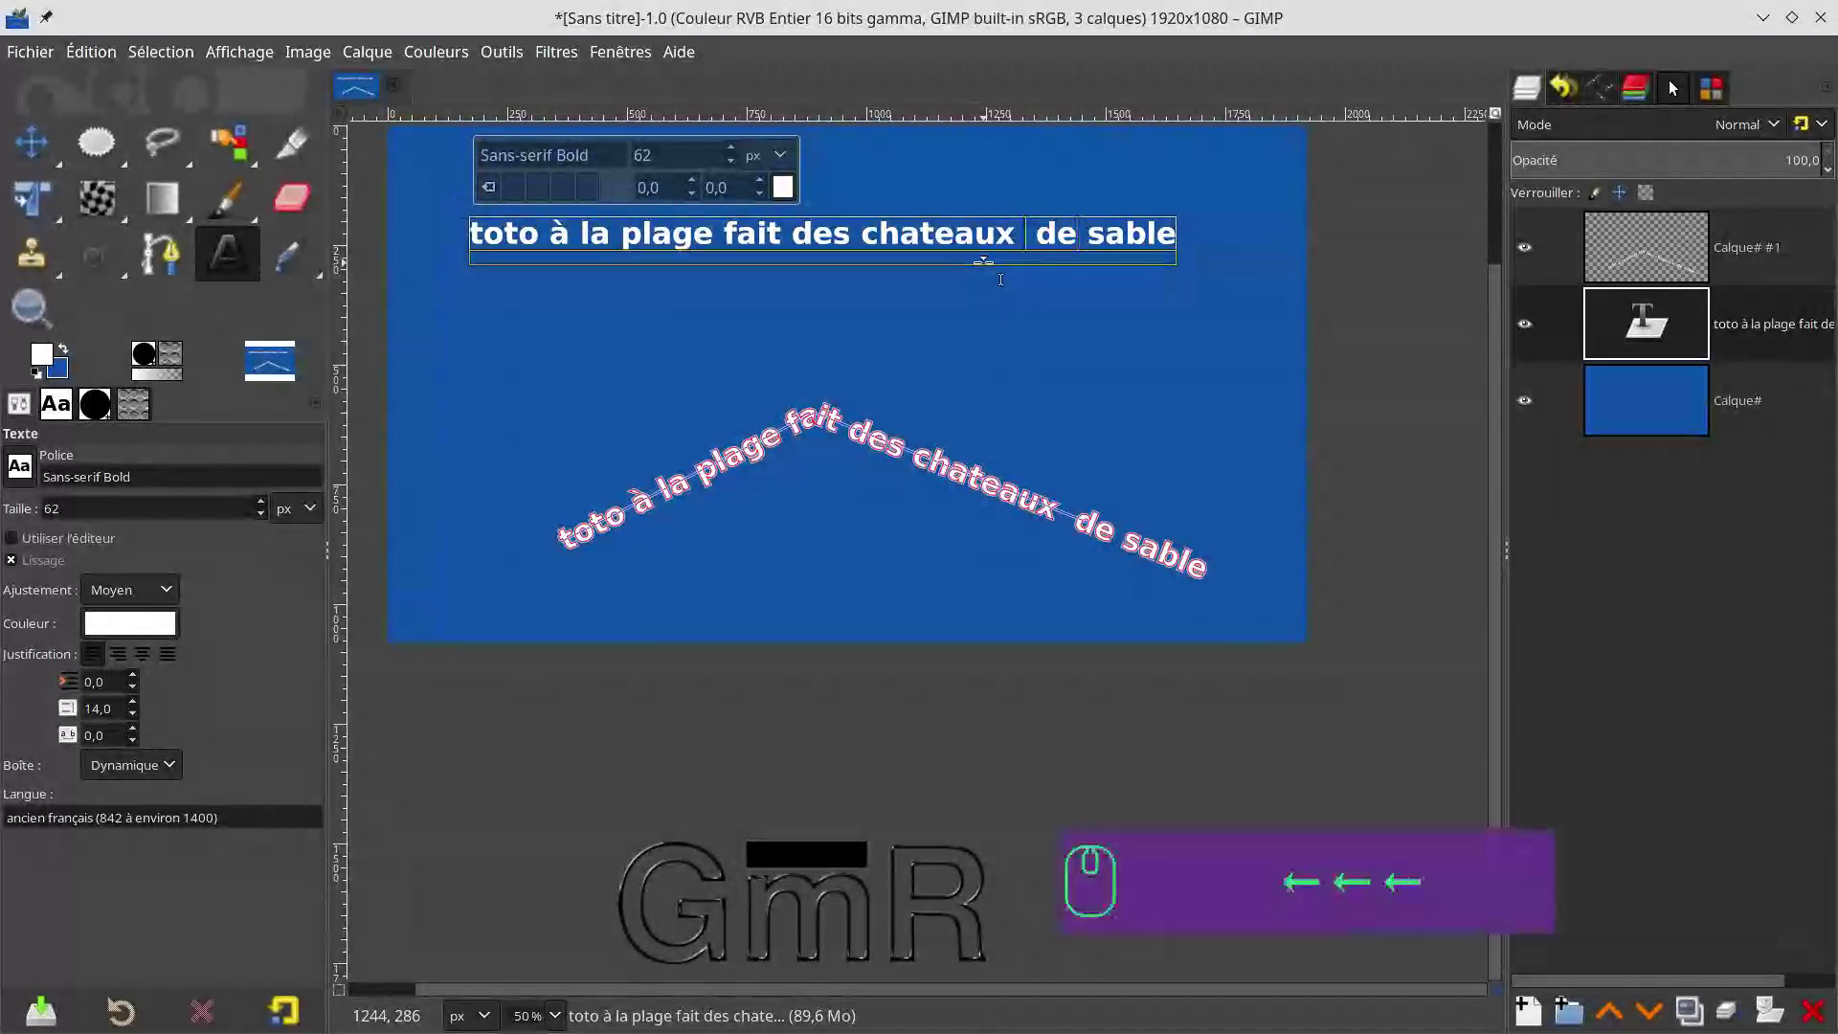
key(BackSpace)
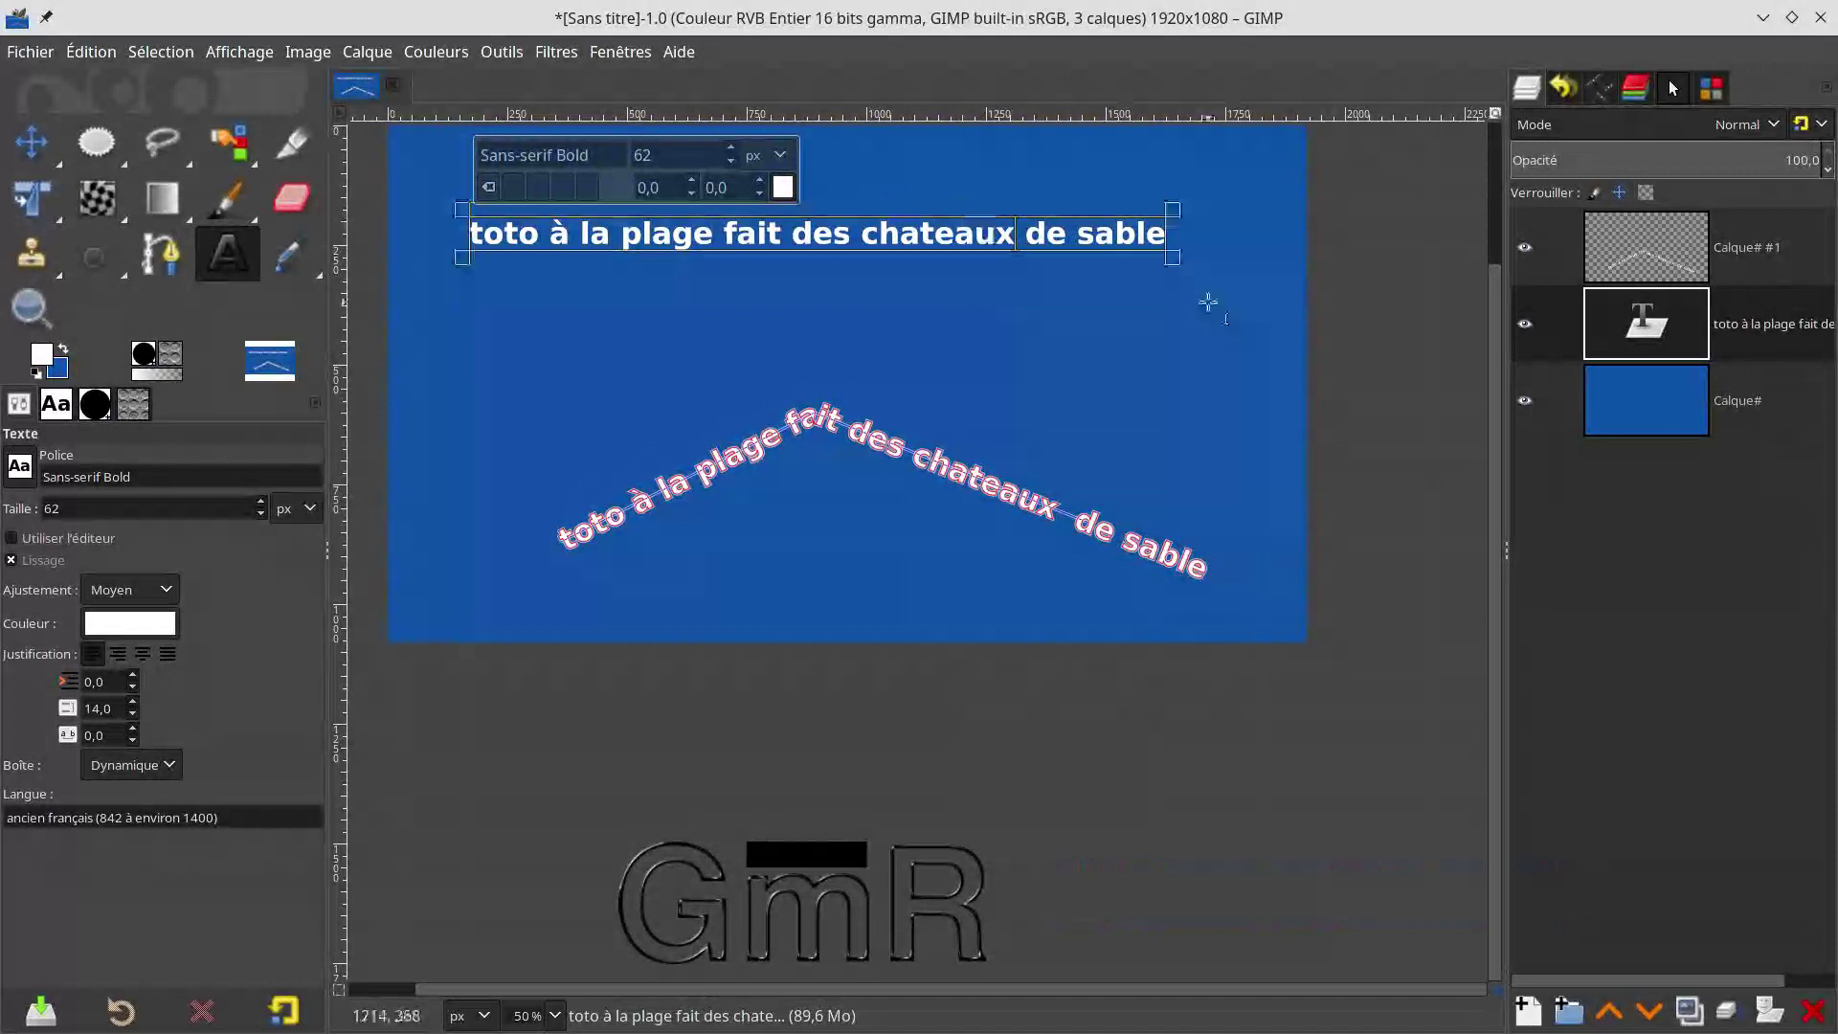
click(1079, 307)
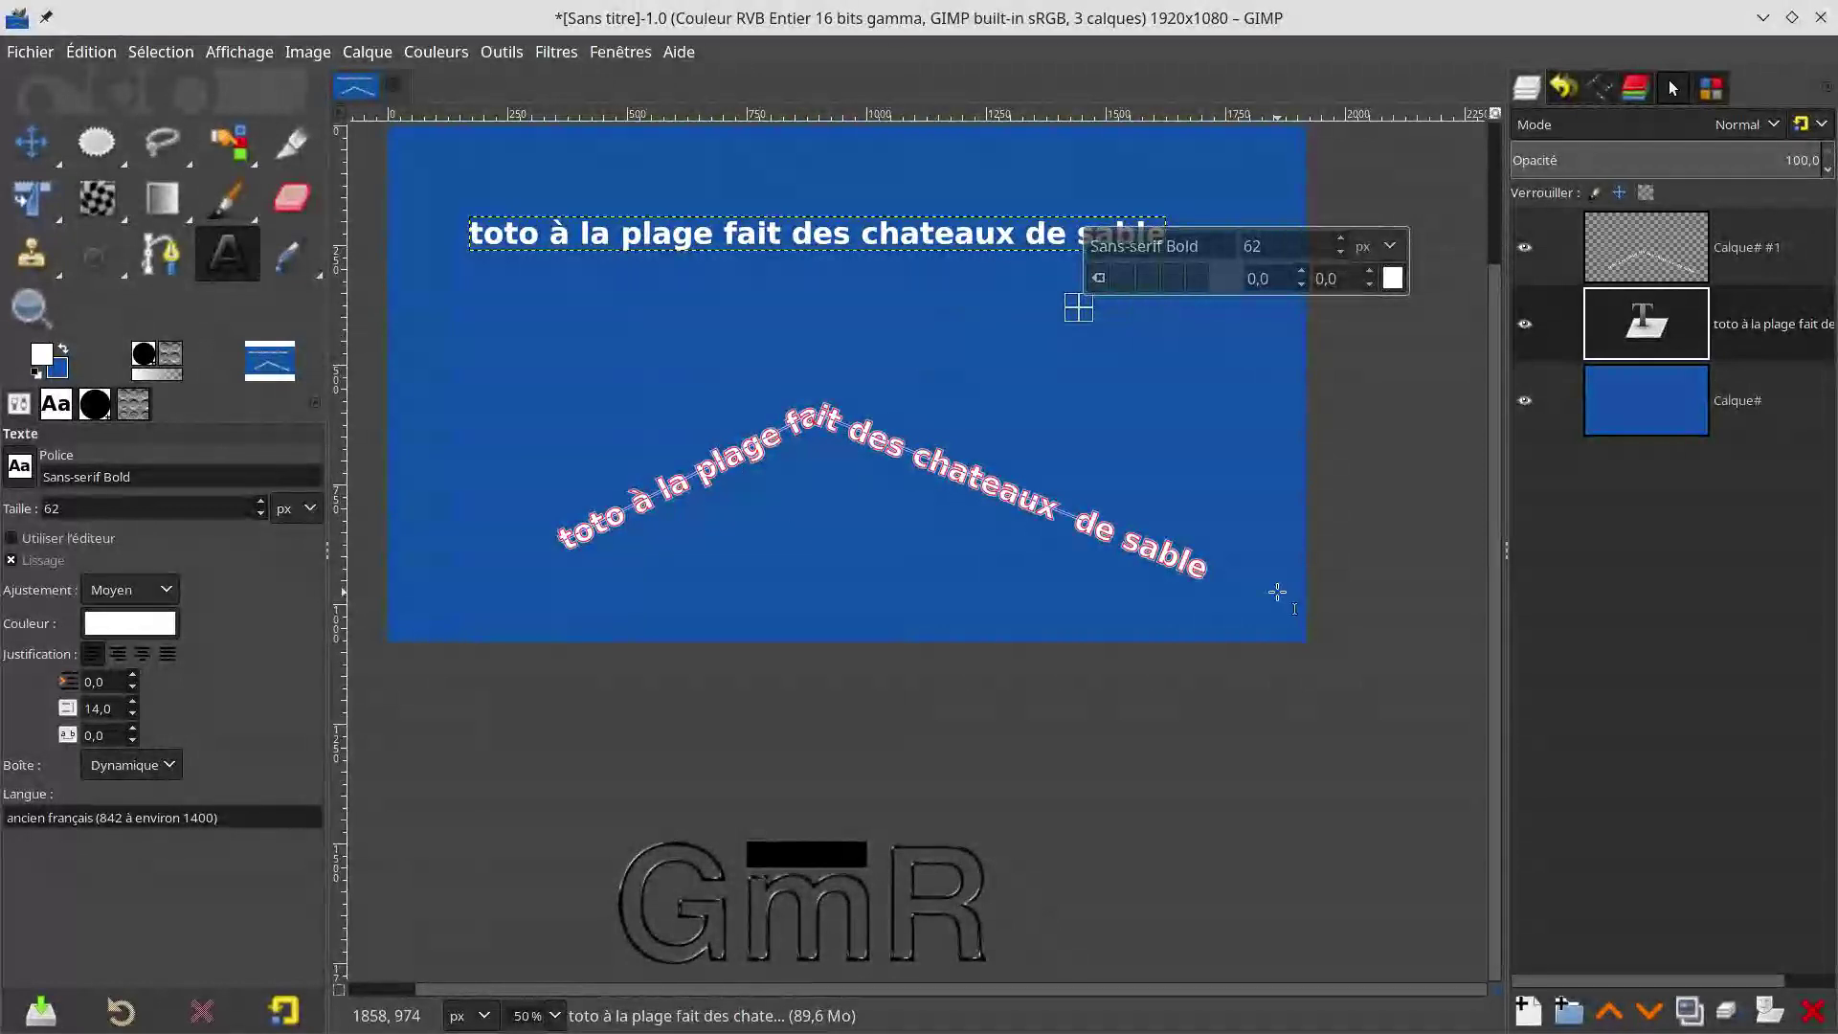
Step: Hide the Calque# #1 layer and make the horizontal text layer active
click(1685, 263)
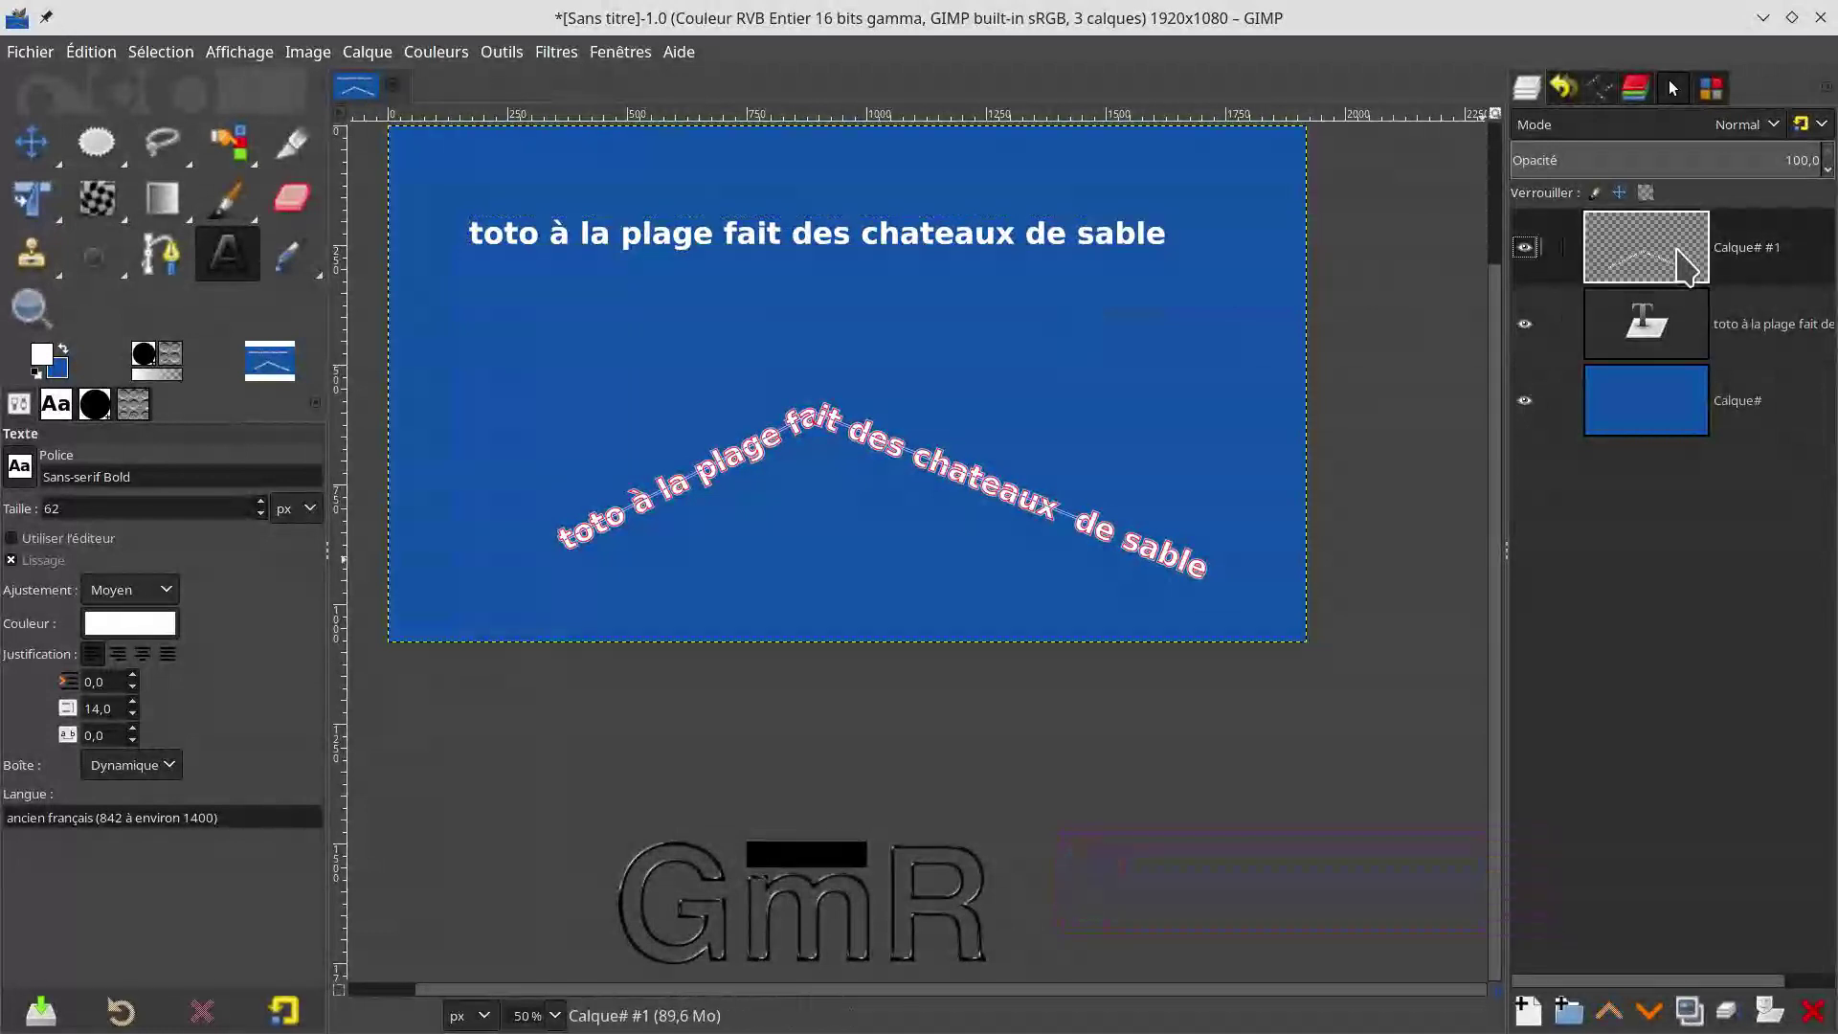
click(1525, 247)
click(1628, 330)
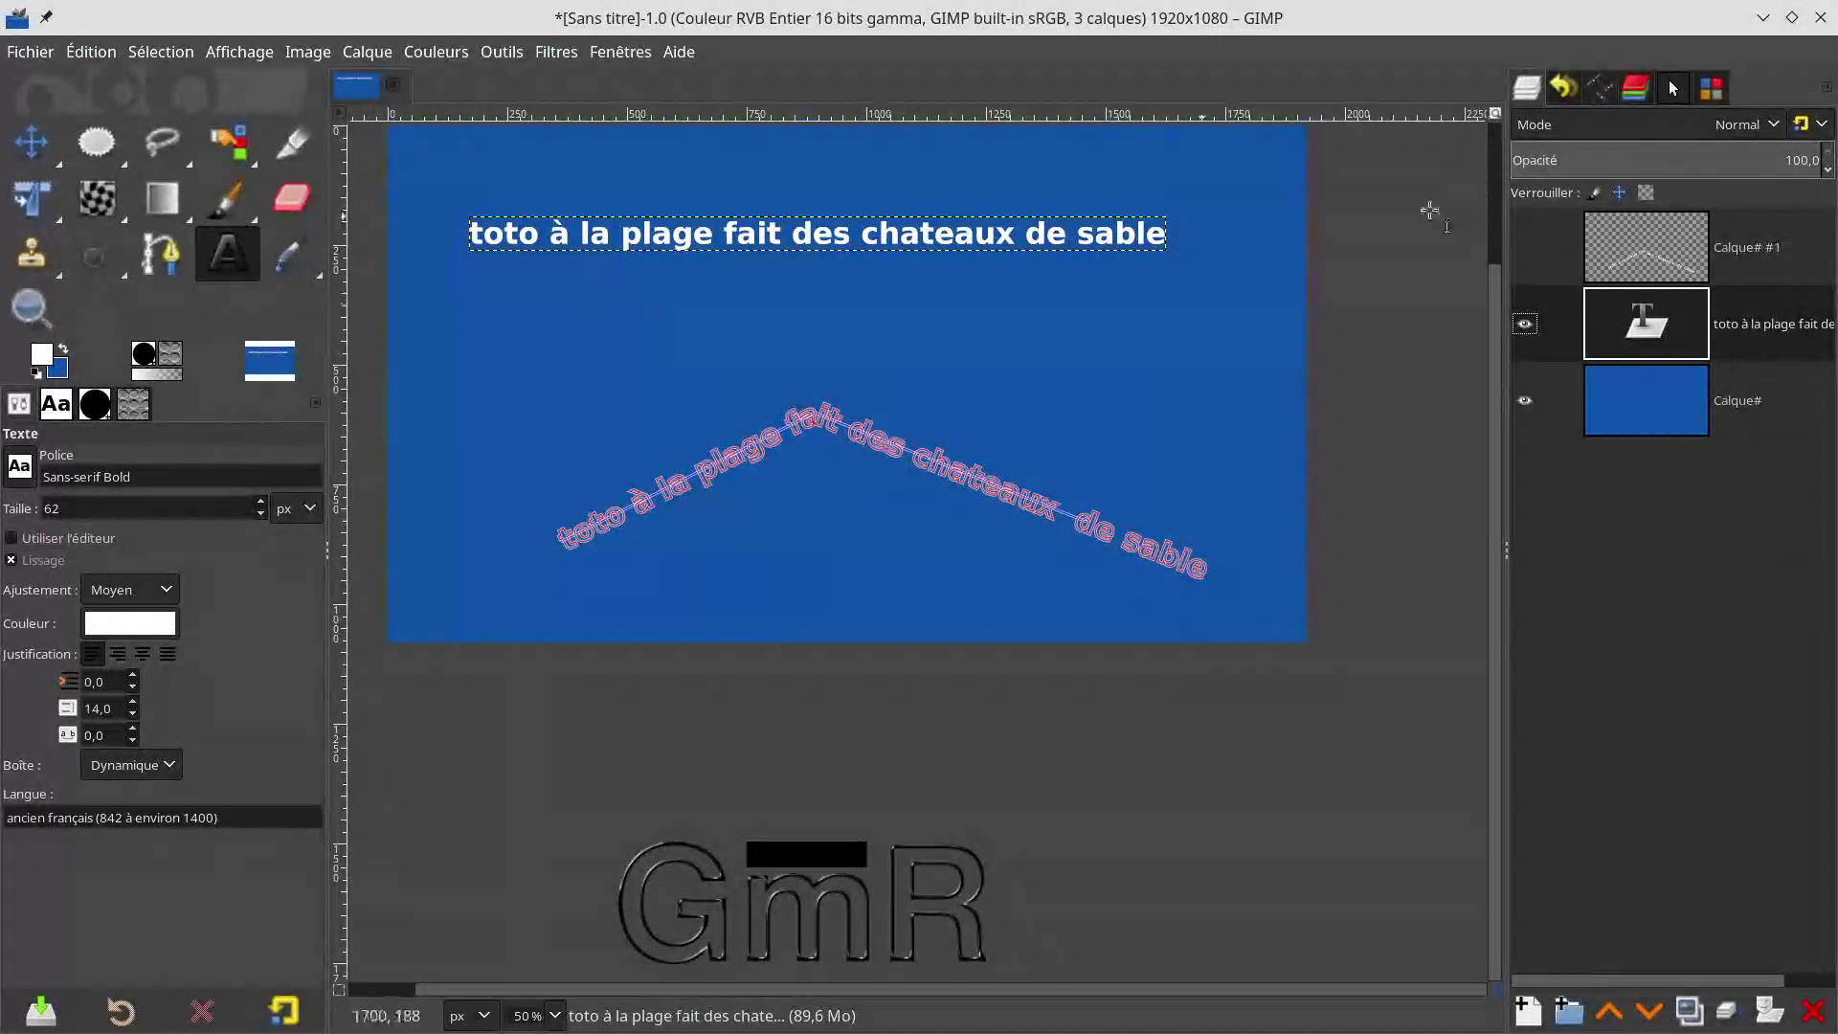
Step: Hide the inverted V text outline and the Sans nom path, and show the wavy Sans nom #1 path
click(1600, 88)
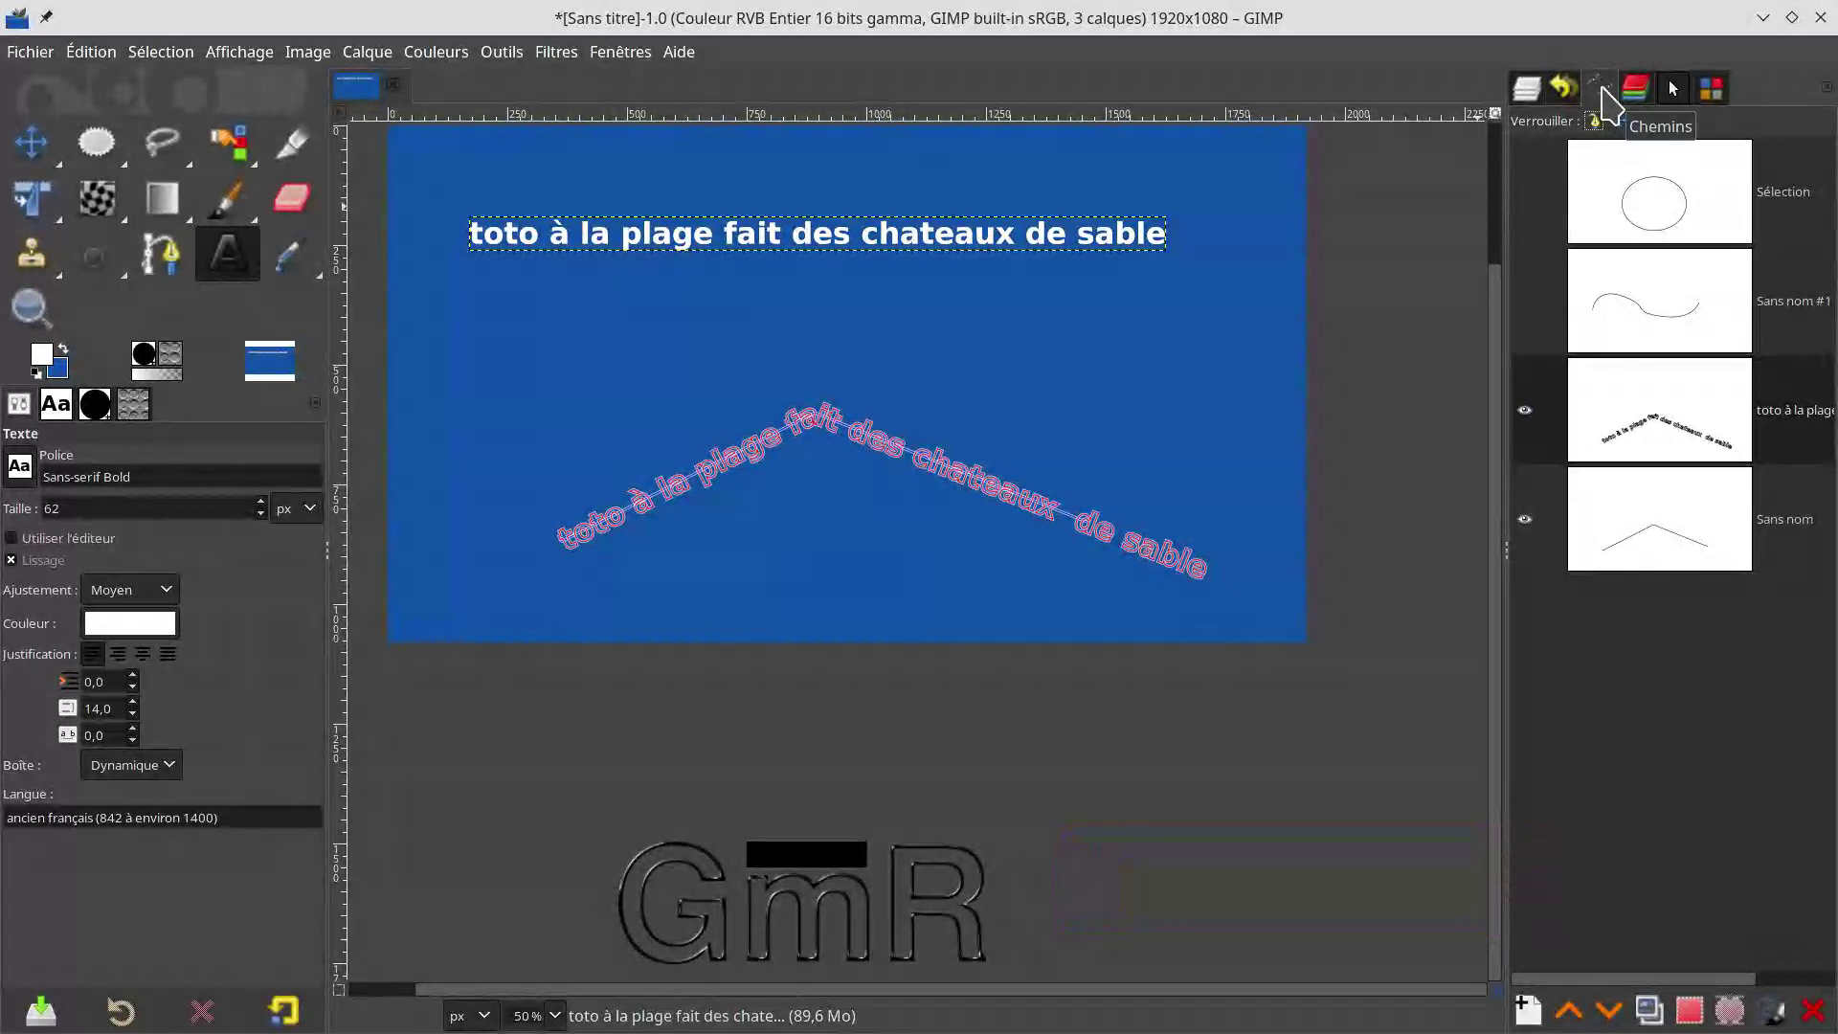
click(1528, 411)
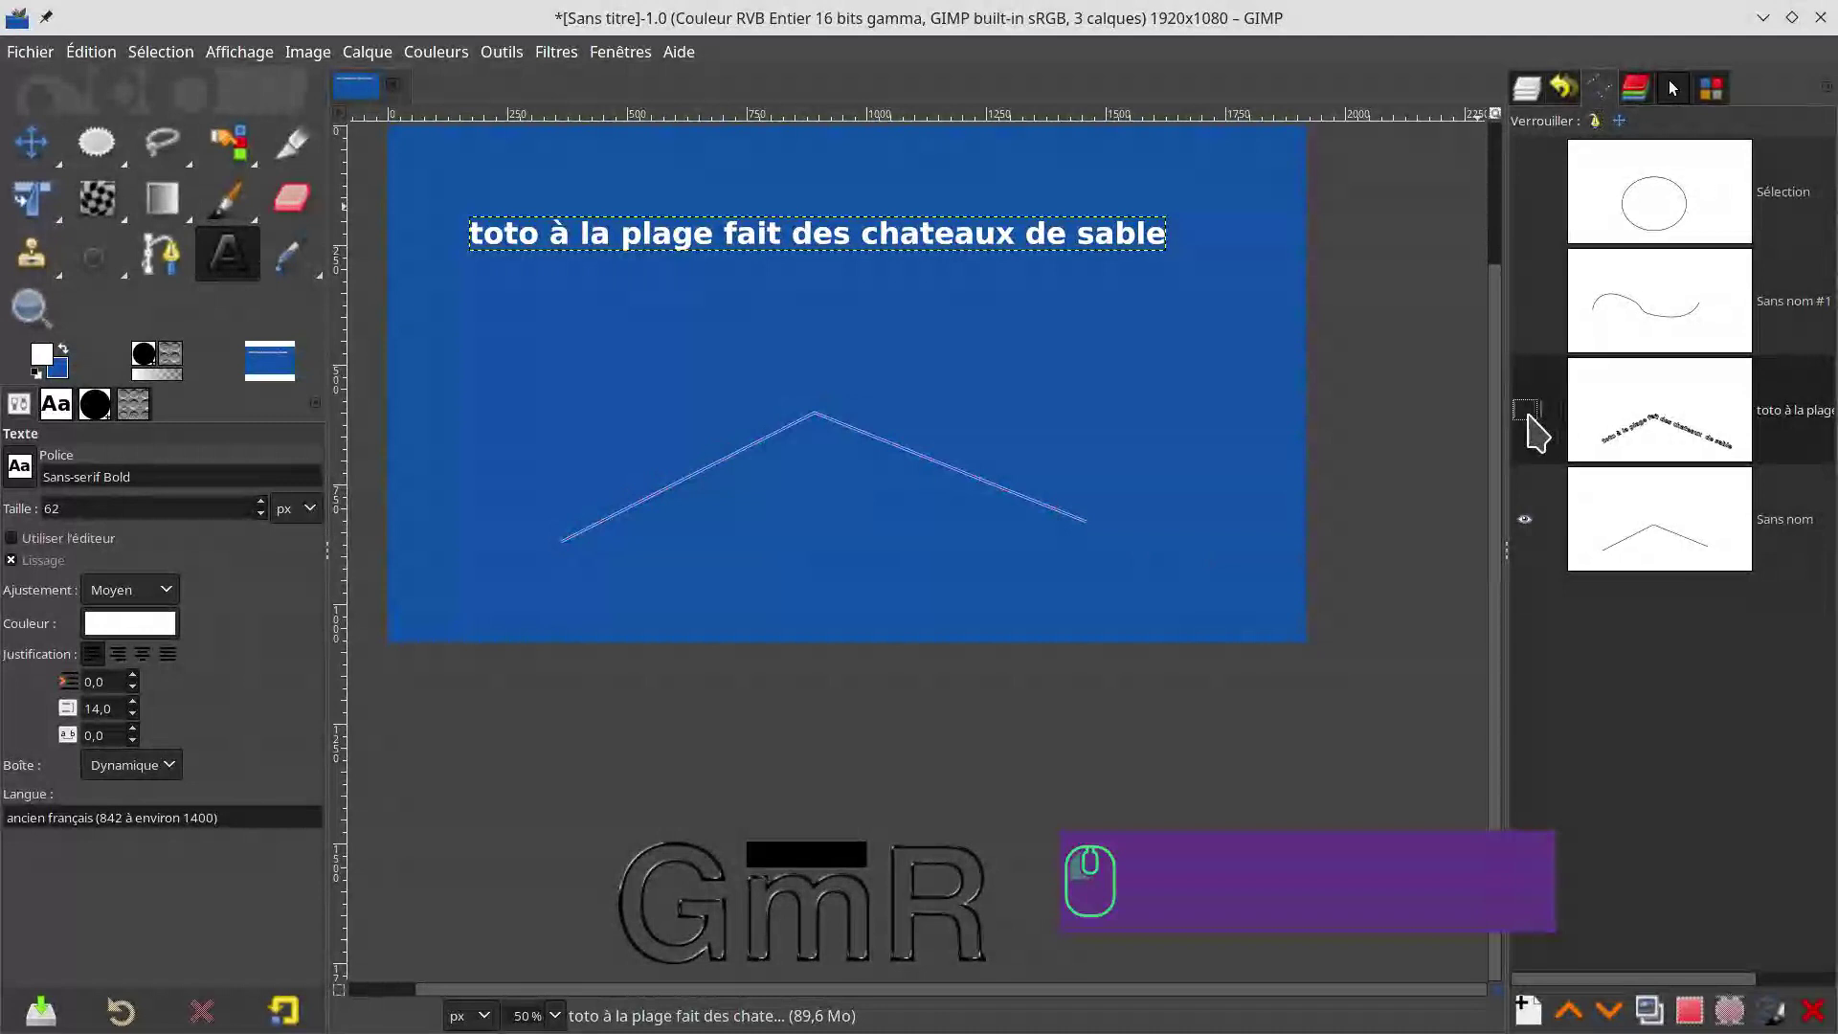
click(1527, 519)
click(1528, 305)
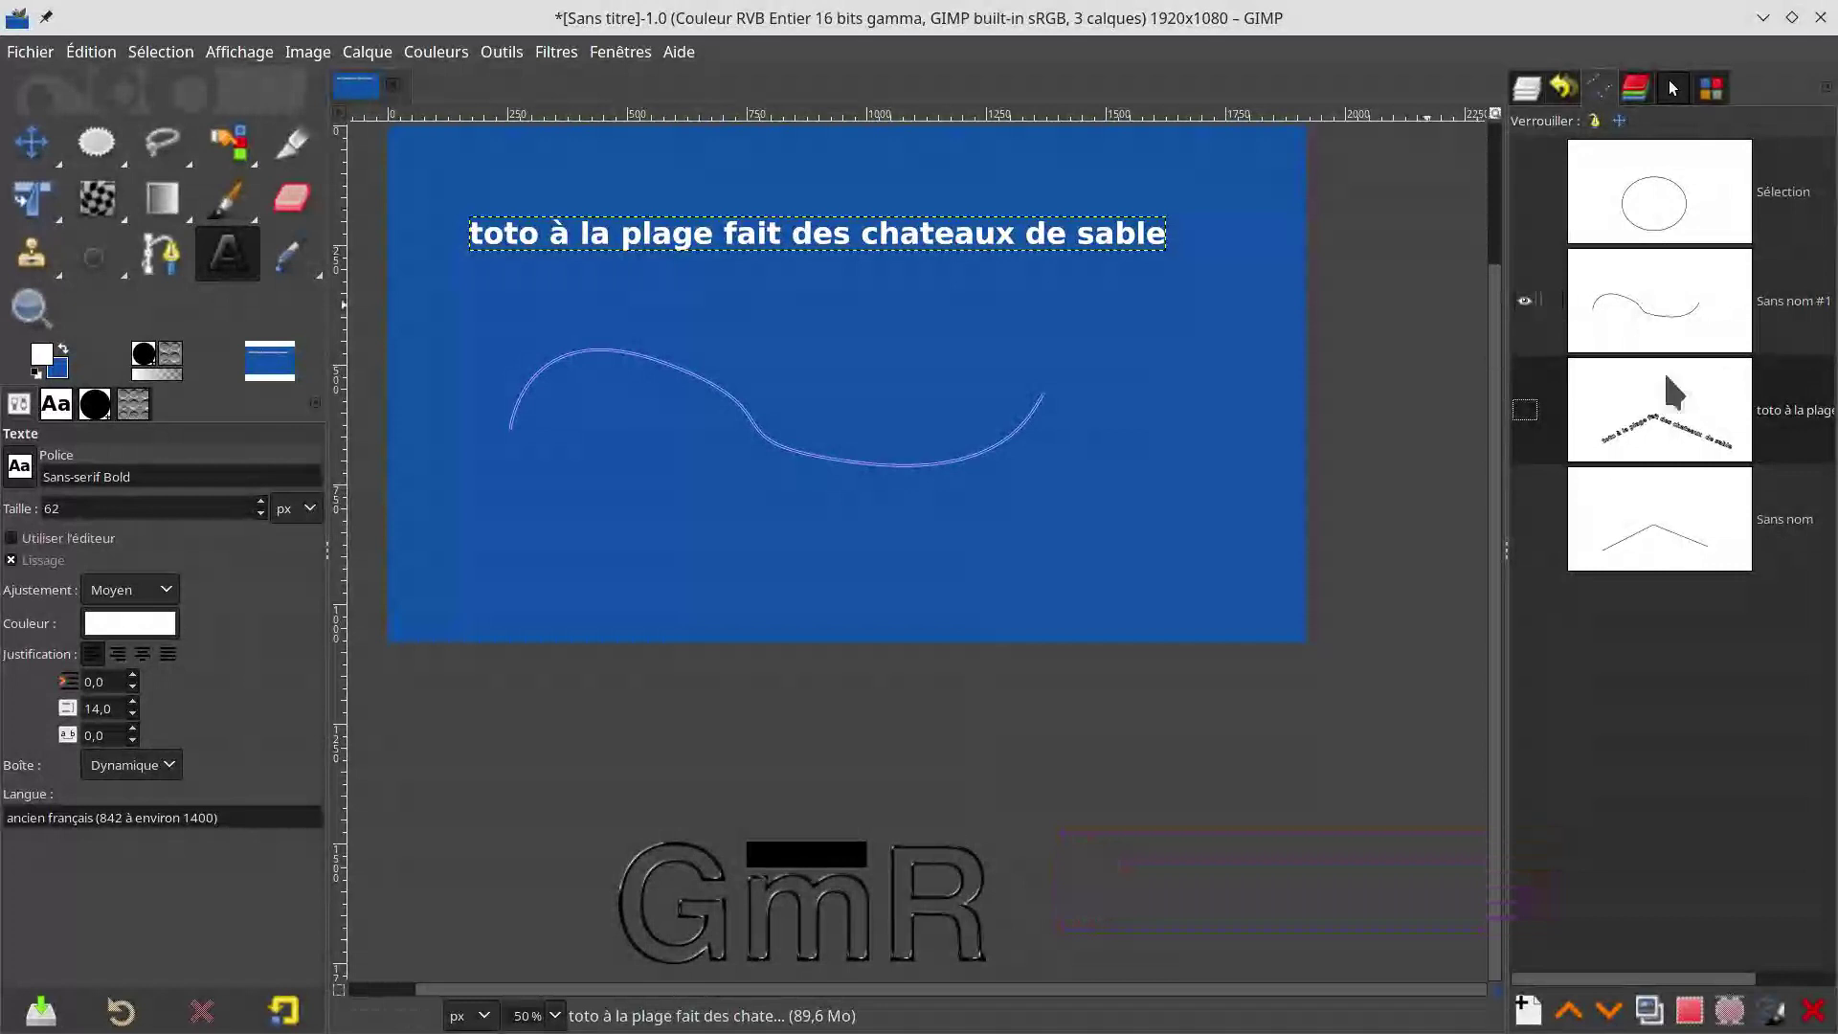
Step: Lay the text along the wavy Sans nom #1 path, then hide that path and its text outline
click(1655, 314)
click(1659, 313)
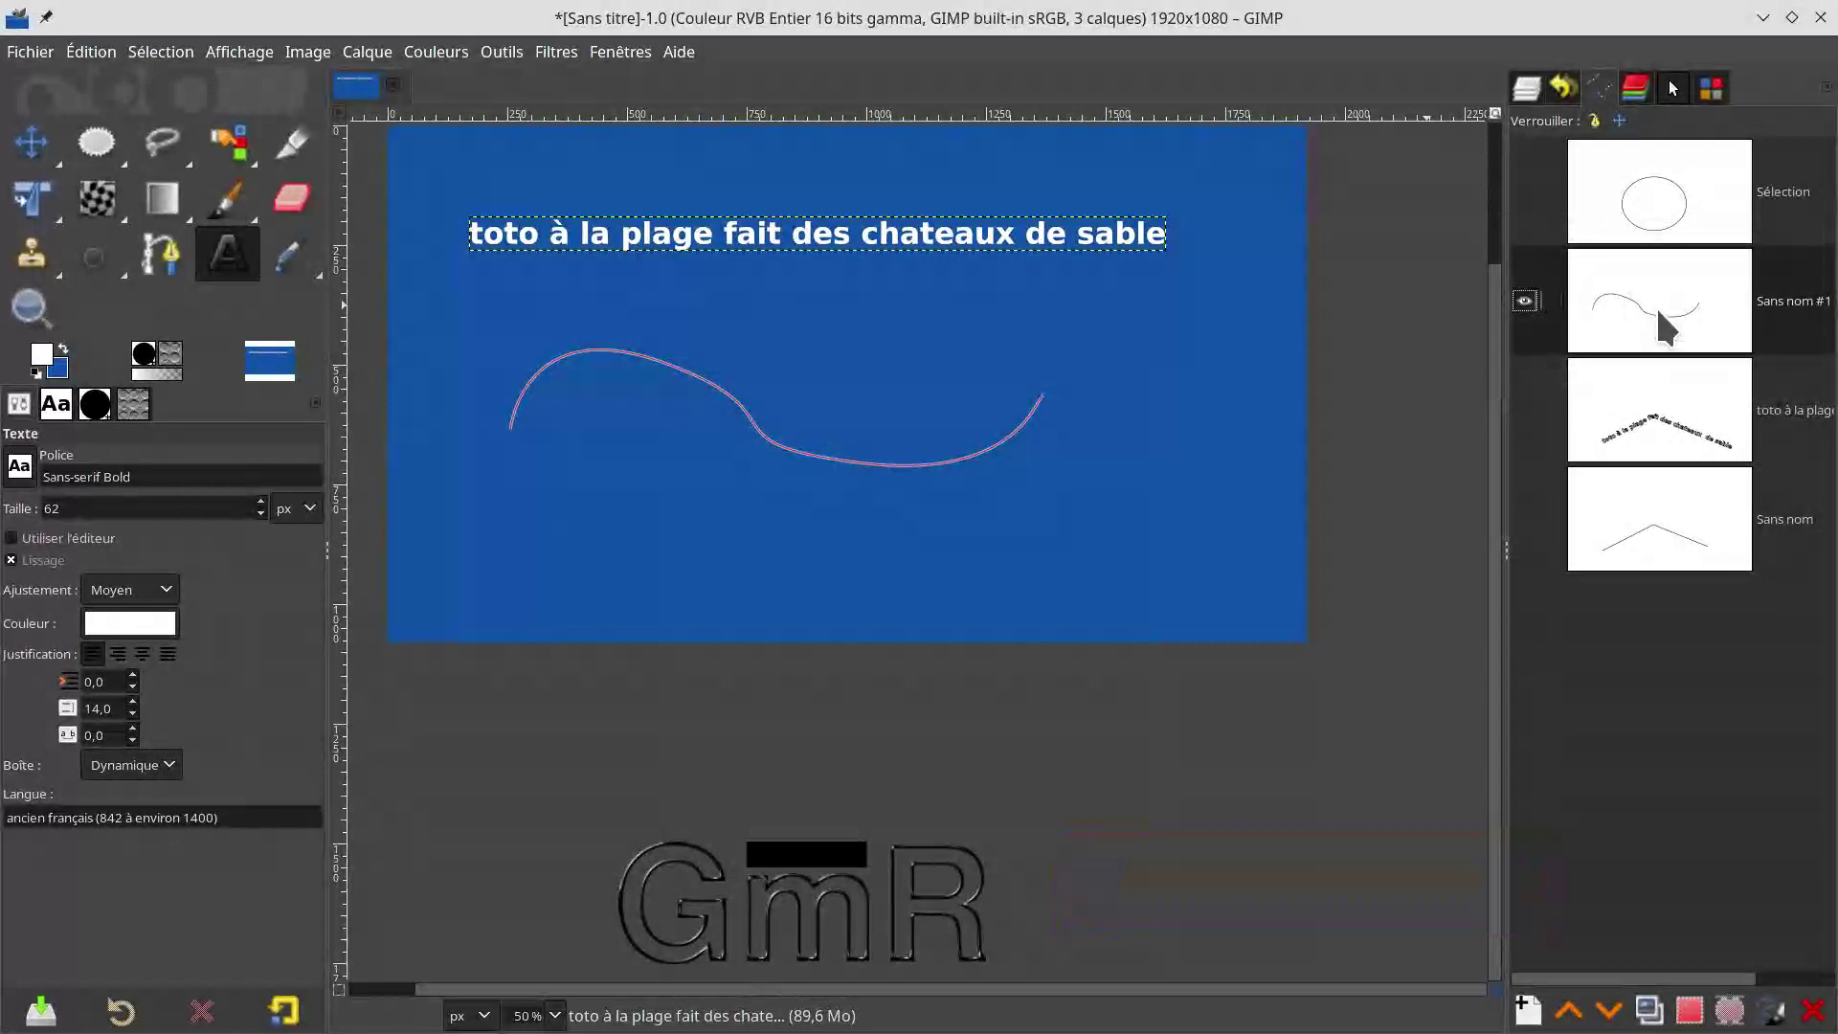
click(368, 54)
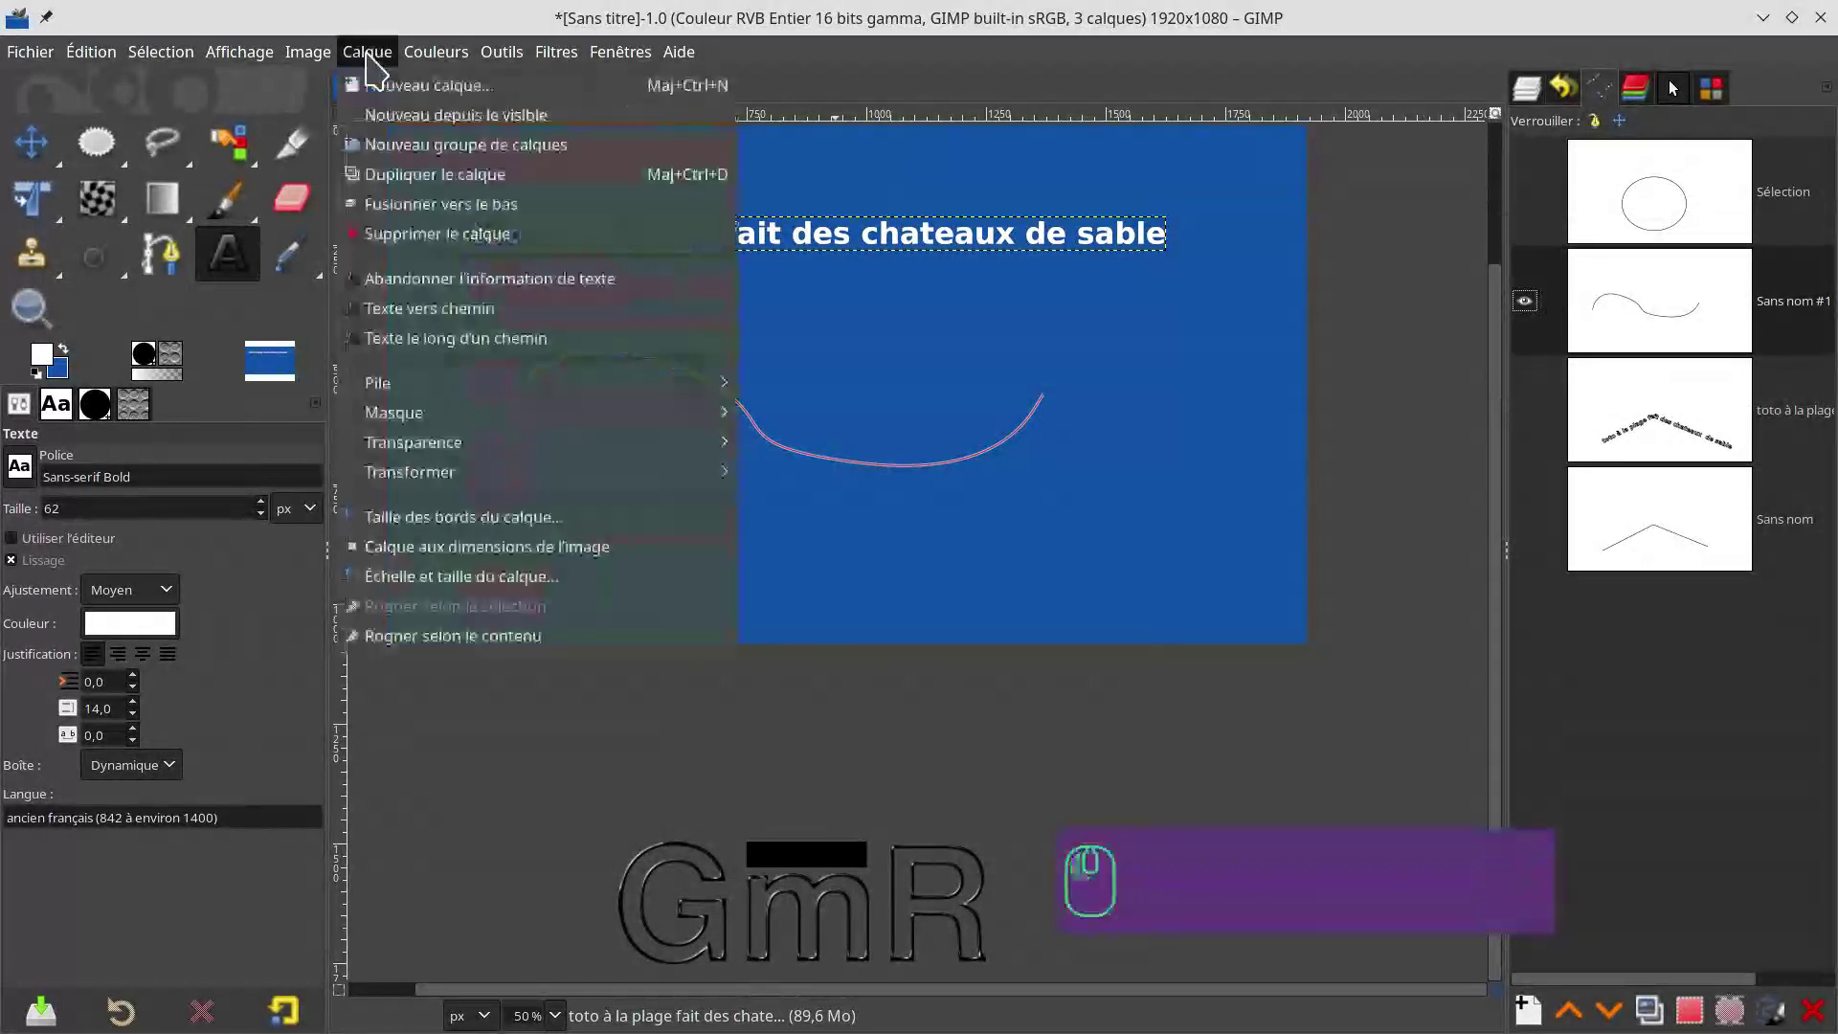
click(412, 341)
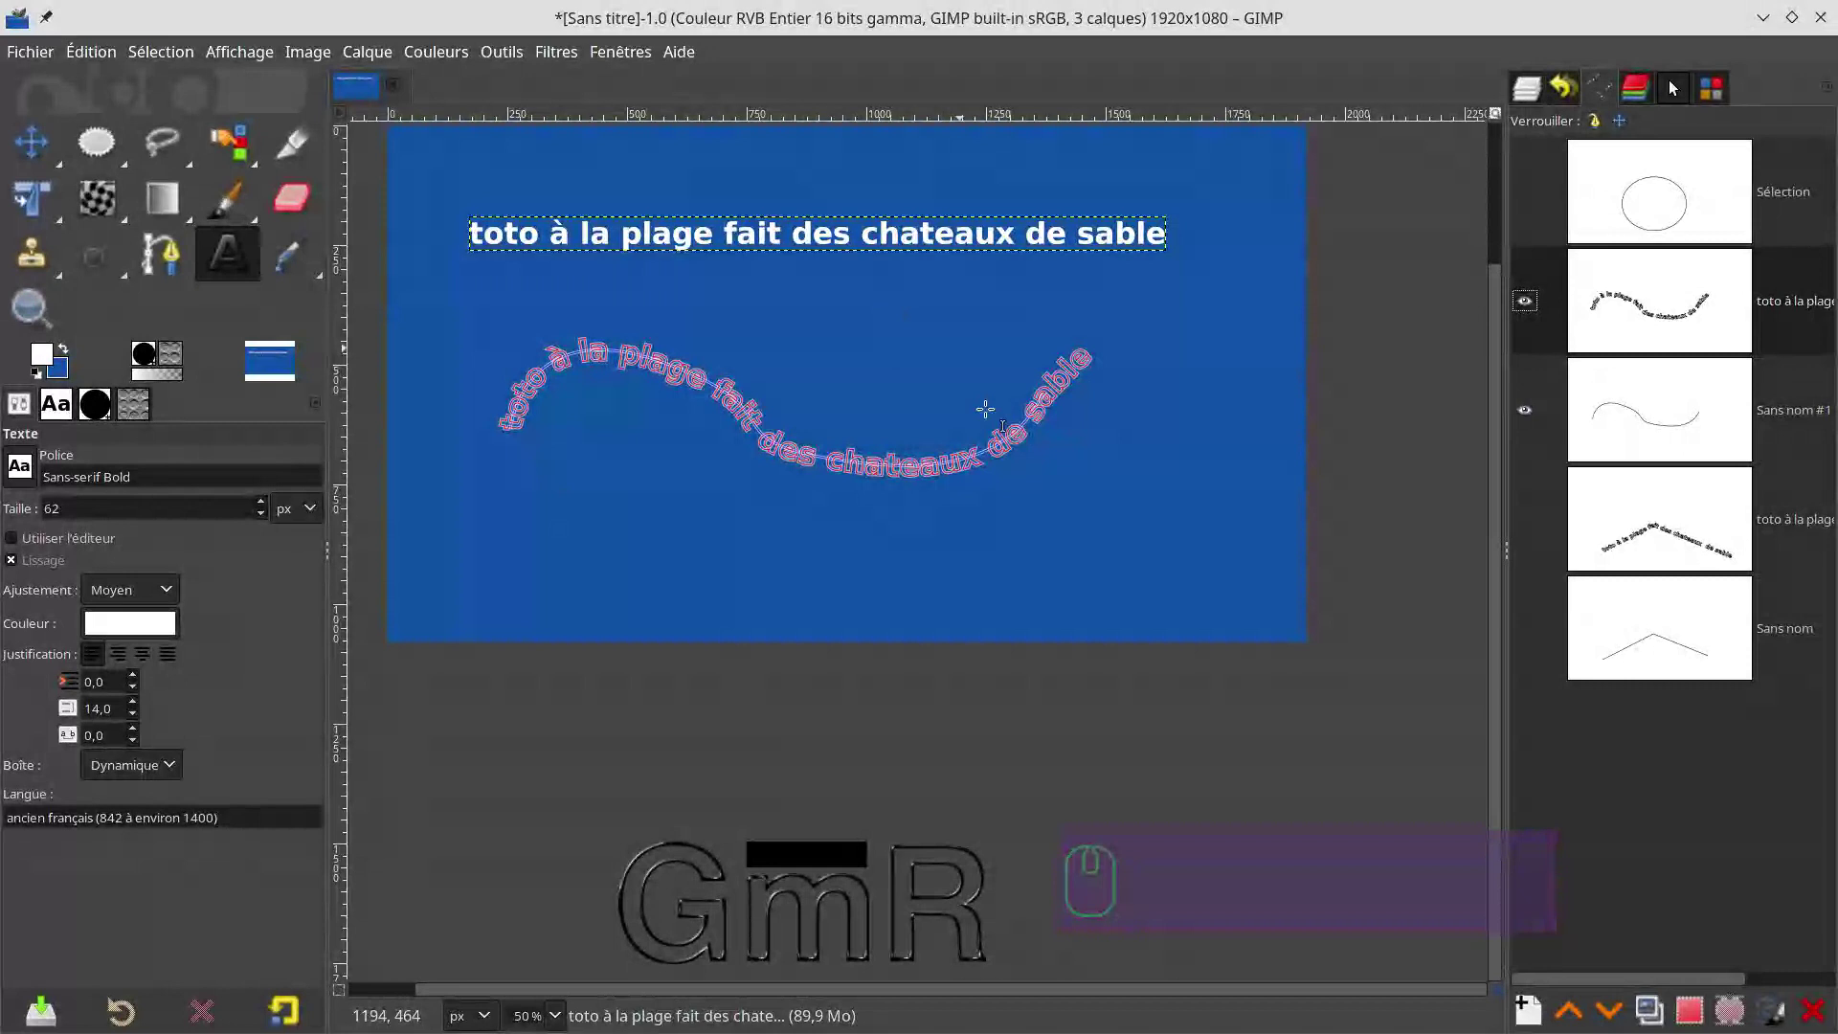
click(1528, 411)
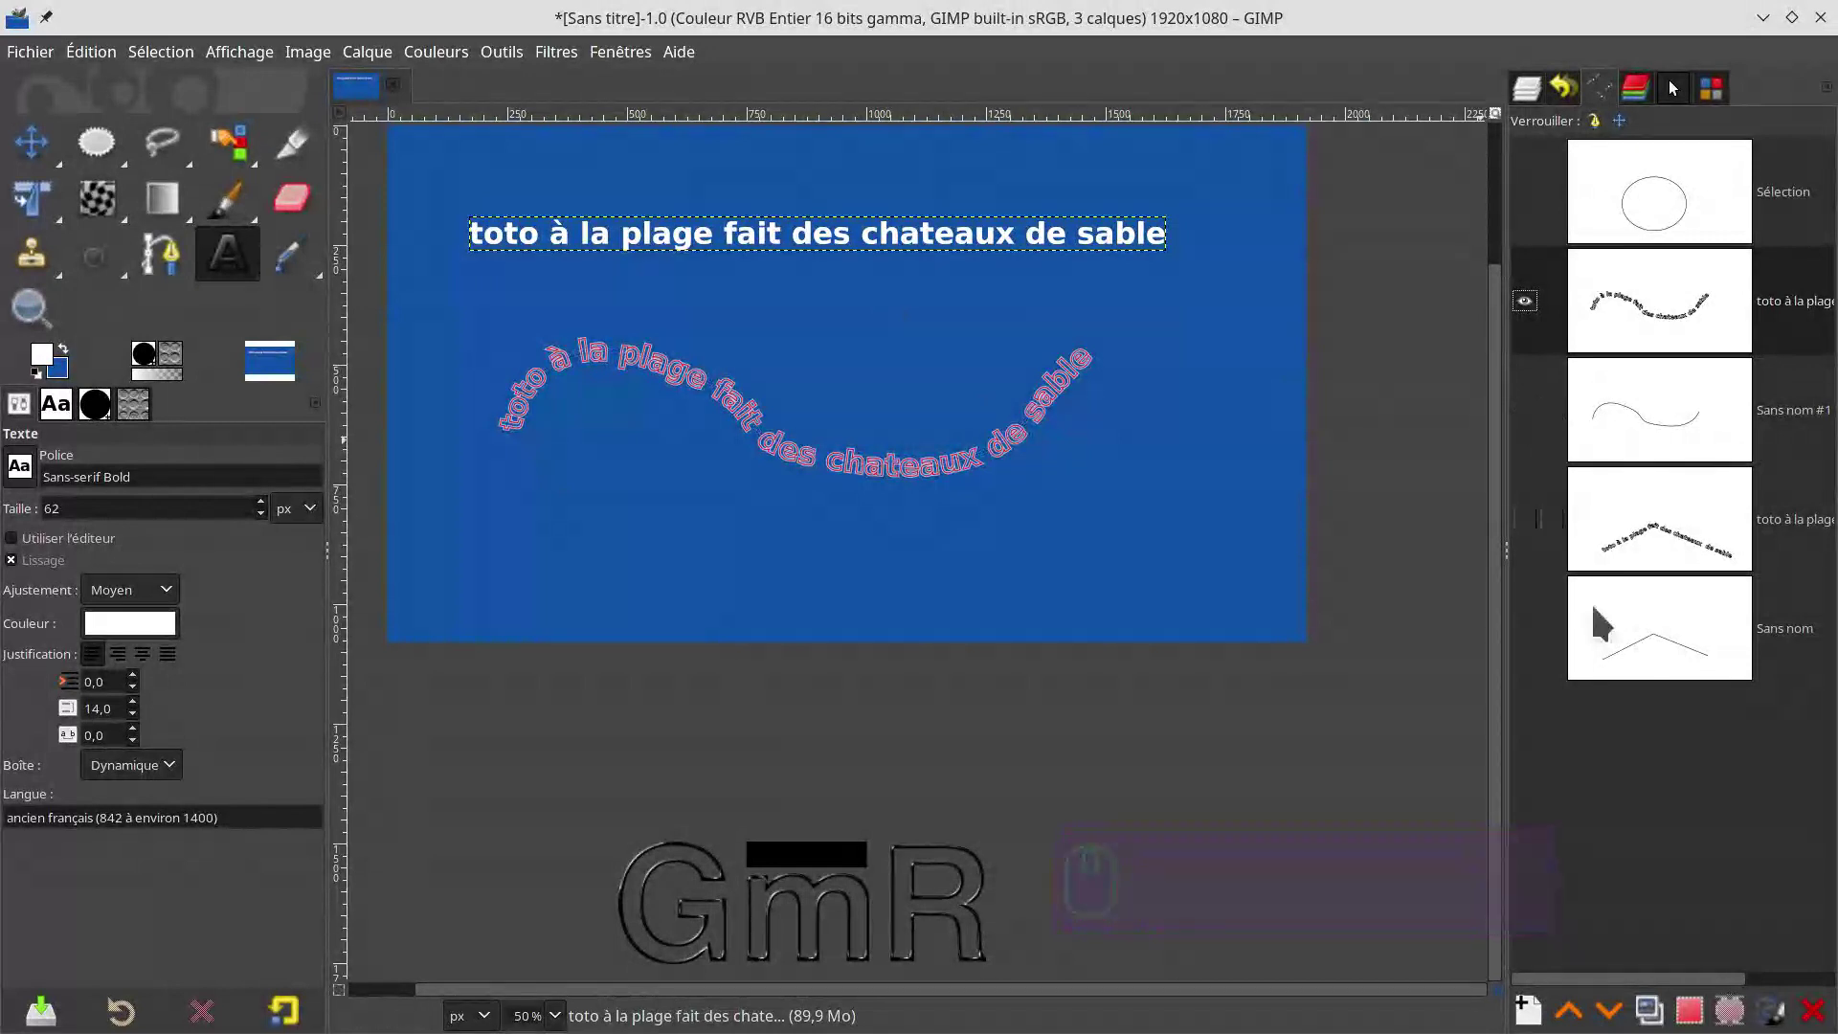
click(1528, 303)
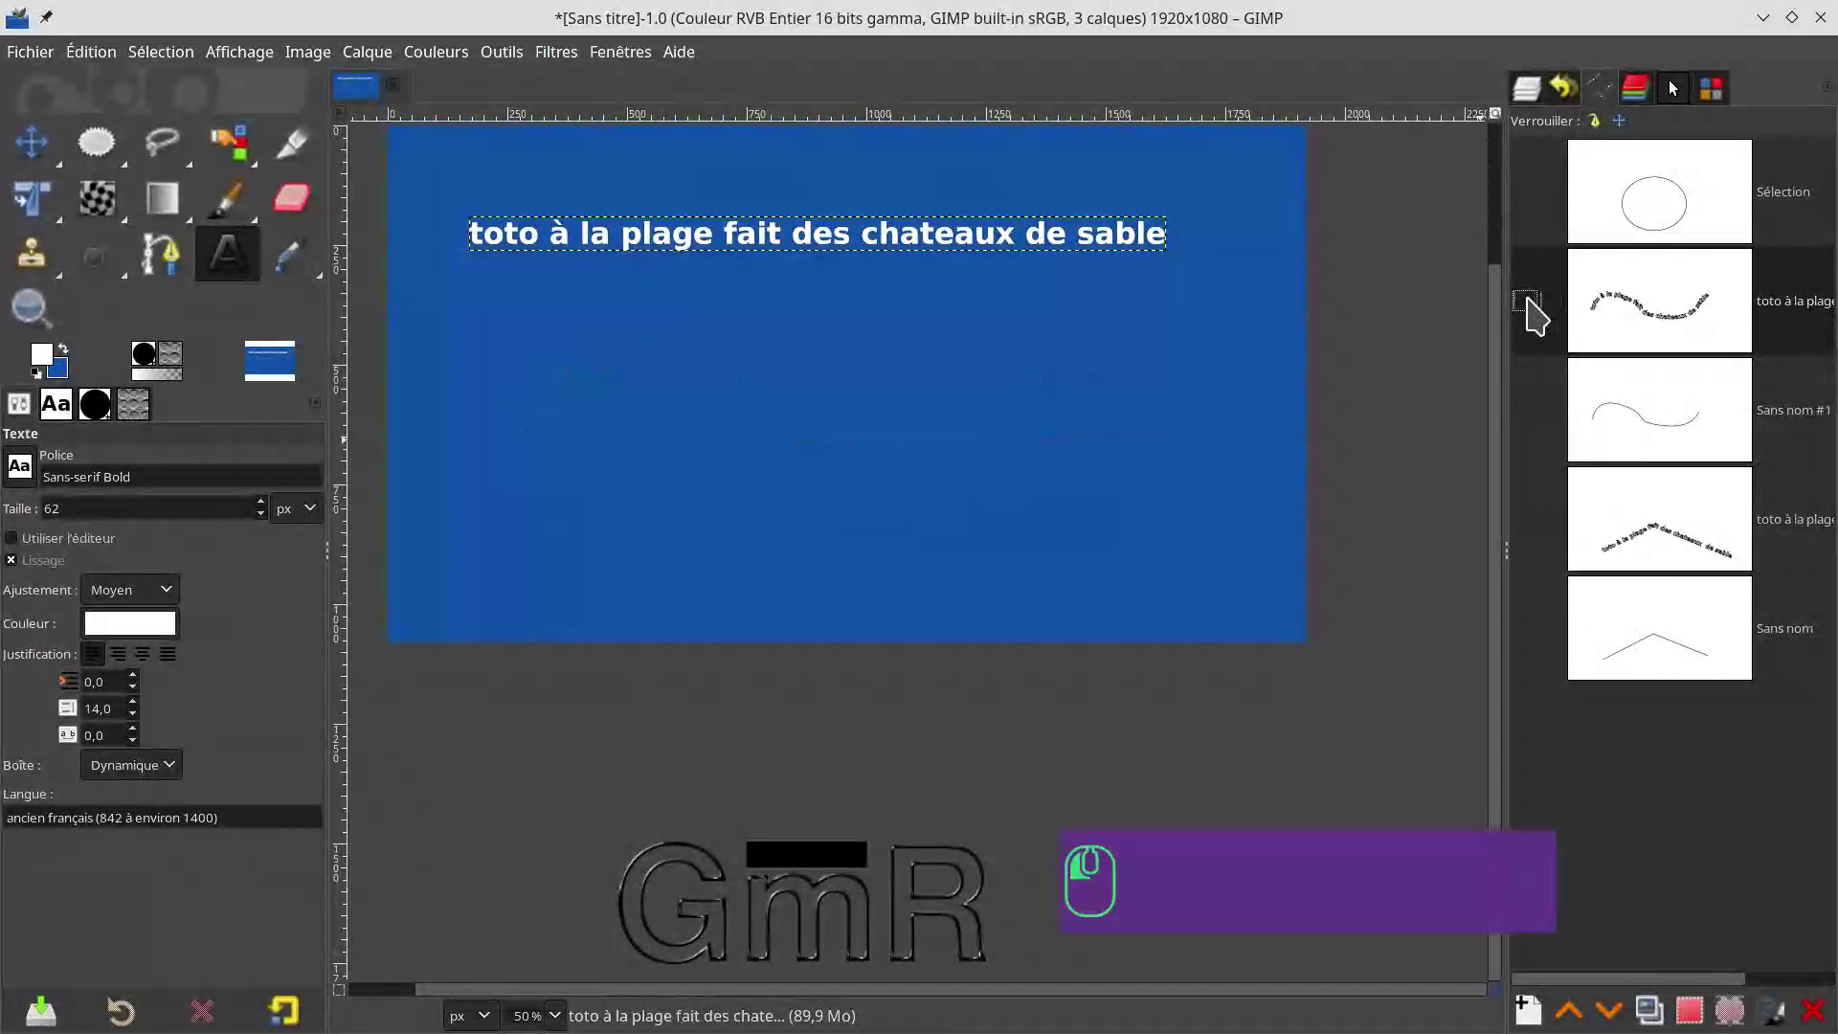
Step: Show the elliptical Sélection path and lay the text along it
click(1537, 192)
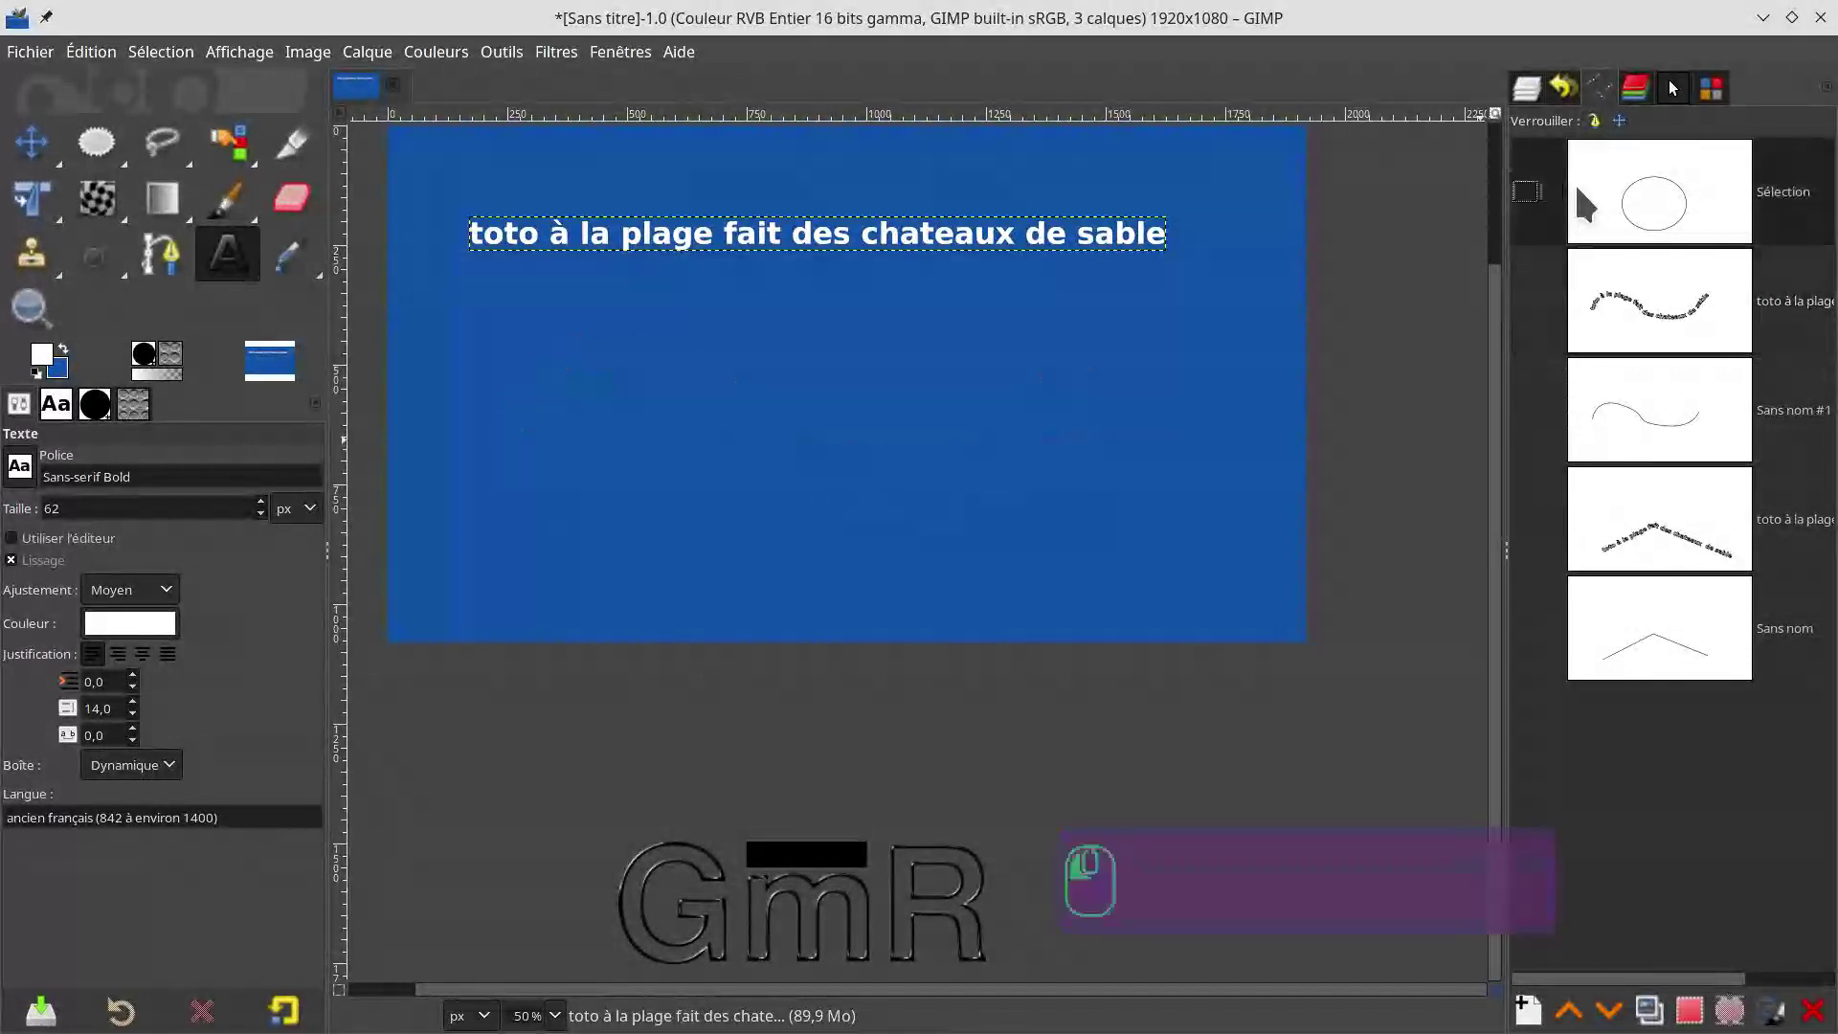
click(1532, 192)
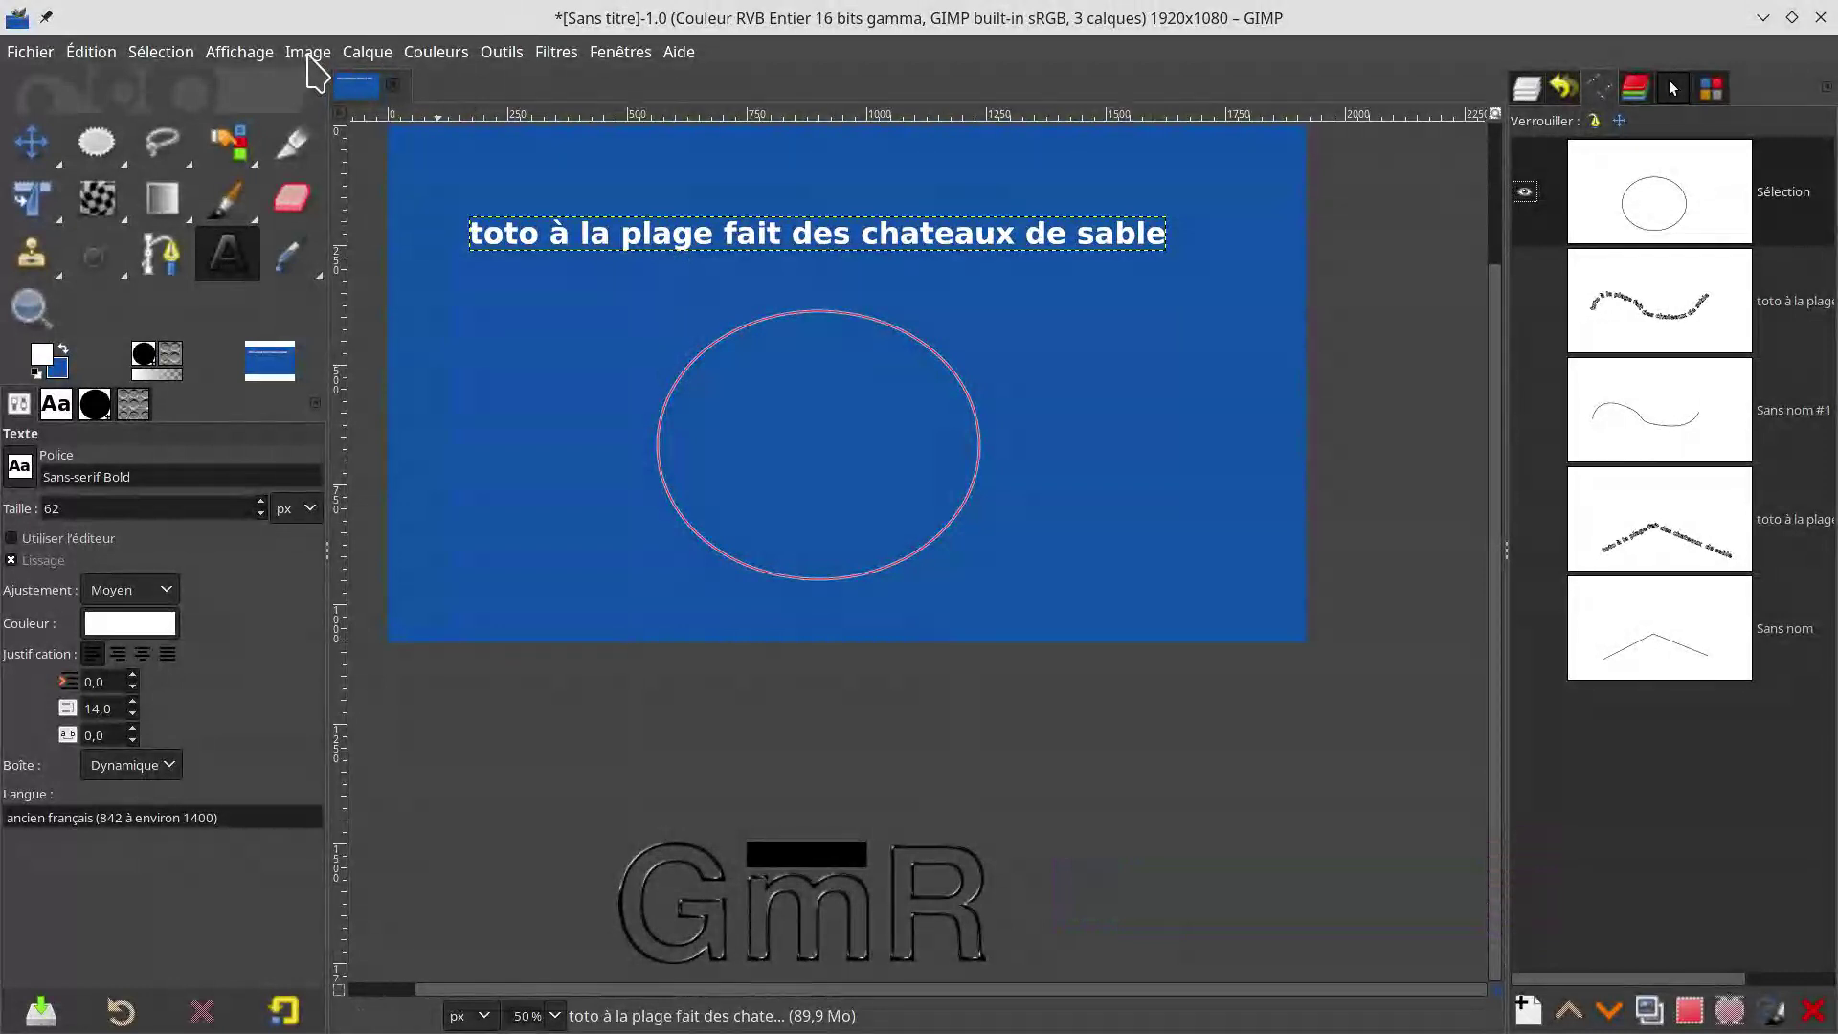
click(362, 59)
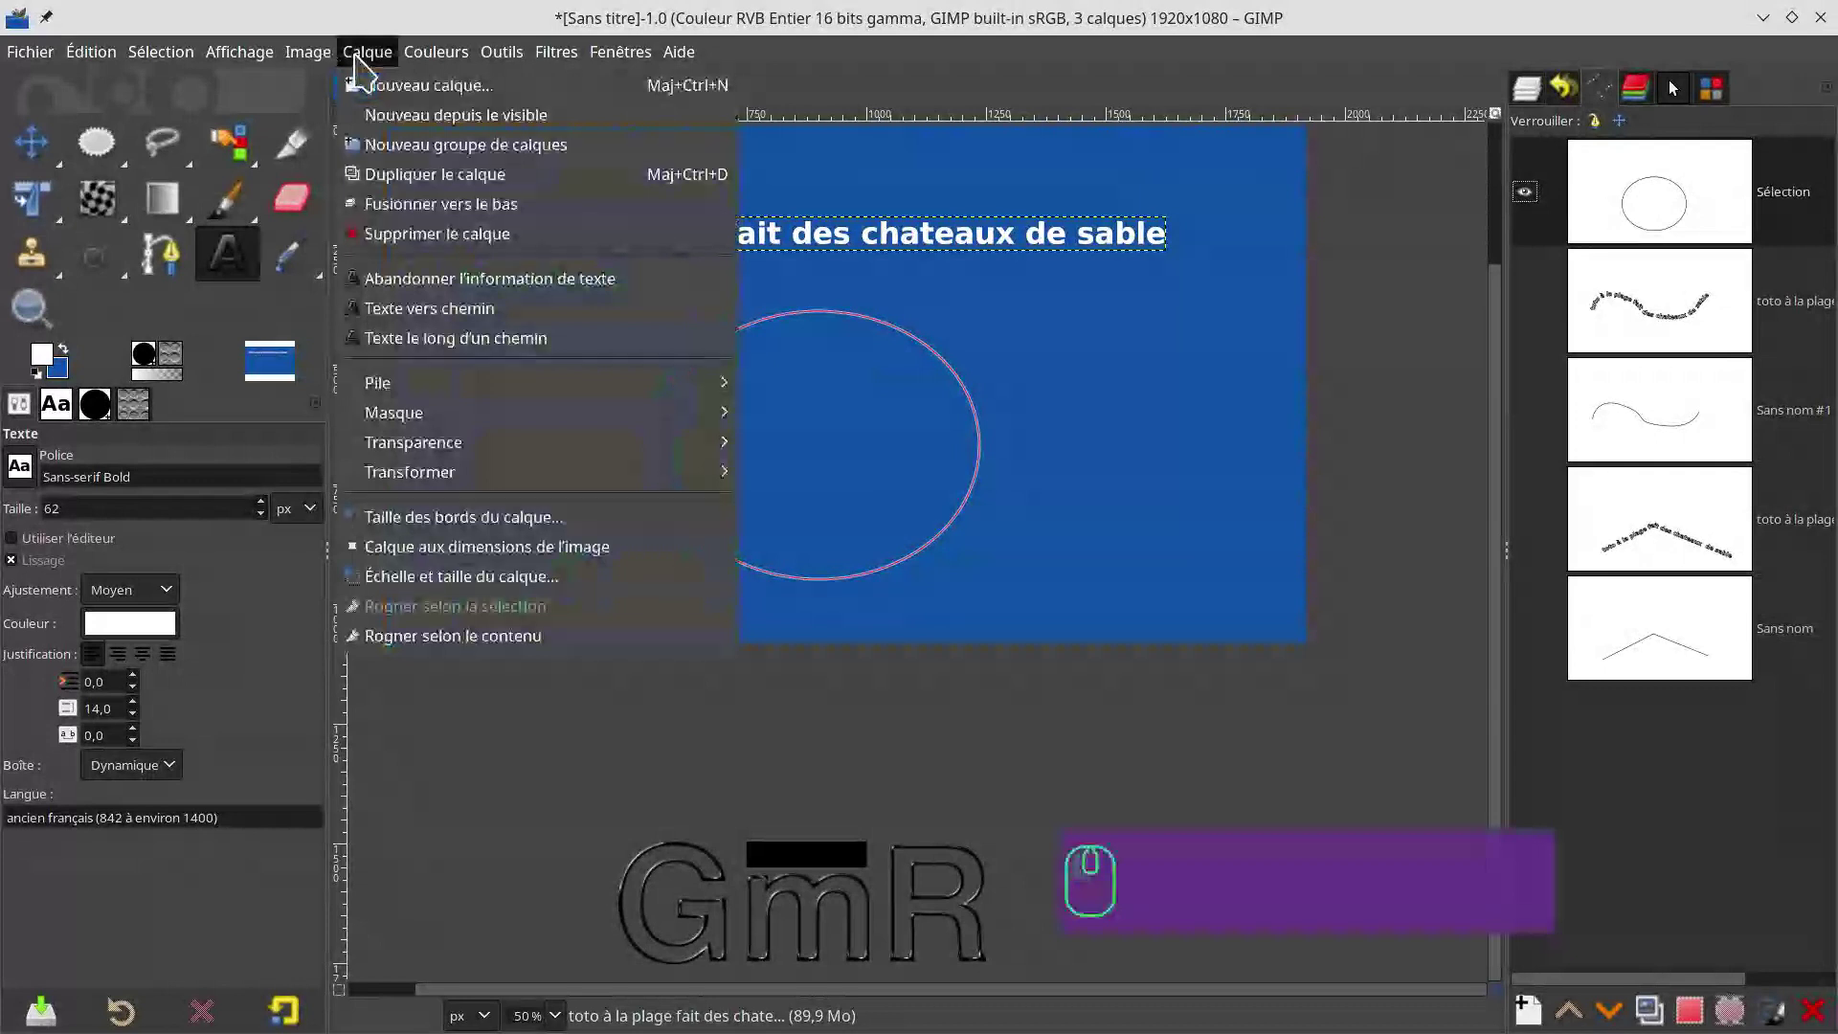
click(411, 338)
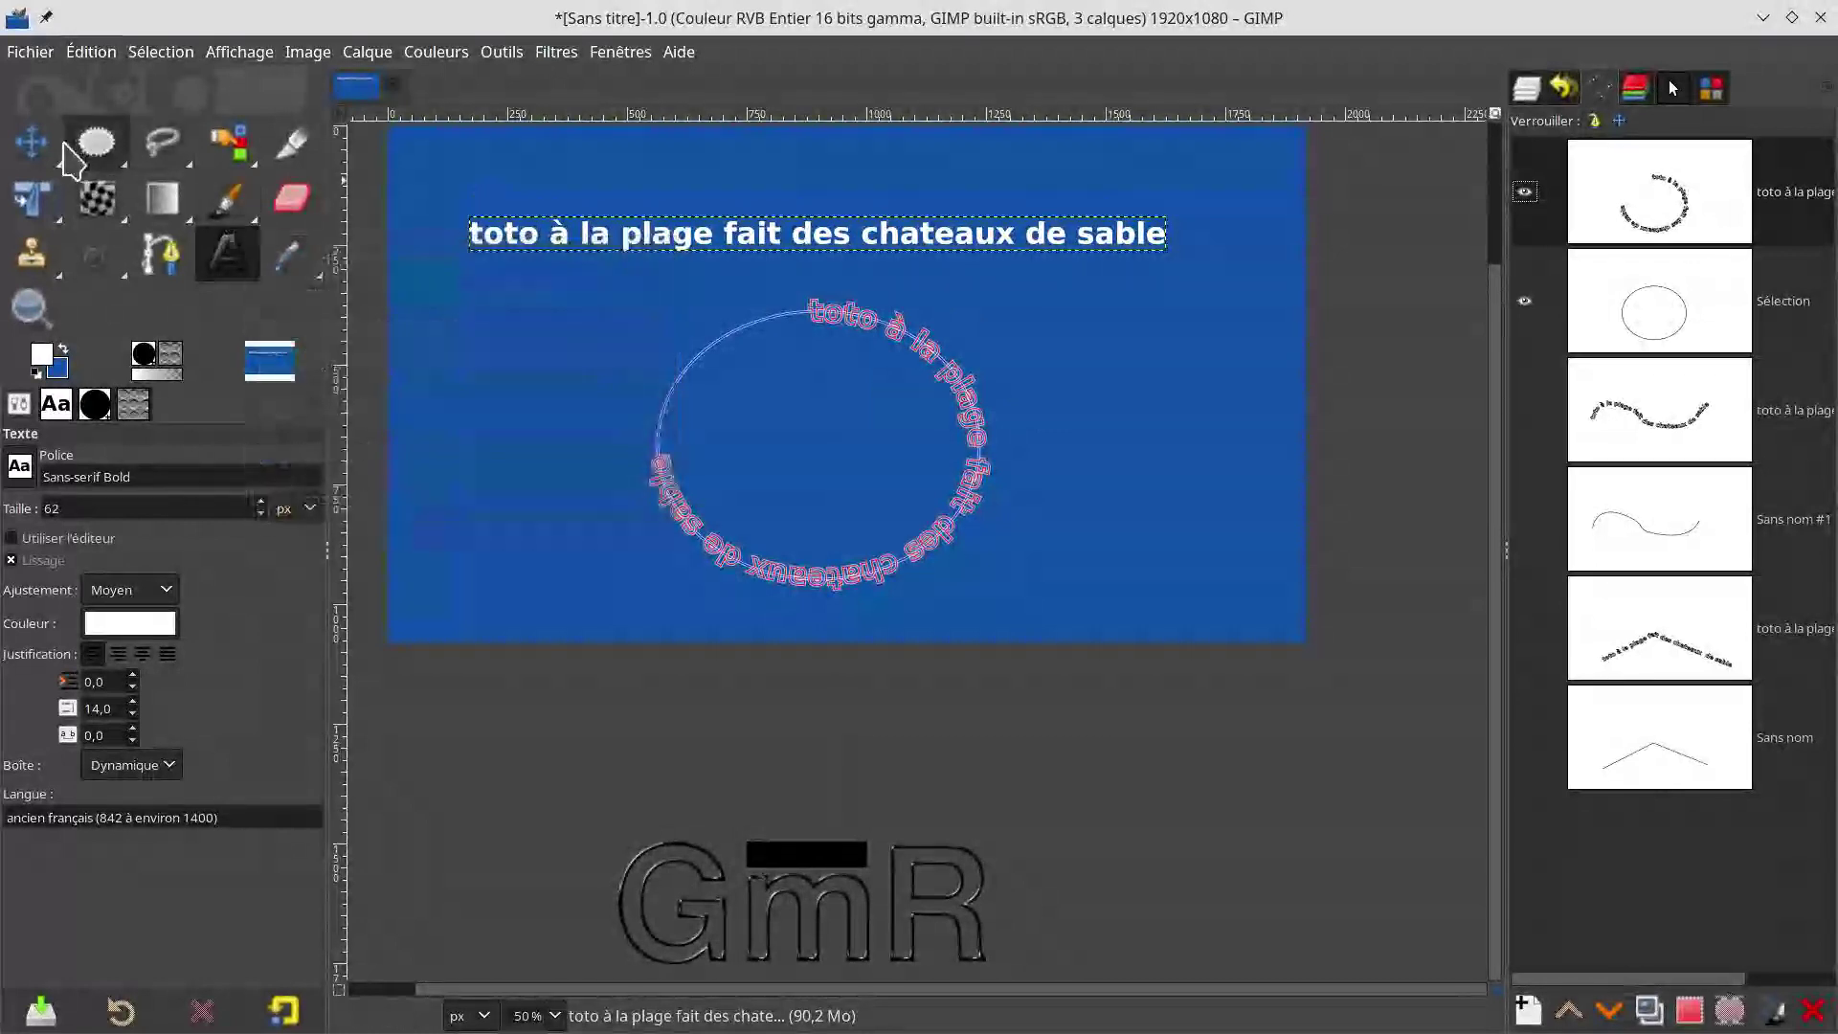
Step: Rotate the elliptical text outline path counterclockwise by roughly a quarter turn about its centre
click(39, 204)
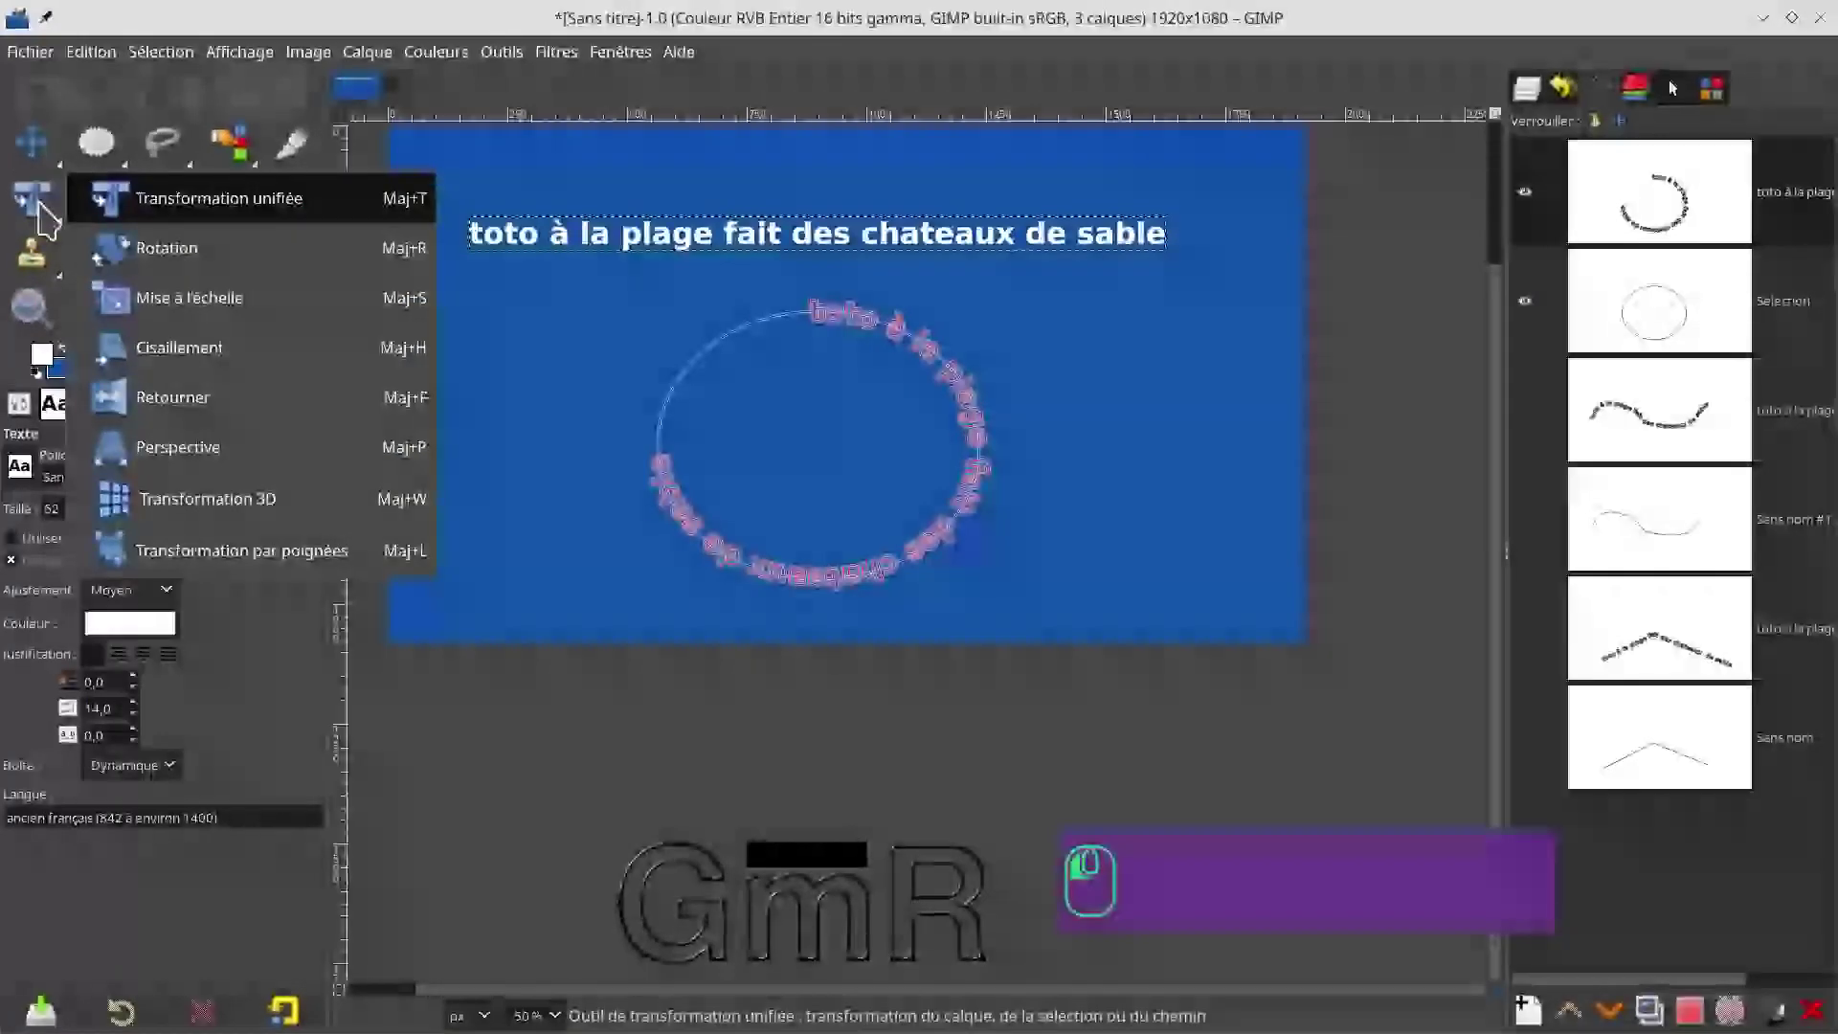
click(144, 248)
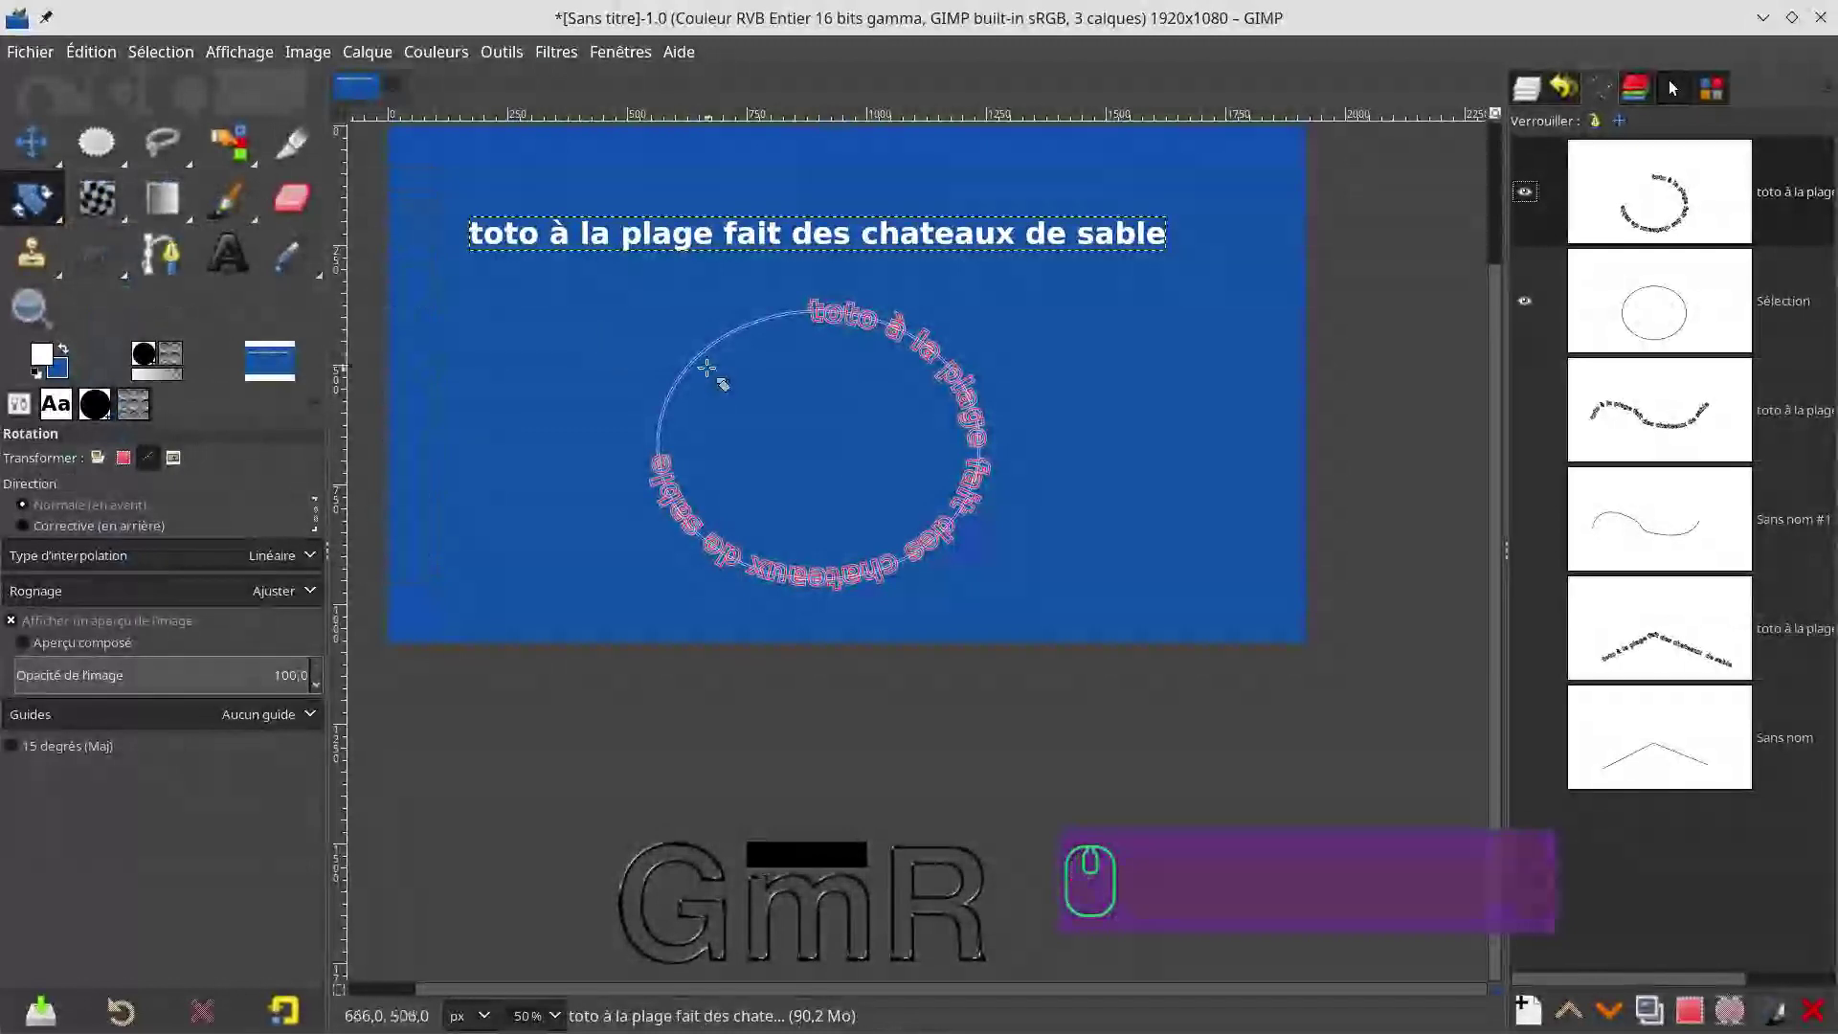
click(1004, 463)
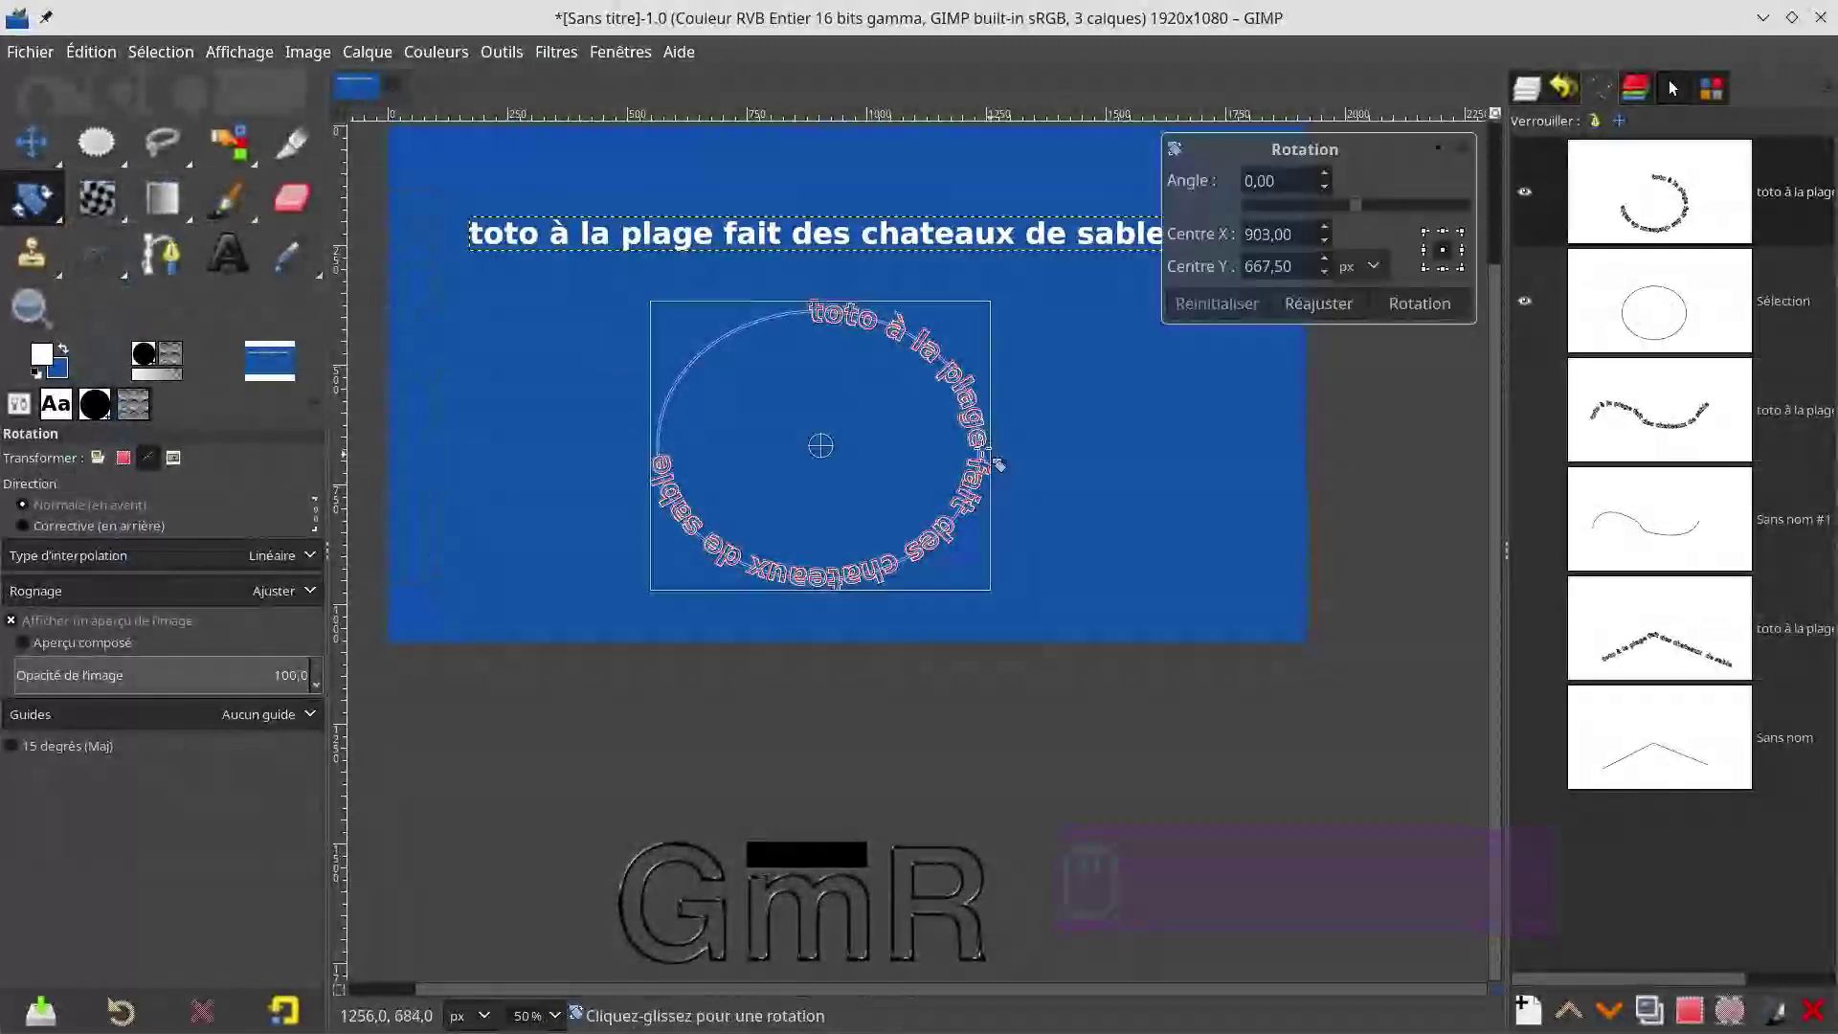
drag(960, 397, 728, 282)
click(1405, 308)
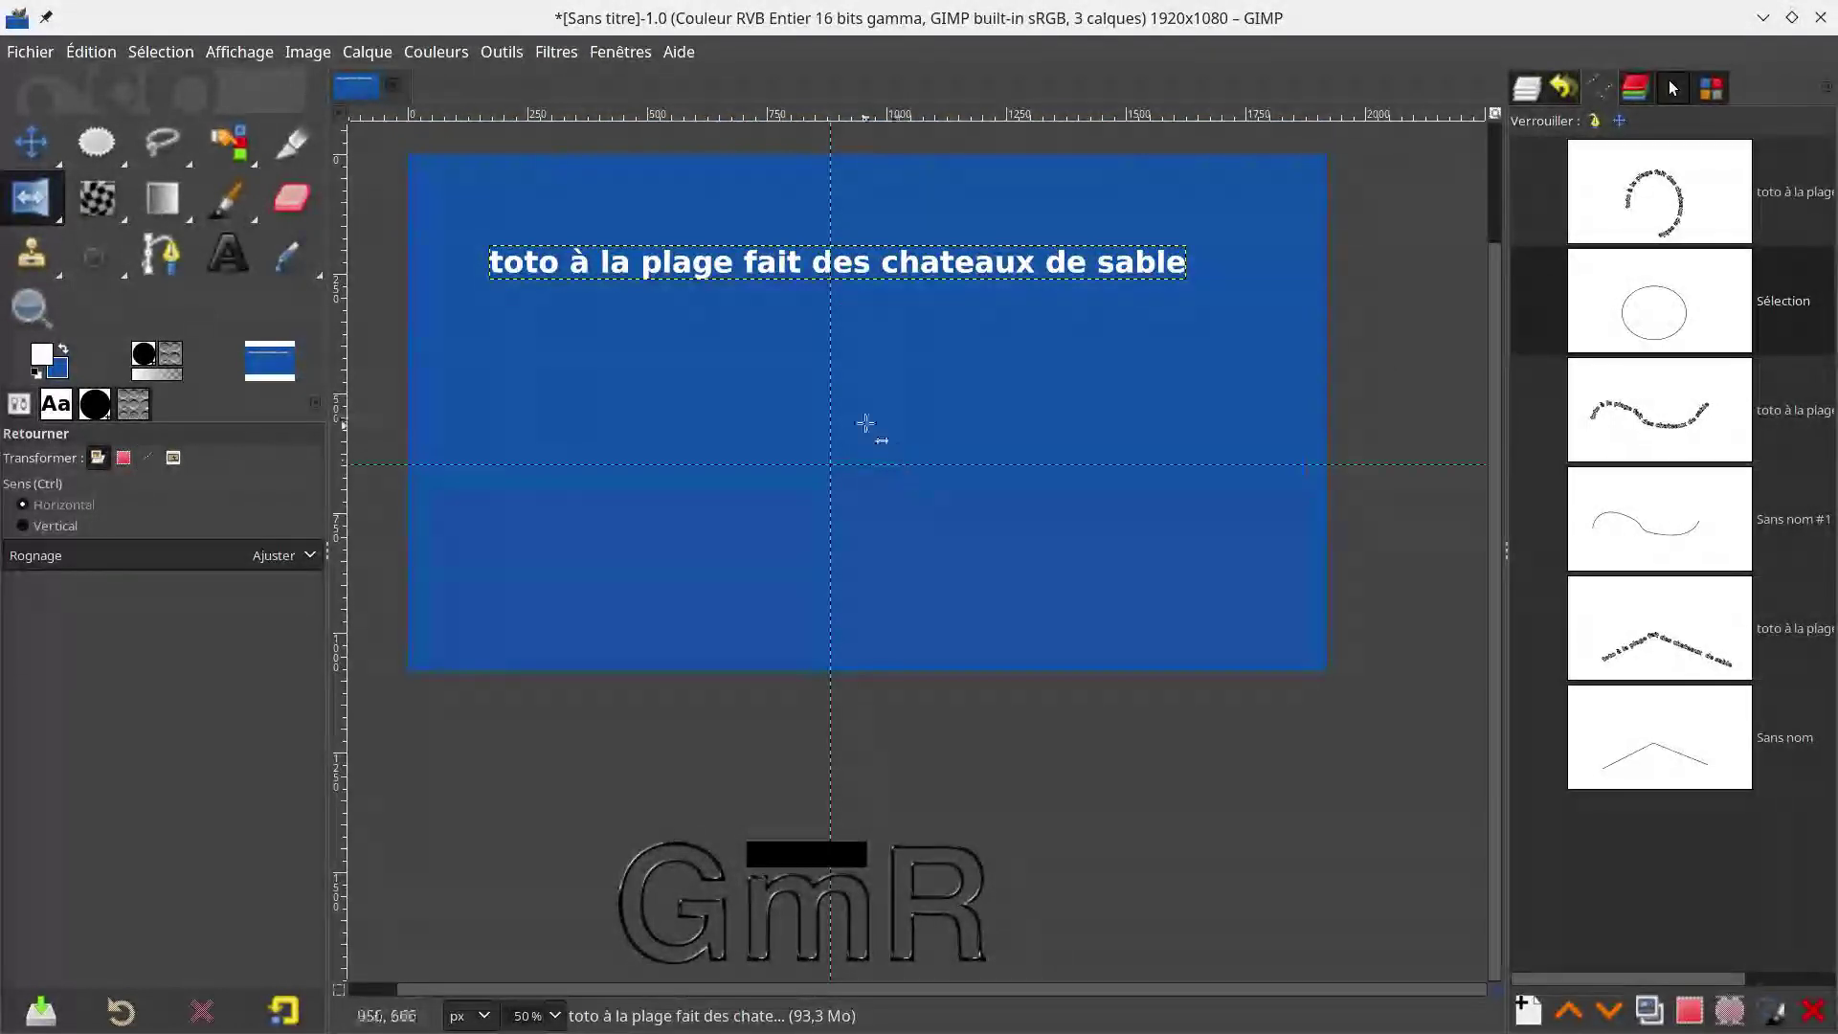
Step: Draw a nearly closed circular path about 500 px high, counterclockwise around the guide intersection from the vertical guide above it, using the Paths tool
click(163, 273)
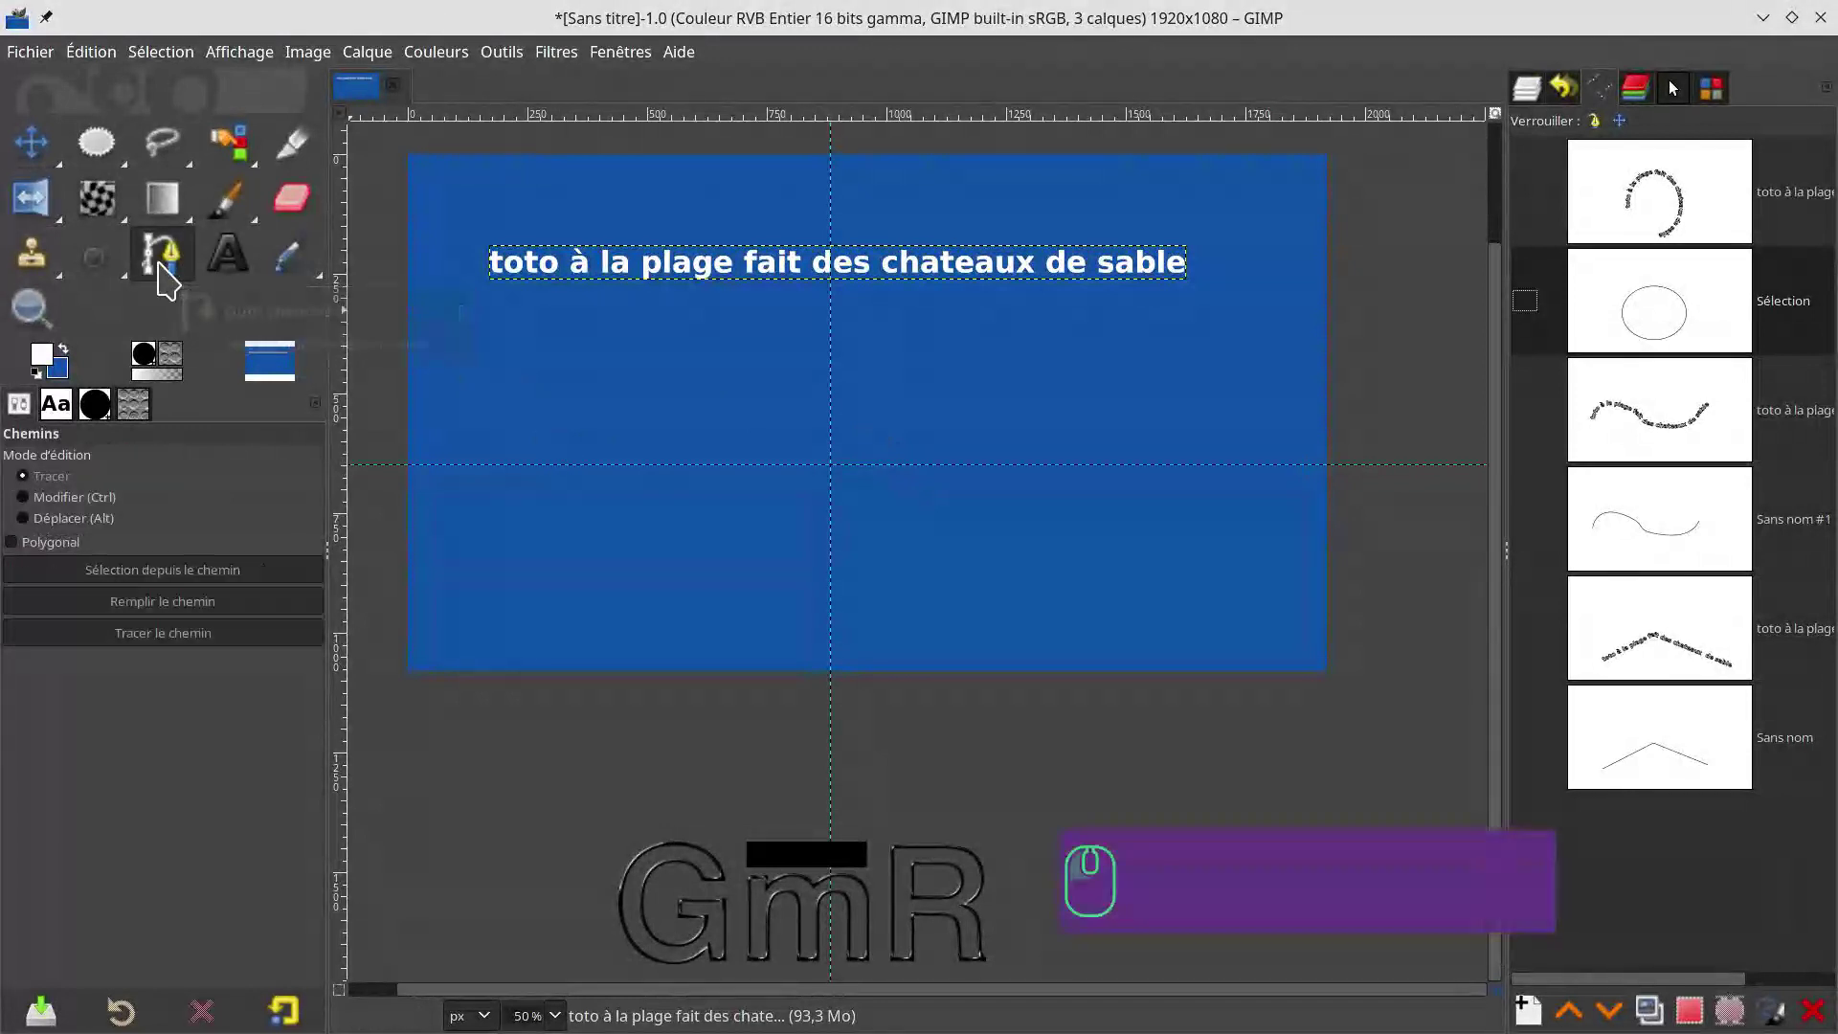
click(830, 351)
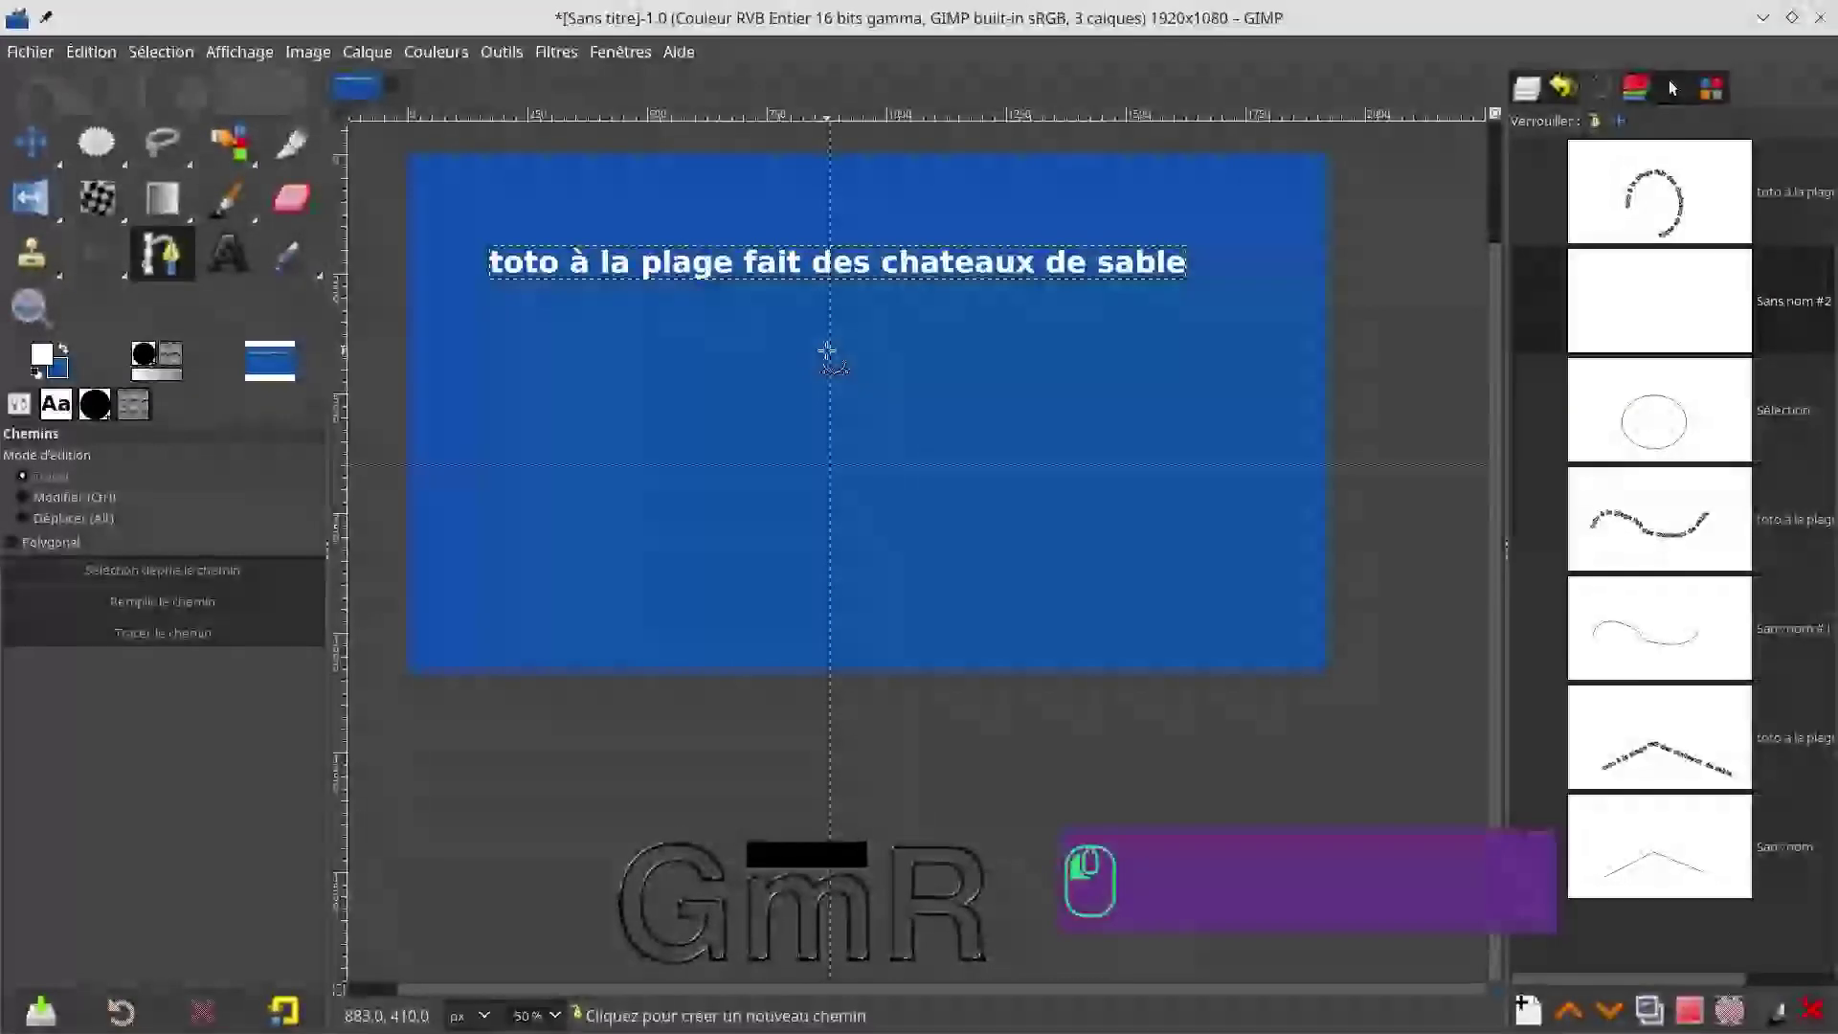
drag(705, 465, 705, 588)
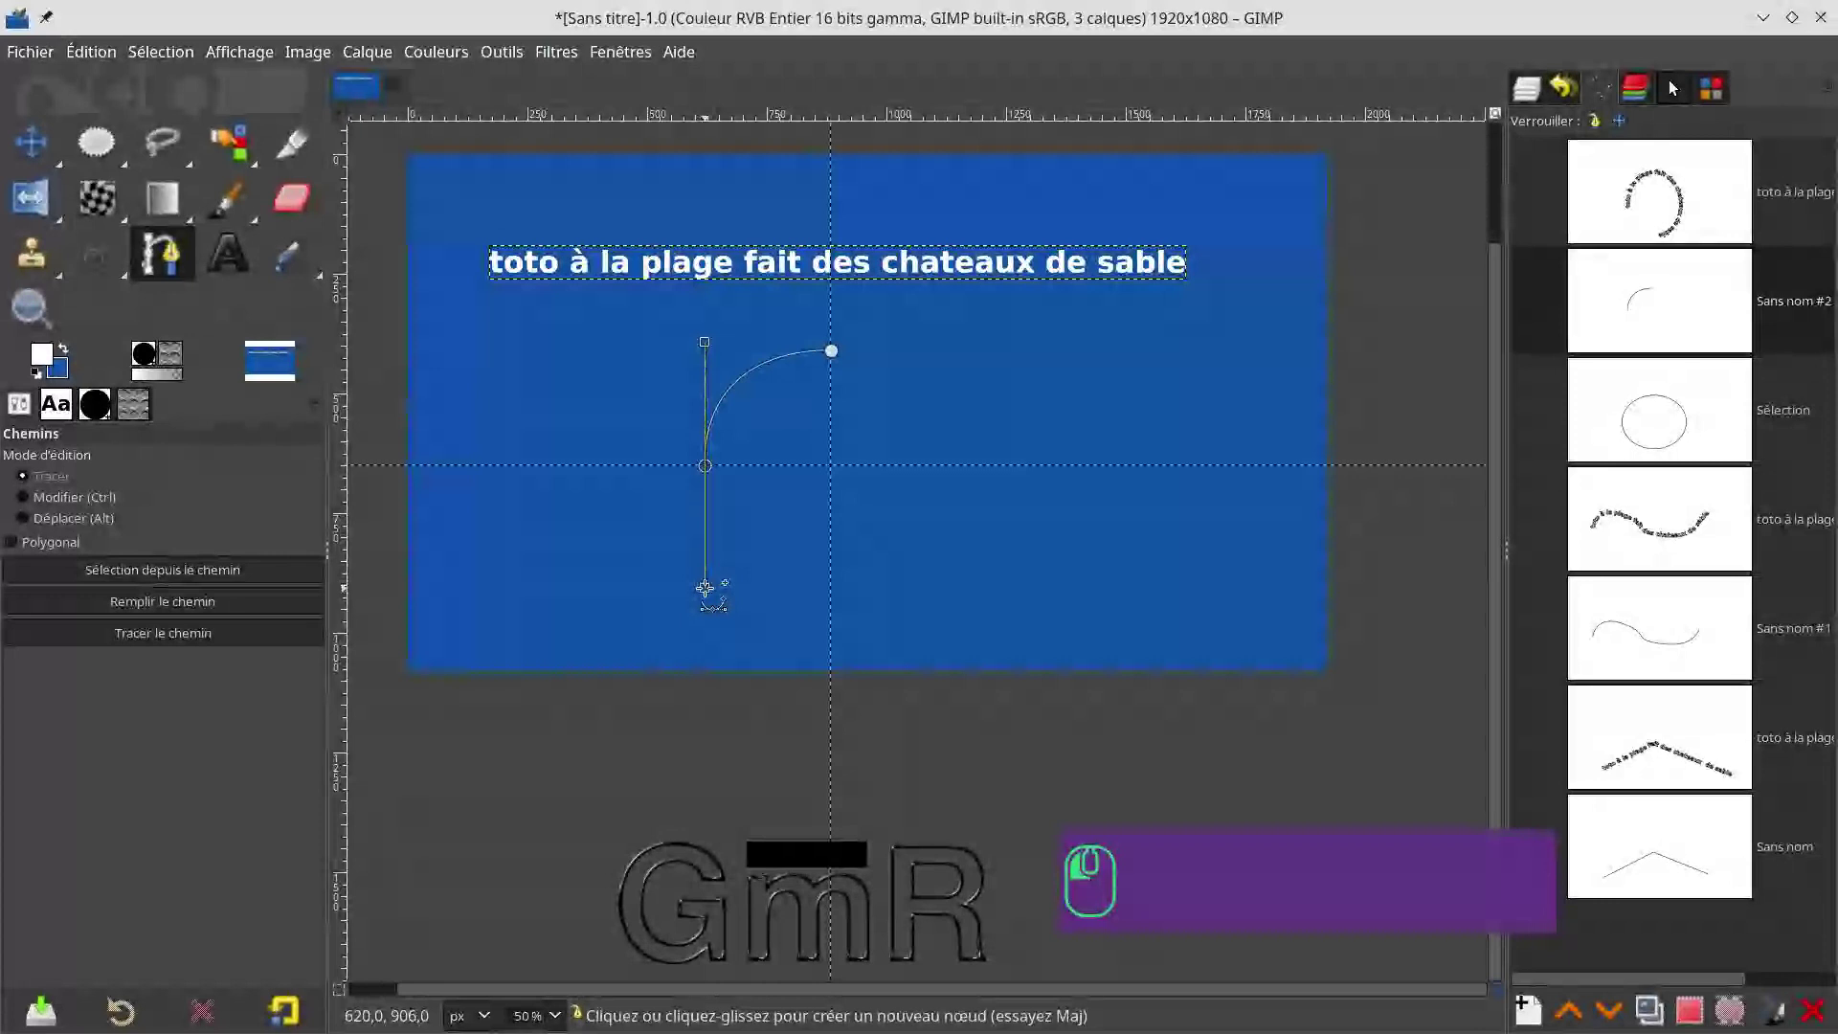
click(831, 589)
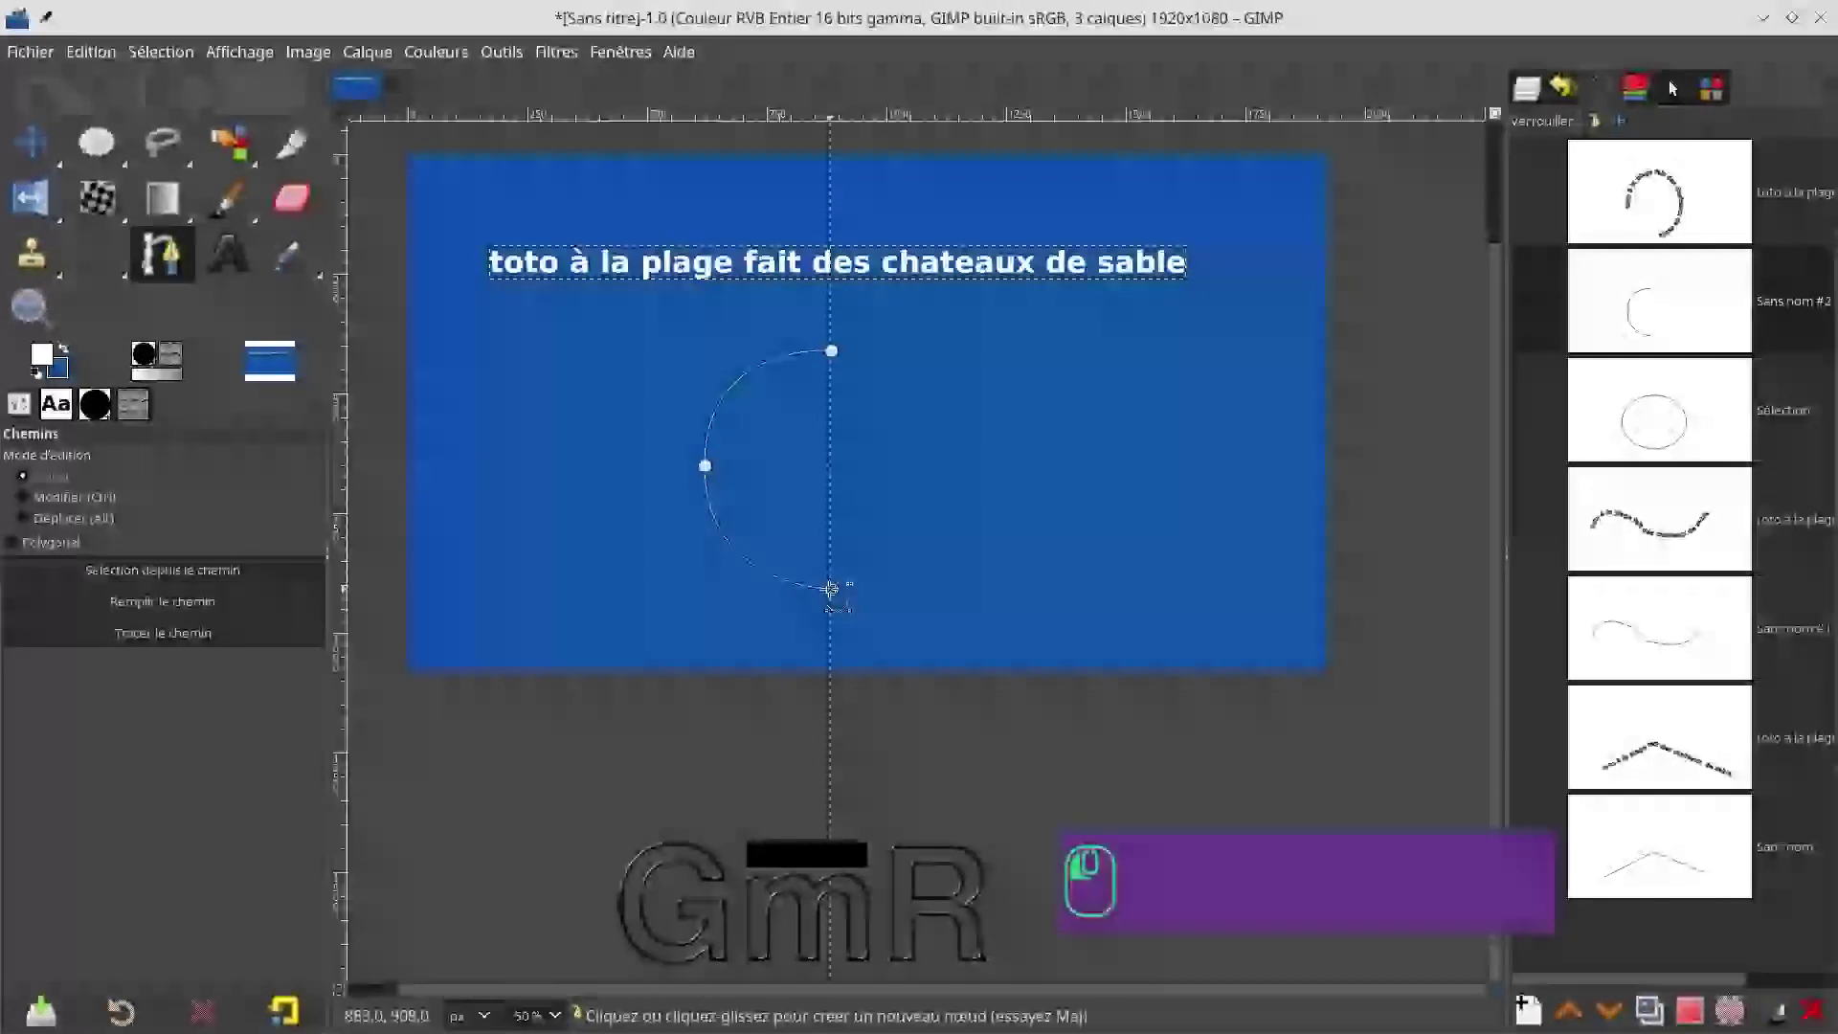
mouse_move(831, 588)
mouse_down()
mouse_move(862, 594)
mouse_move(842, 587)
mouse_up()
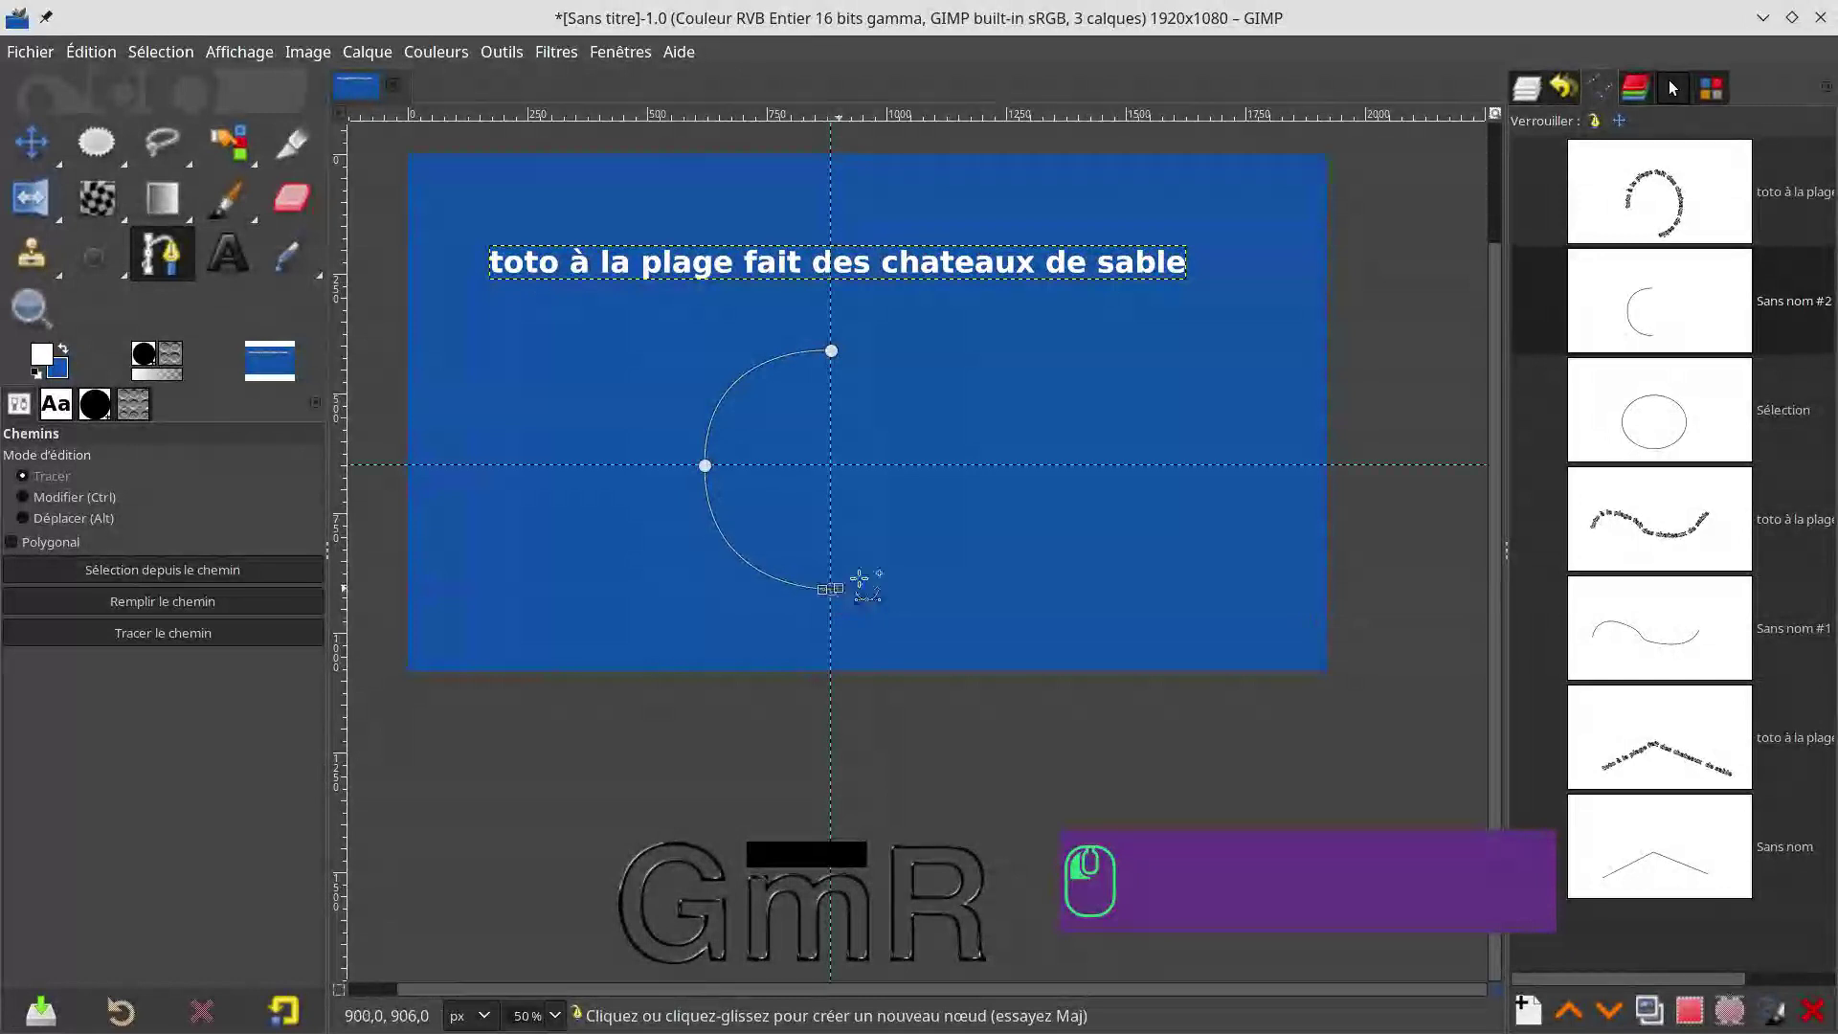
click(949, 466)
drag(949, 465, 950, 348)
ctrl+click(859, 355)
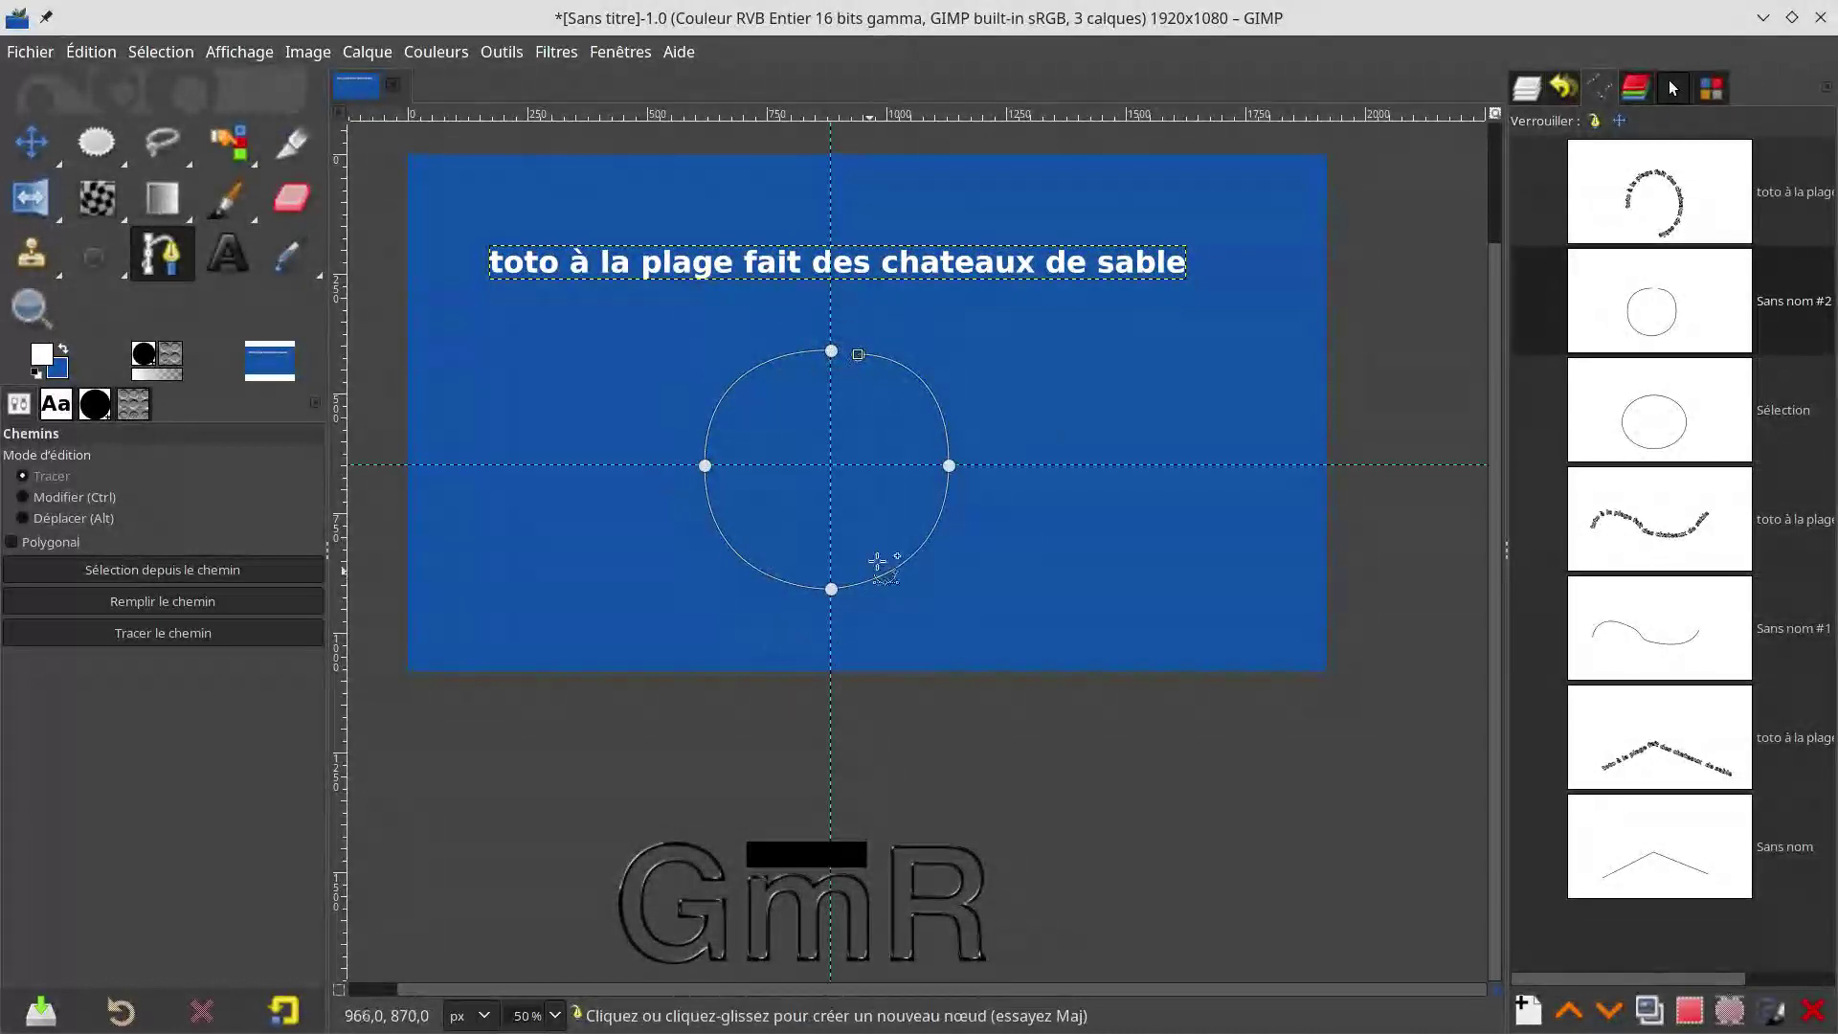
Step: Lay the text along the circular Sans nom #2 path and switch to the Paintbrush tool
click(1707, 325)
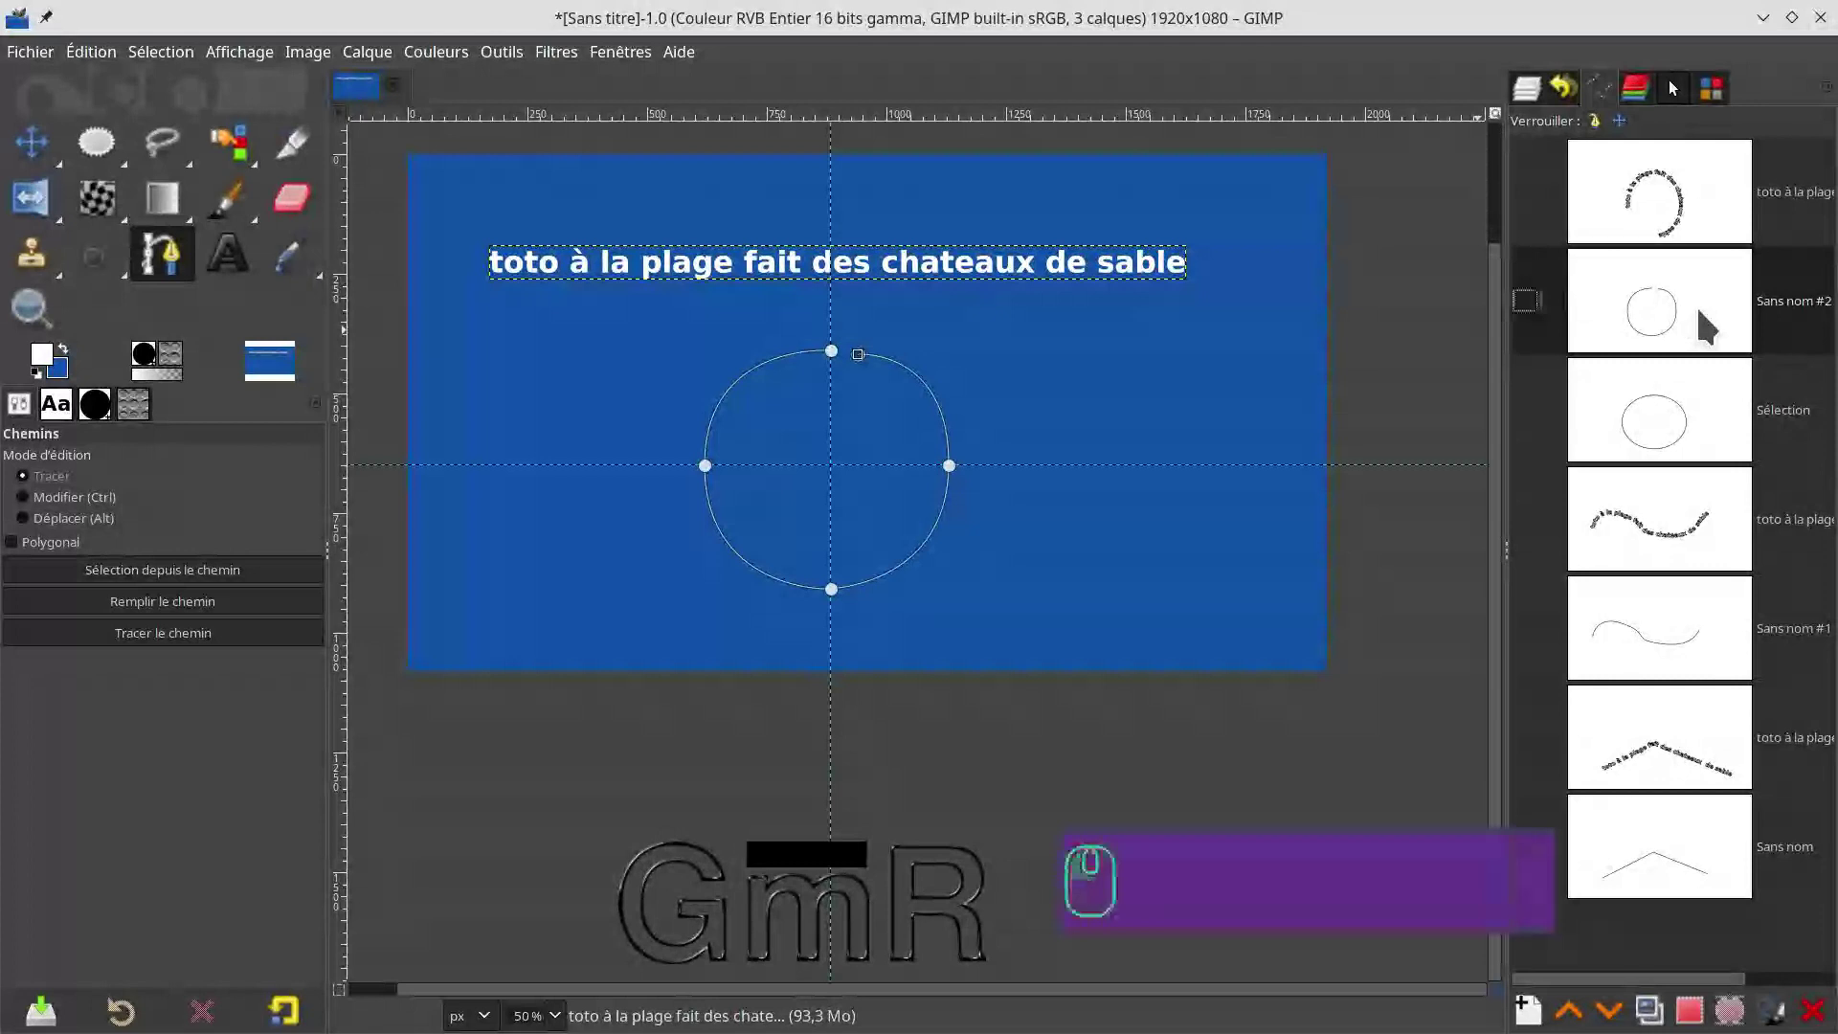
click(371, 51)
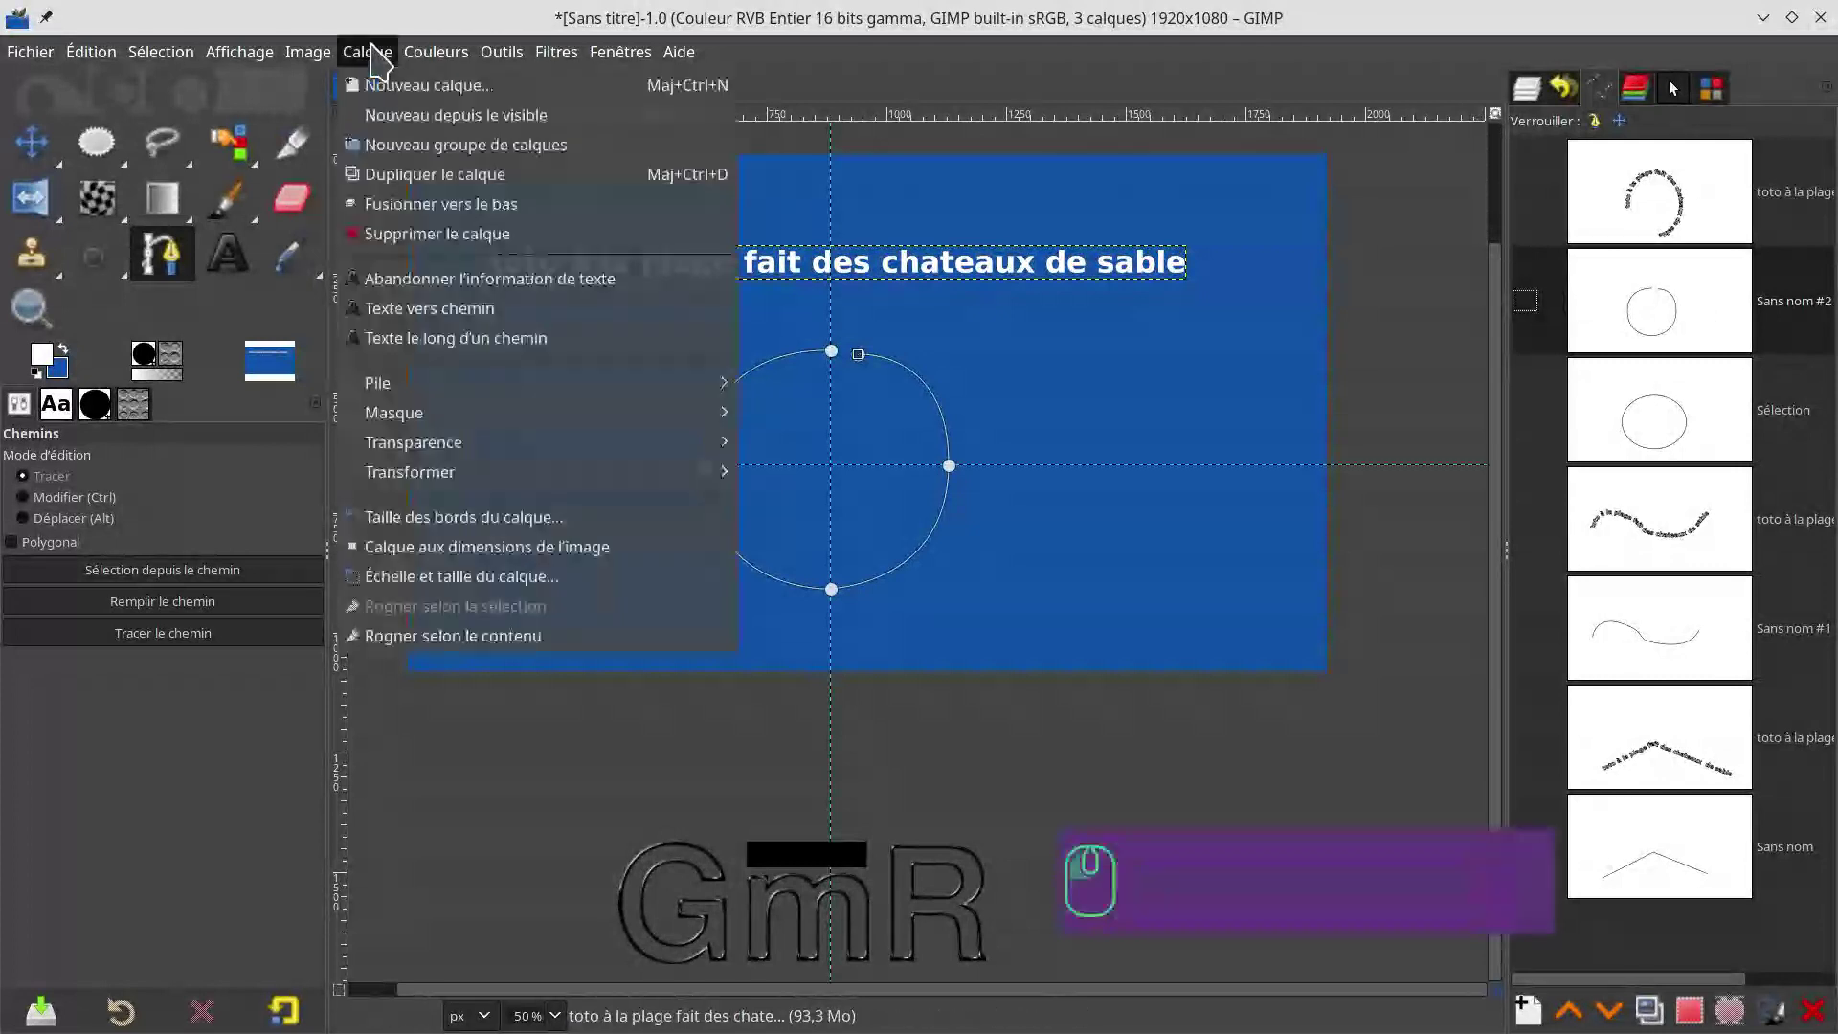
click(418, 338)
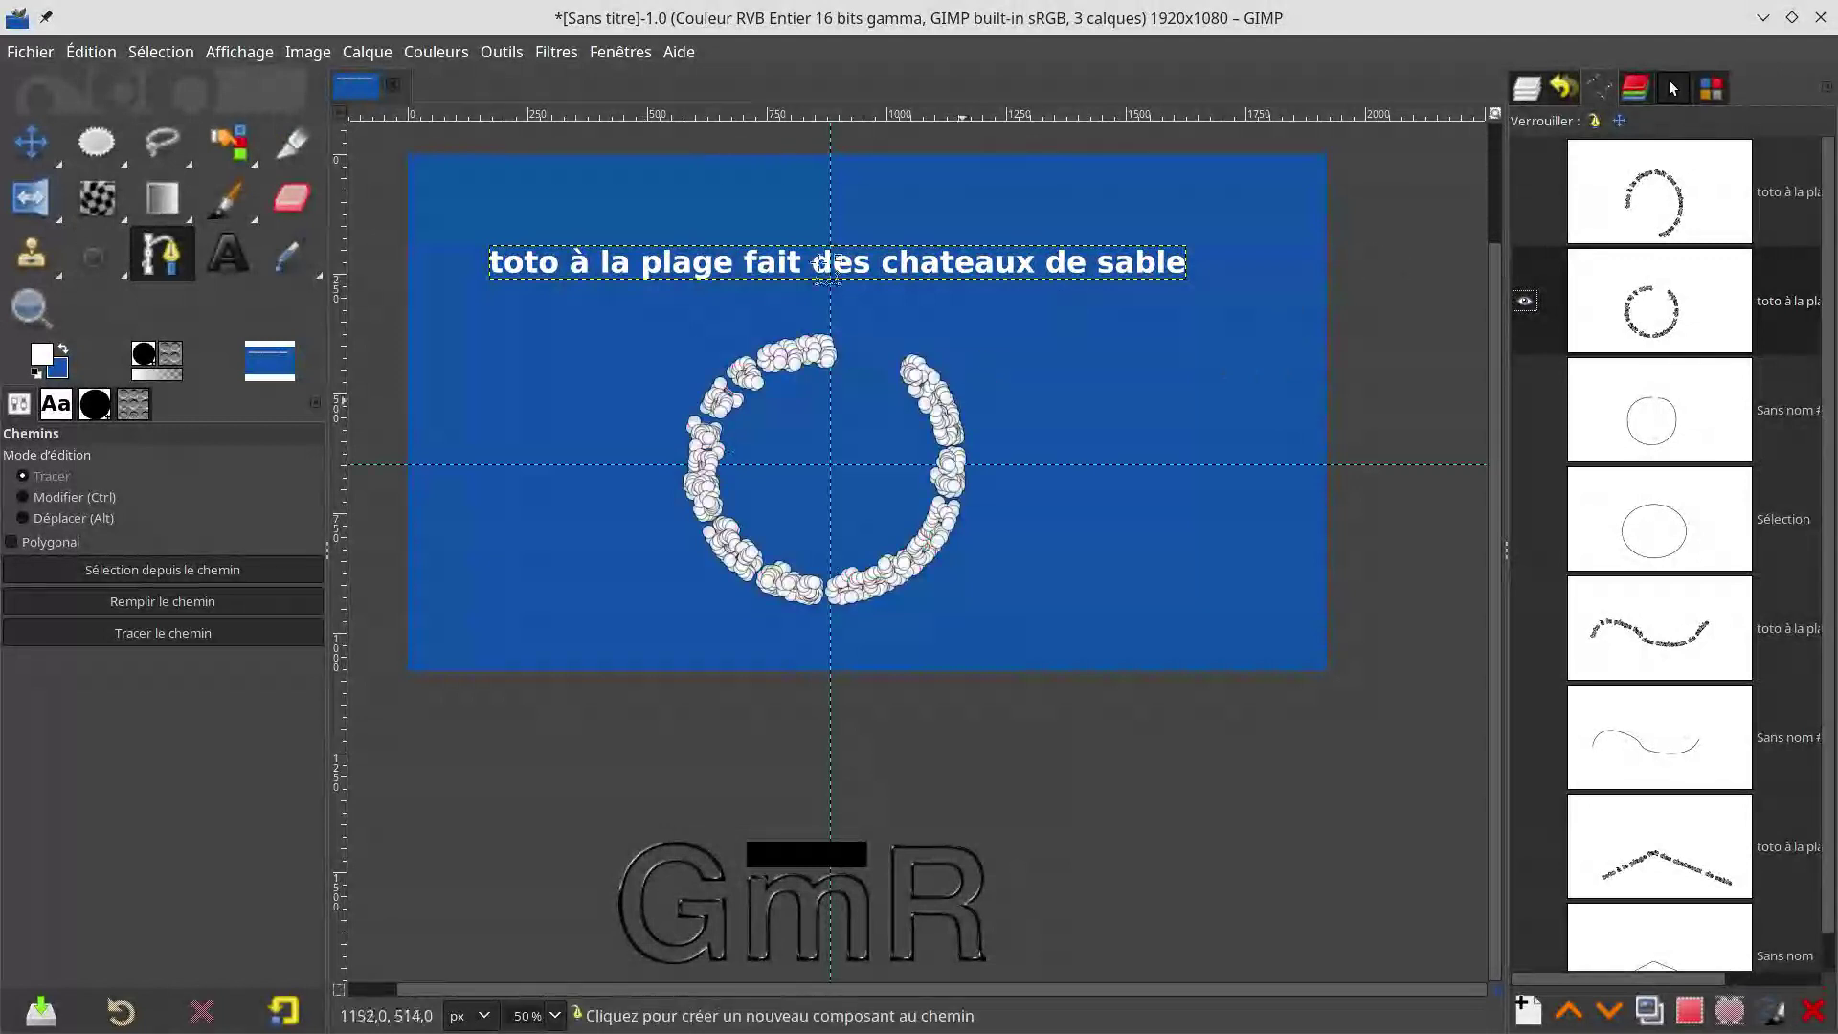
click(231, 214)
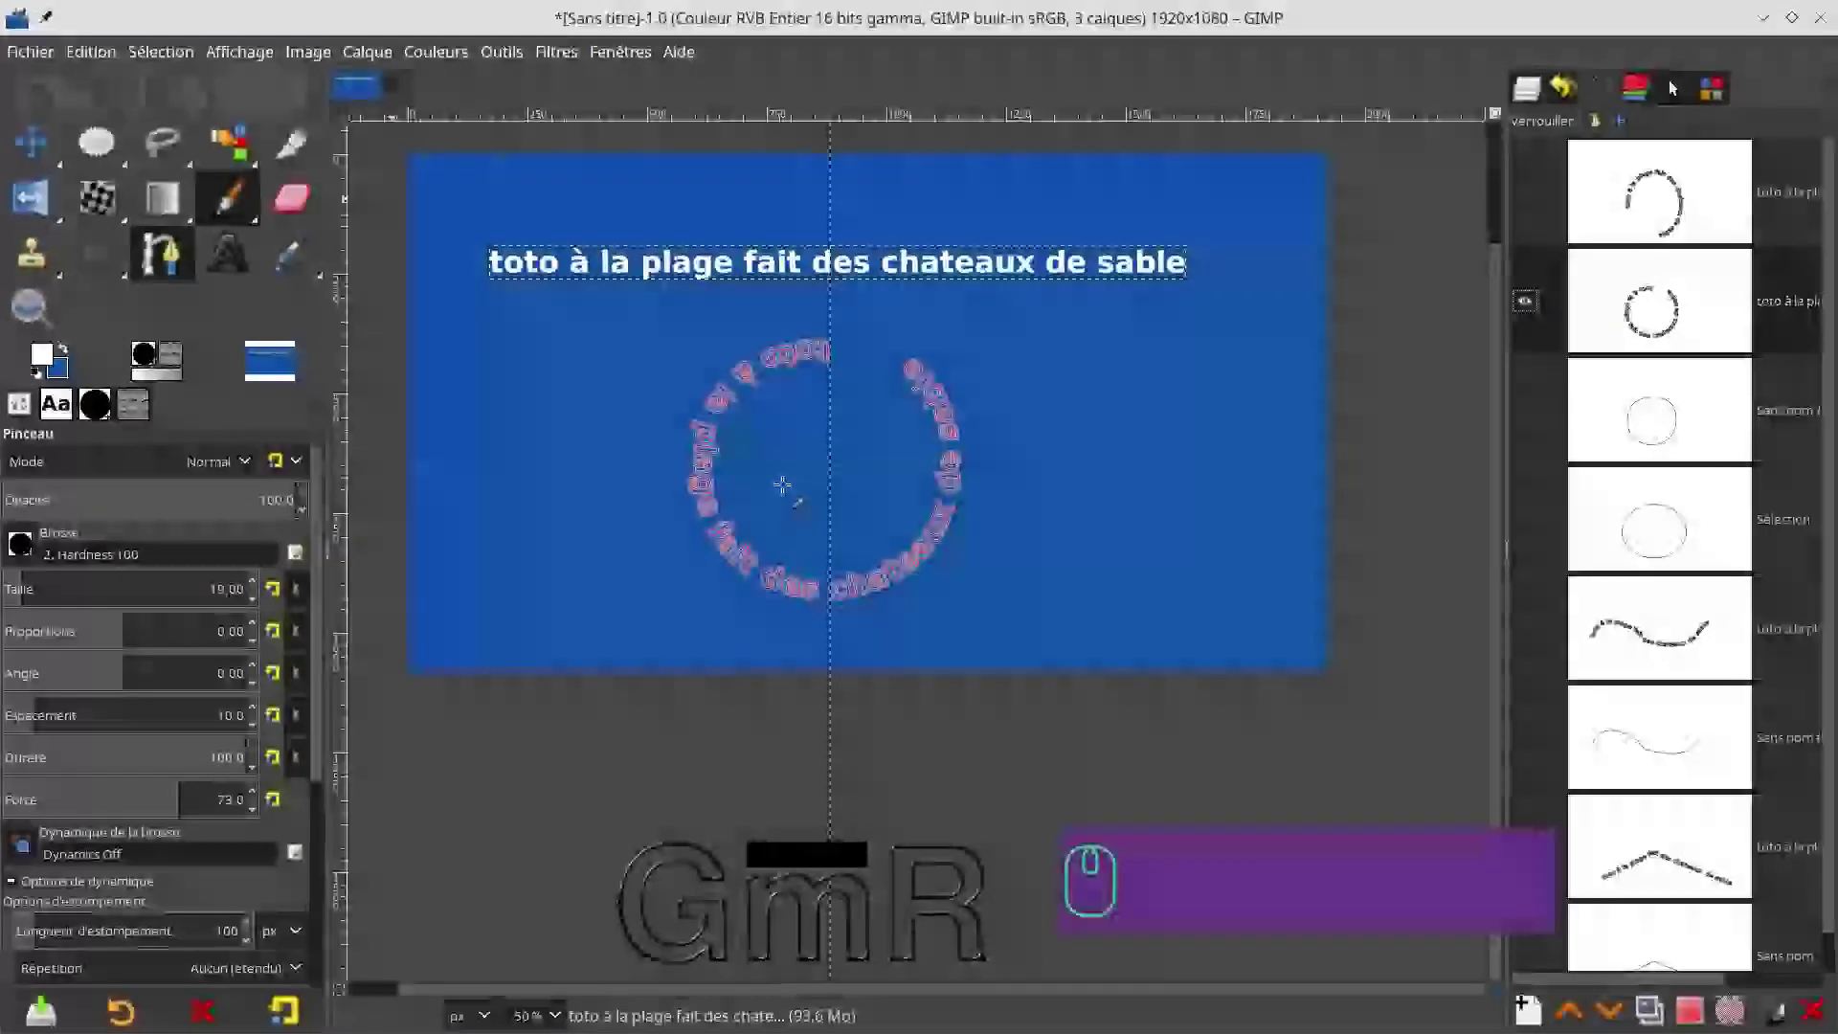
Step: Delete the text outline path that runs counterclockwise and the circular Sans nom #2 path it follows
scroll(790, 476, up, 3)
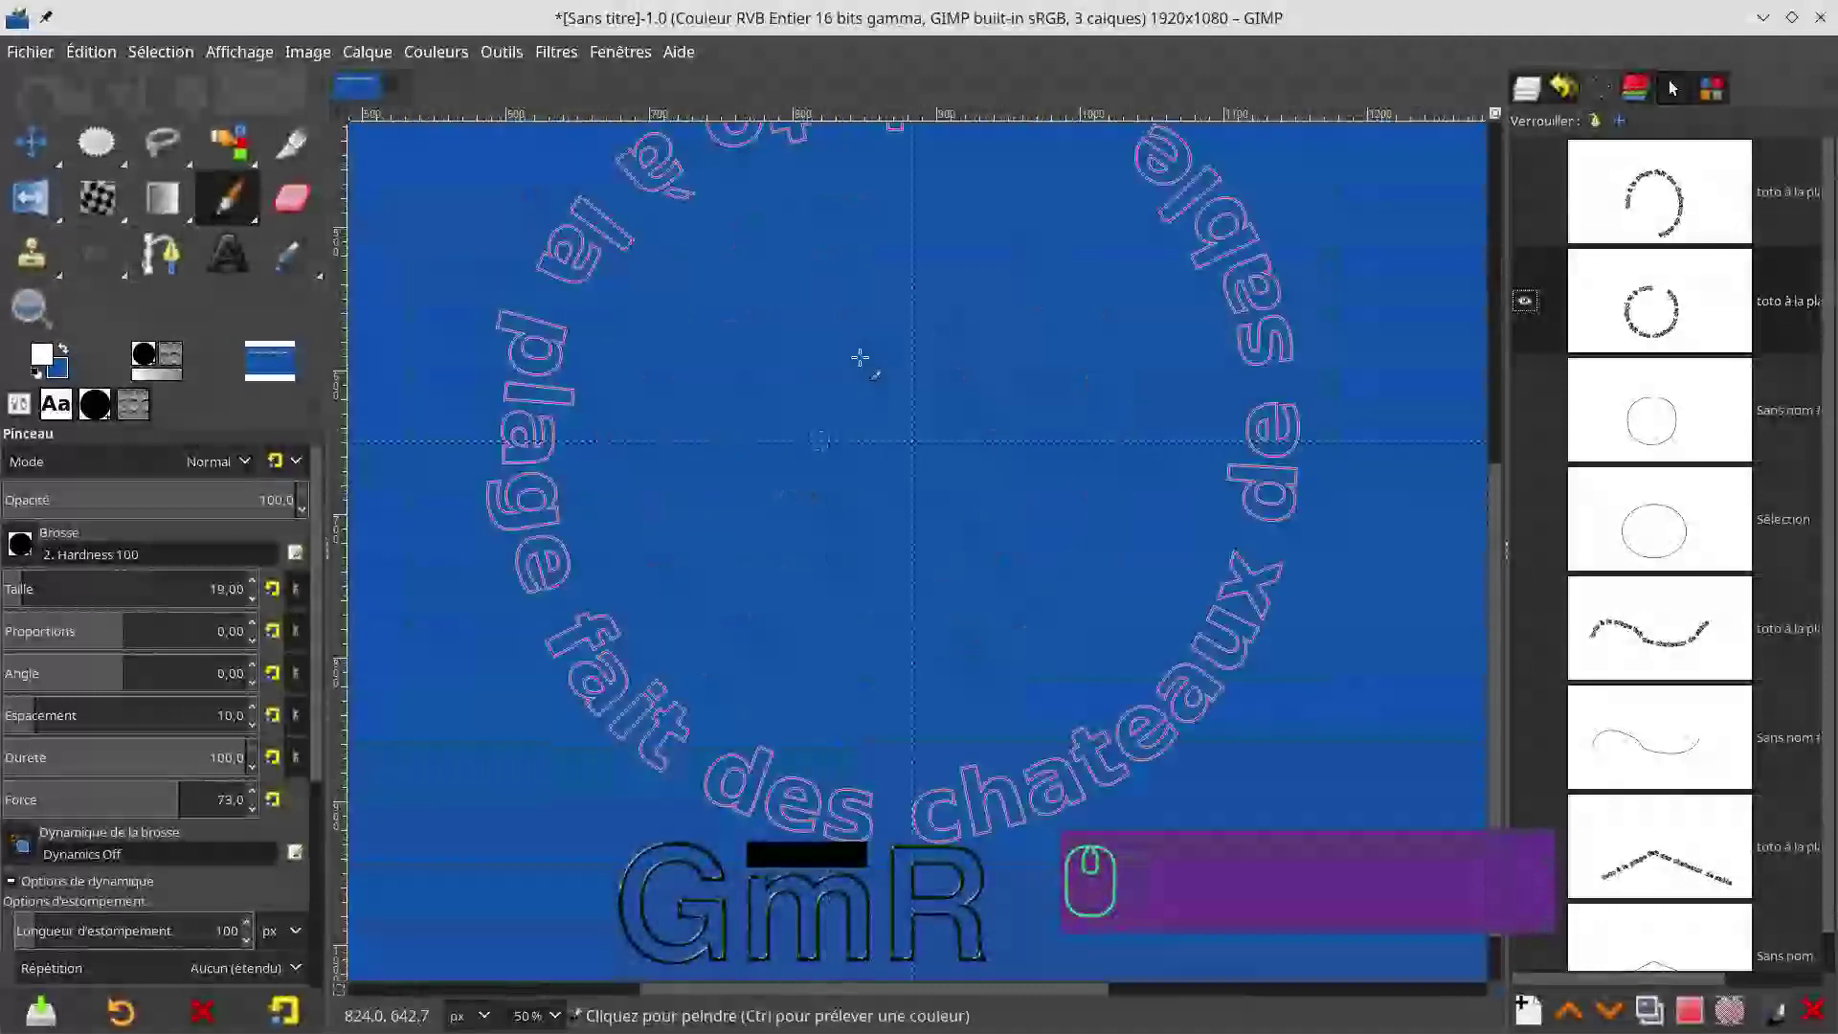
scroll(818, 287, down, 2)
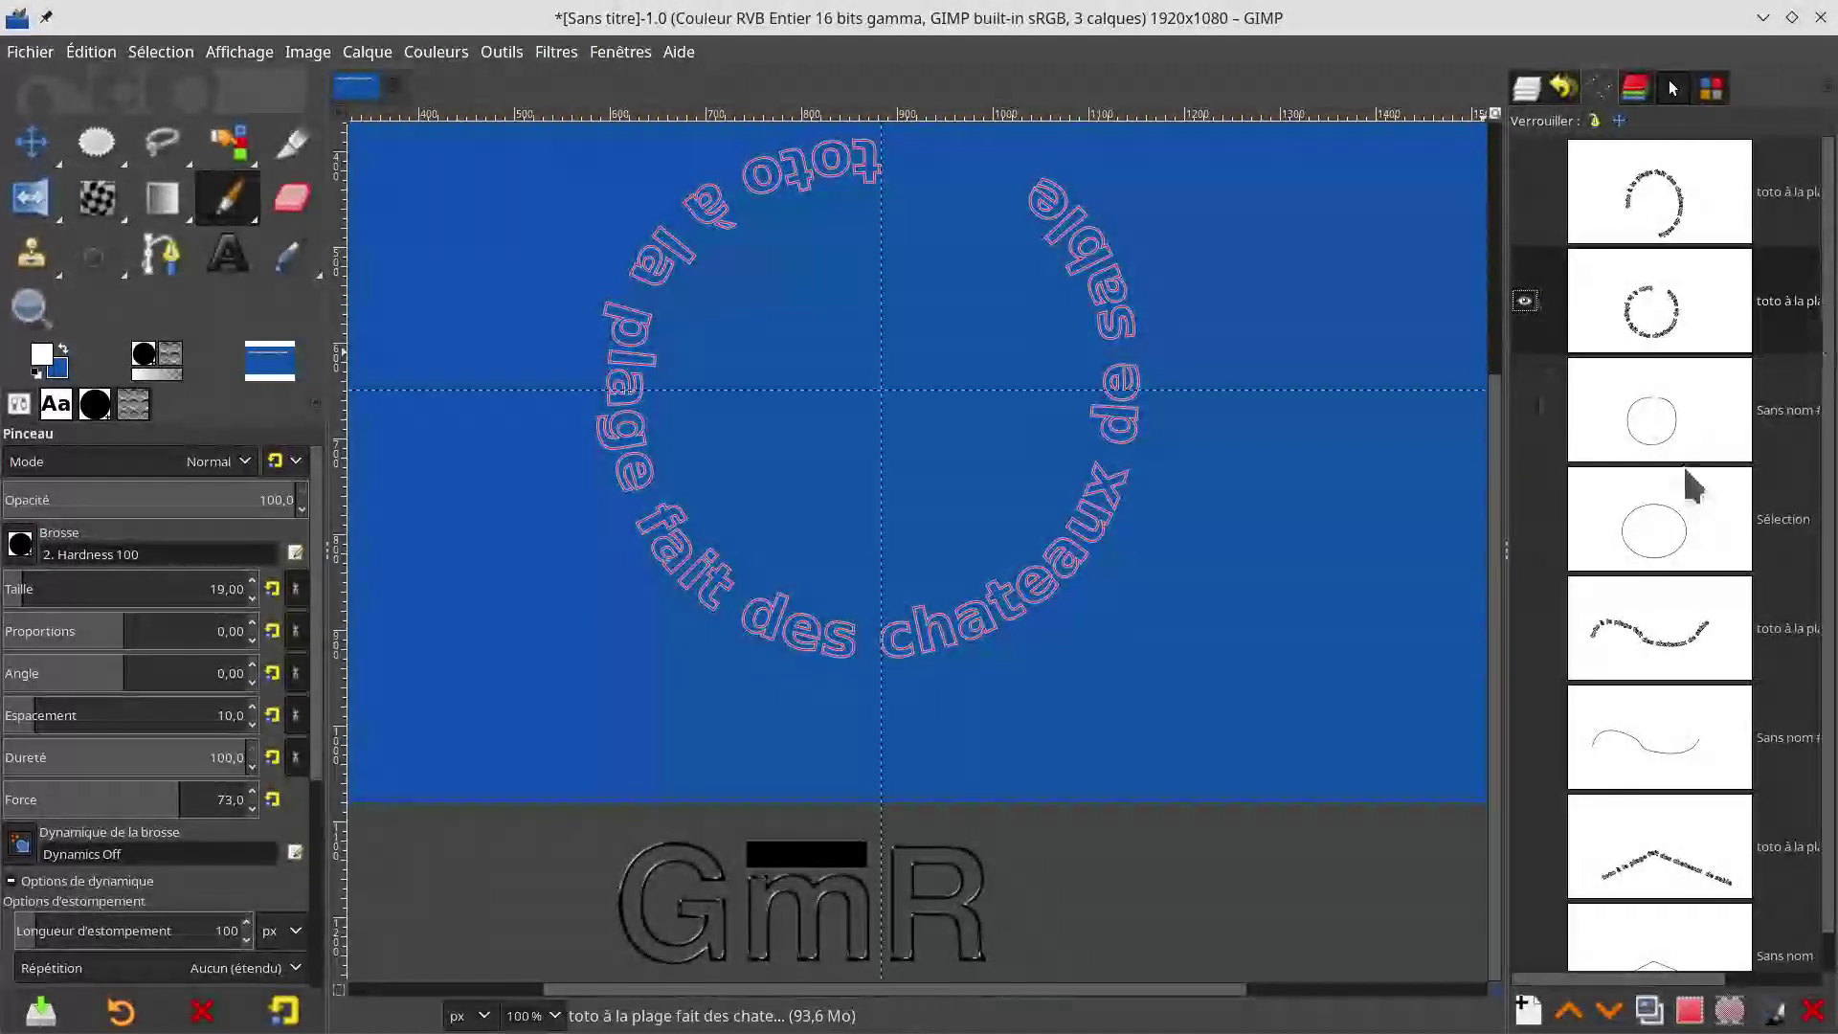
click(1628, 325)
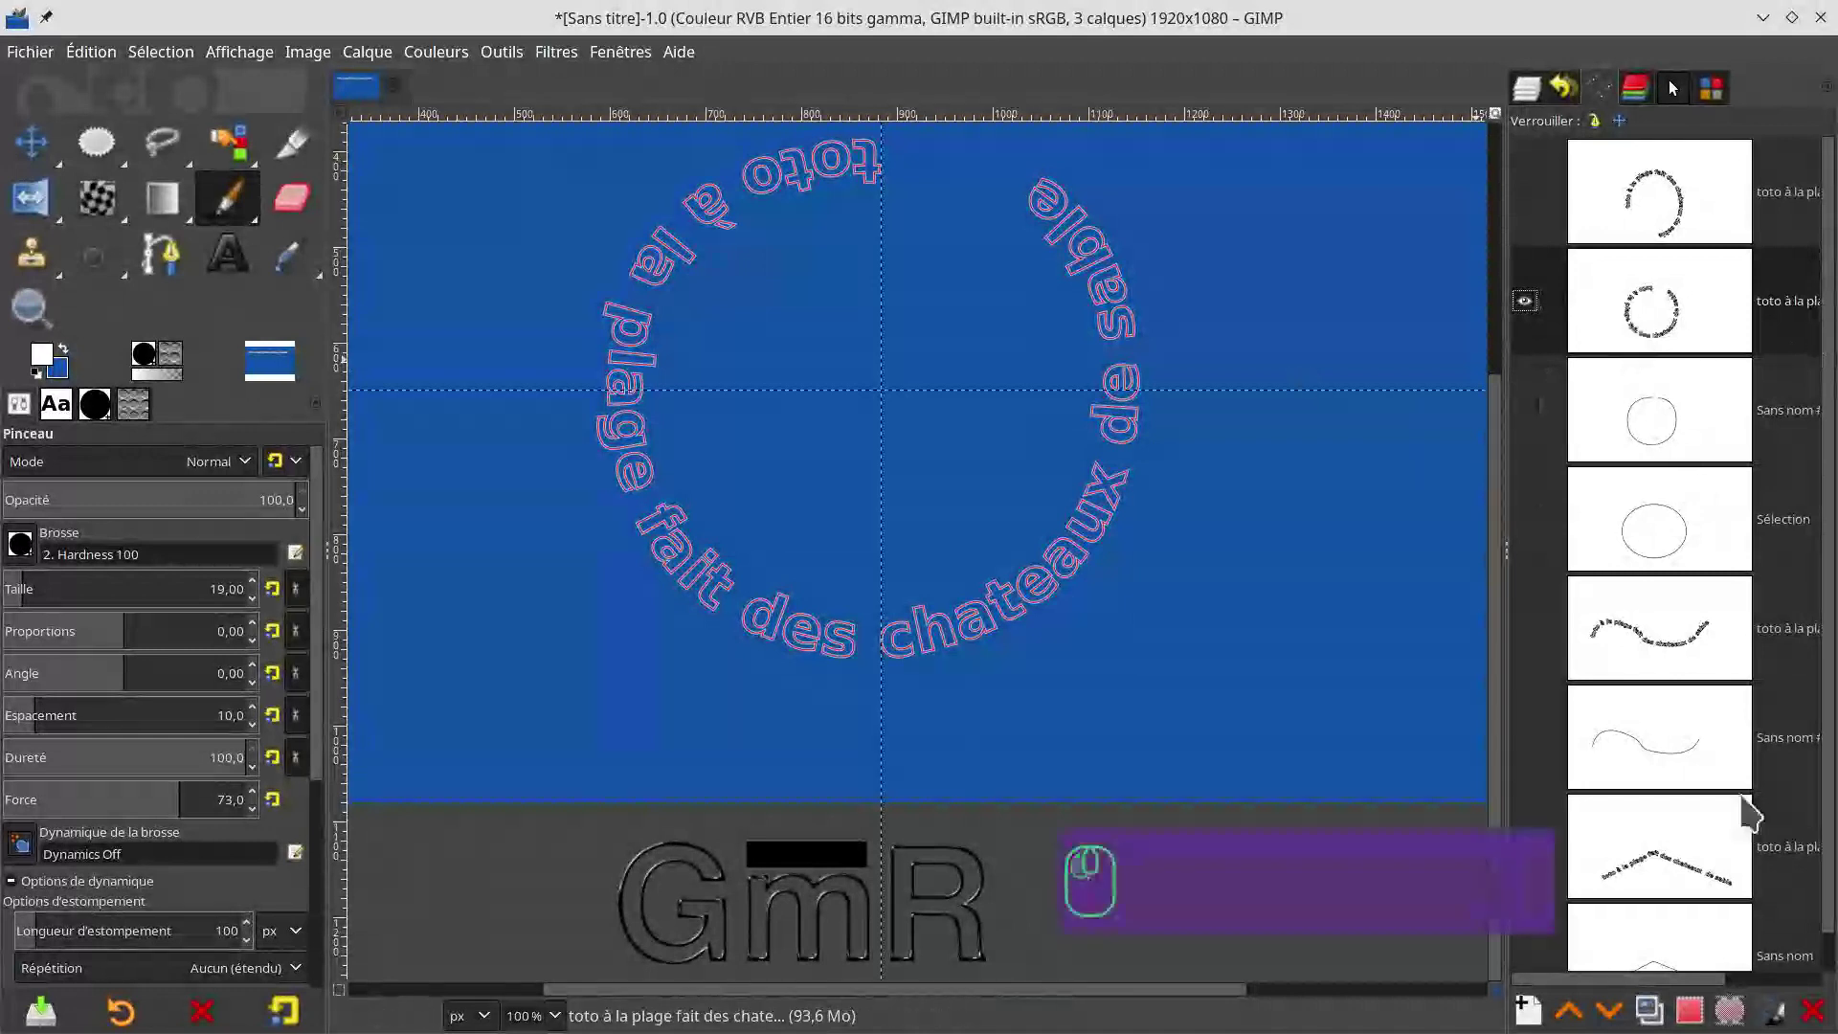
click(1817, 1010)
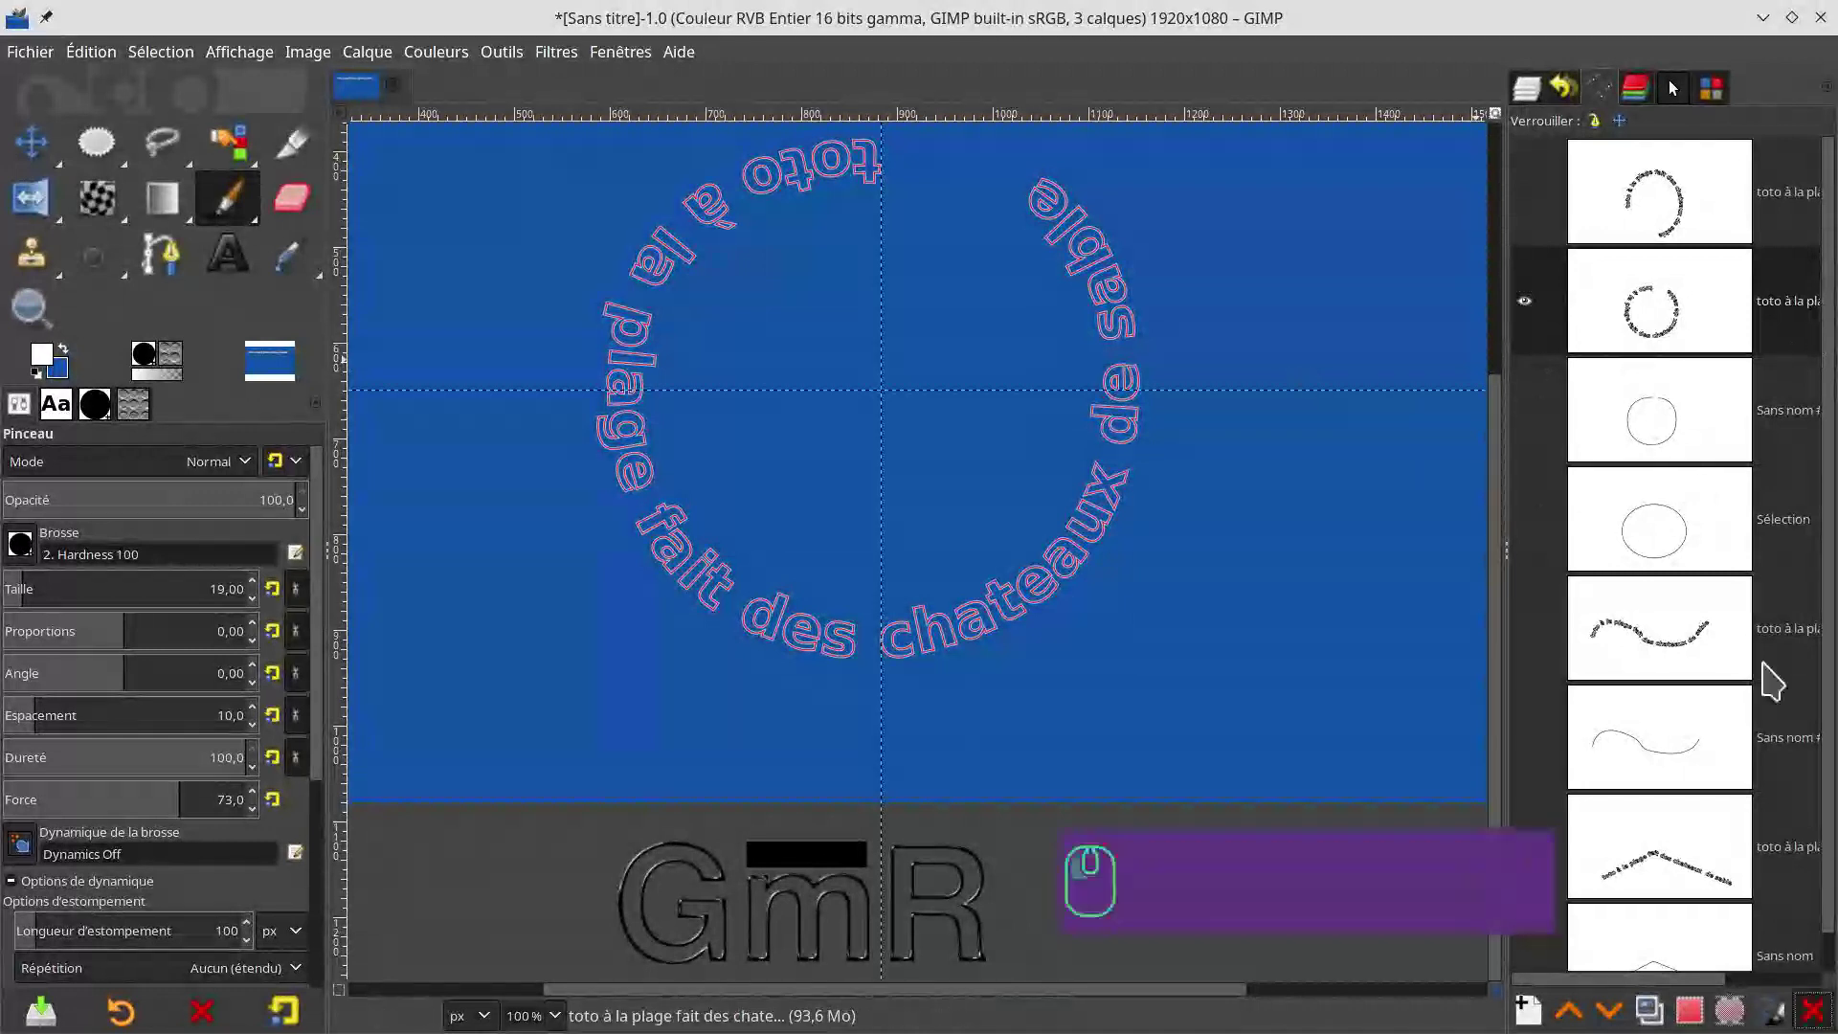
click(1642, 318)
click(1813, 1010)
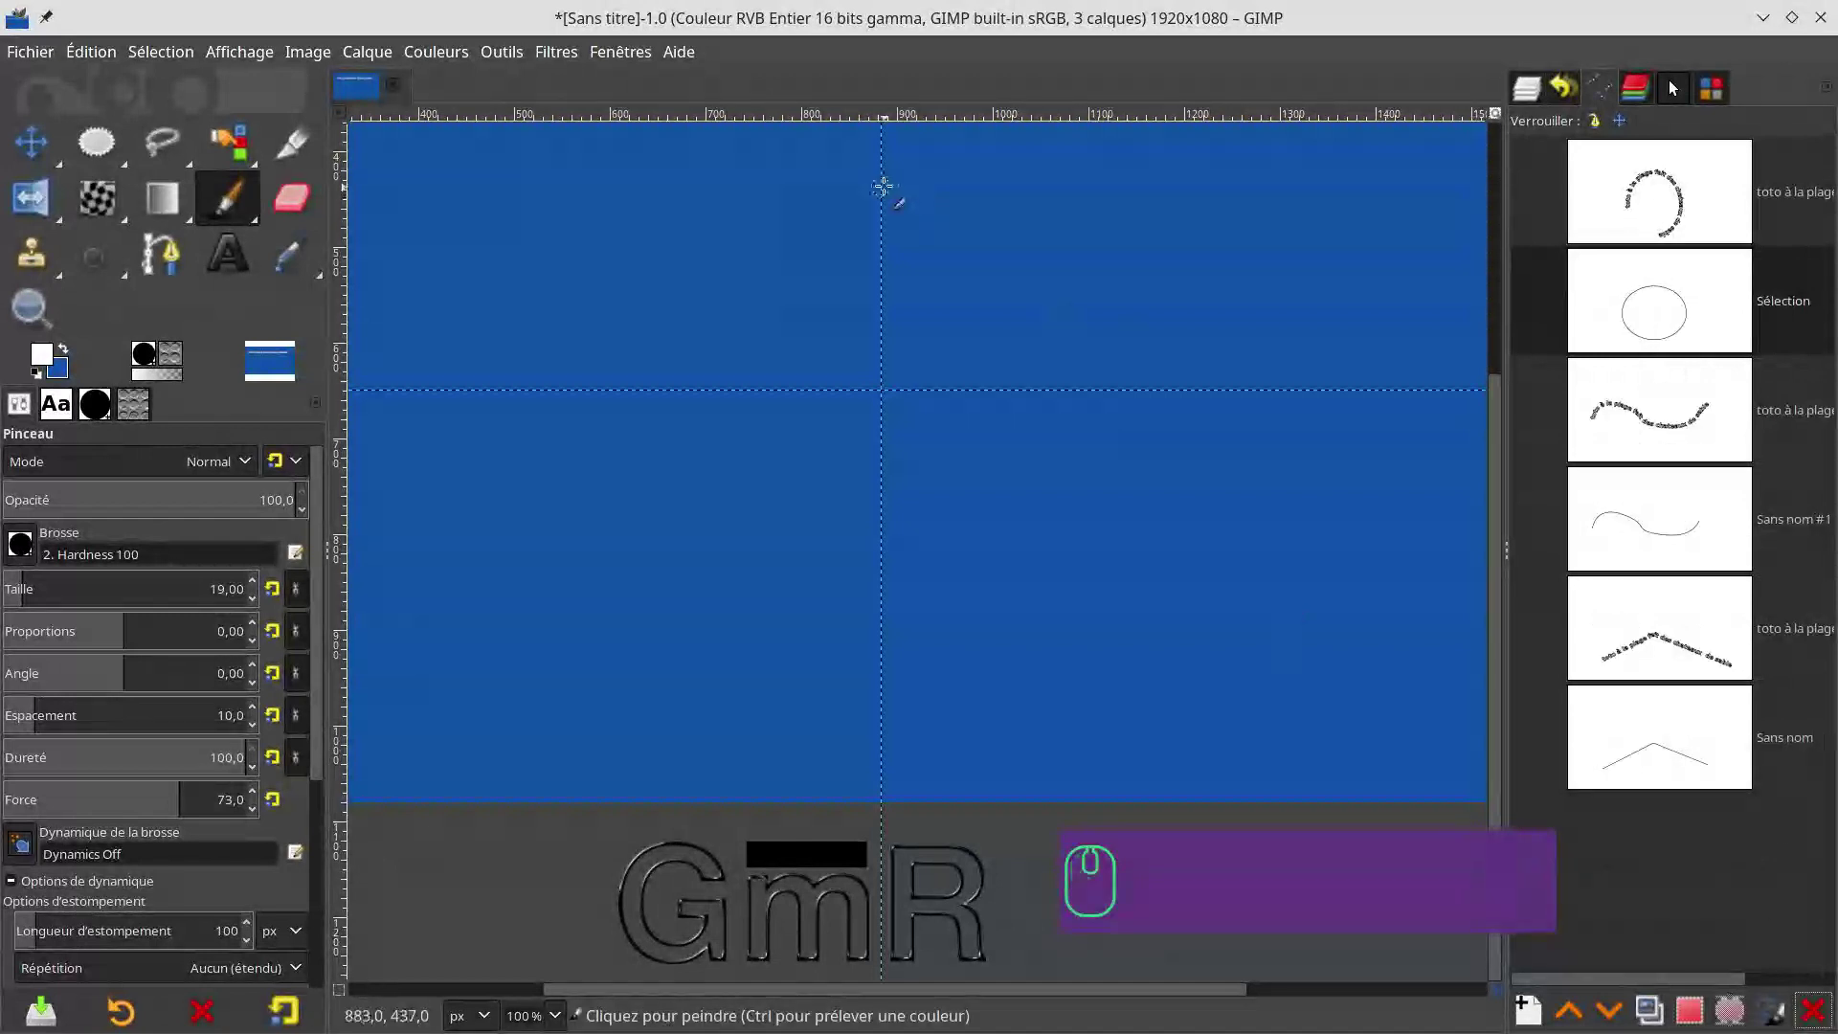
Step: Draw a nearly closed circular path about 435 px high with the Paths tool, clockwise around the guide intersection from the vertical guide above it
click(161, 254)
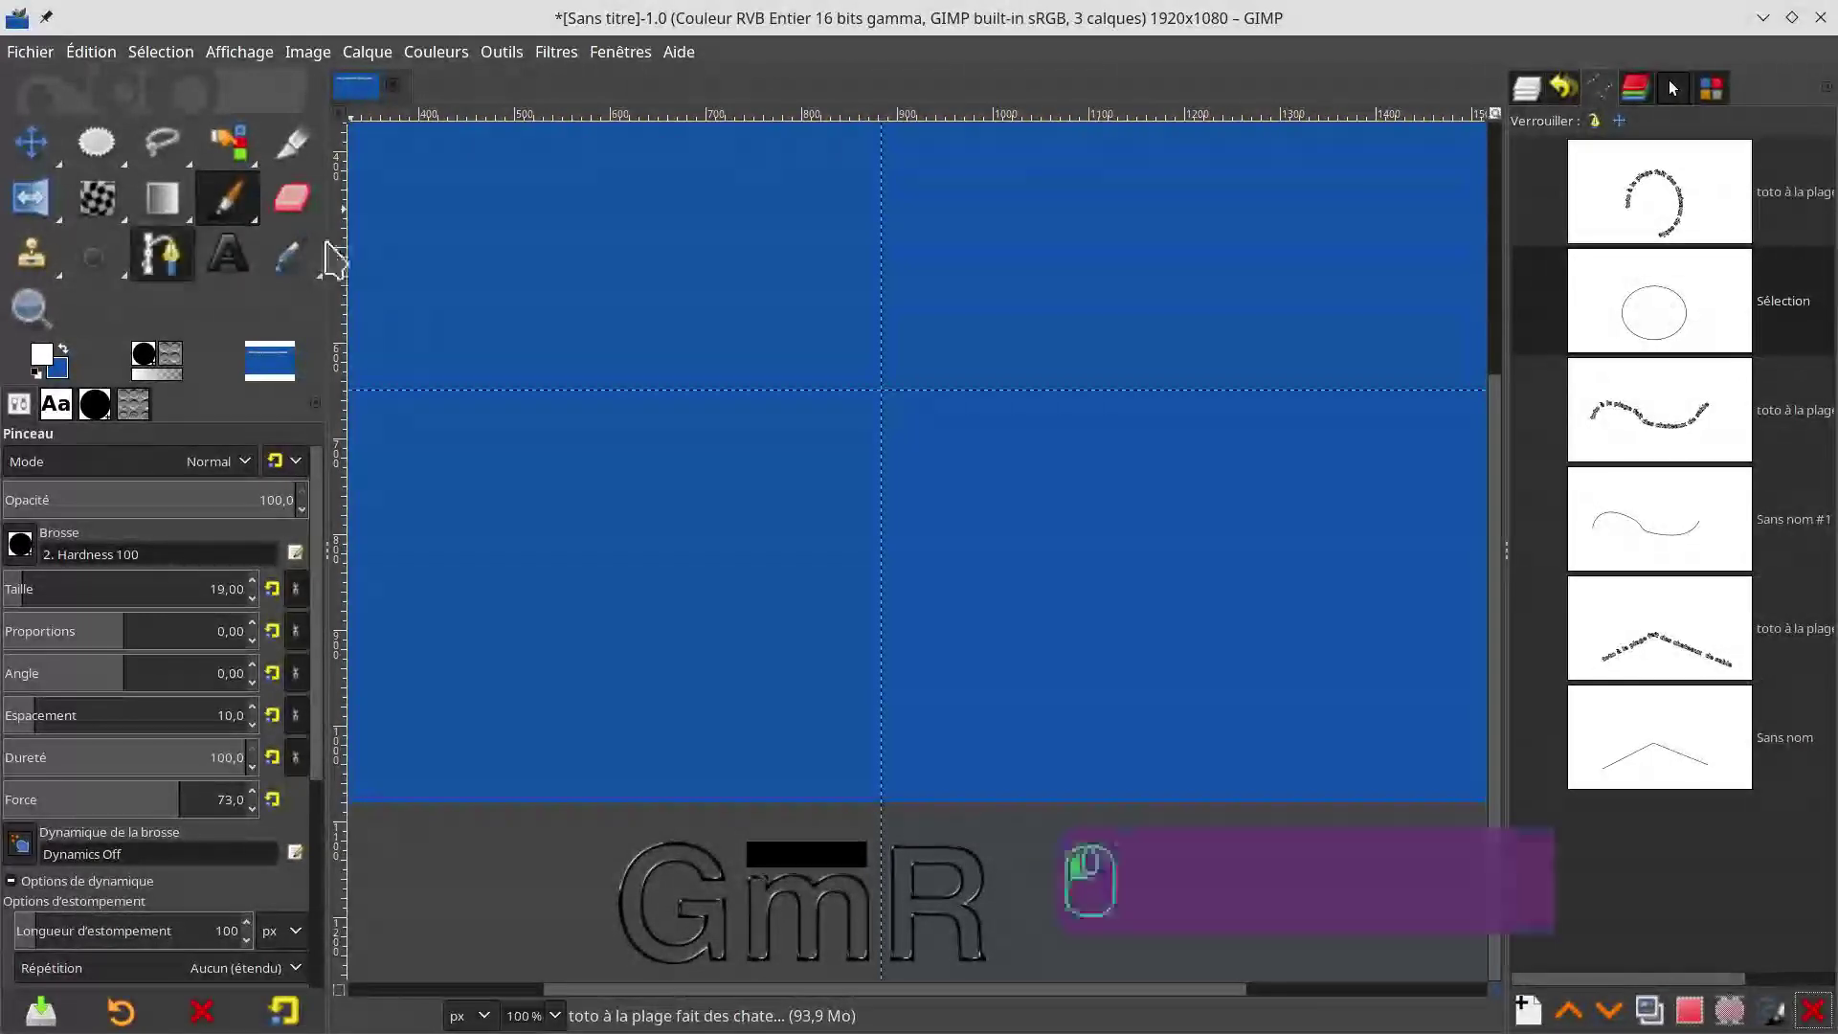
click(879, 173)
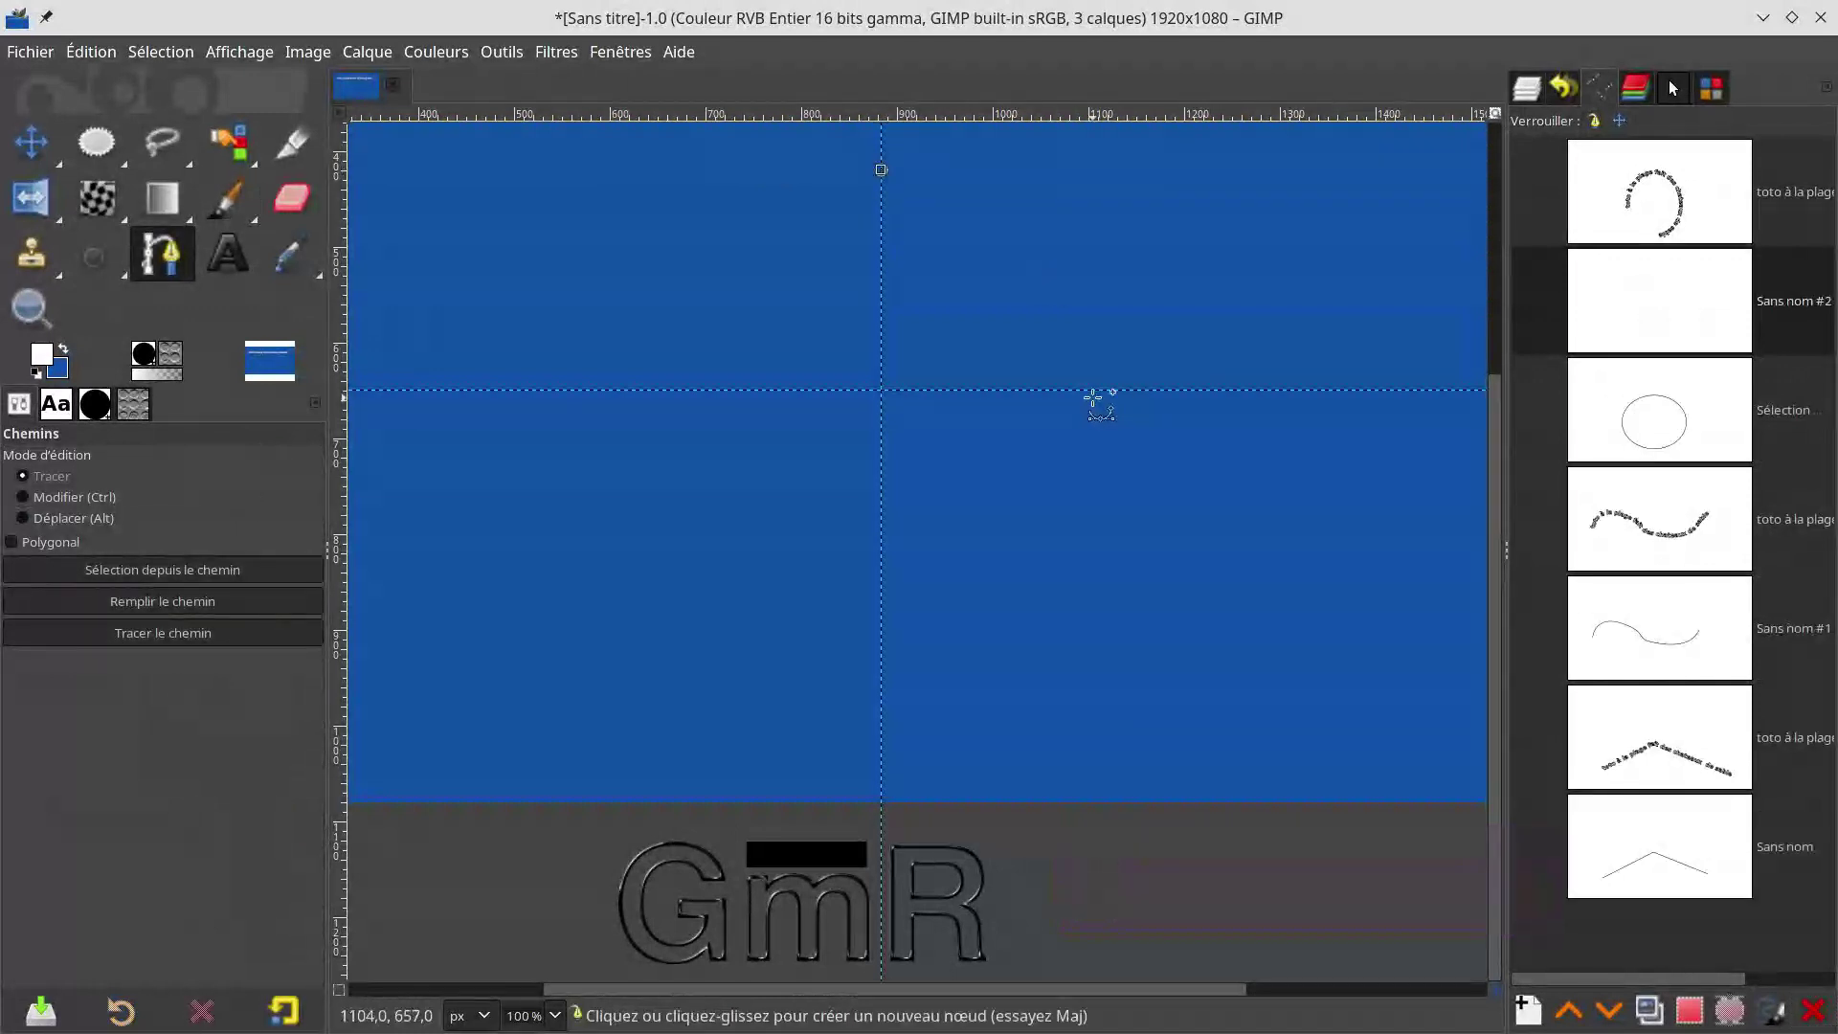
drag(1087, 390, 1084, 424)
drag(1093, 575, 1087, 599)
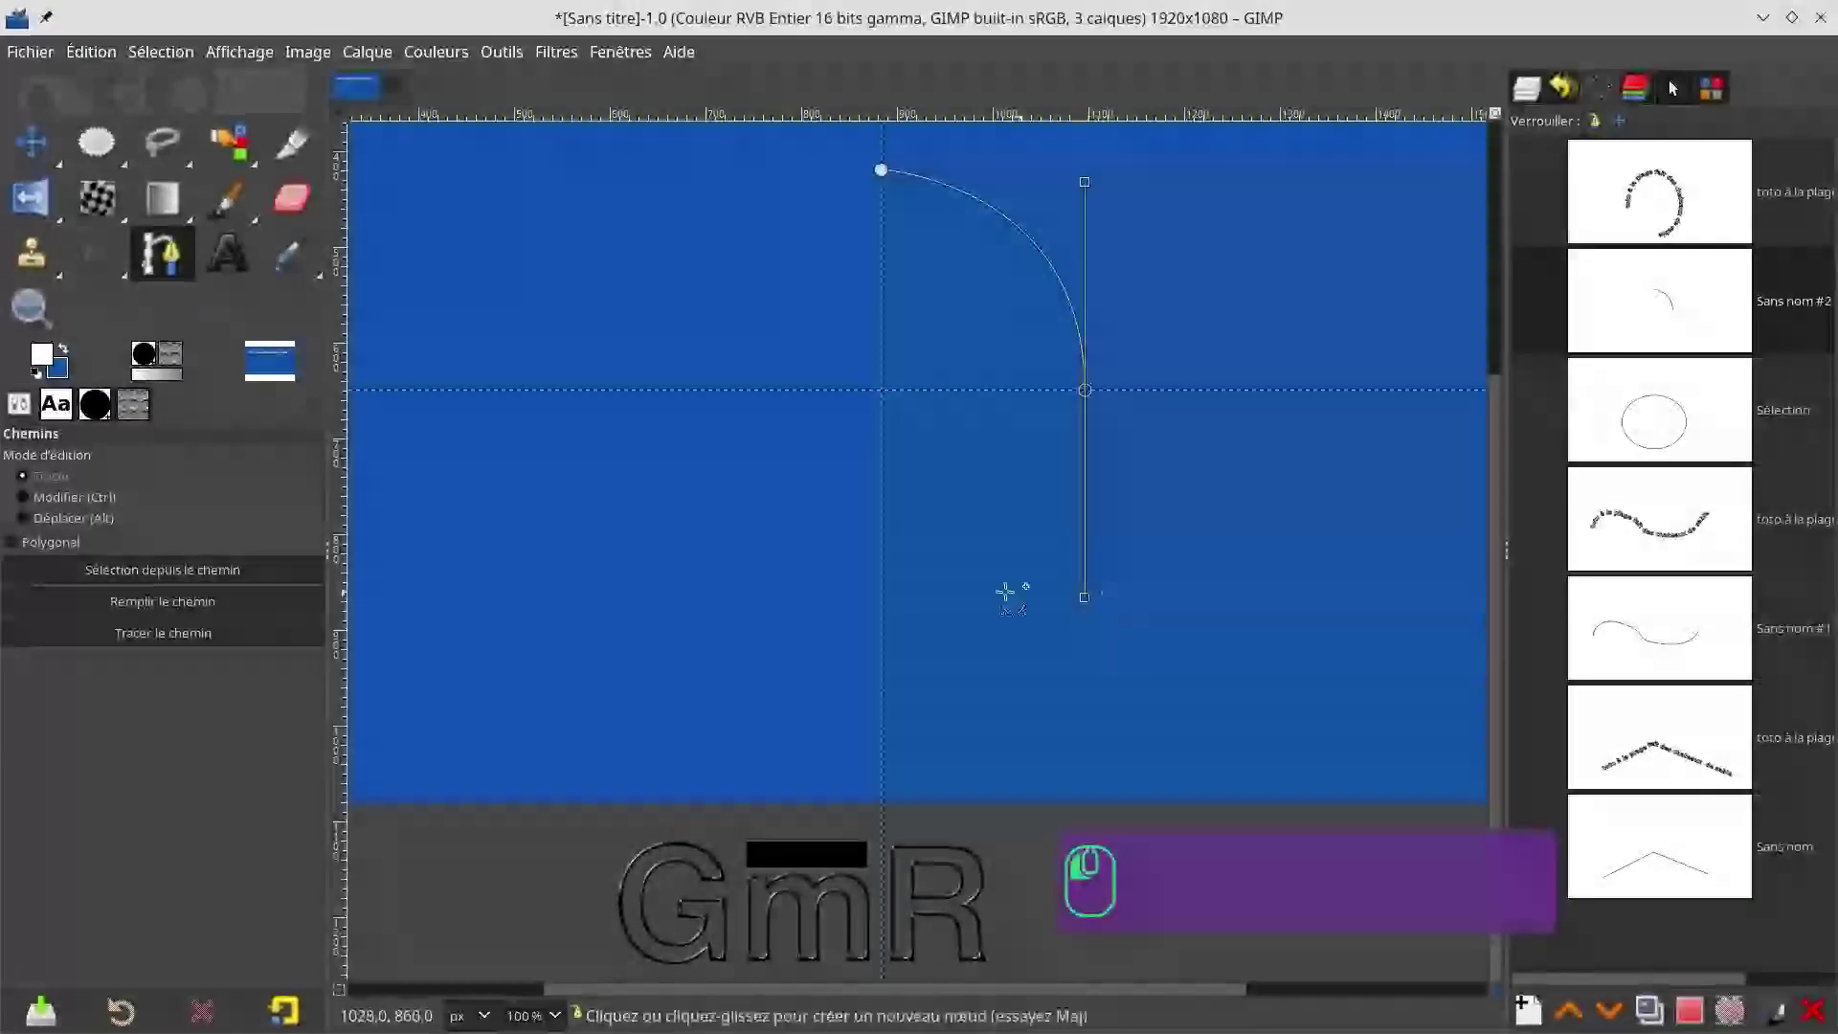
click(881, 586)
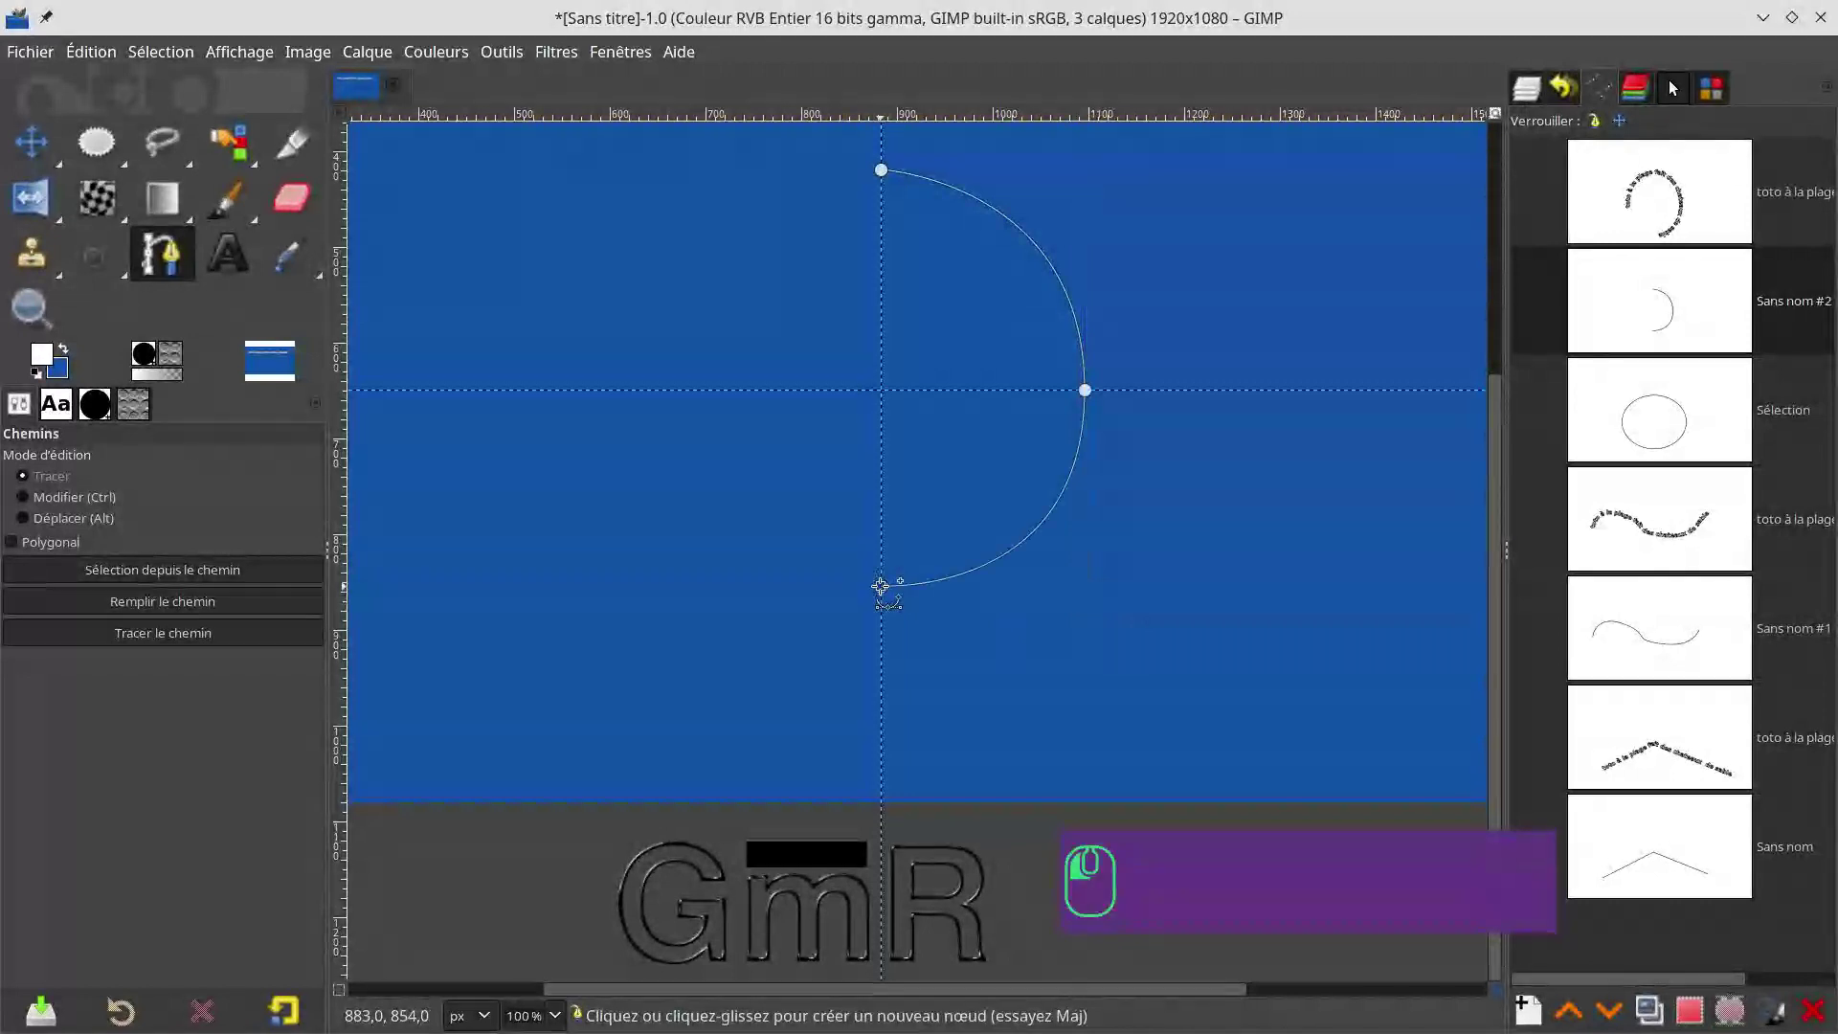
drag(666, 391, 672, 187)
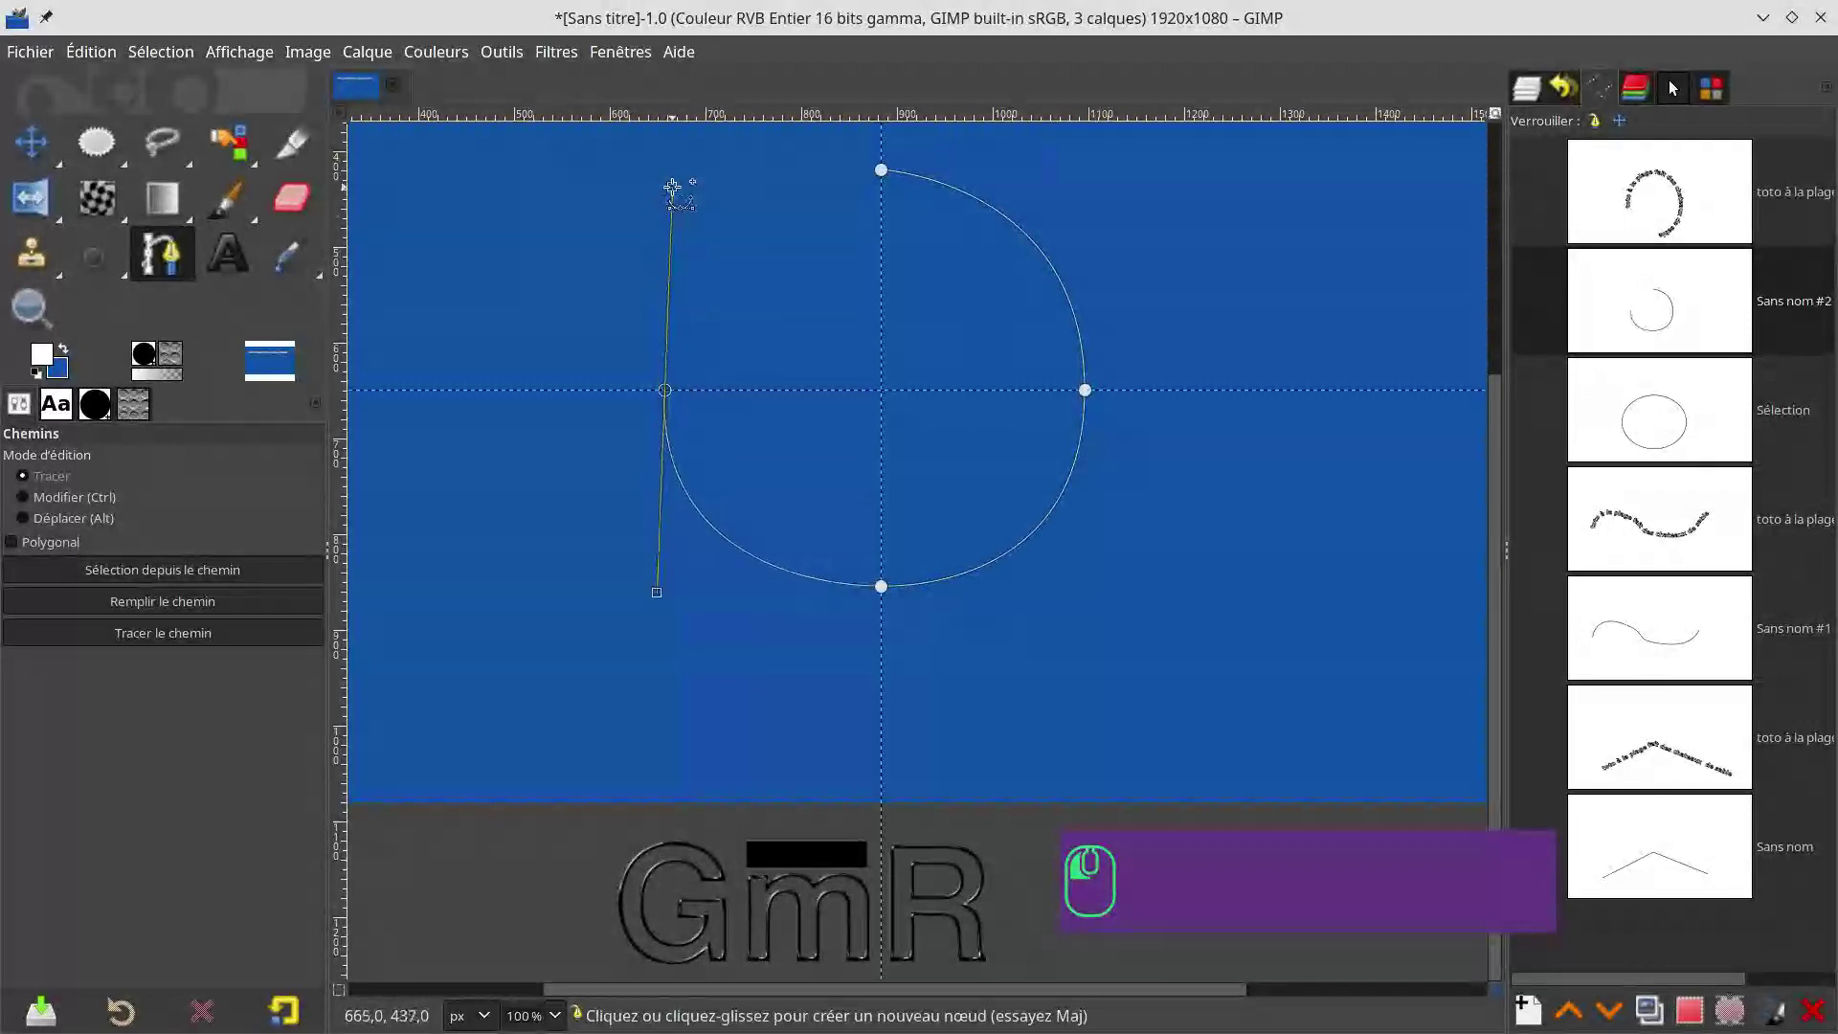
click(858, 171)
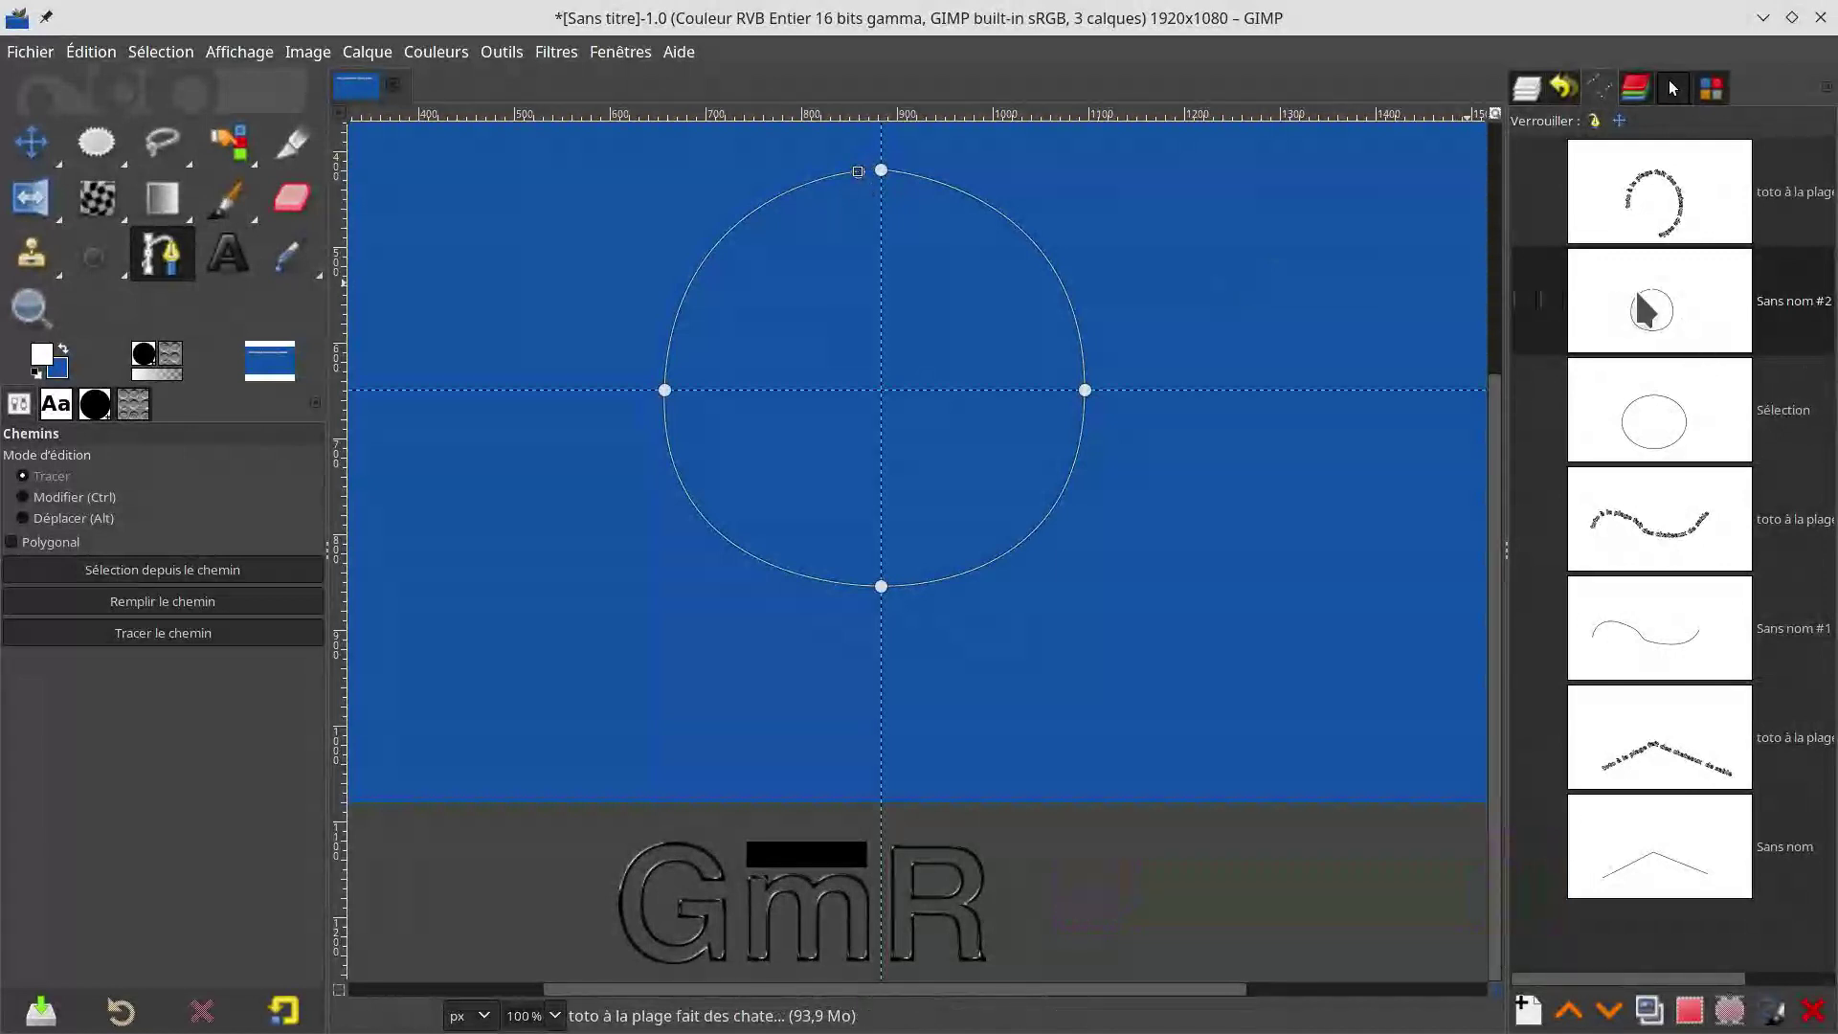
Step: Lay the text along the clockwise circular path, return to the paths list and switch to the Text tool
click(385, 52)
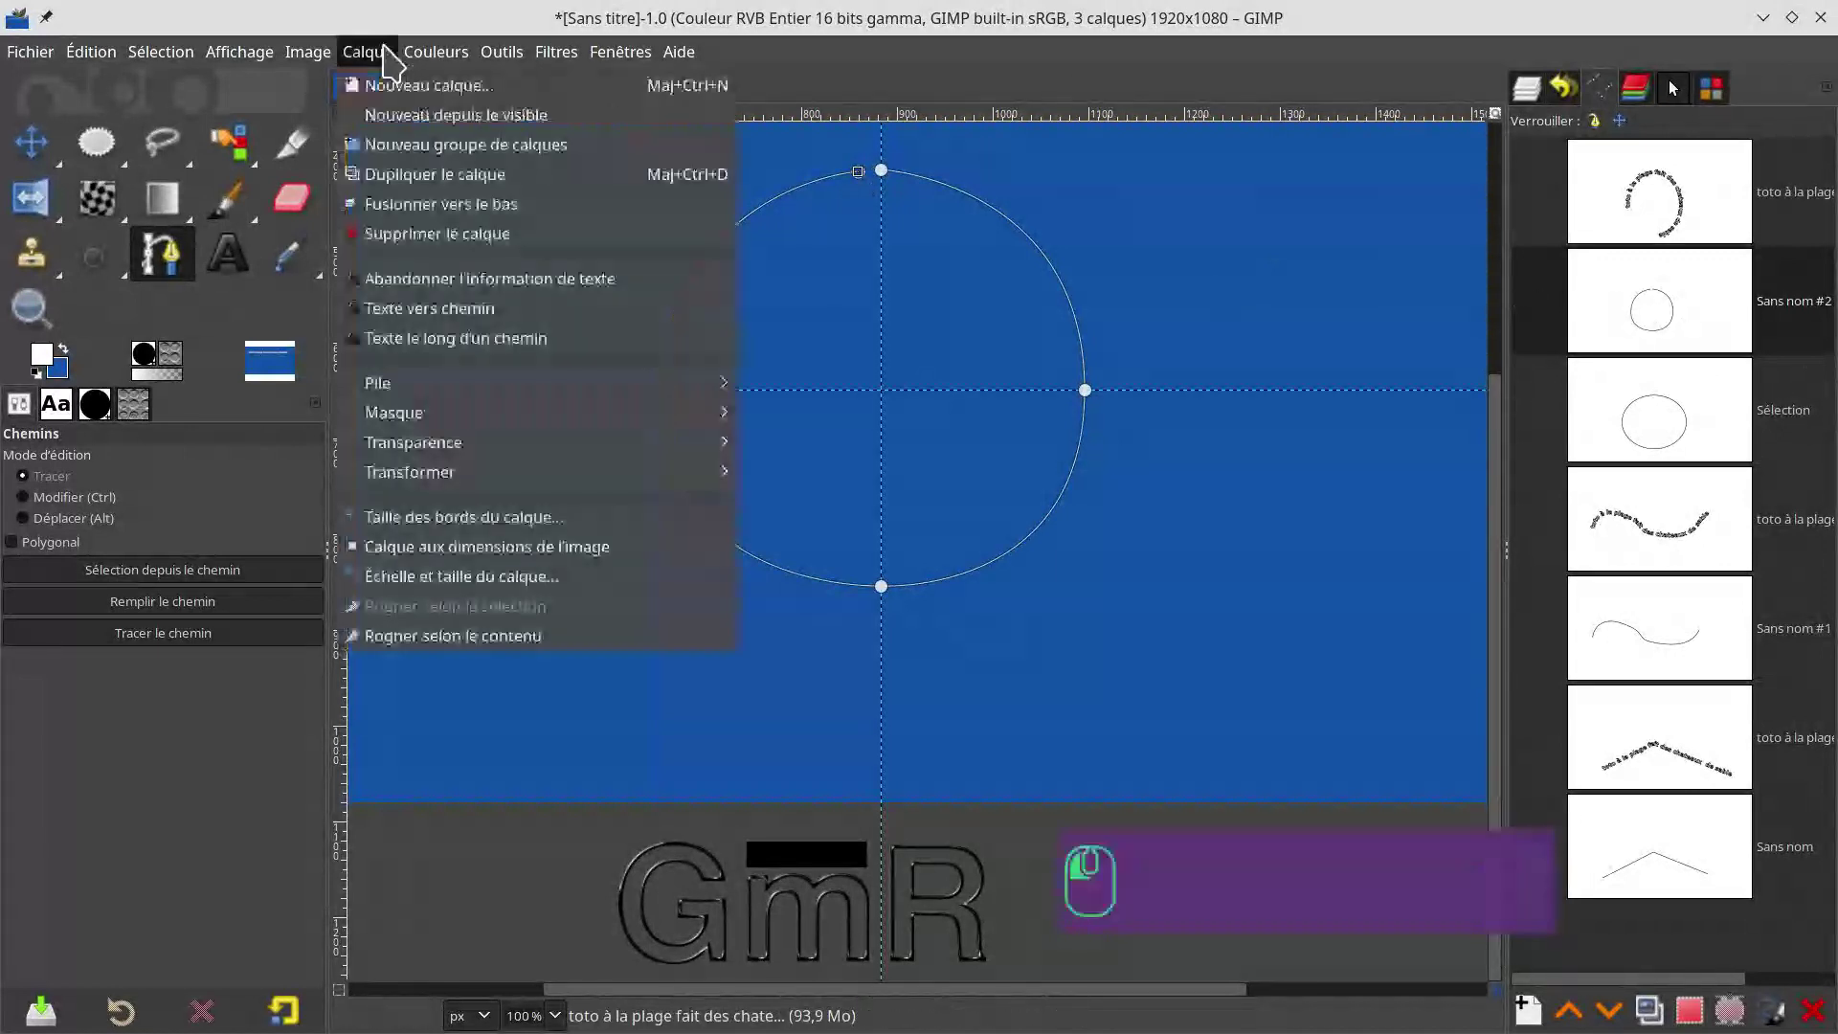
click(428, 339)
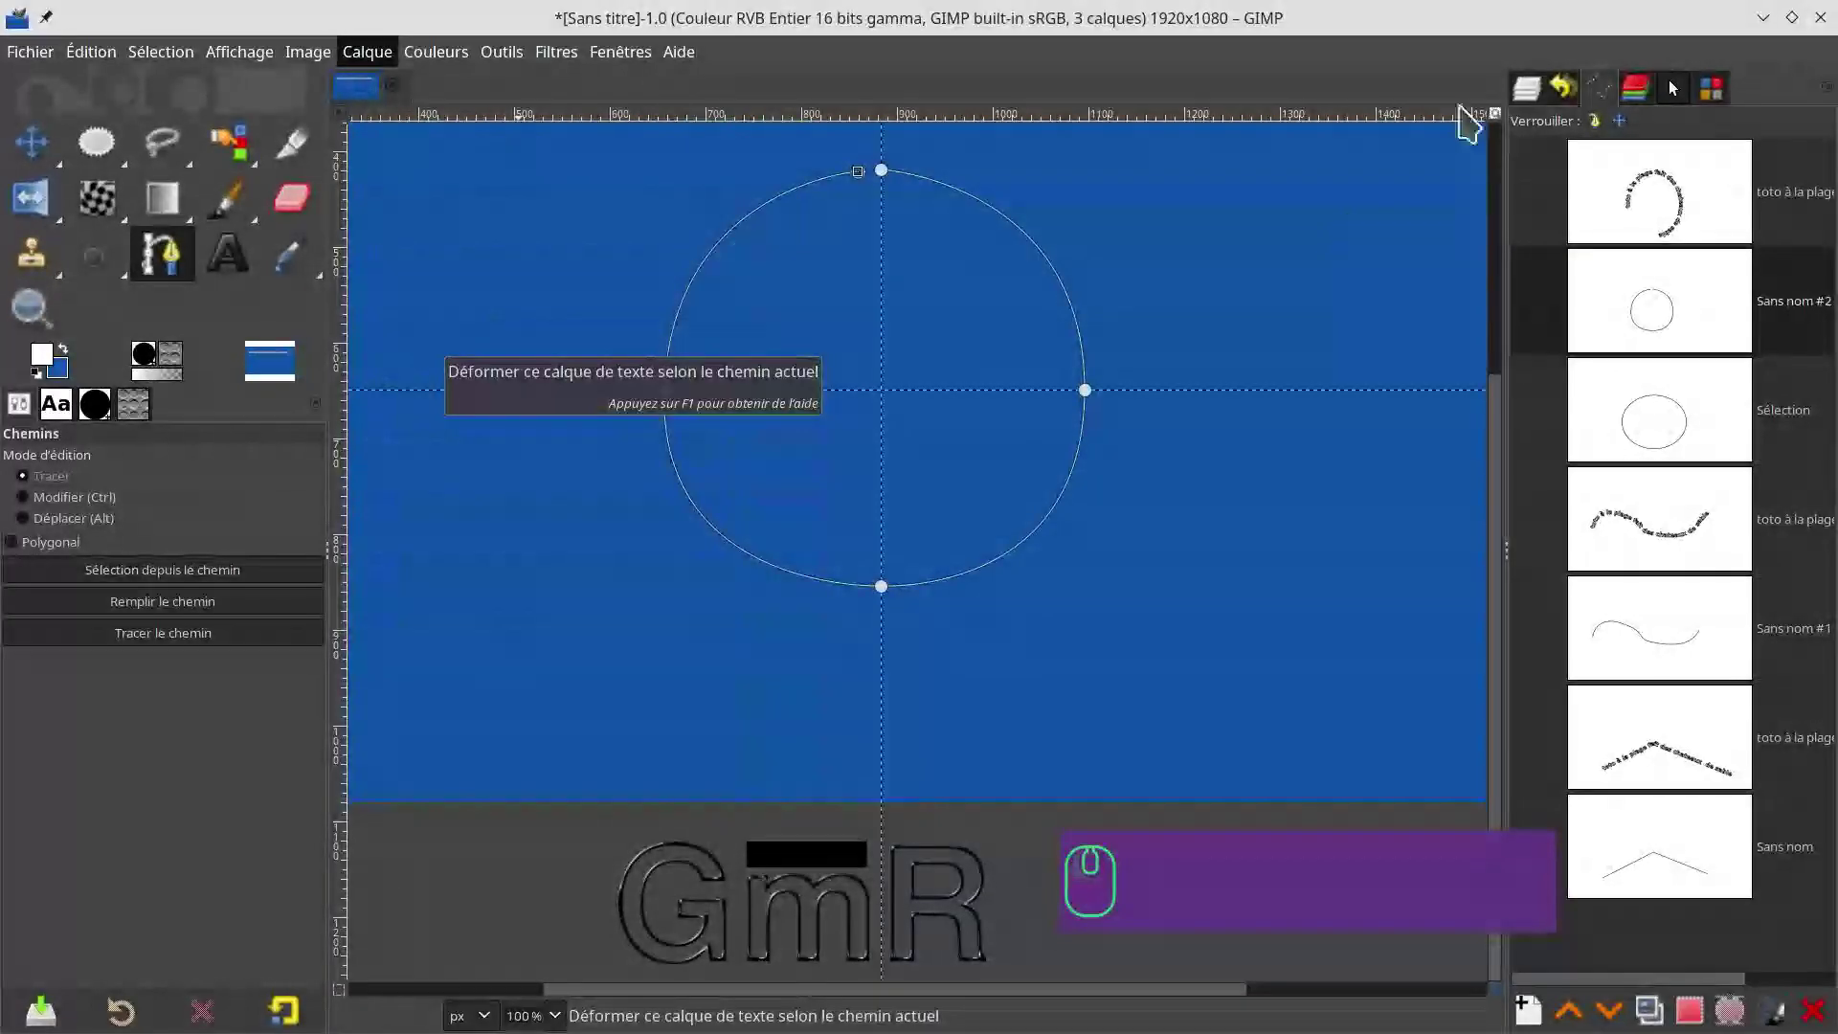
click(1520, 91)
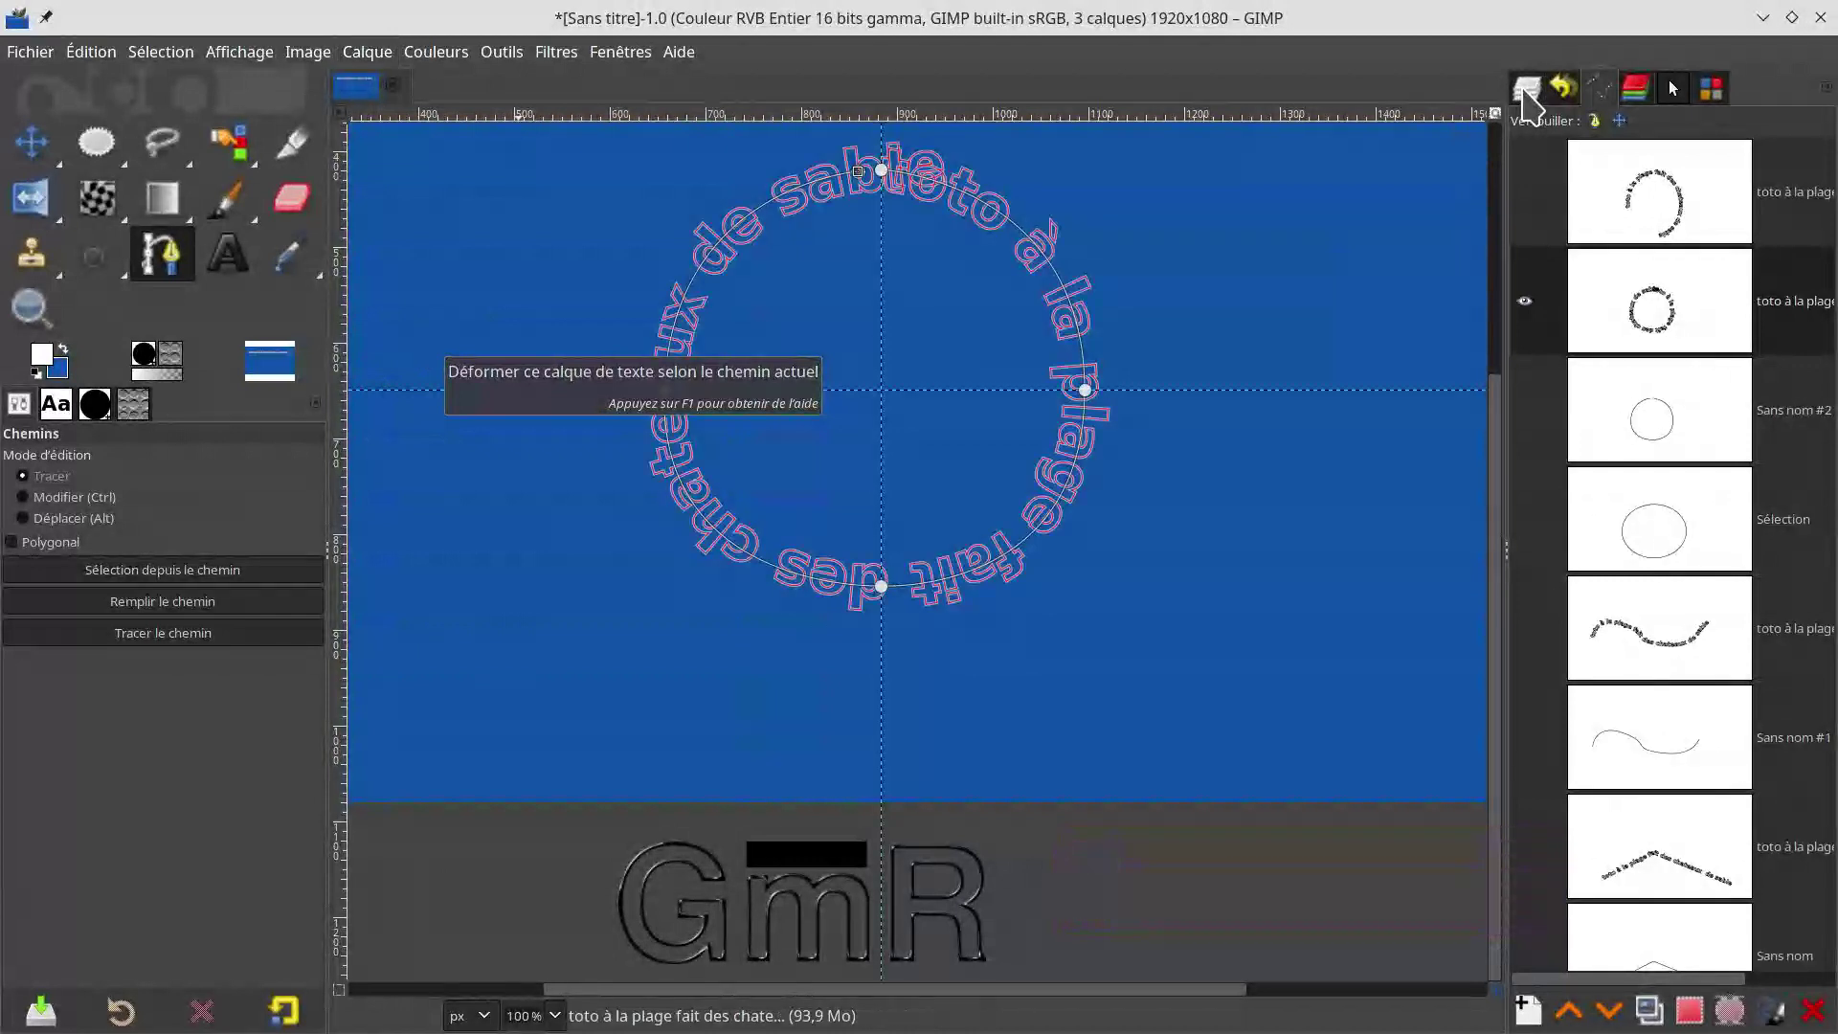
click(1526, 92)
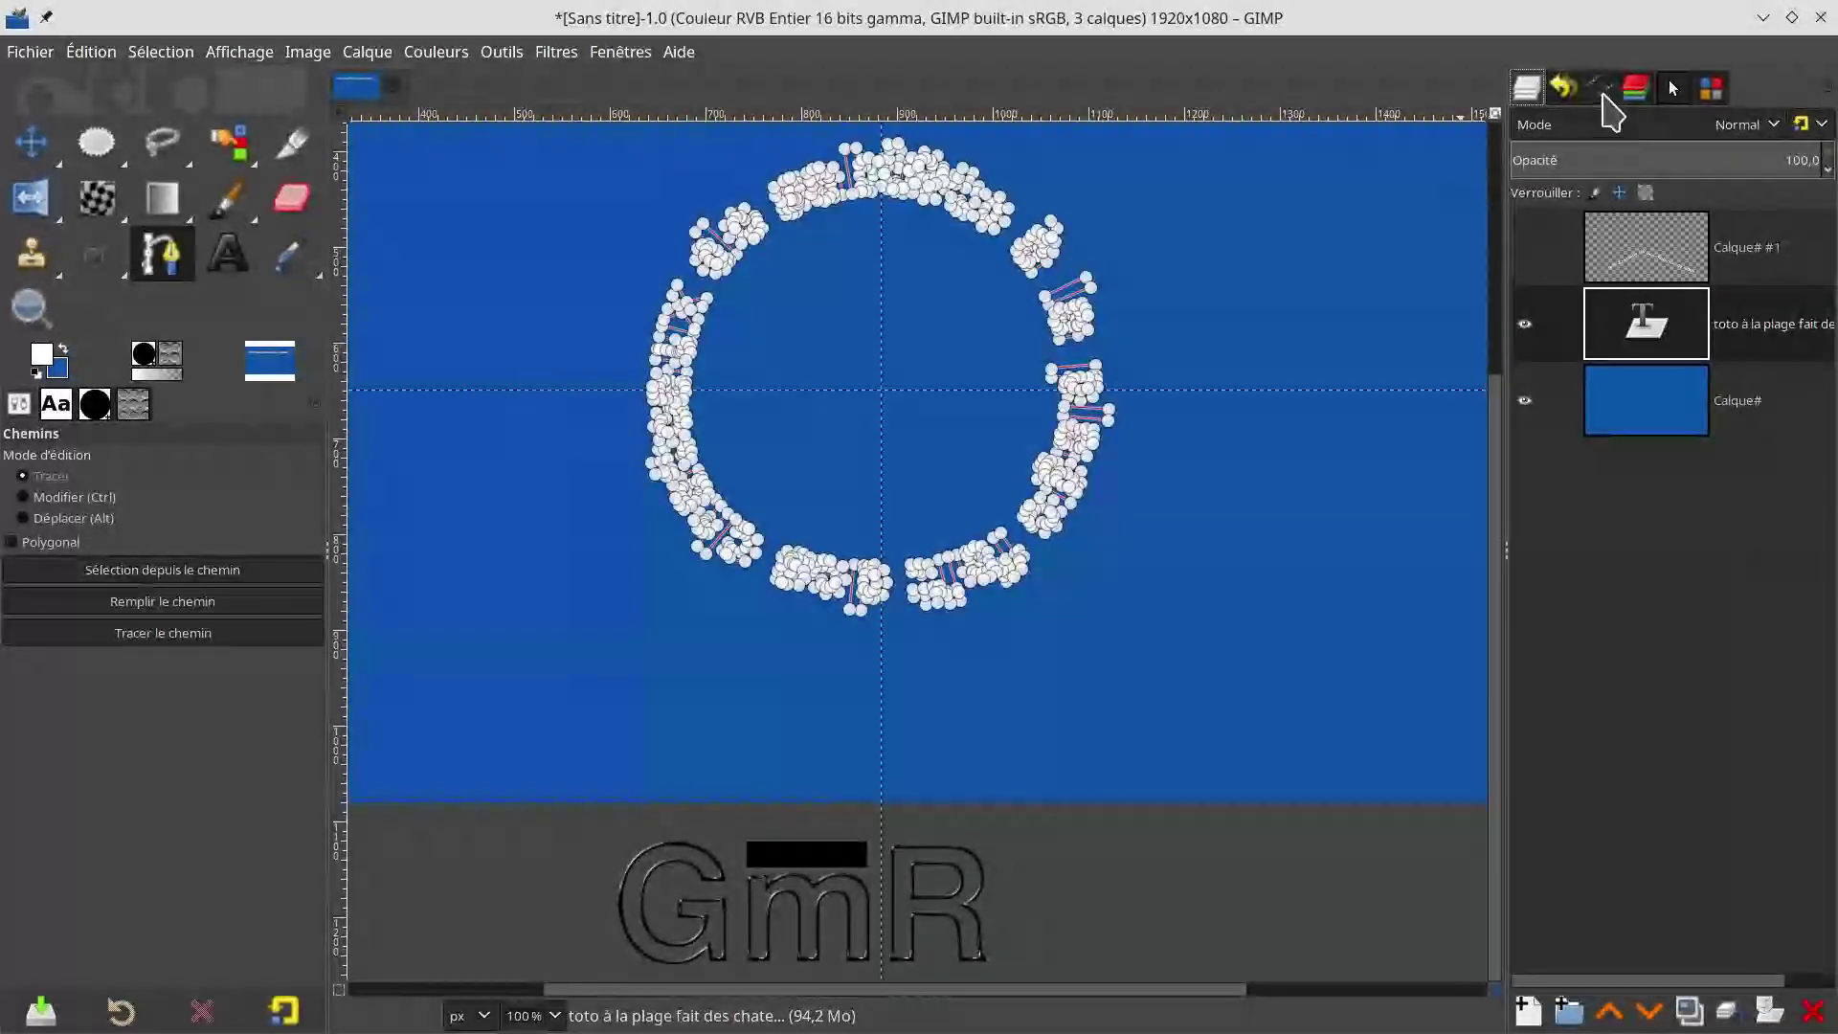
click(1598, 88)
click(226, 252)
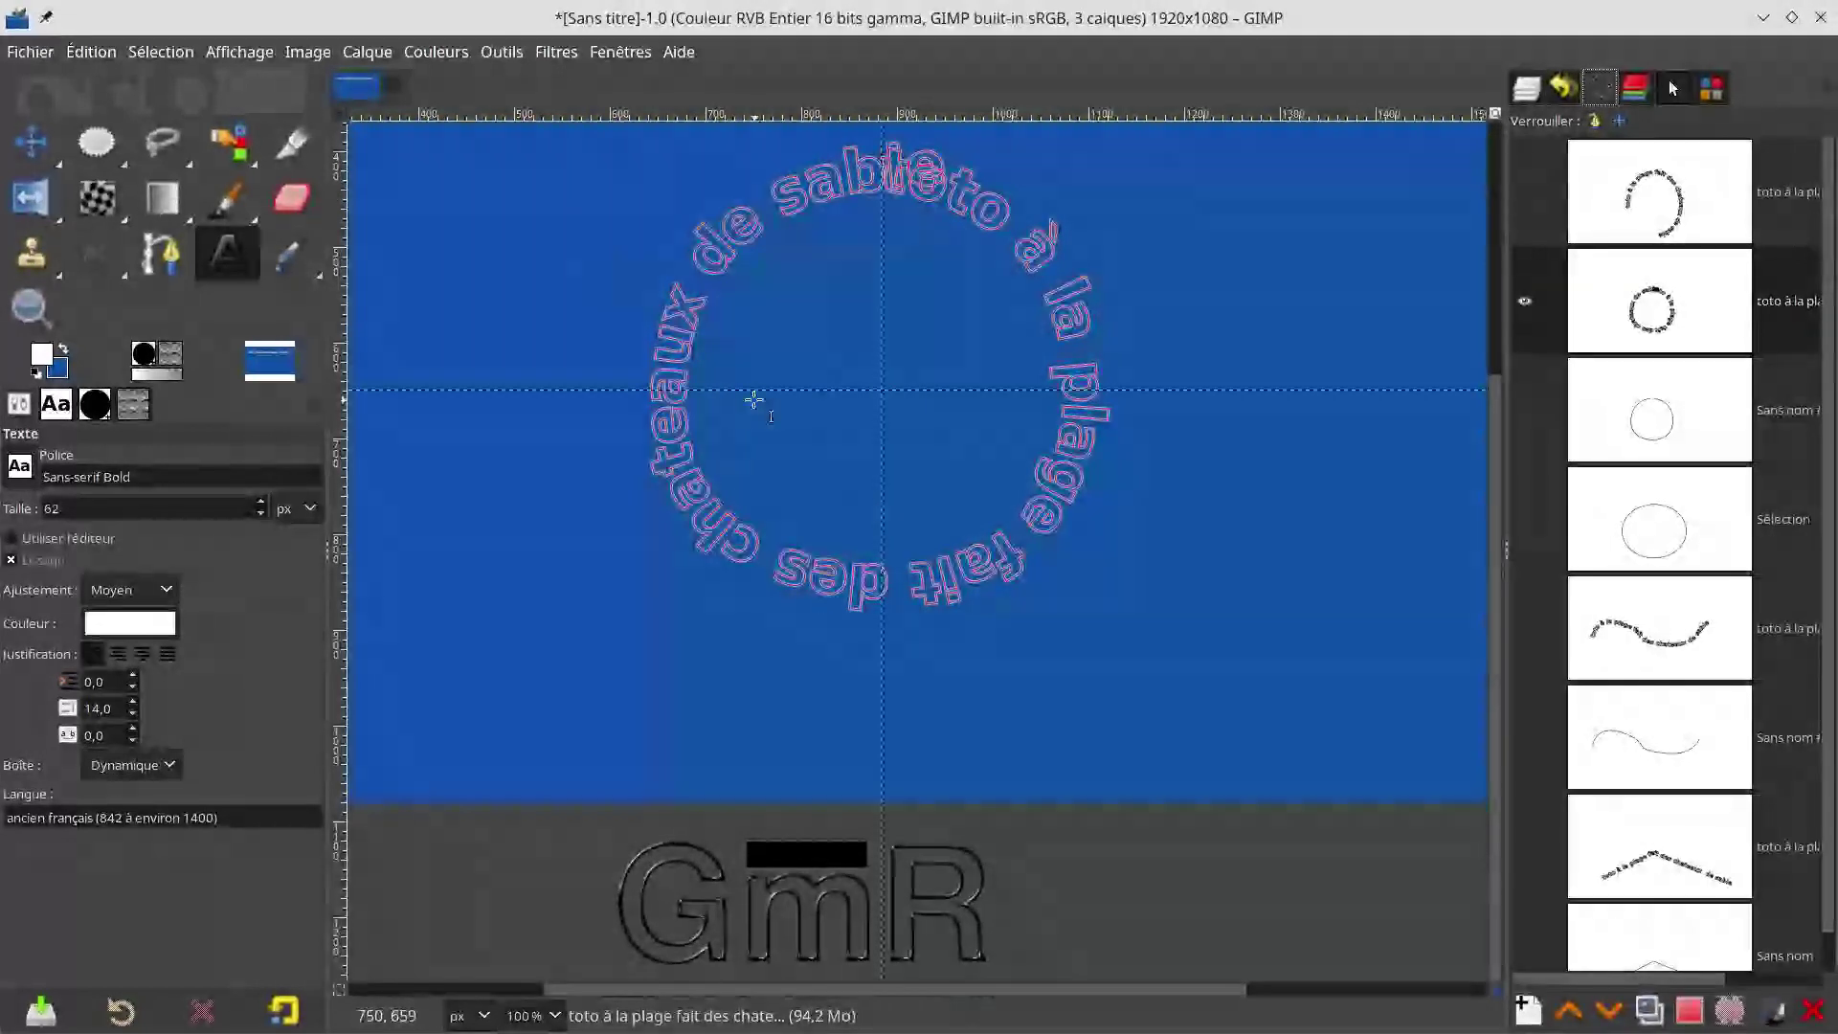
Step: Compare the elliptical text outline with the circular one by showing each alone, ending with only the circular one shown
click(1524, 192)
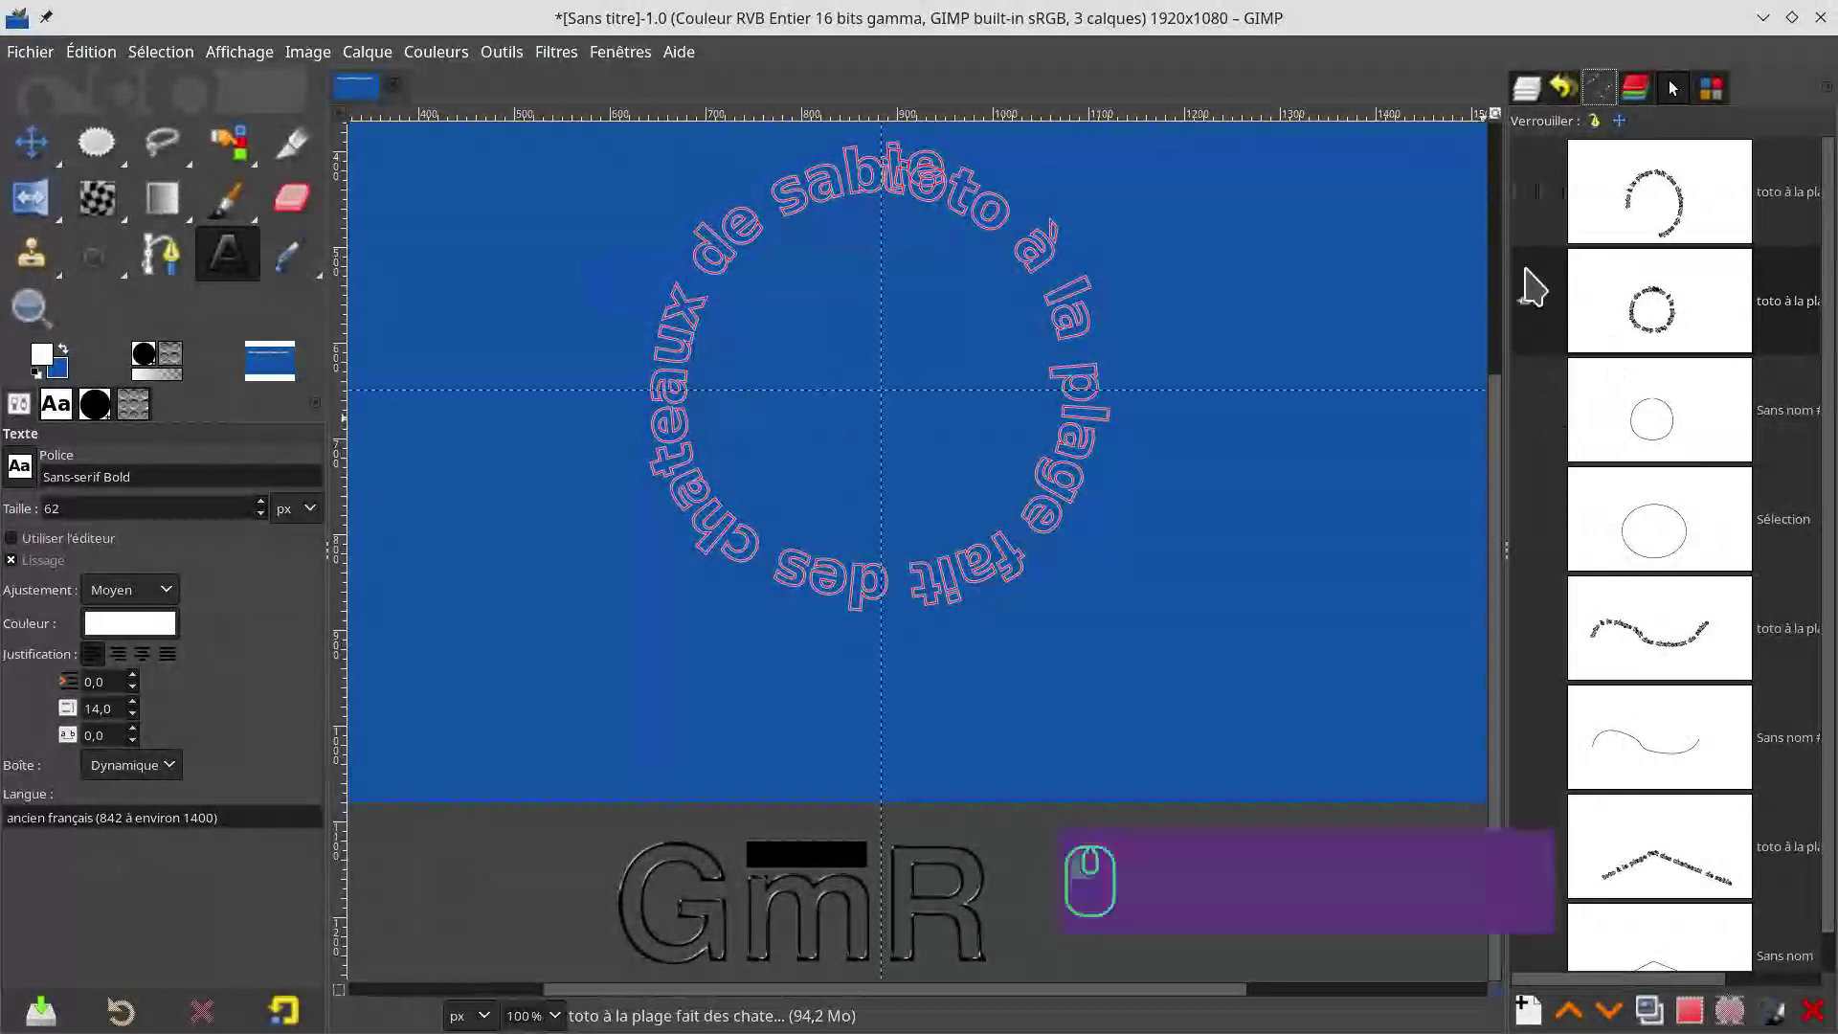
click(1524, 301)
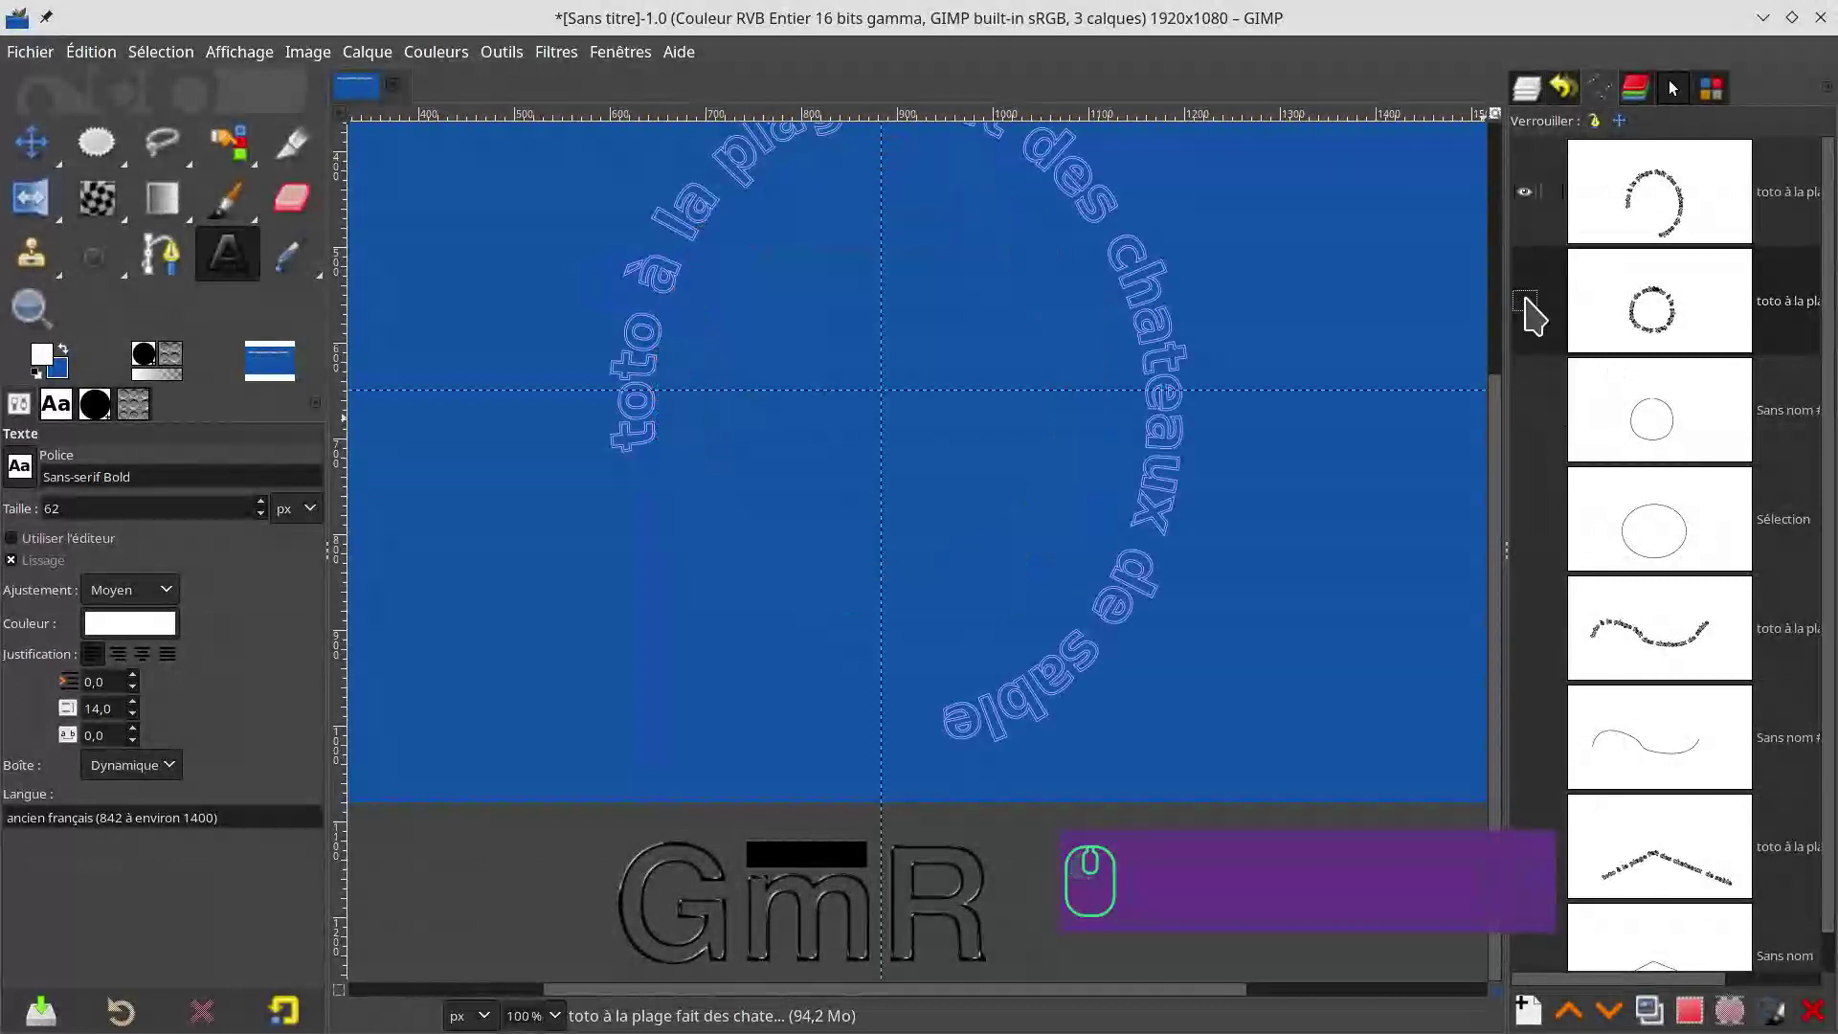
click(1525, 301)
click(1516, 199)
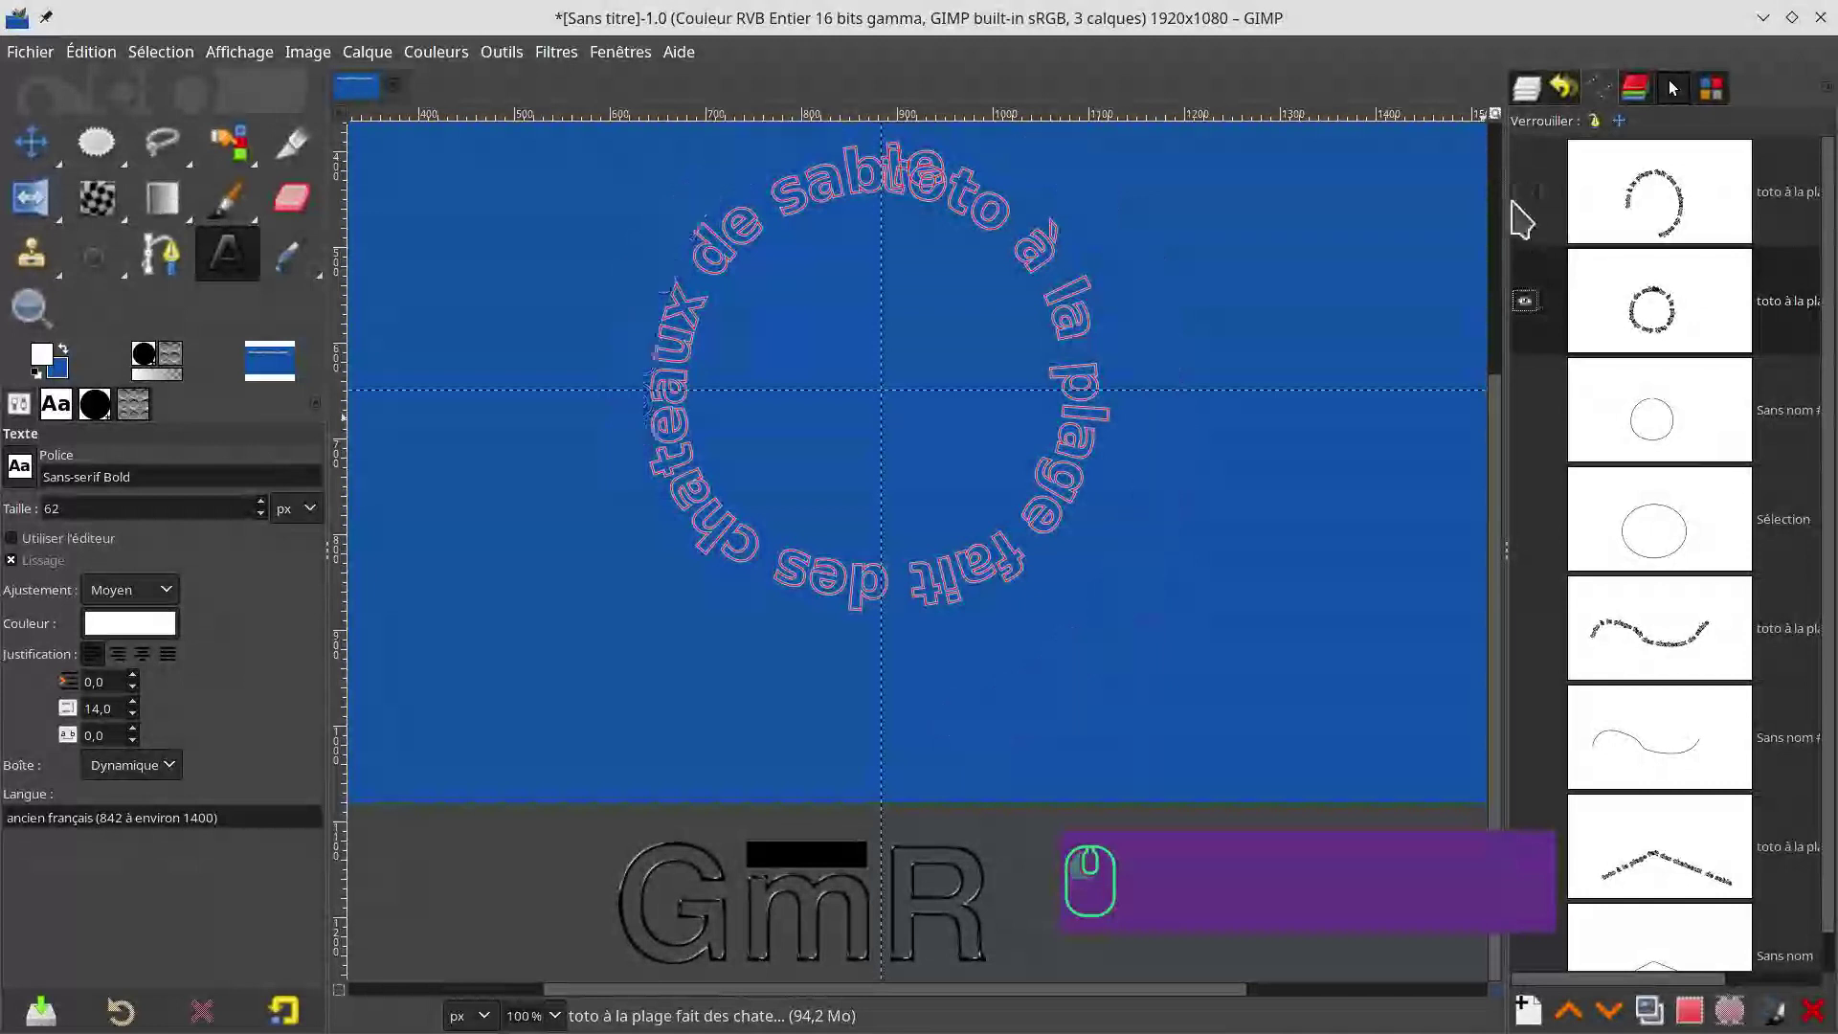